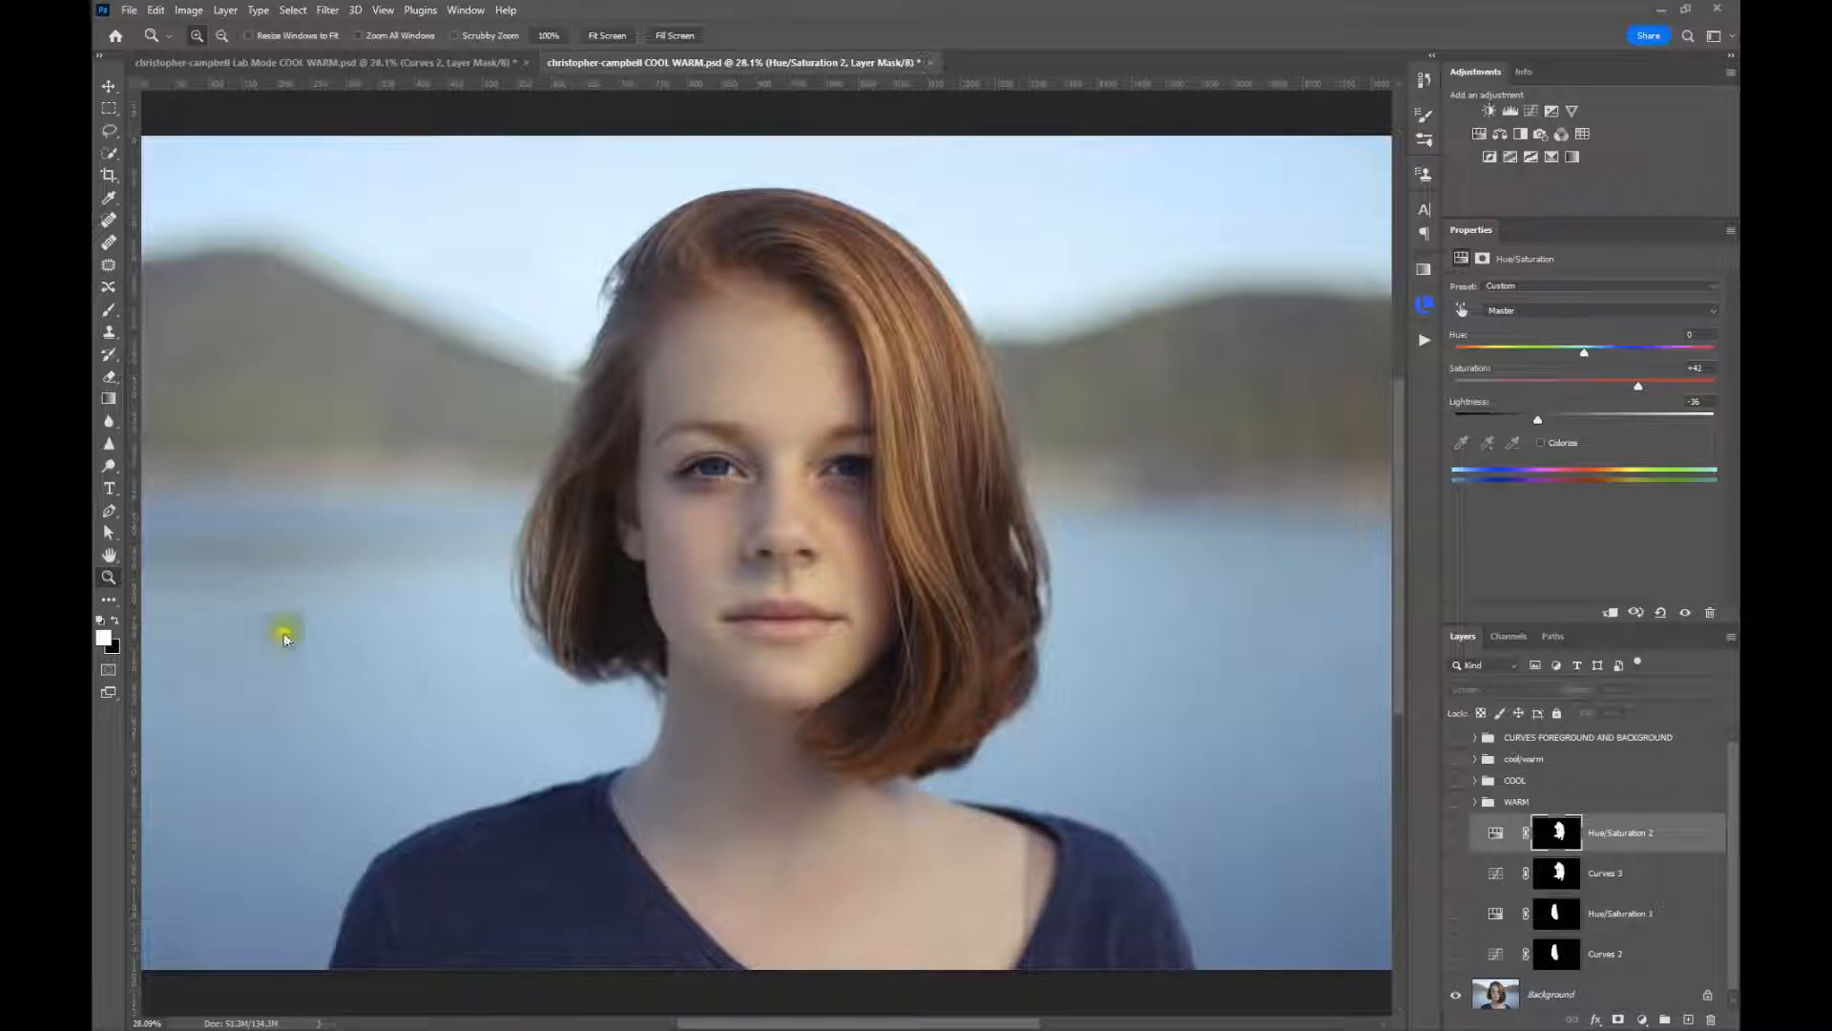
Toggle the Curves 2 layer to compare its darkening effect on the face, inspect its curve, and hide it
left_click(1456, 958)
left_click(1456, 954)
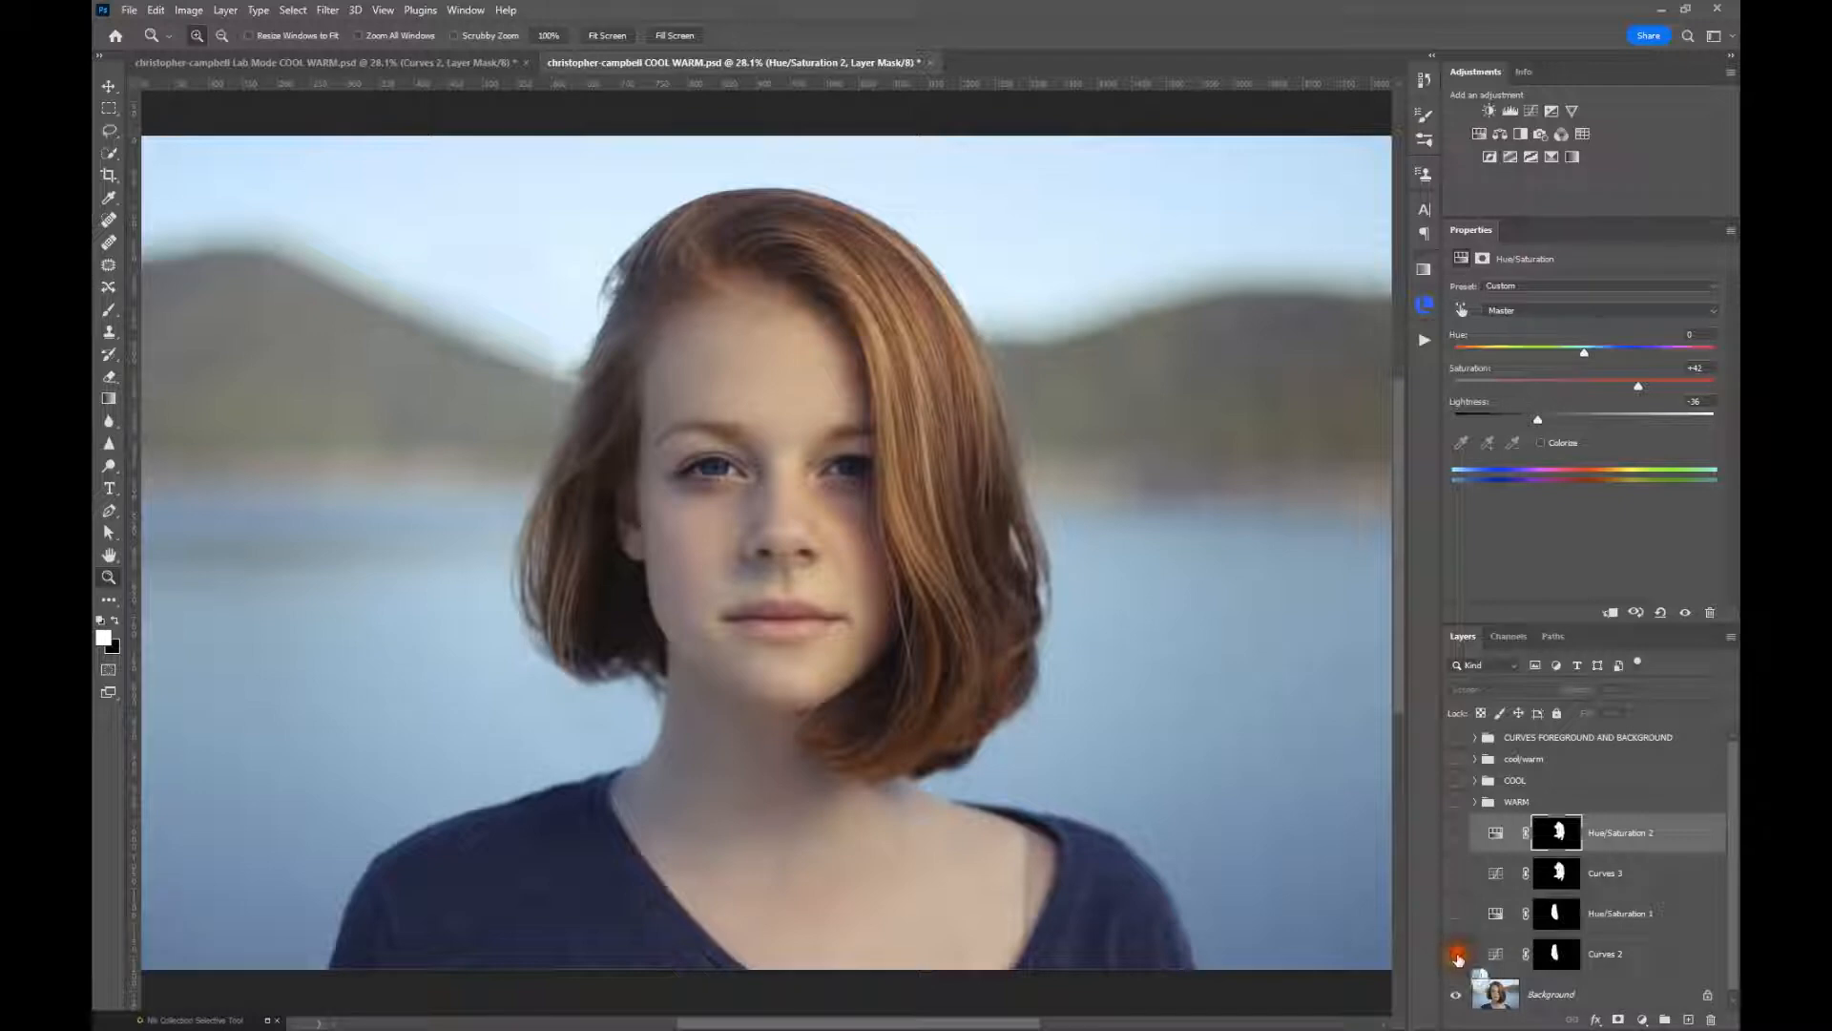
left_click(1496, 955)
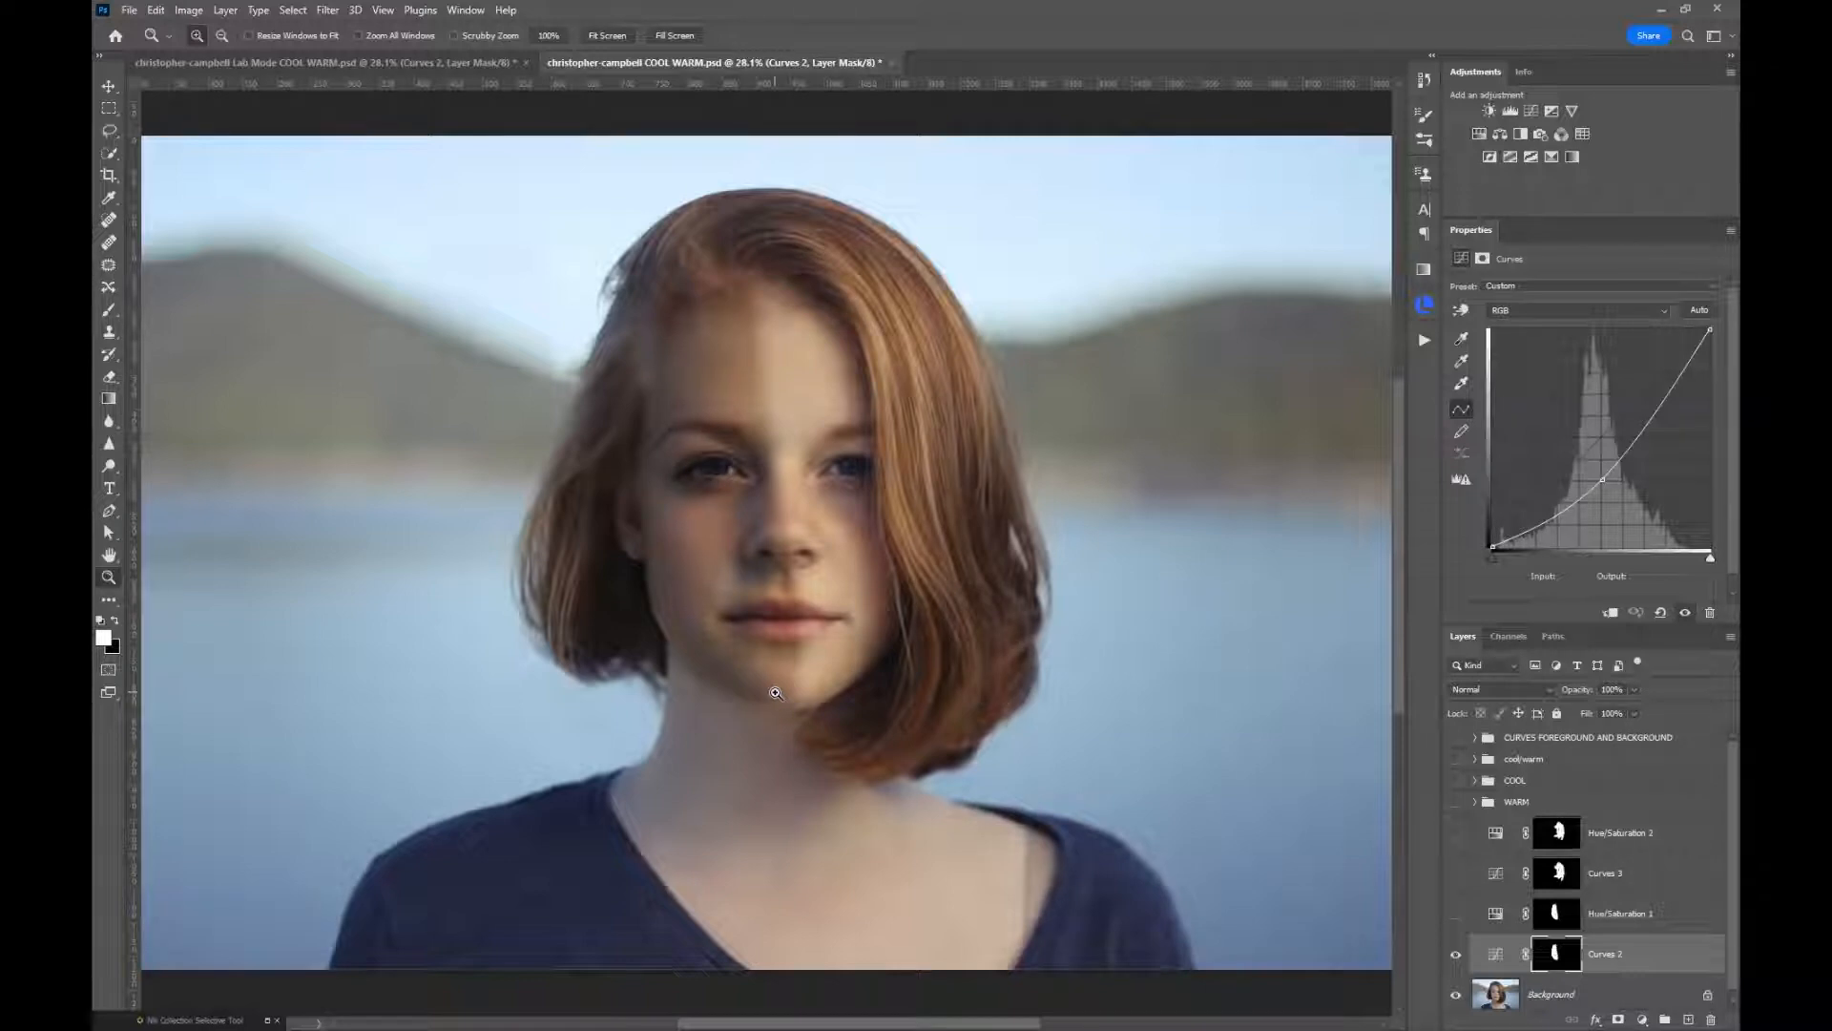
left_click(1454, 956)
left_click(1453, 954)
Preview the Curves 3 layer's brightening effect on the face, inspect its curve, and hide it
left_click(1453, 875)
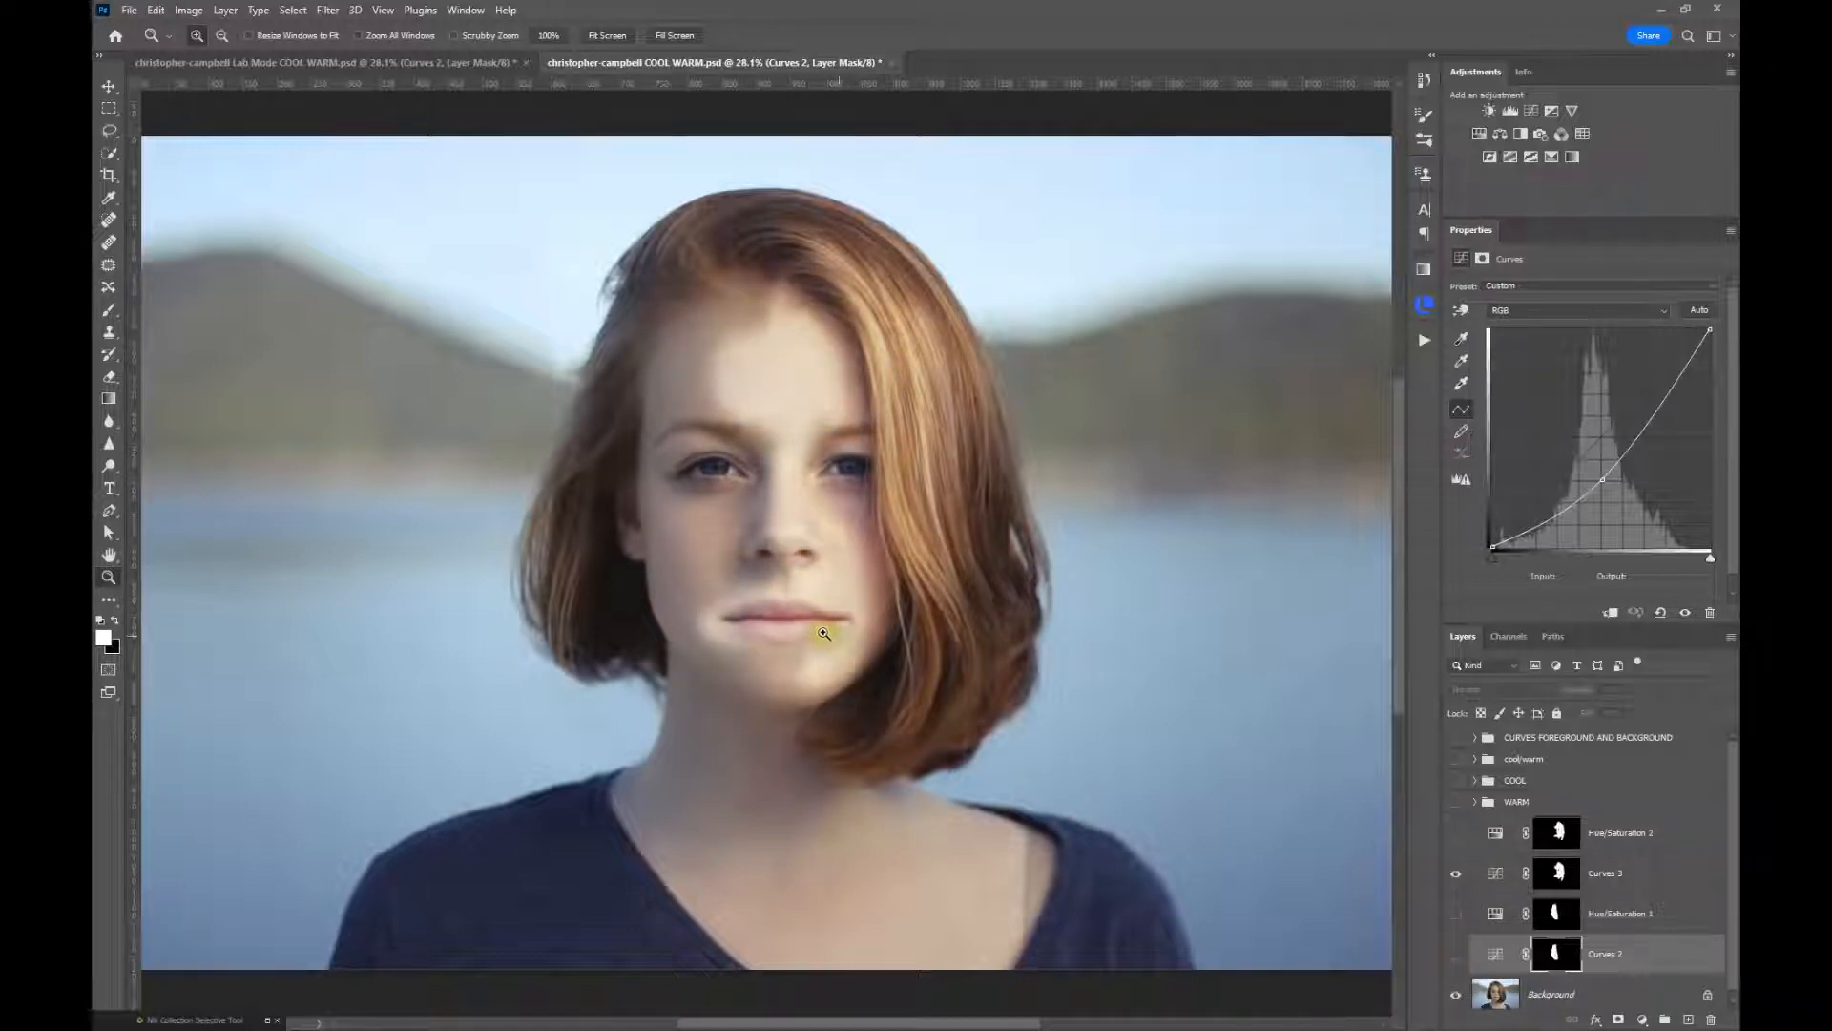
left_click(1482, 870)
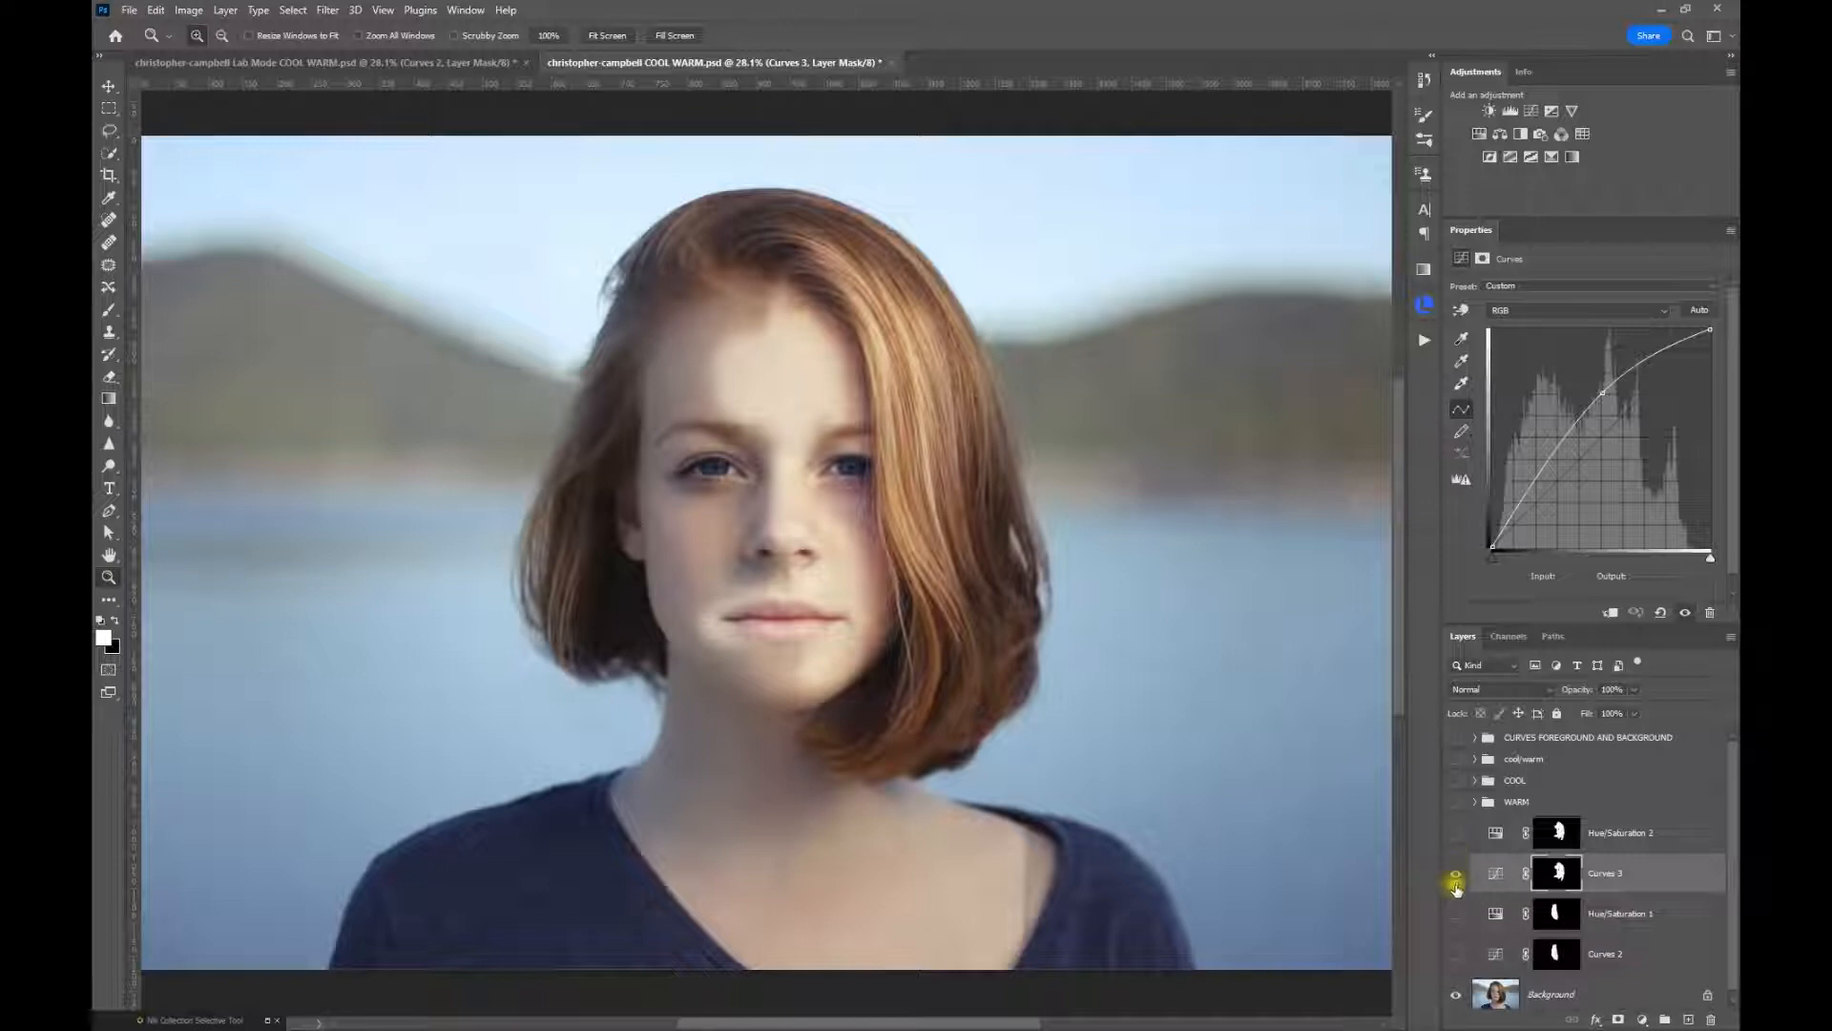
left_click(1455, 874)
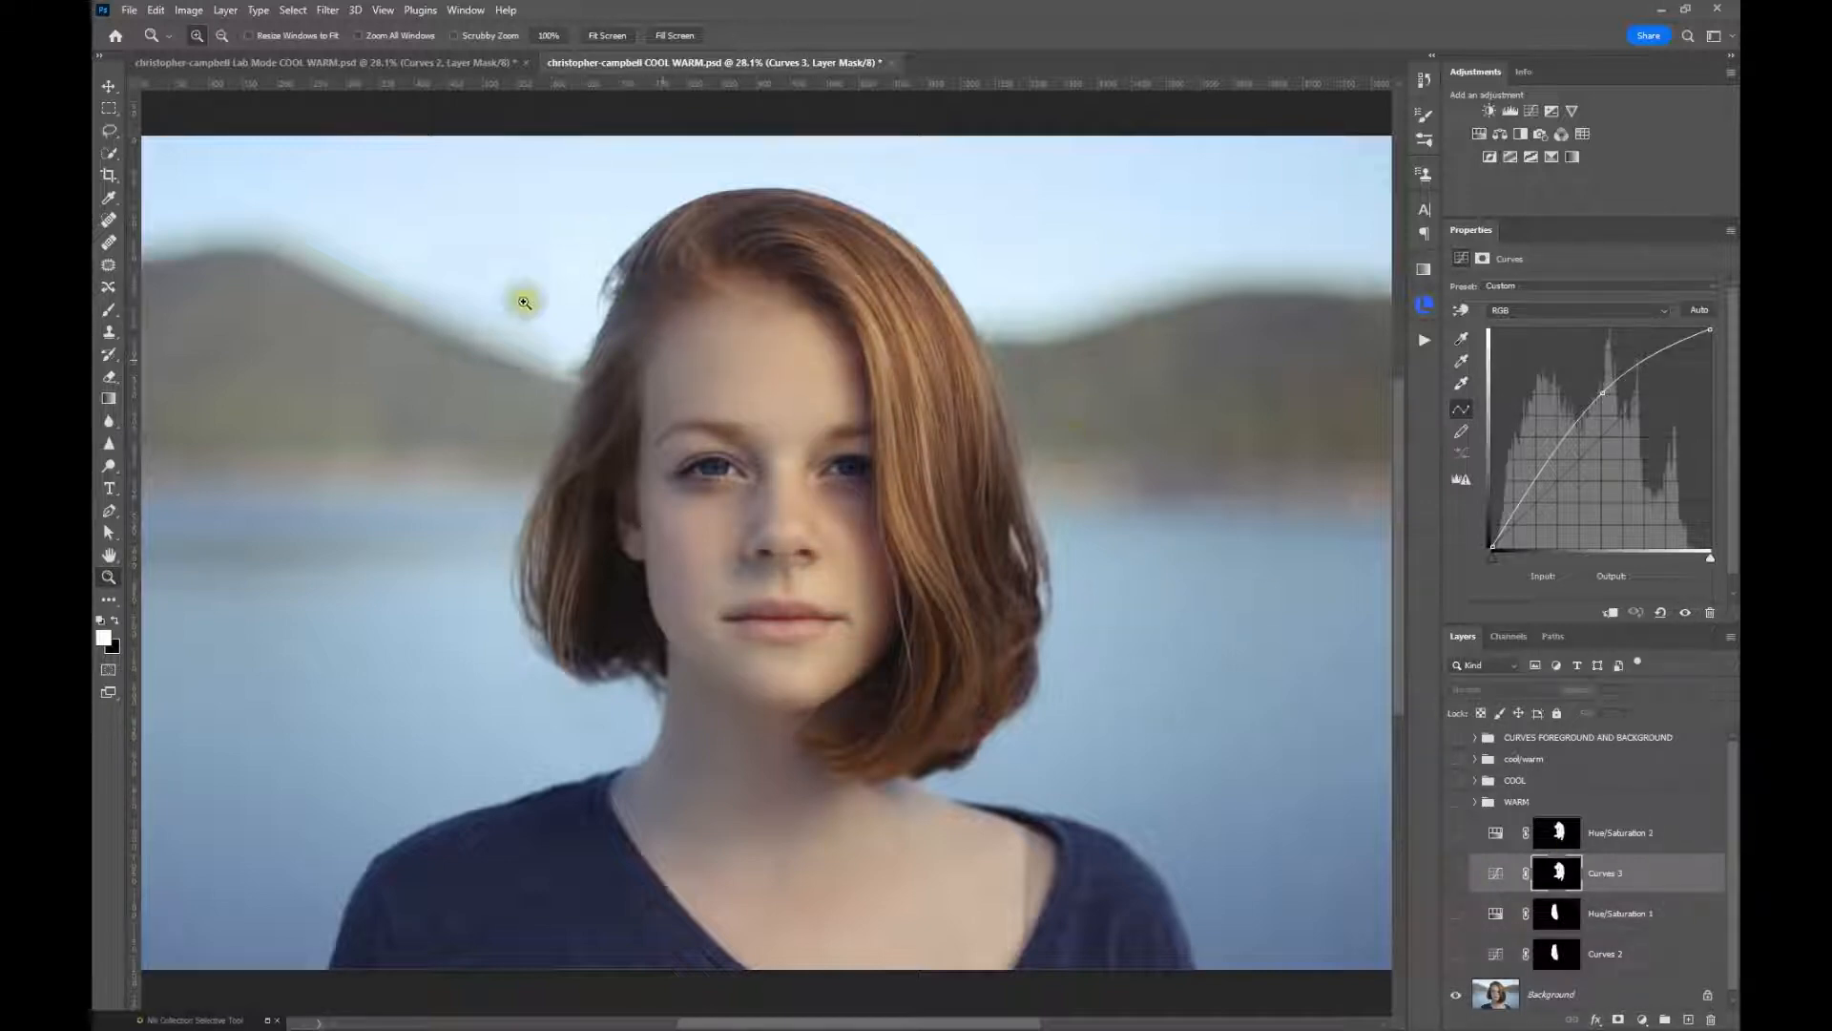
Switch to the Lab Mode COOL WARM document and check that its colour mode is Lab Color
left_click(195, 62)
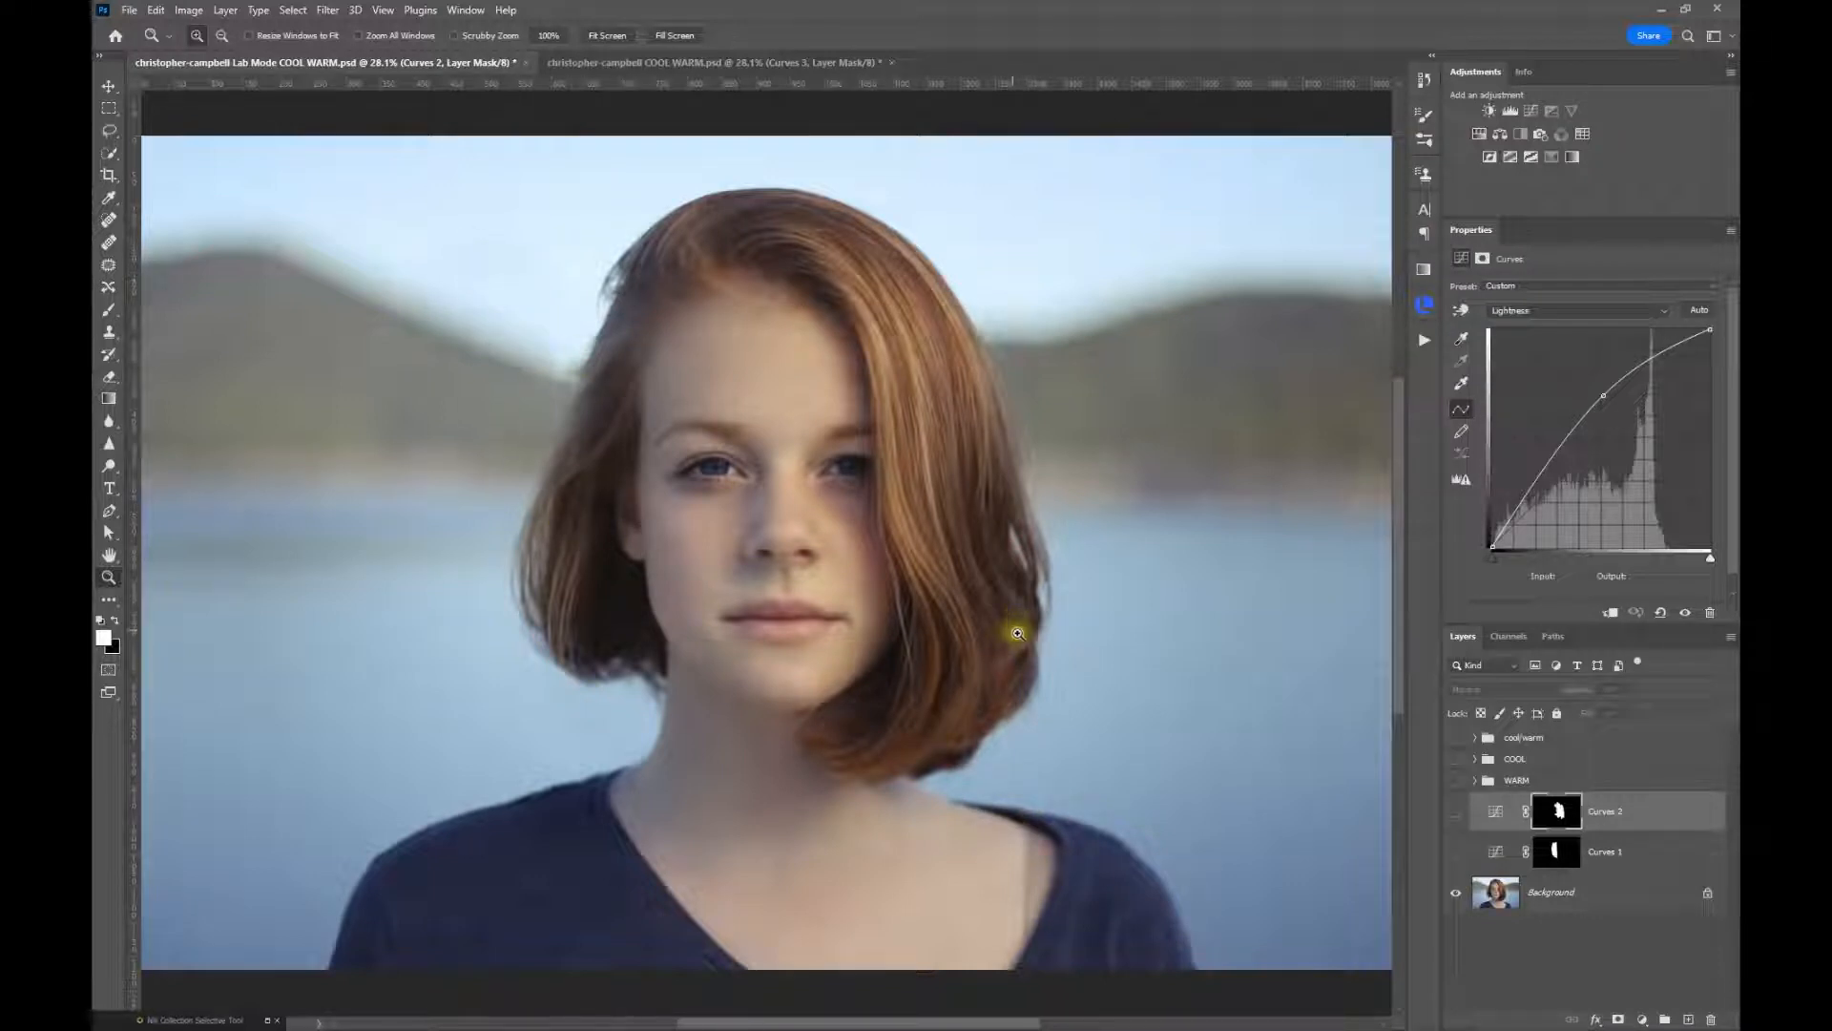
left_click(187, 12)
mouse_move(184, 33)
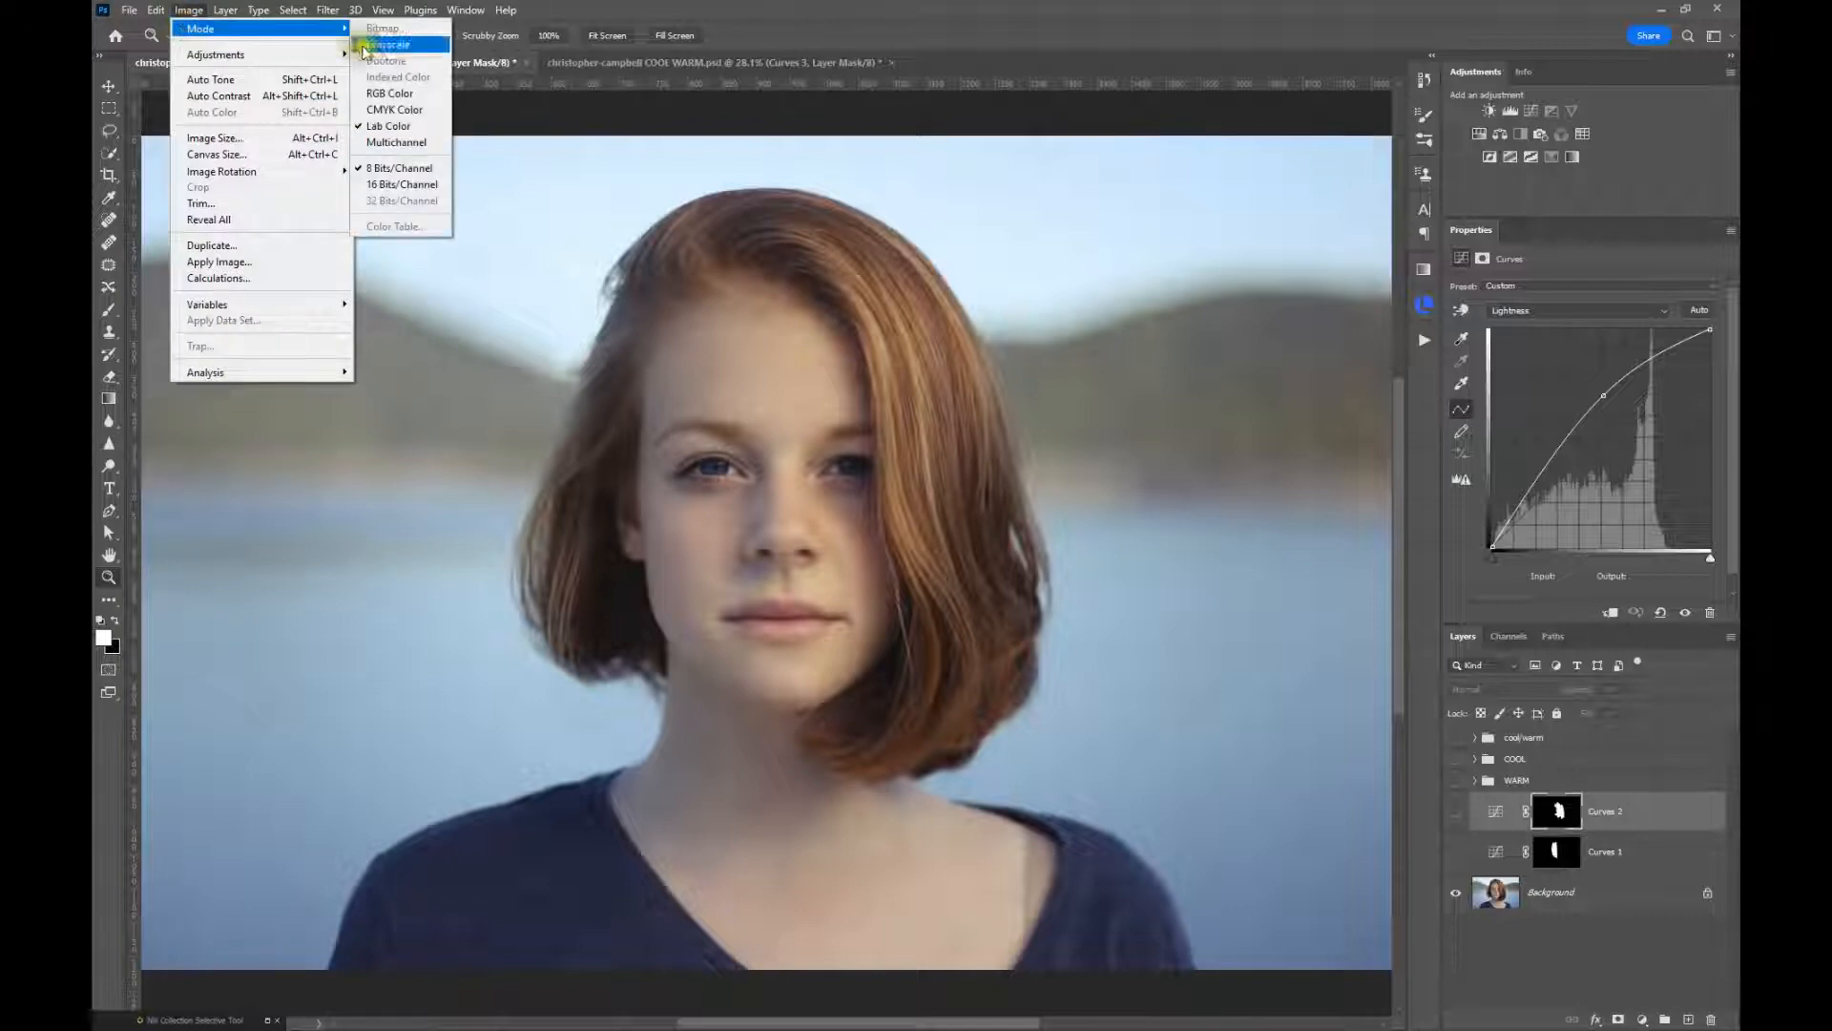
left_click(372, 130)
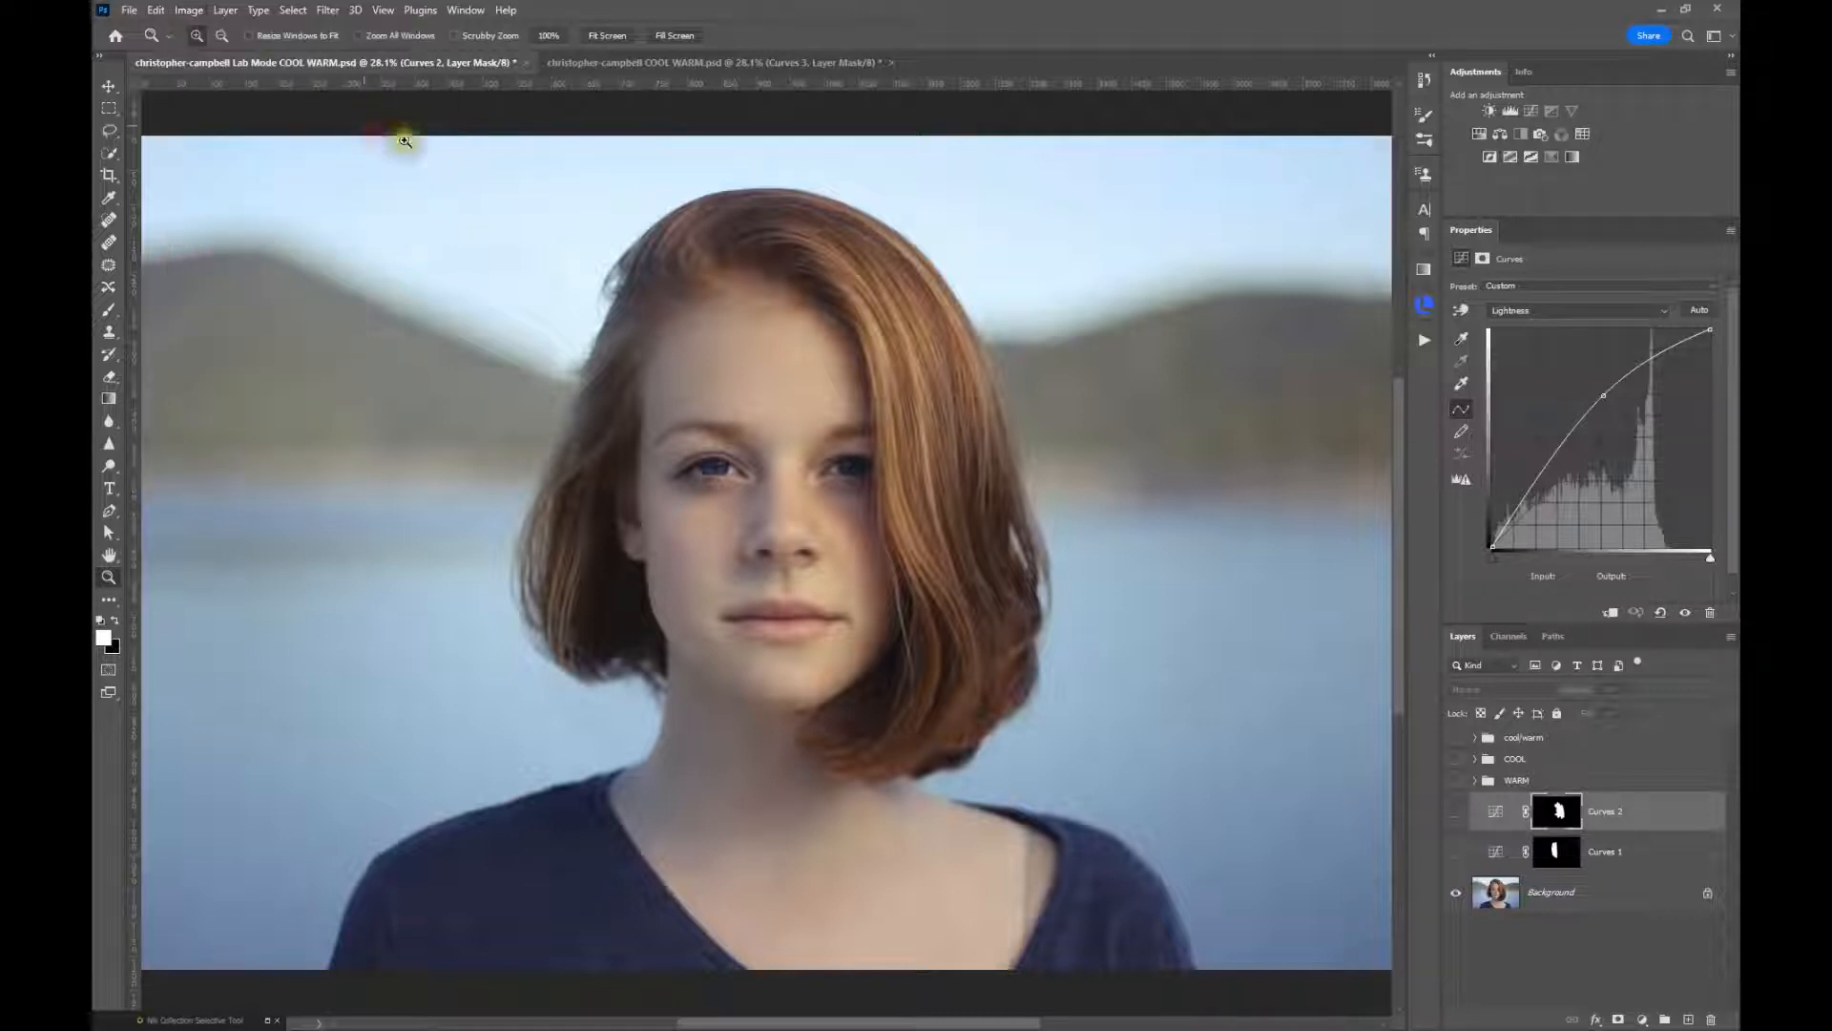
Show Curves 1 in the Lab document and Curves 2 in the other document, and compare the darkened skin colours
left_click(1455, 851)
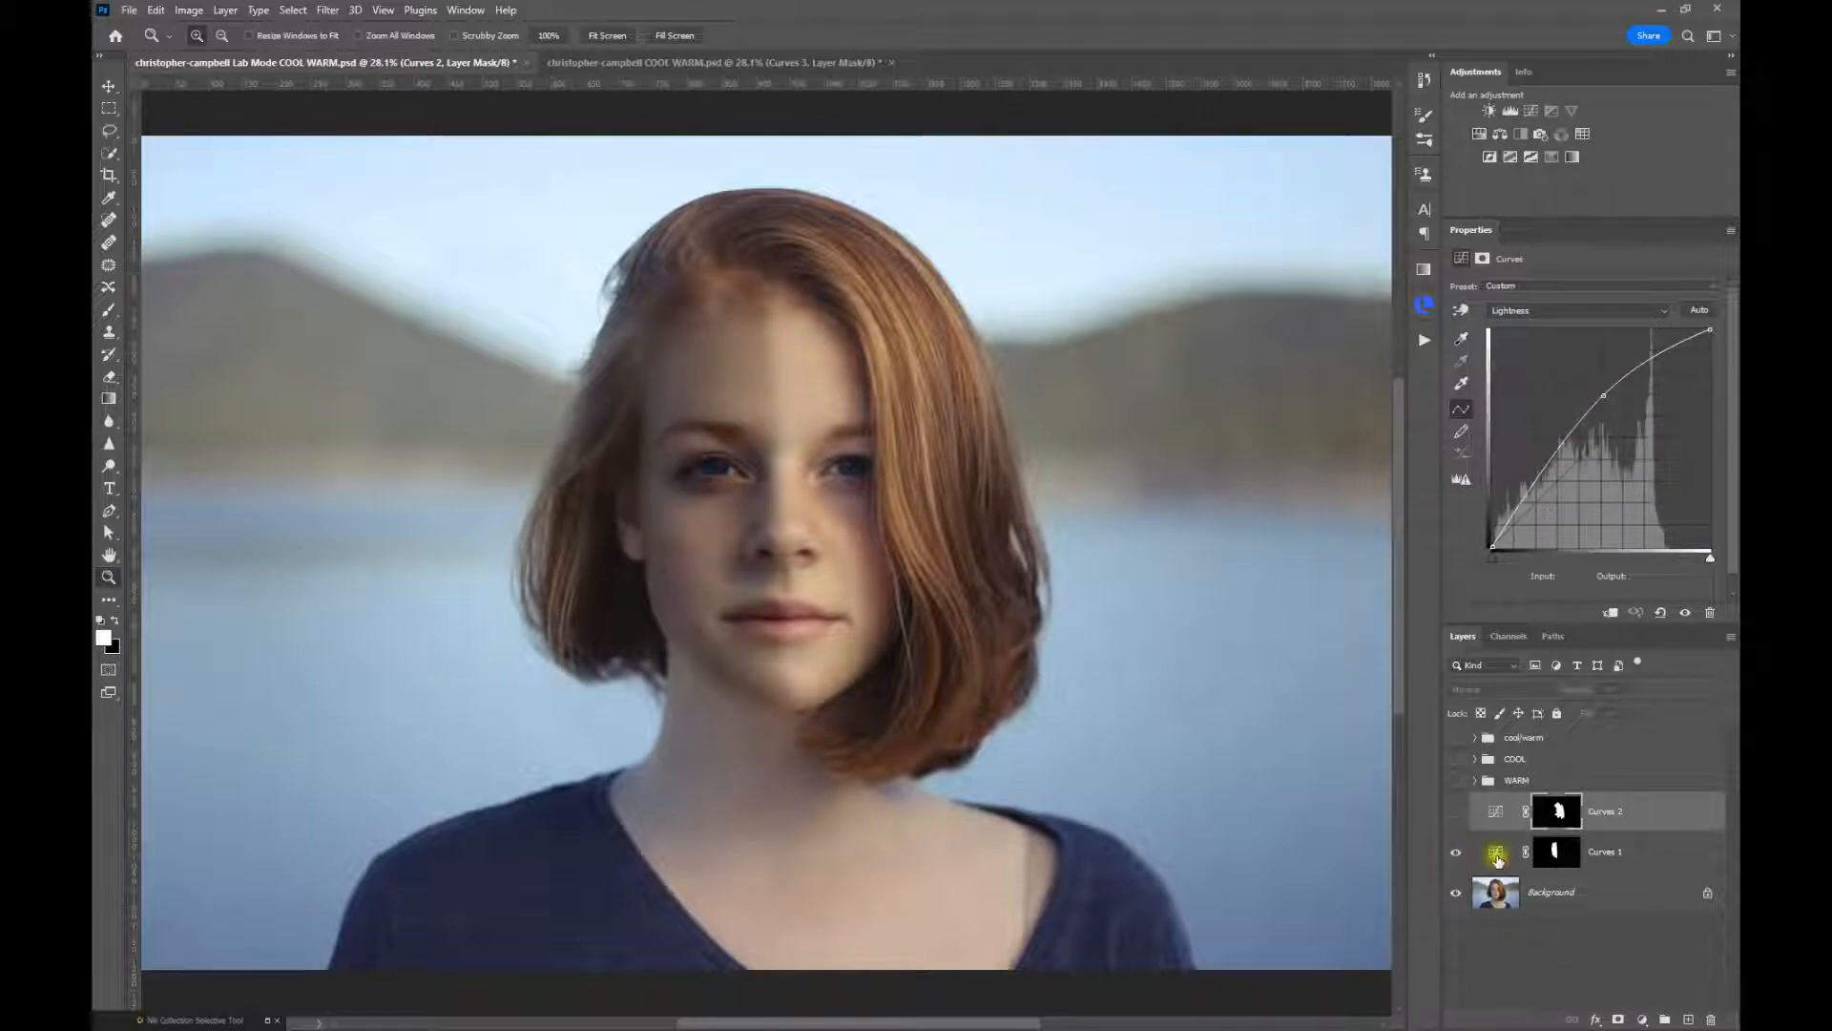
left_click(1495, 851)
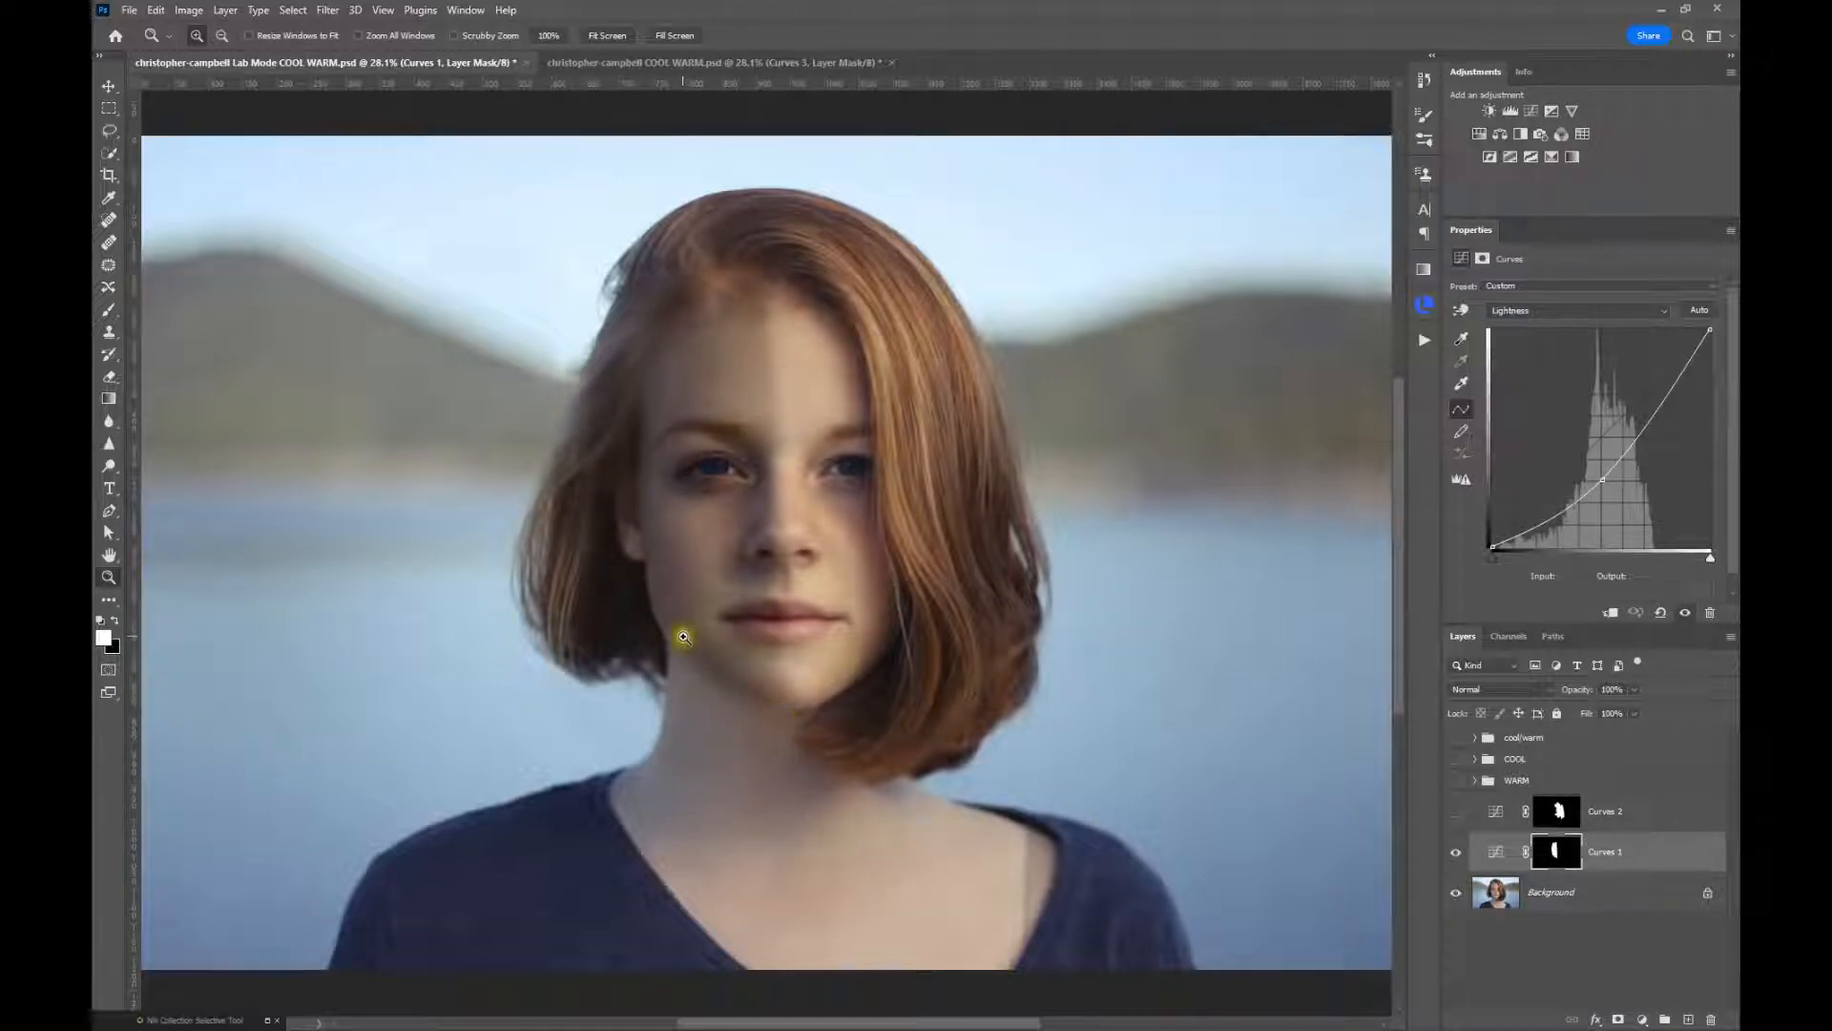
left_click(630, 63)
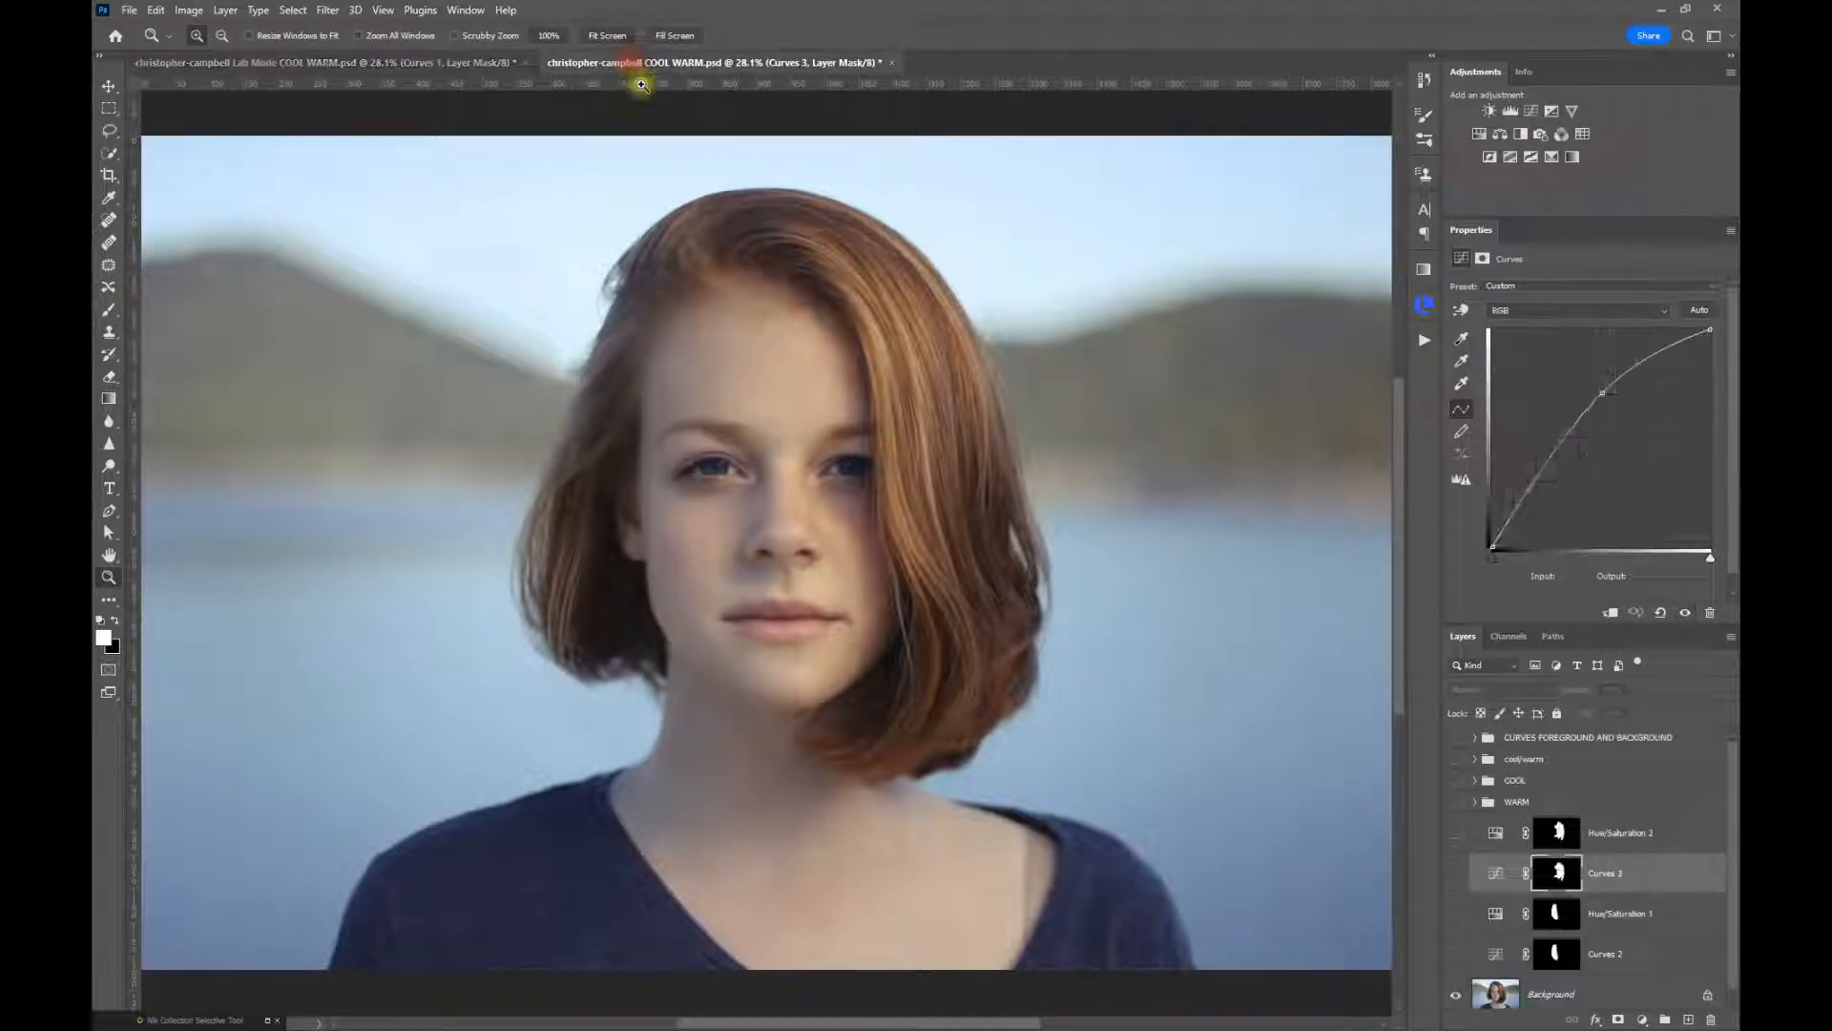
left_click(1456, 954)
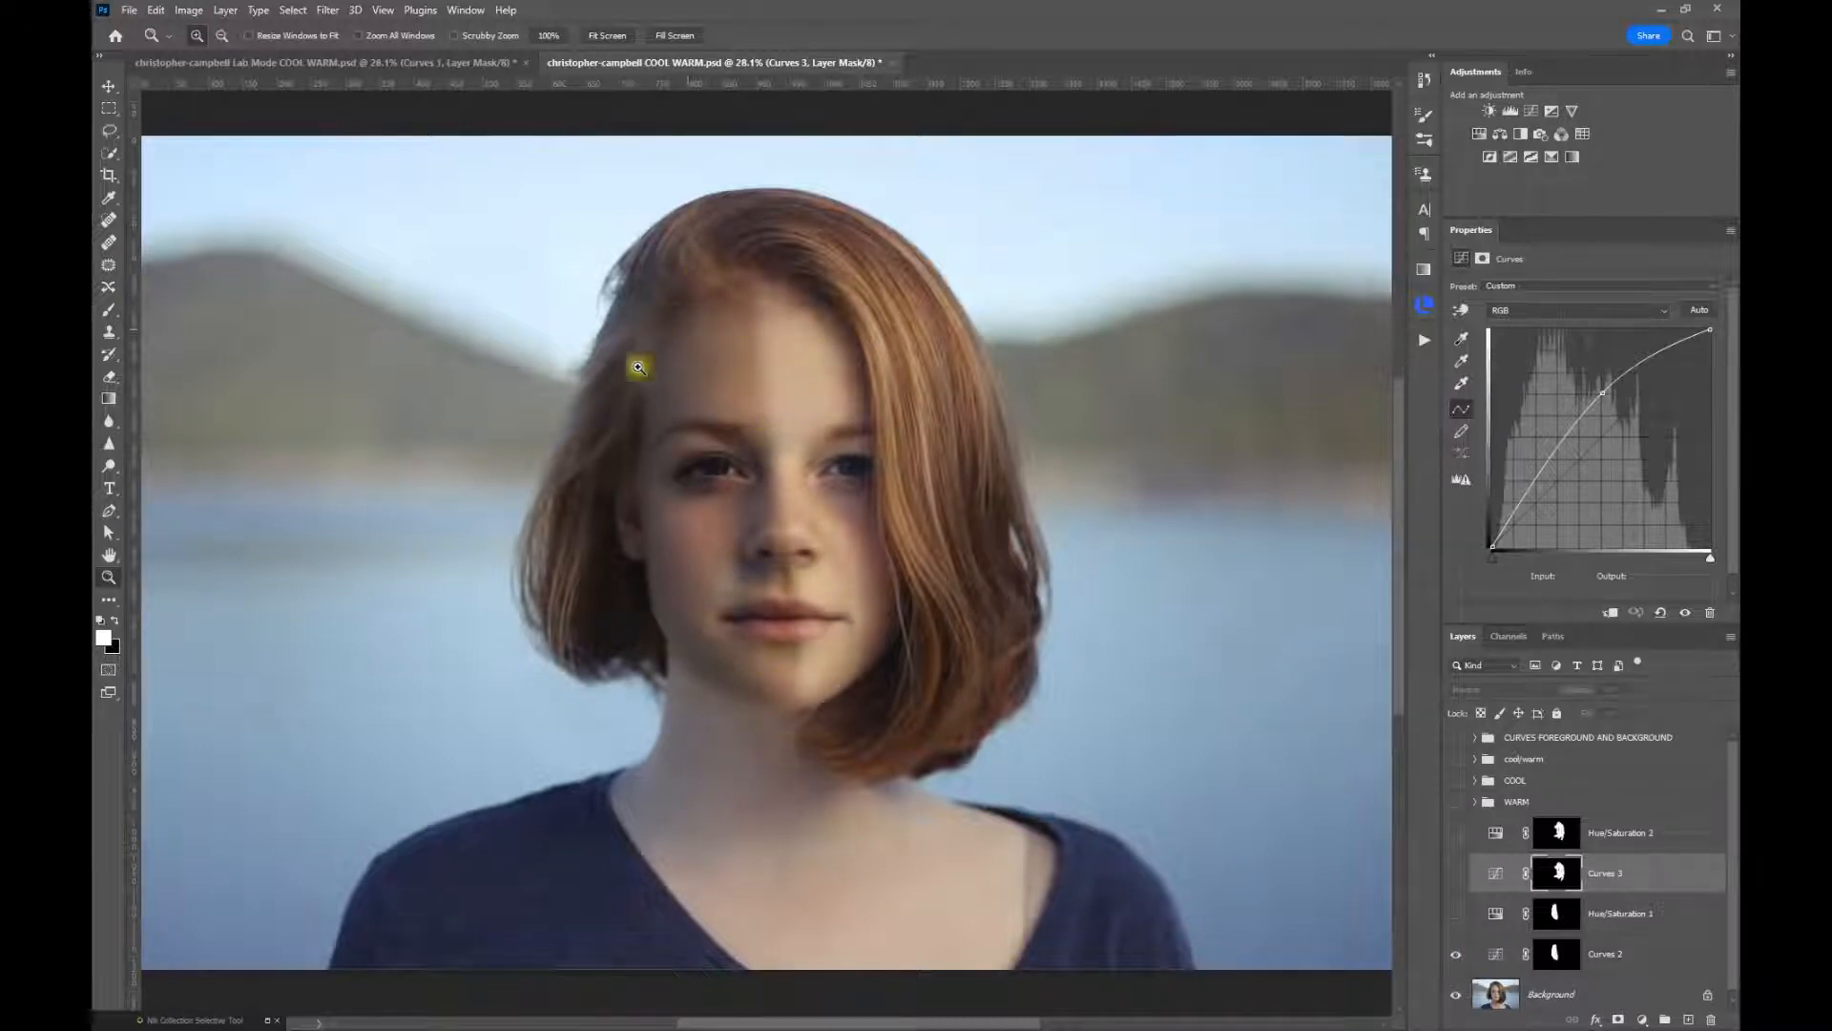
left_click(406, 64)
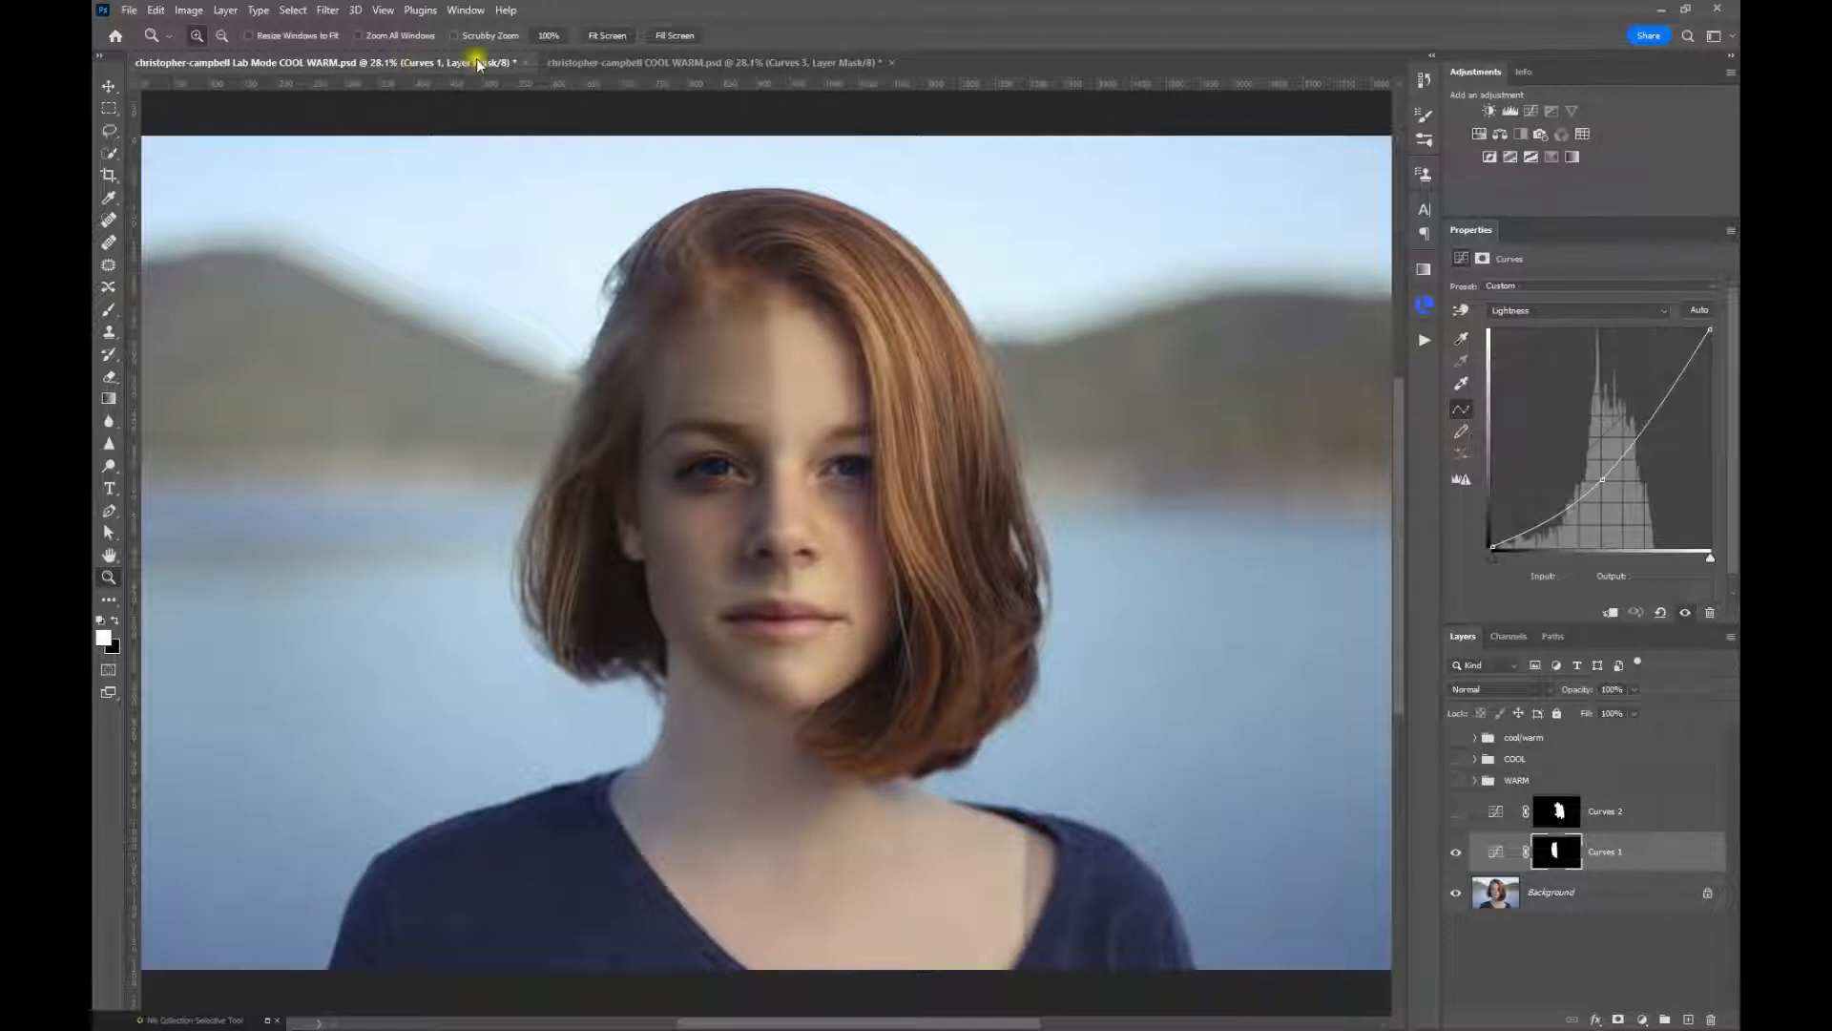
left_click(649, 64)
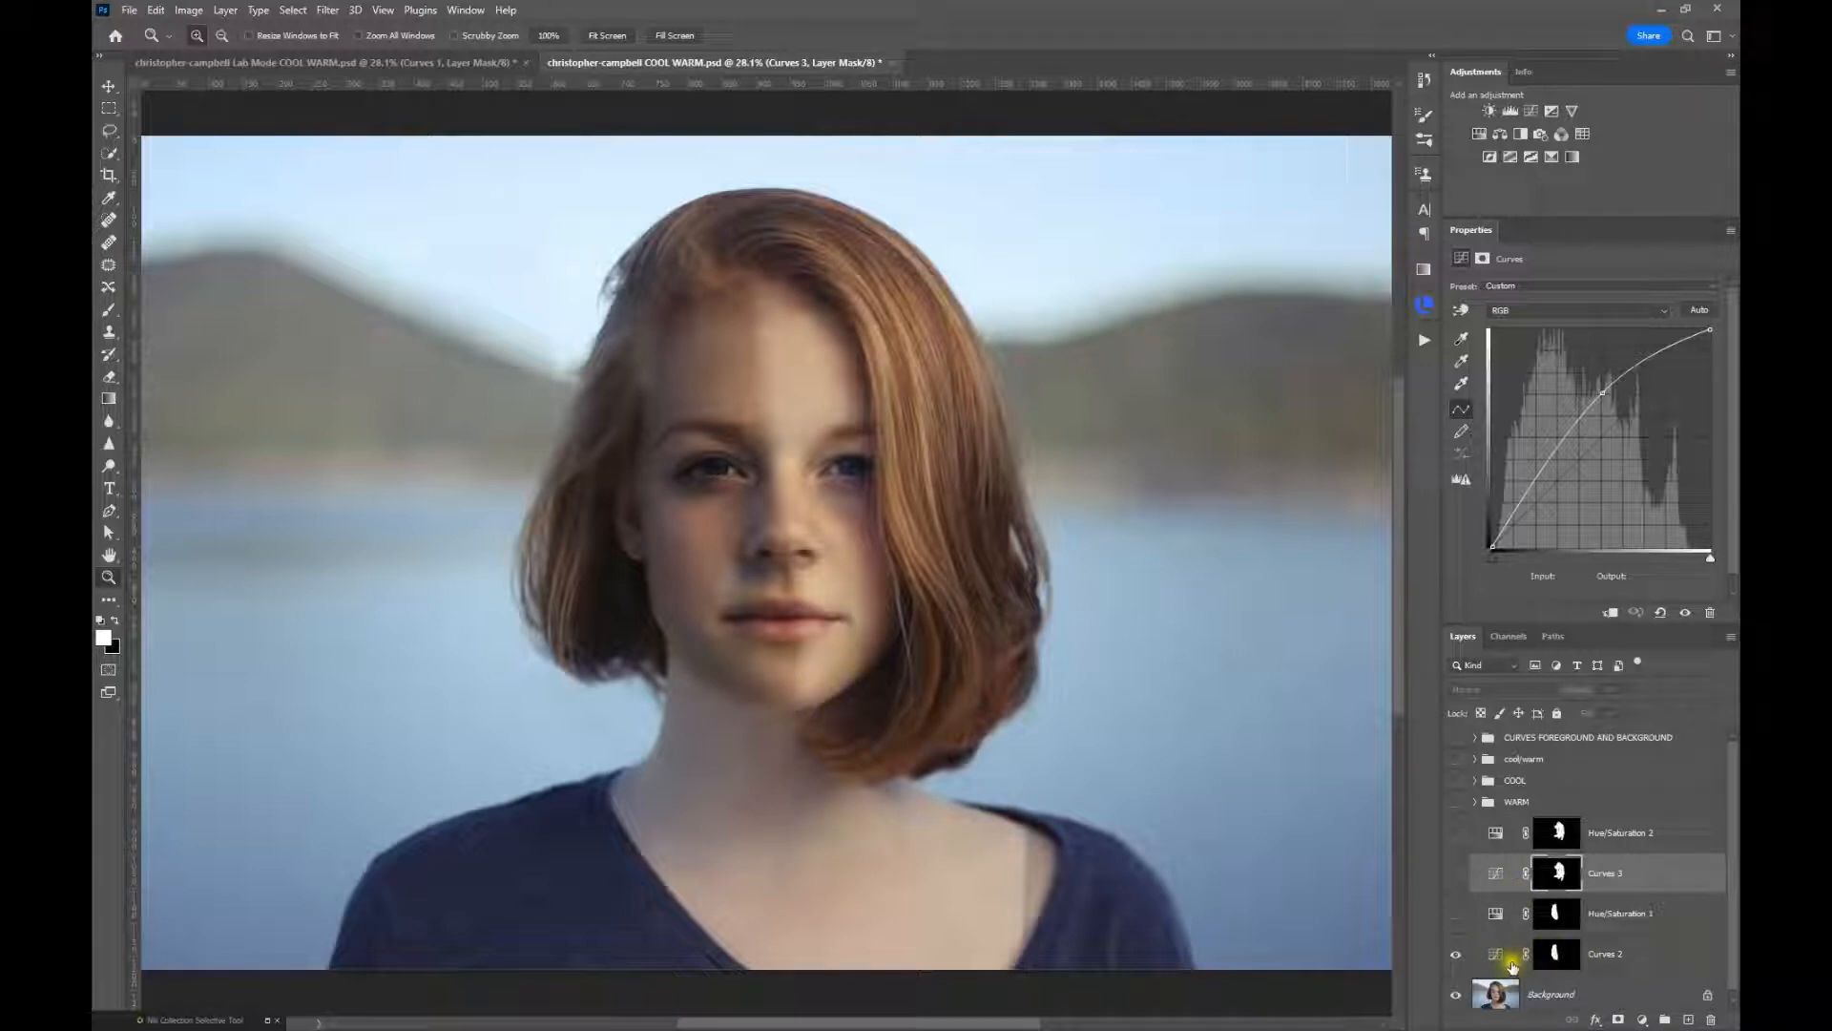
Hide the Curves 2 layer, and select and show the Hue/Saturation 1 layer
left_click(1458, 956)
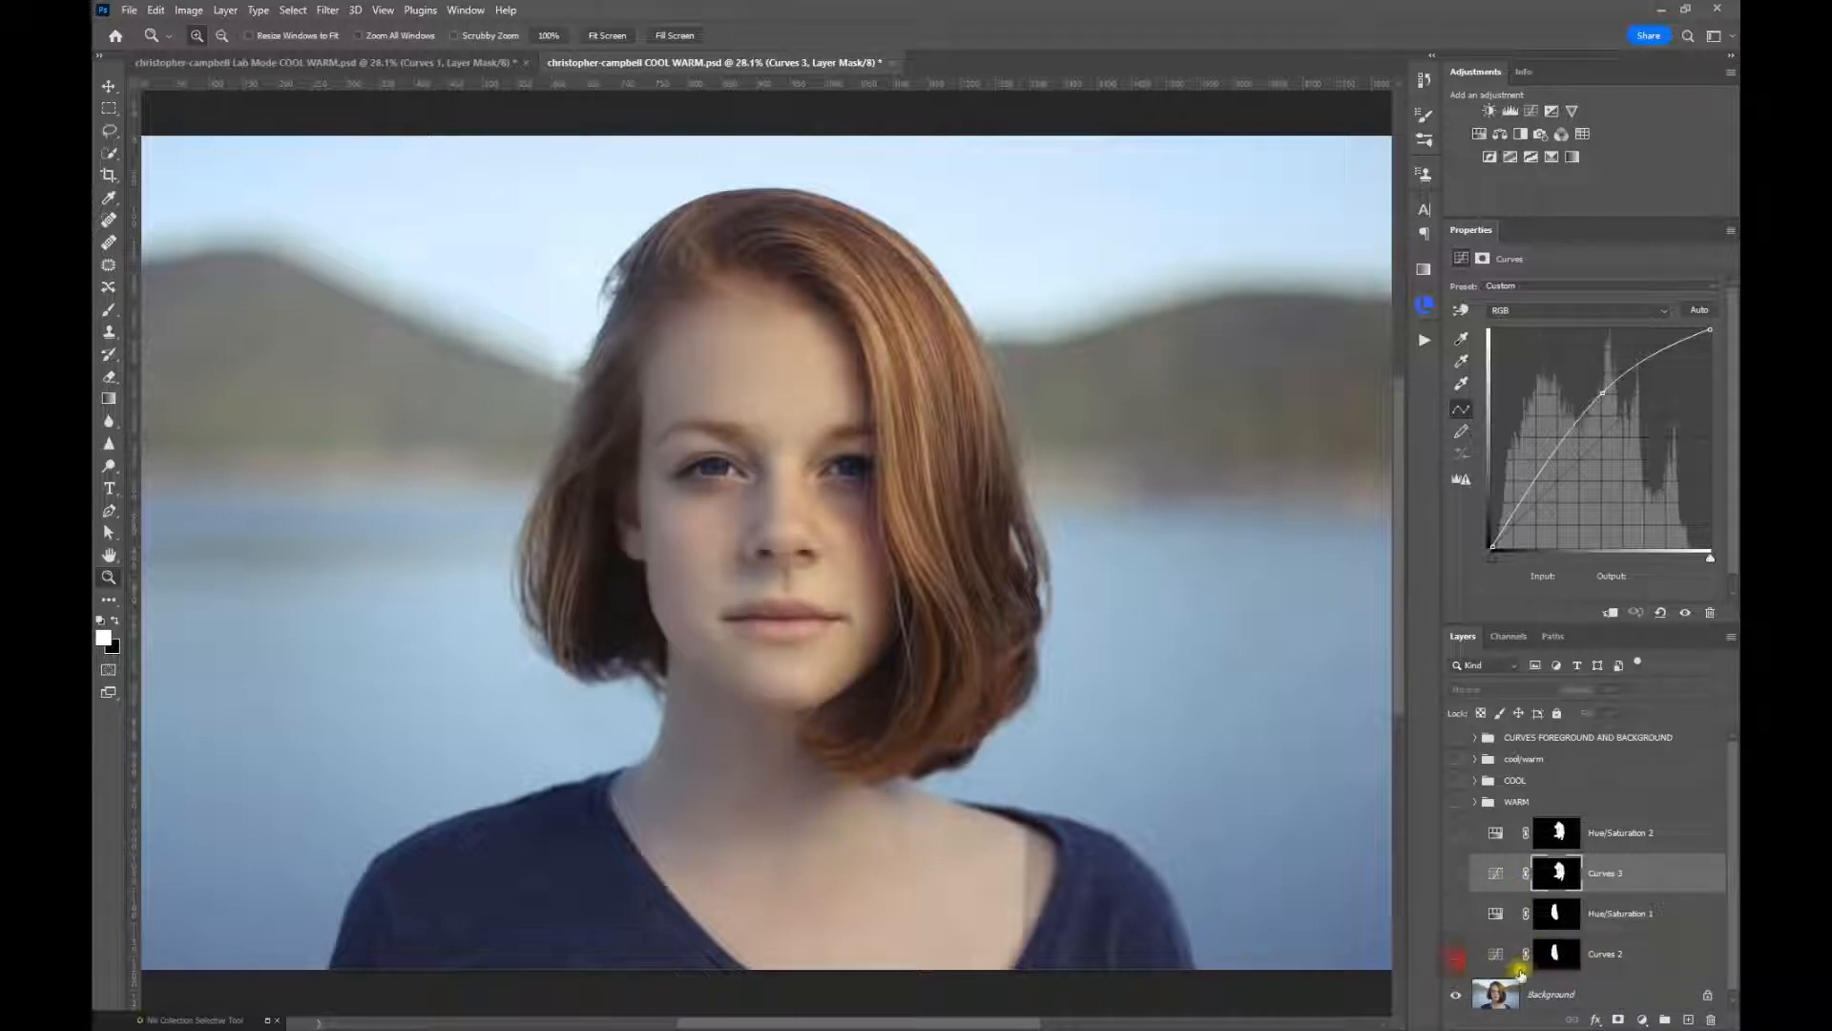
left_click(1495, 916)
left_click(1457, 916)
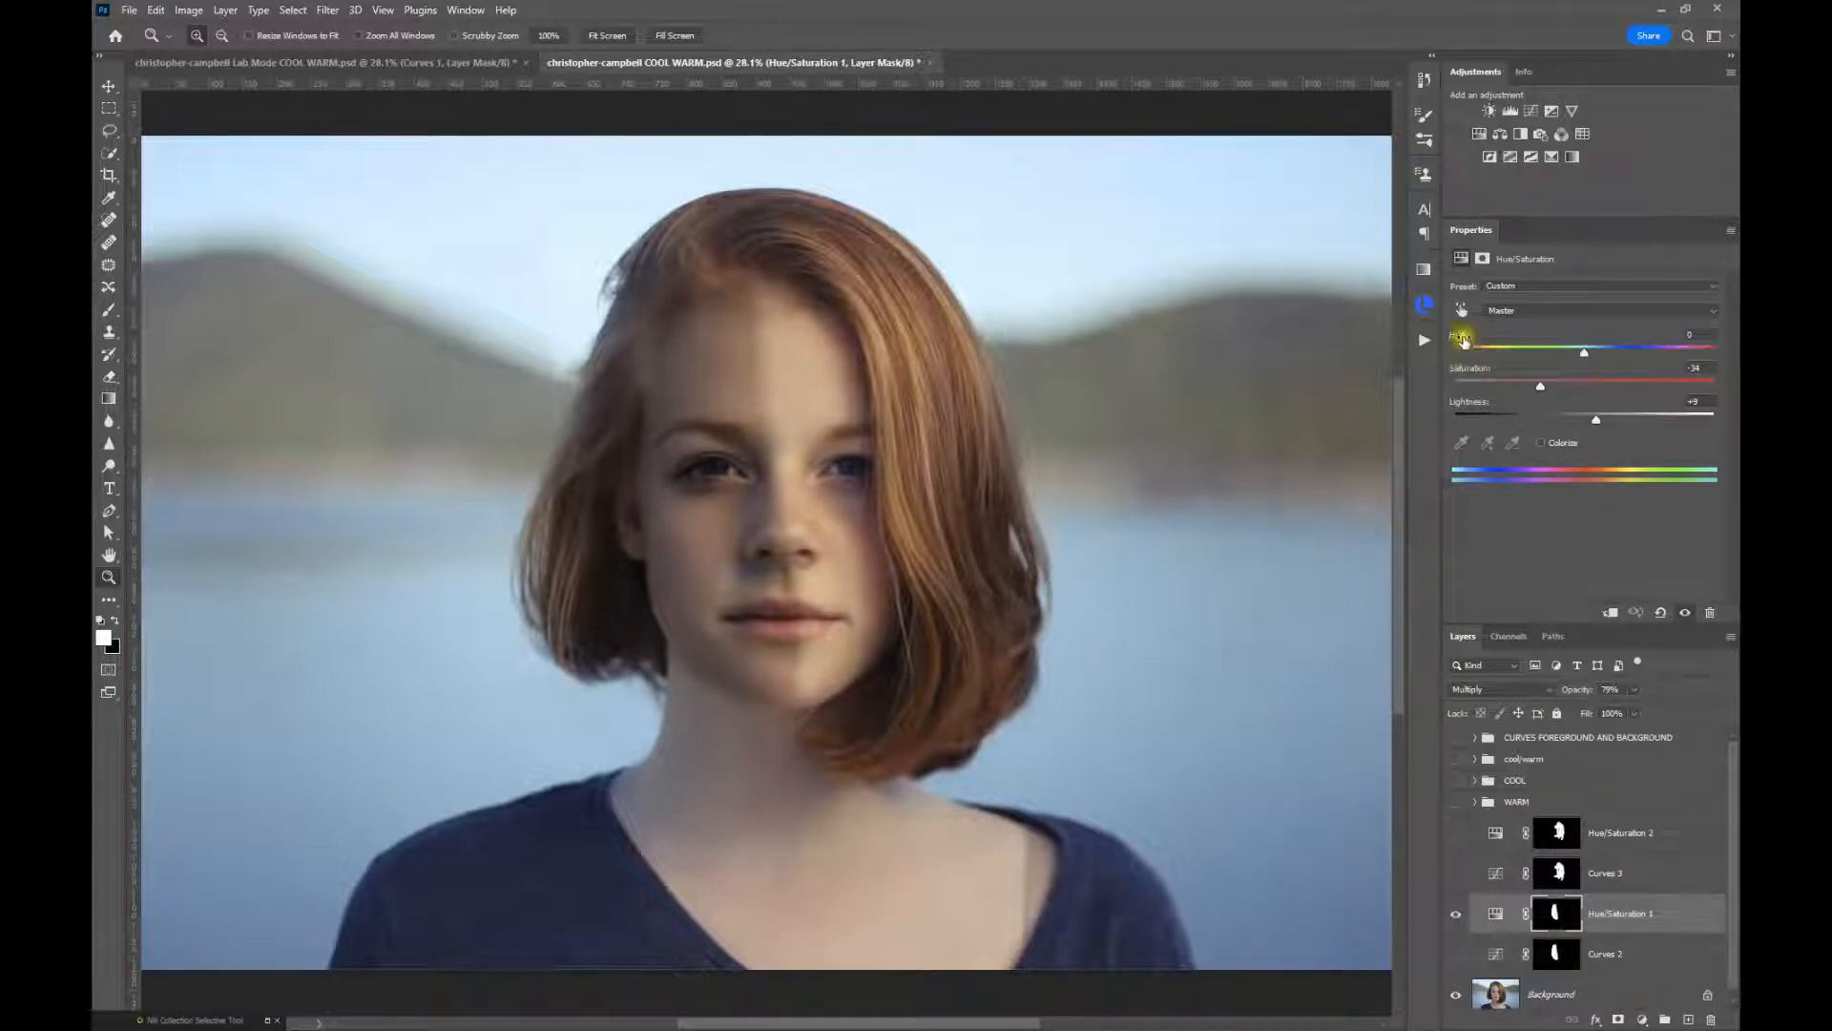
Set Hue/Saturation 1 to saturation -47 and lightness +13, with the layer opacity at 100%
double_click(1468, 369)
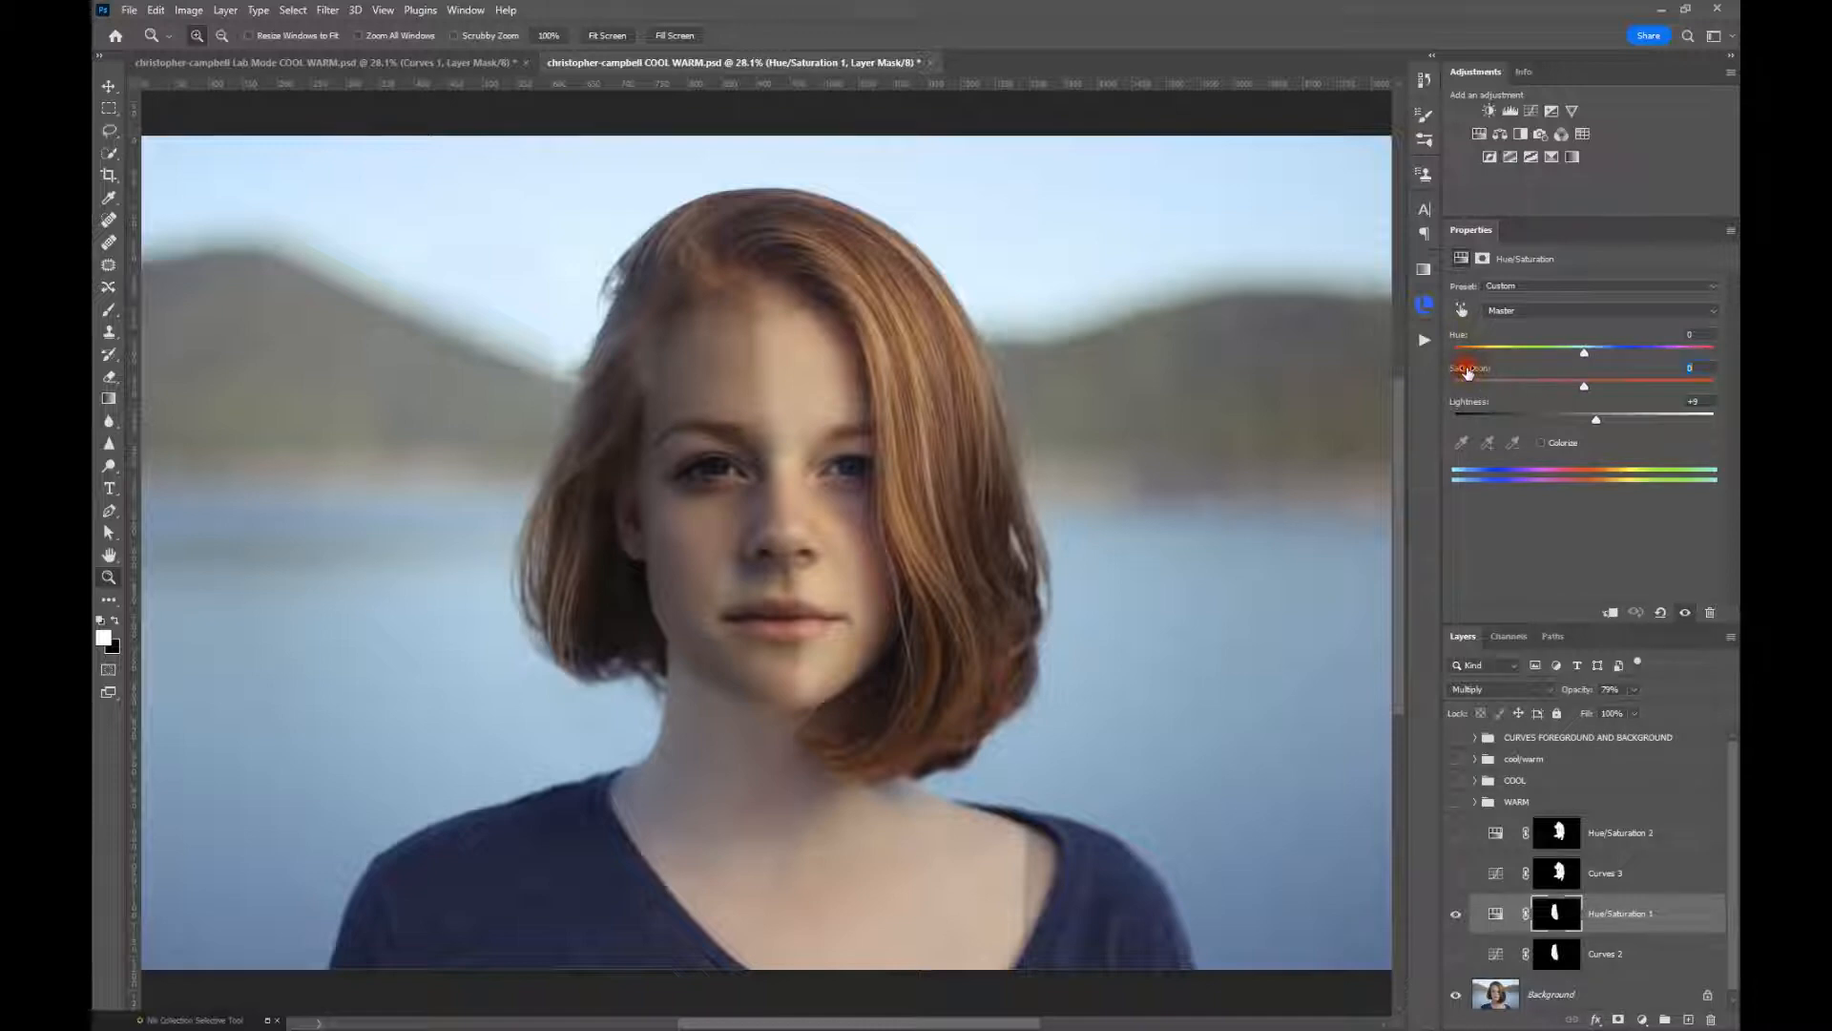
double_click(1469, 403)
left_click_drag(1575, 694, 1622, 696)
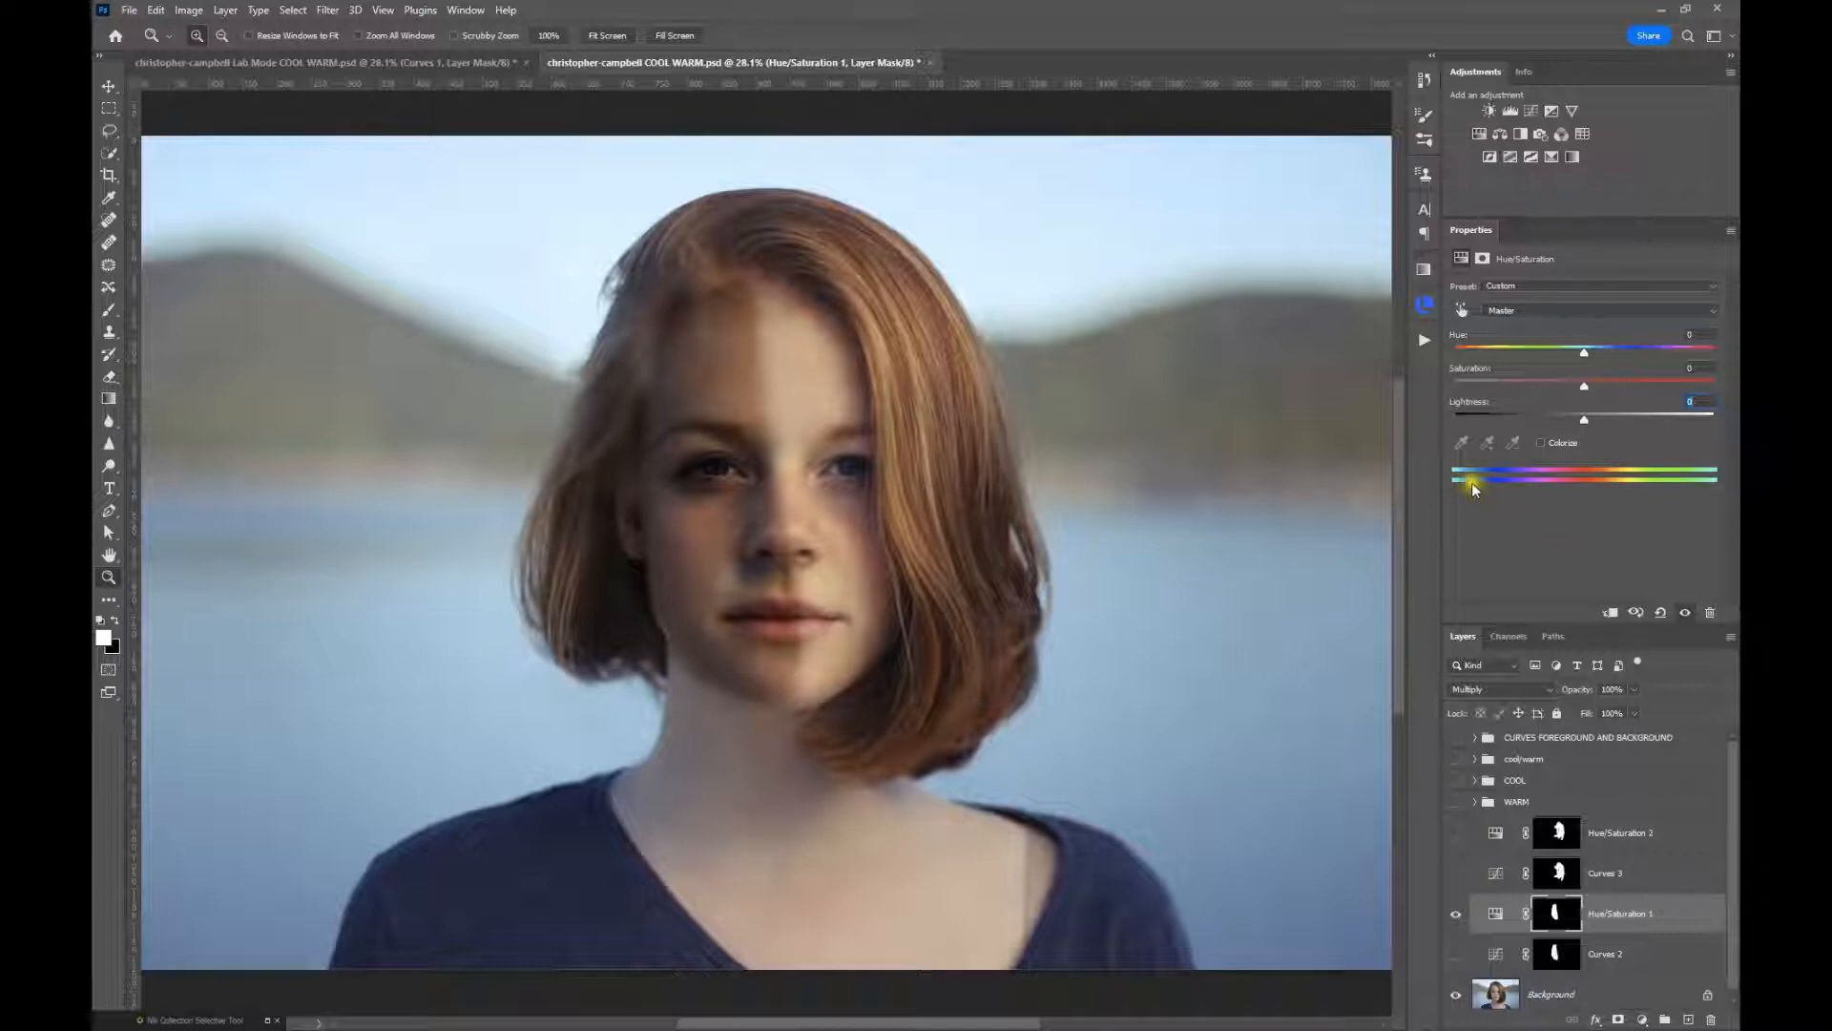
left_click_drag(1587, 386, 1523, 398)
left_click_drag(1588, 421, 1599, 429)
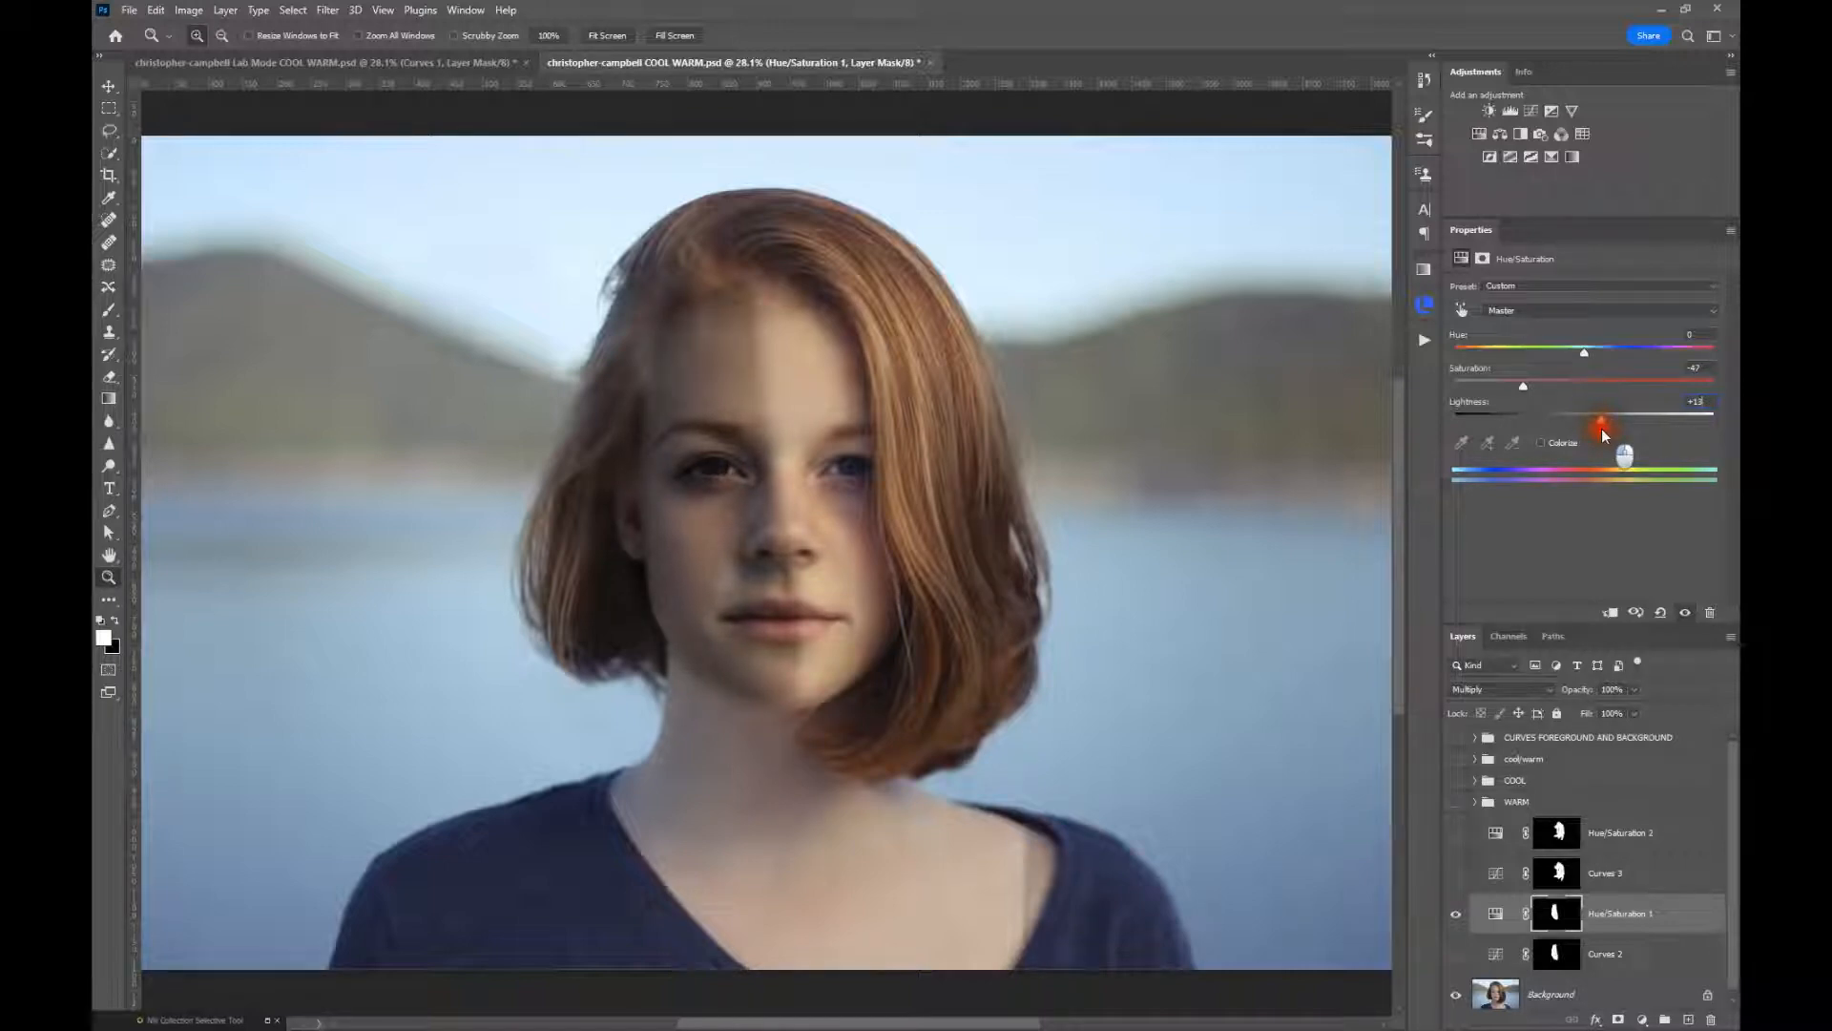
Vary the Hue/Saturation 1 layer's opacity to judge the shadow strength, and hide the layer
left_click(1577, 689)
left_click_drag(1577, 689, 1616, 689)
left_click(1455, 915)
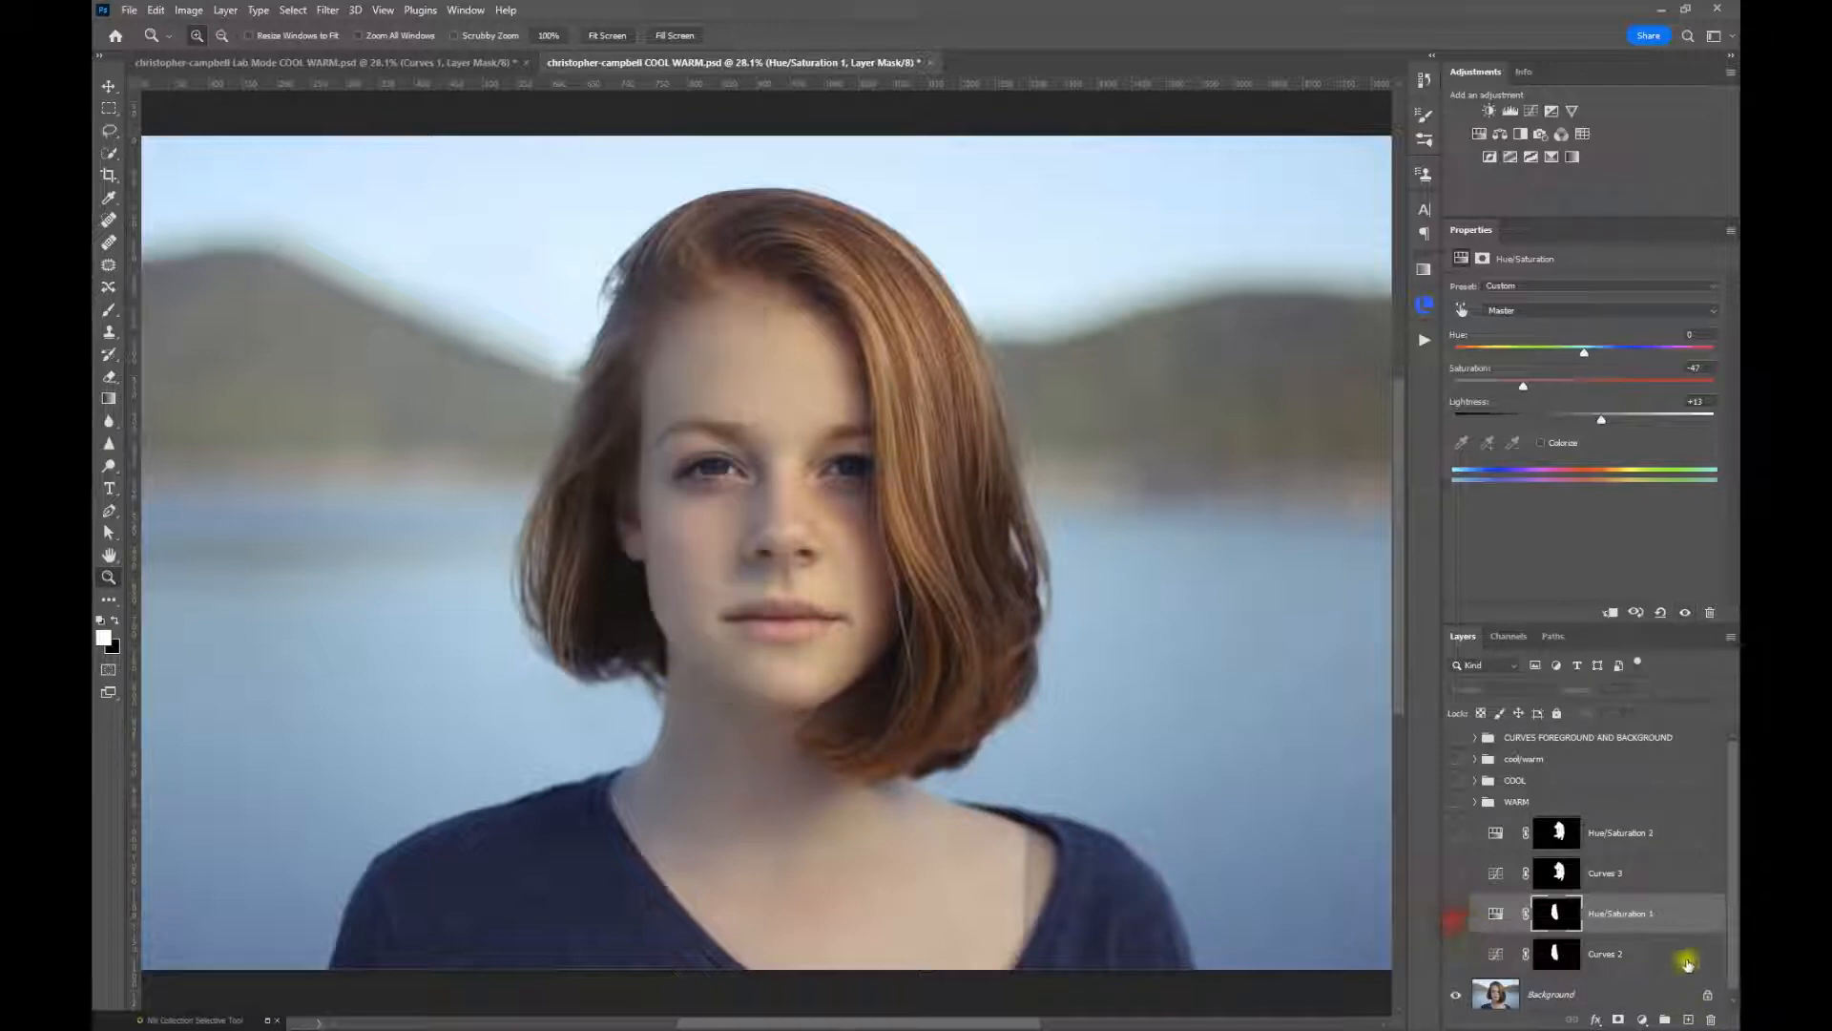
Select the Curves 3 layer, review its highlight on the face, and hide it again
left_click(1501, 876)
left_click(1457, 873)
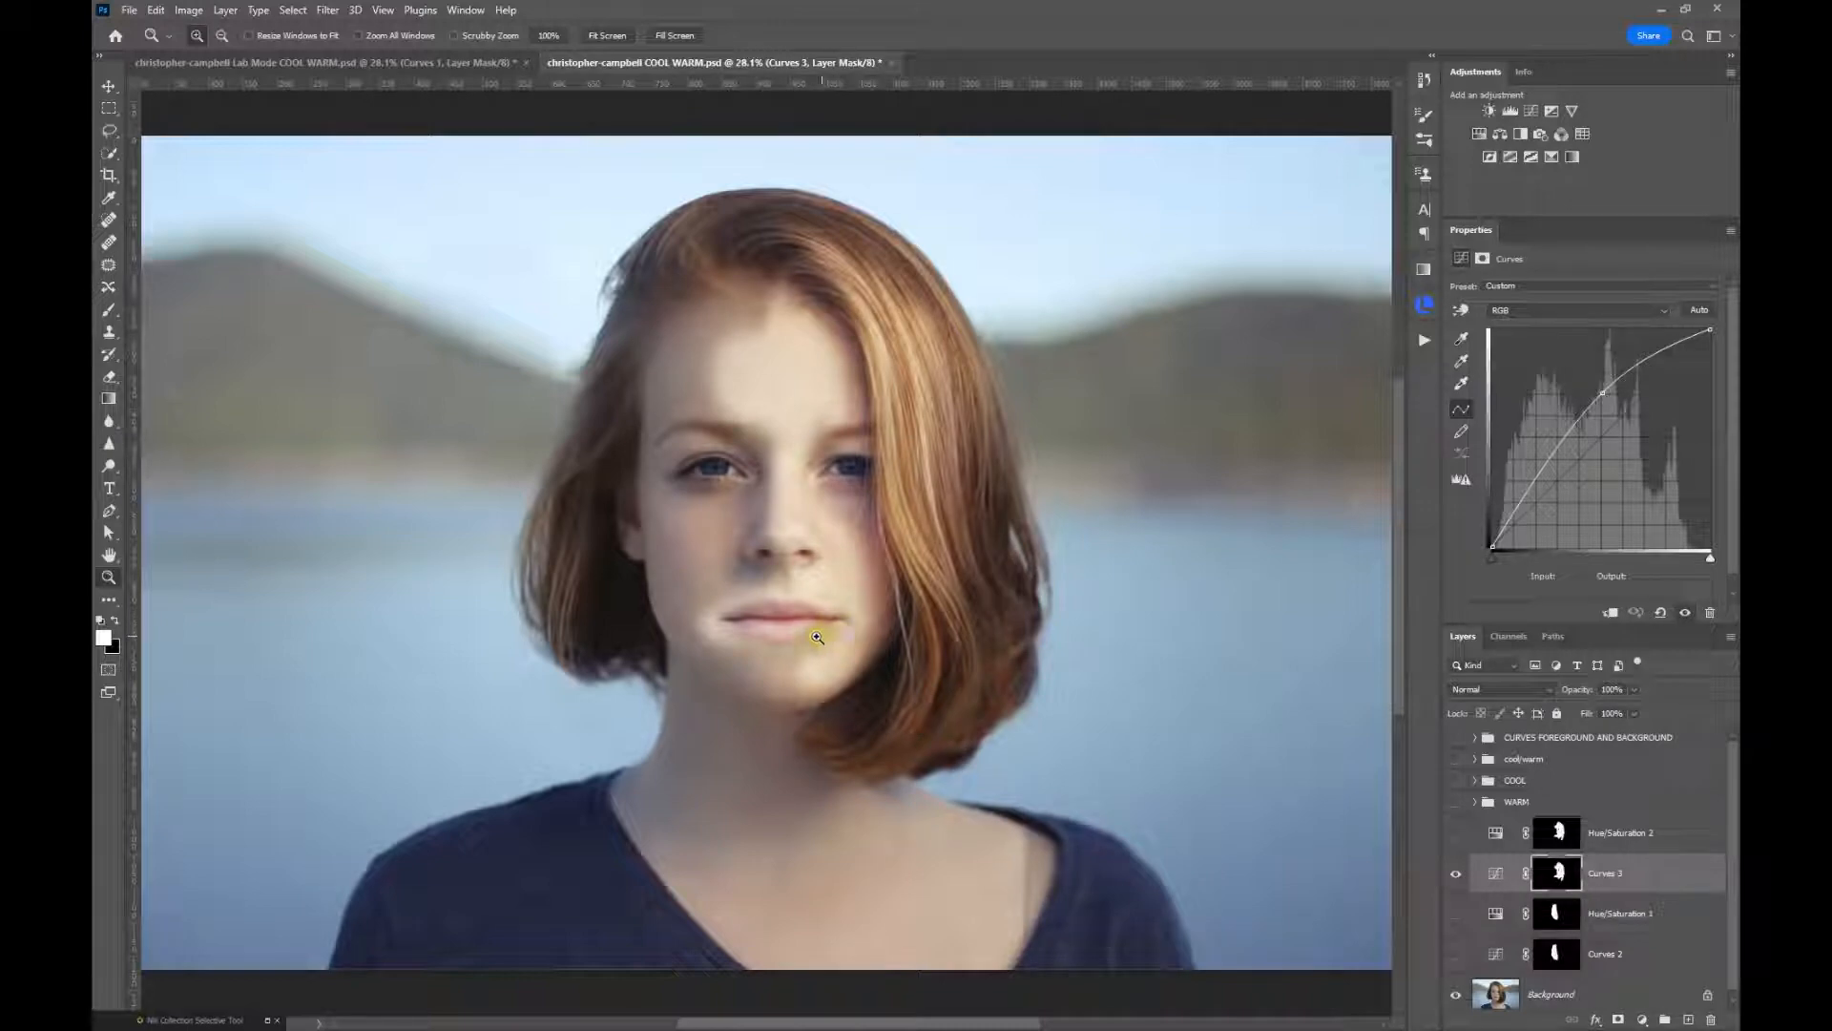
left_click(1455, 874)
Show the Hue/Saturation 2 layer and open its adjustment settings
left_click(1456, 832)
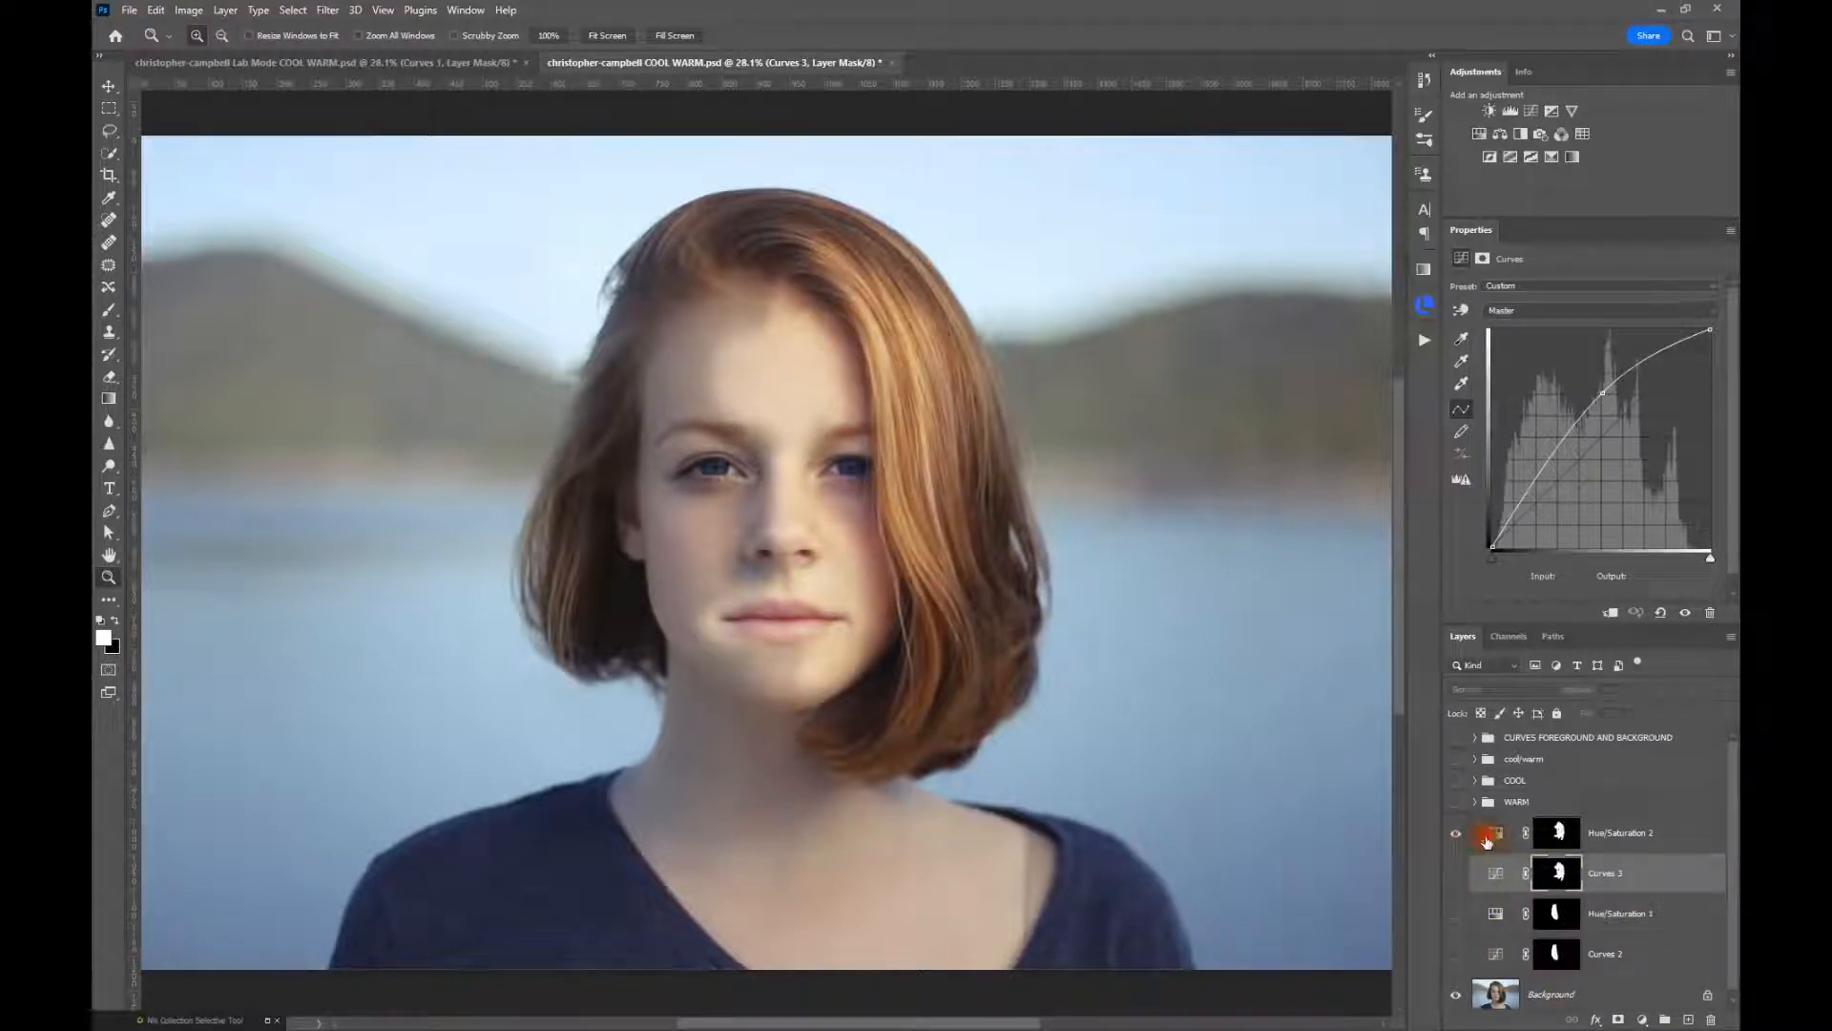
left_click(1522, 838)
left_click(1481, 838)
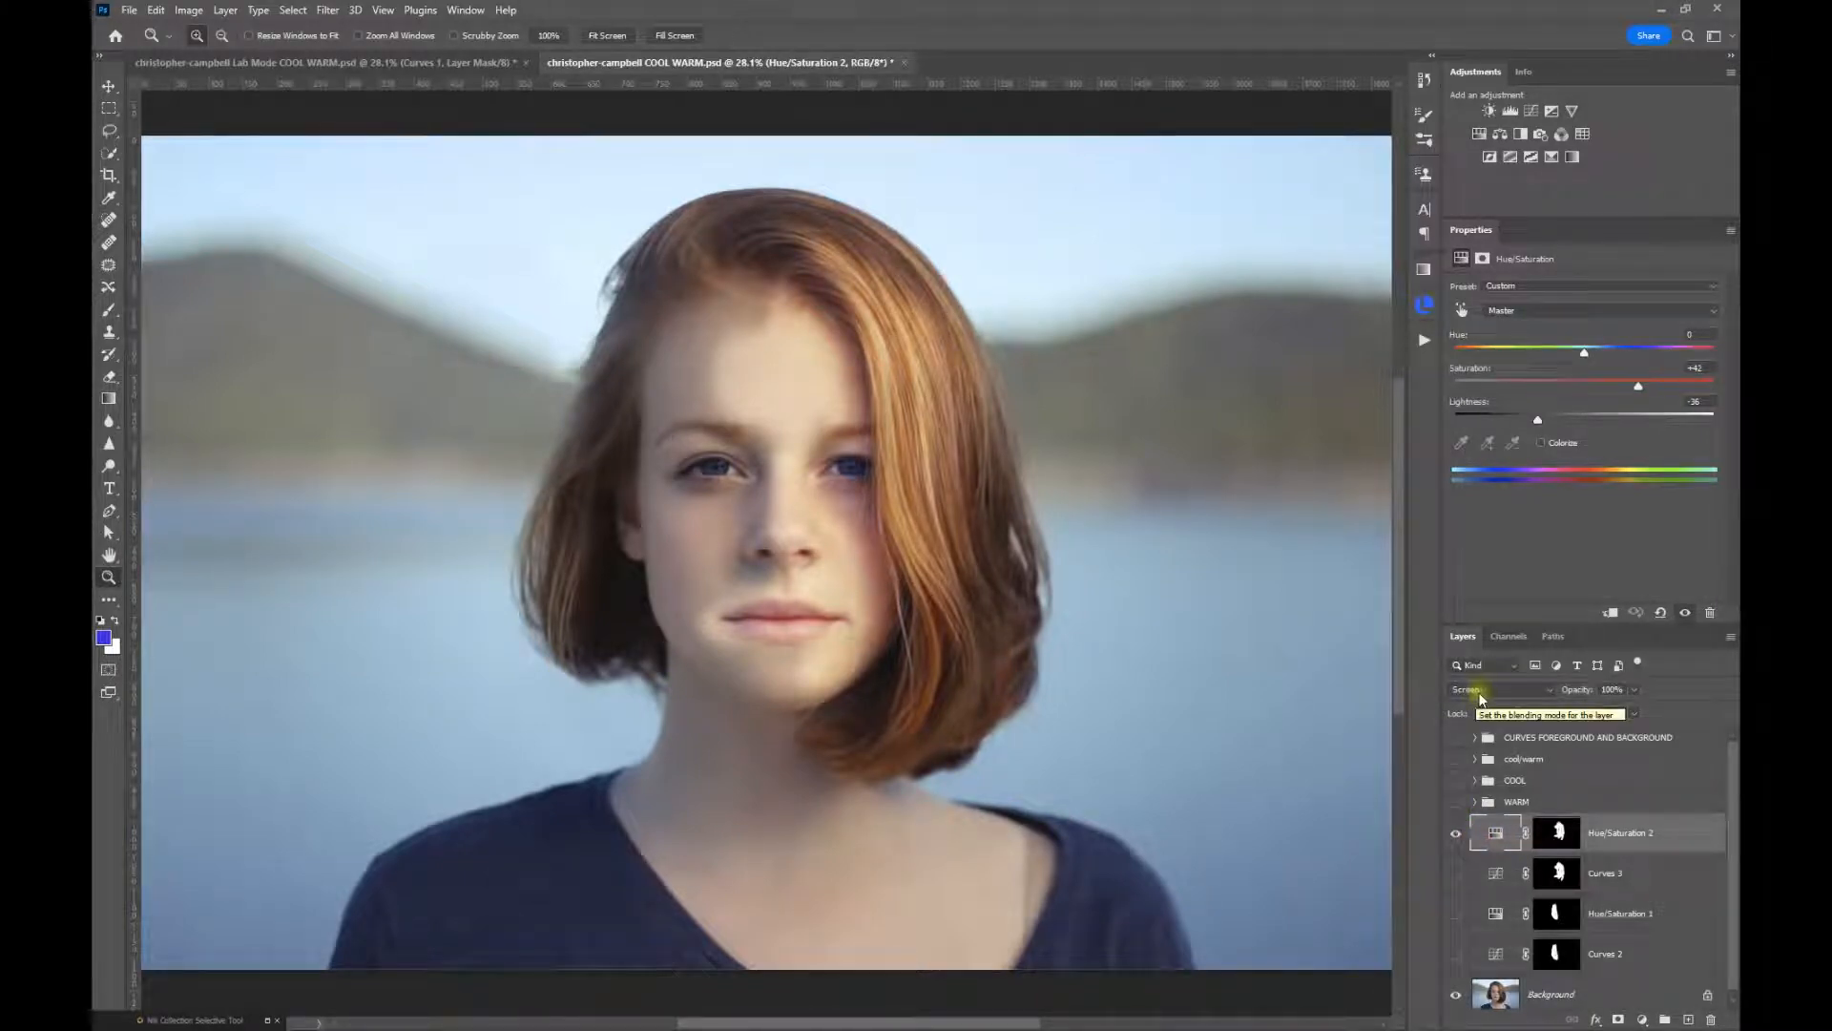
Reset Hue/Saturation 2's saturation and lightness, and set saturation to +36 and lightness to -21
double_click(1467, 370)
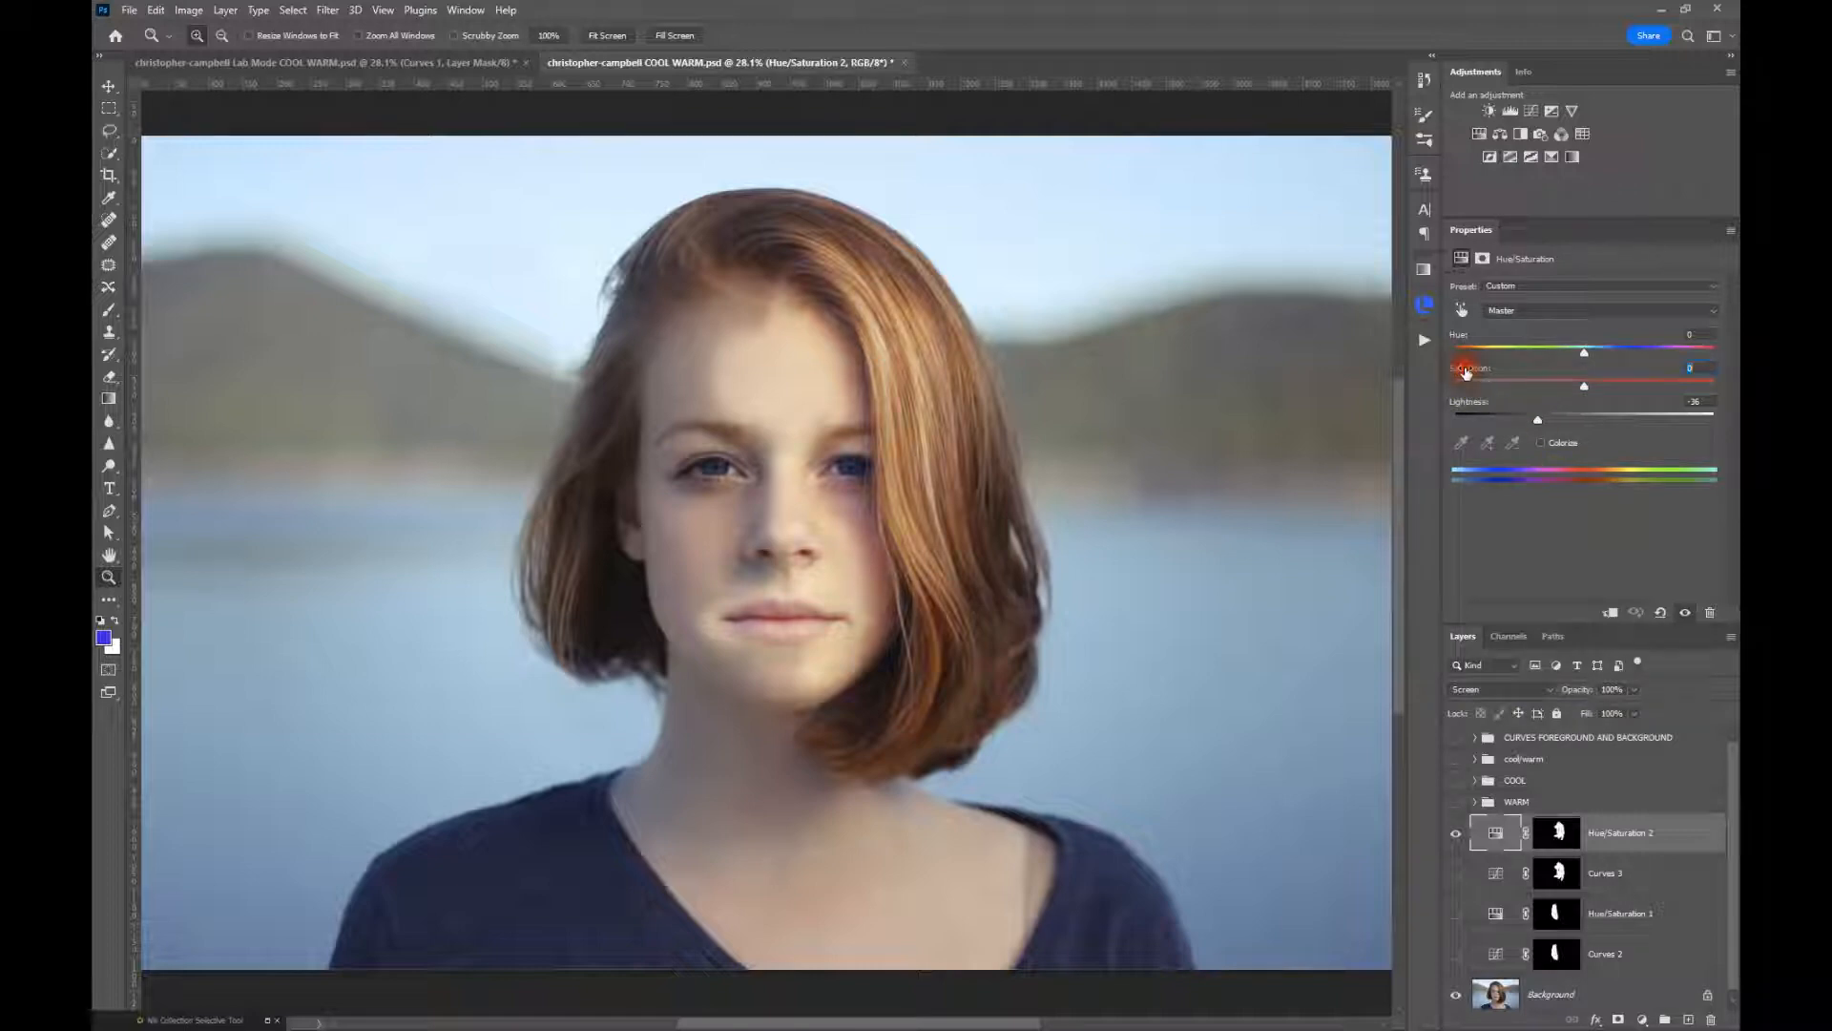
left_click(1473, 403)
left_click(1473, 404)
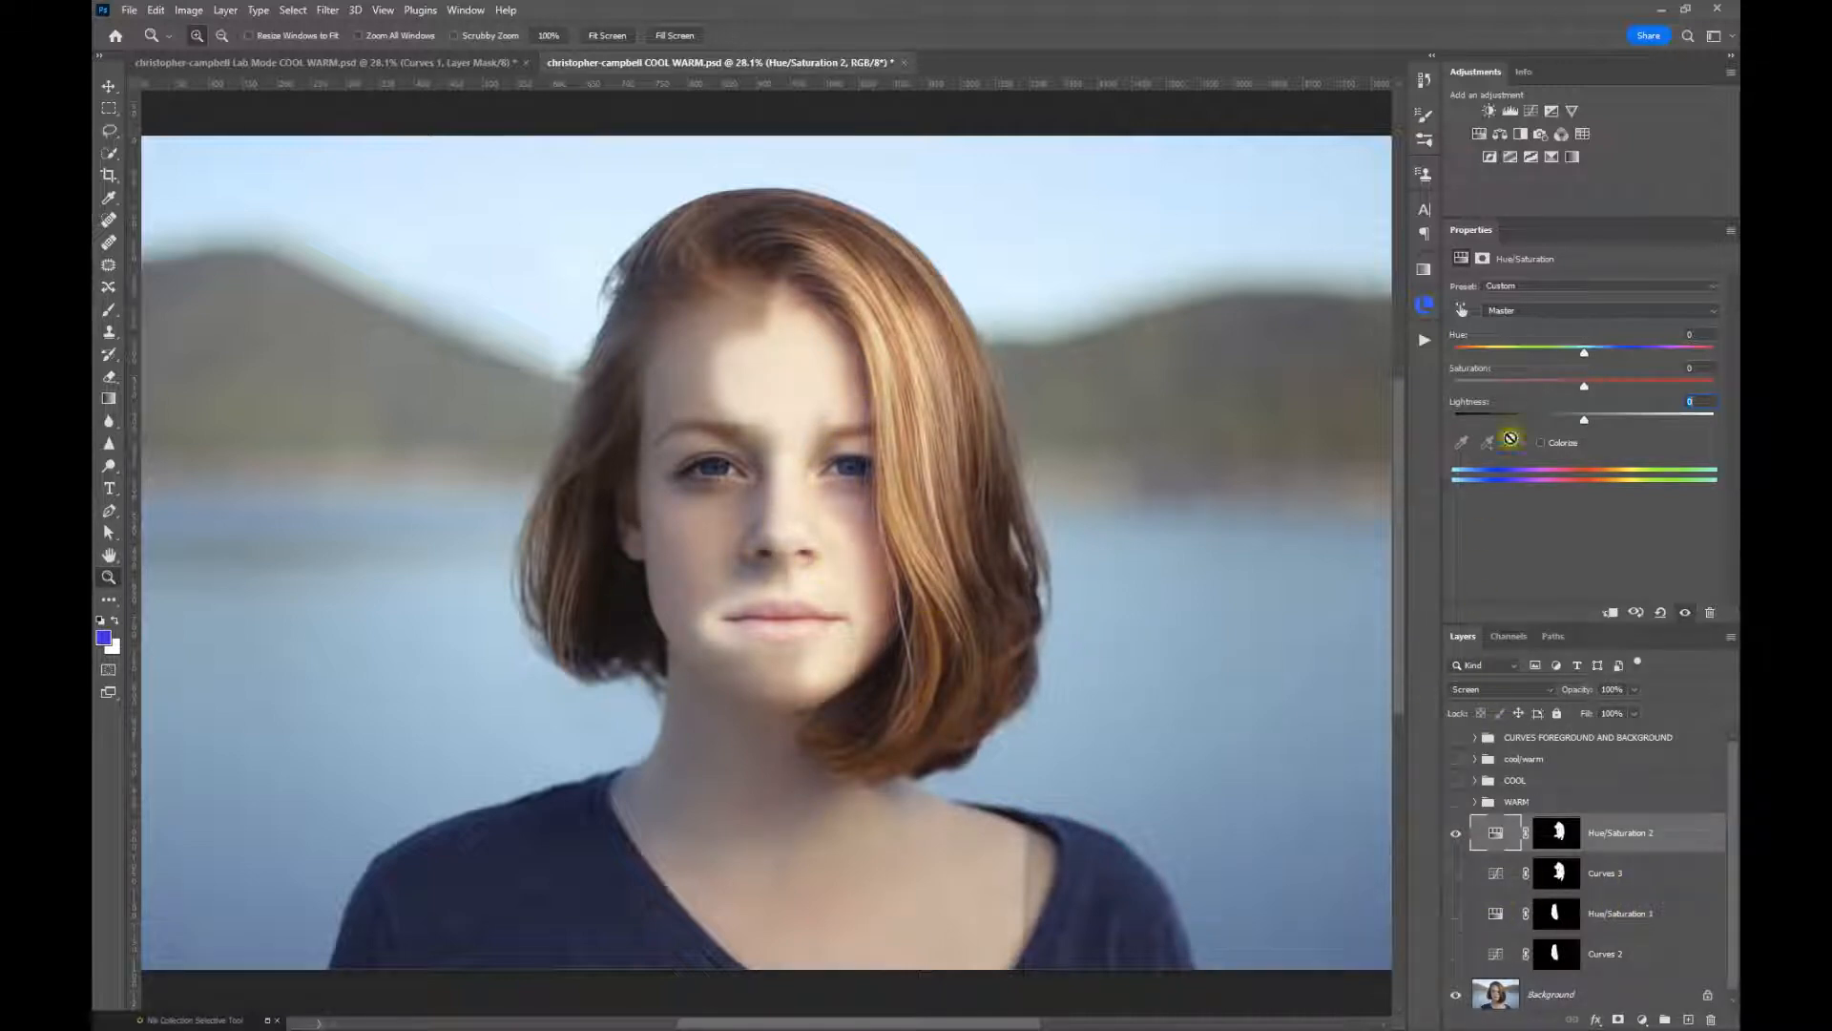
left_click_drag(1586, 386, 1590, 392)
left_click_drag(1624, 389, 1556, 431)
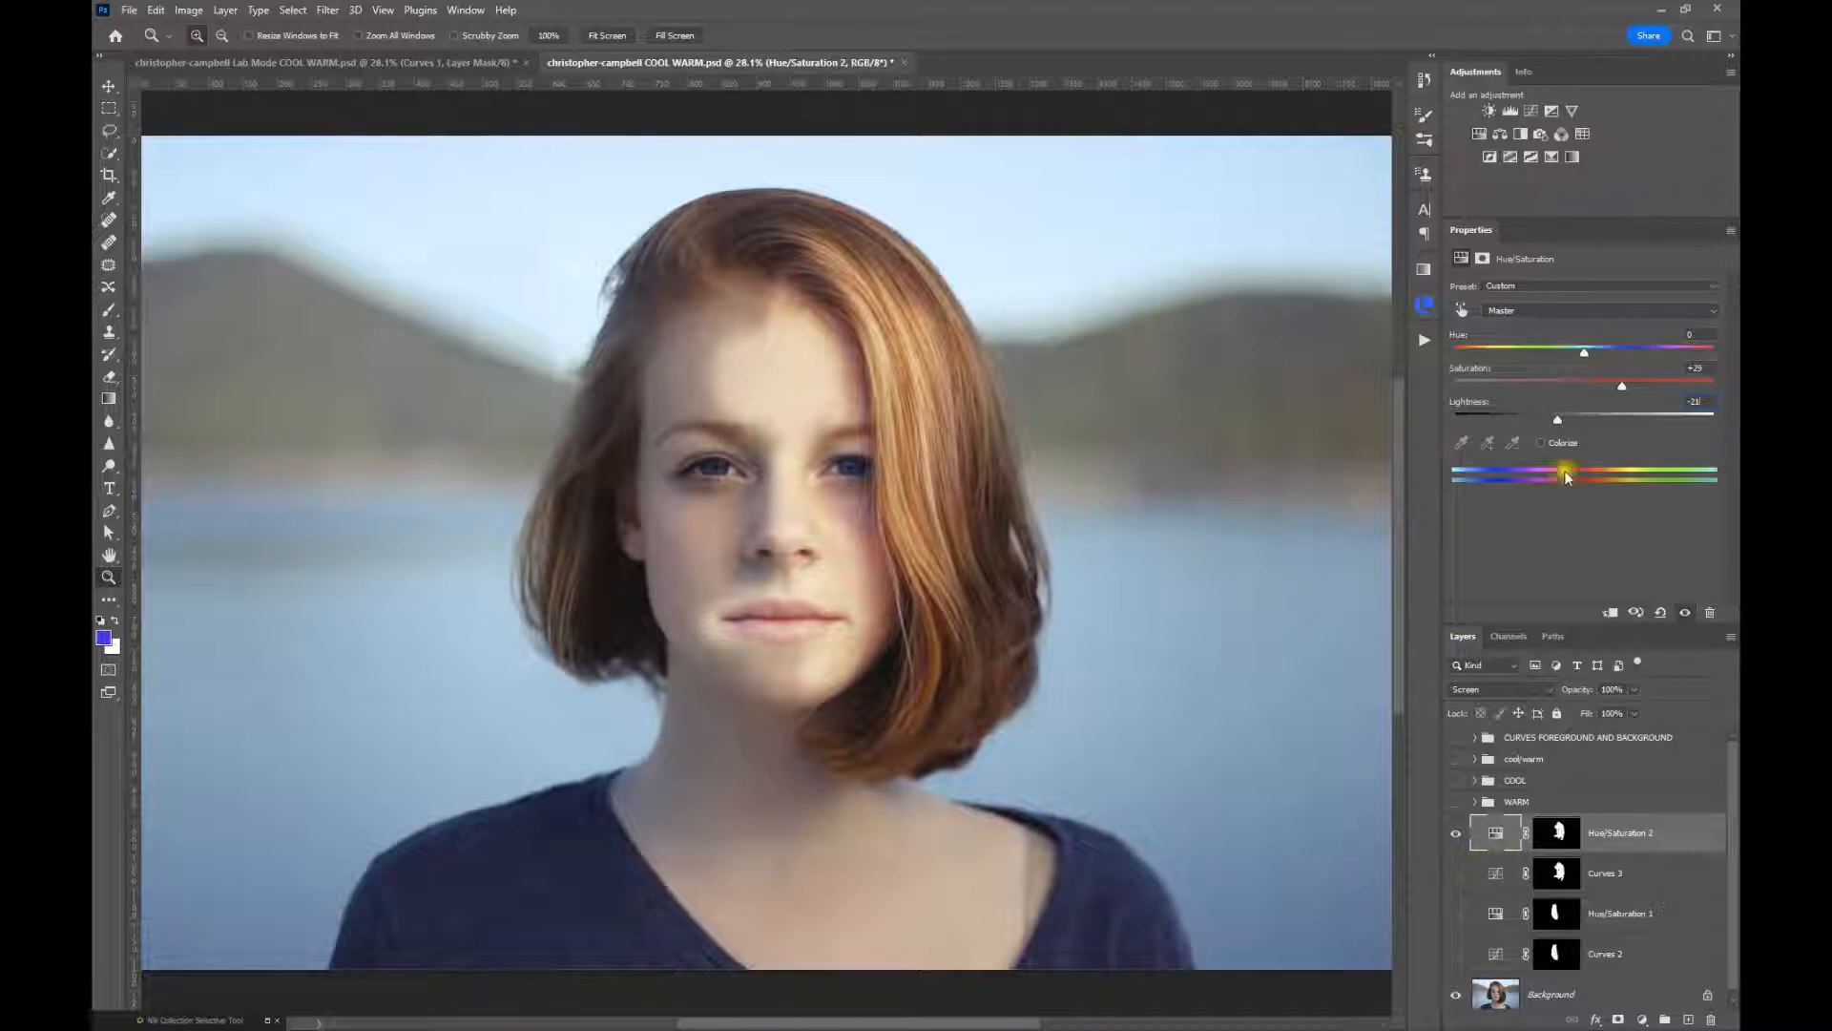
left_click_drag(1625, 387, 1631, 387)
left_click_drag(877, 601, 871, 601)
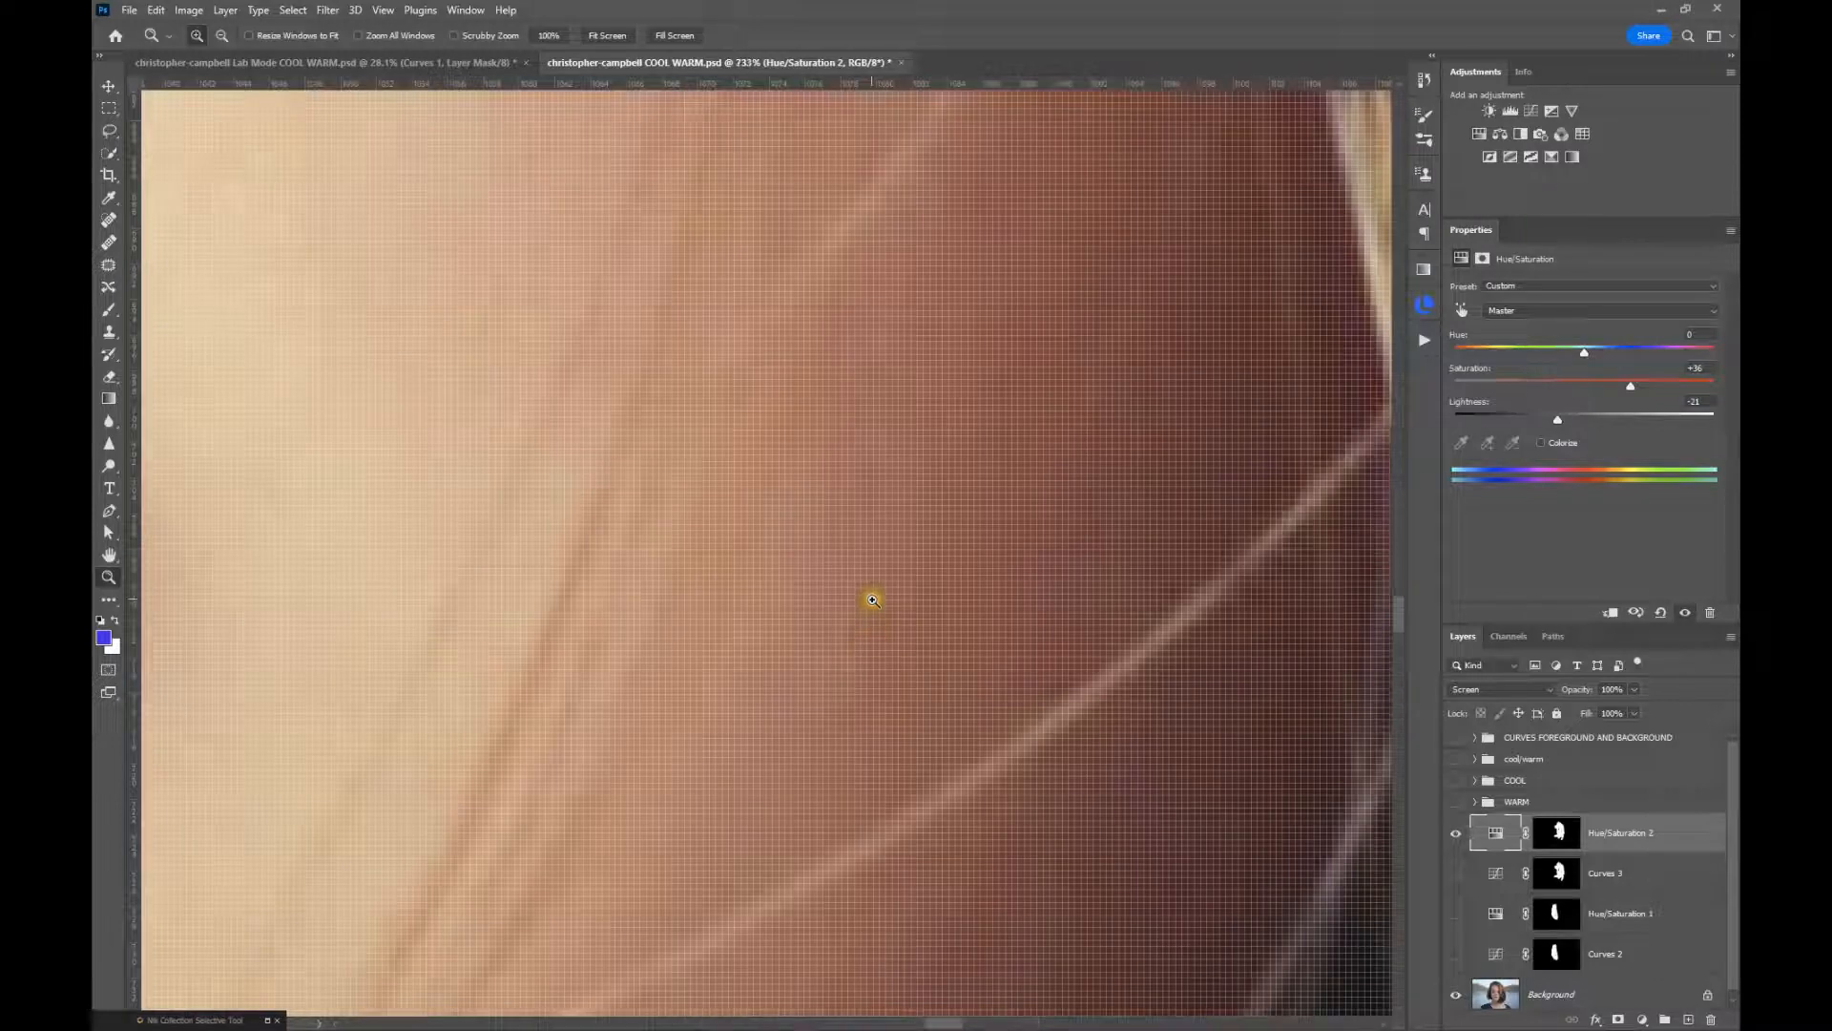
left_click(607, 35)
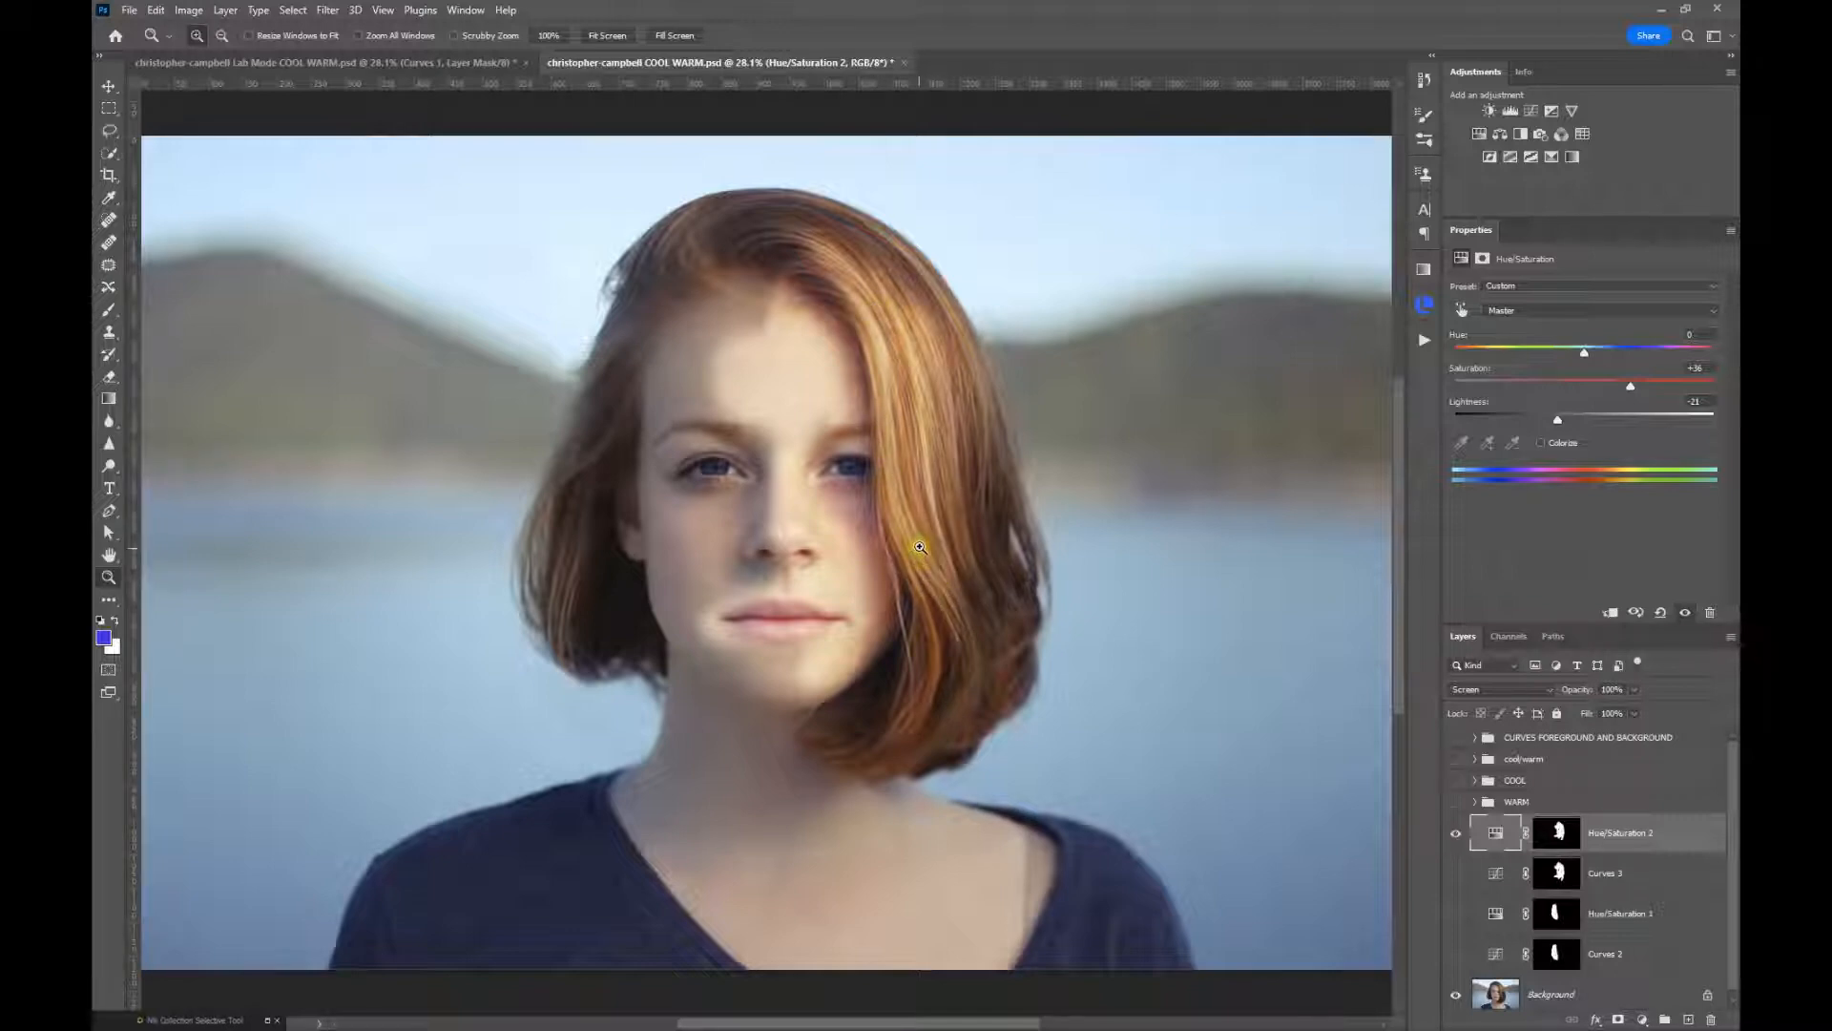
Compare the Curves 3 highlight with the Hue/Saturation 2 highlight by toggling both layers, and hide both
left_click(1466, 875)
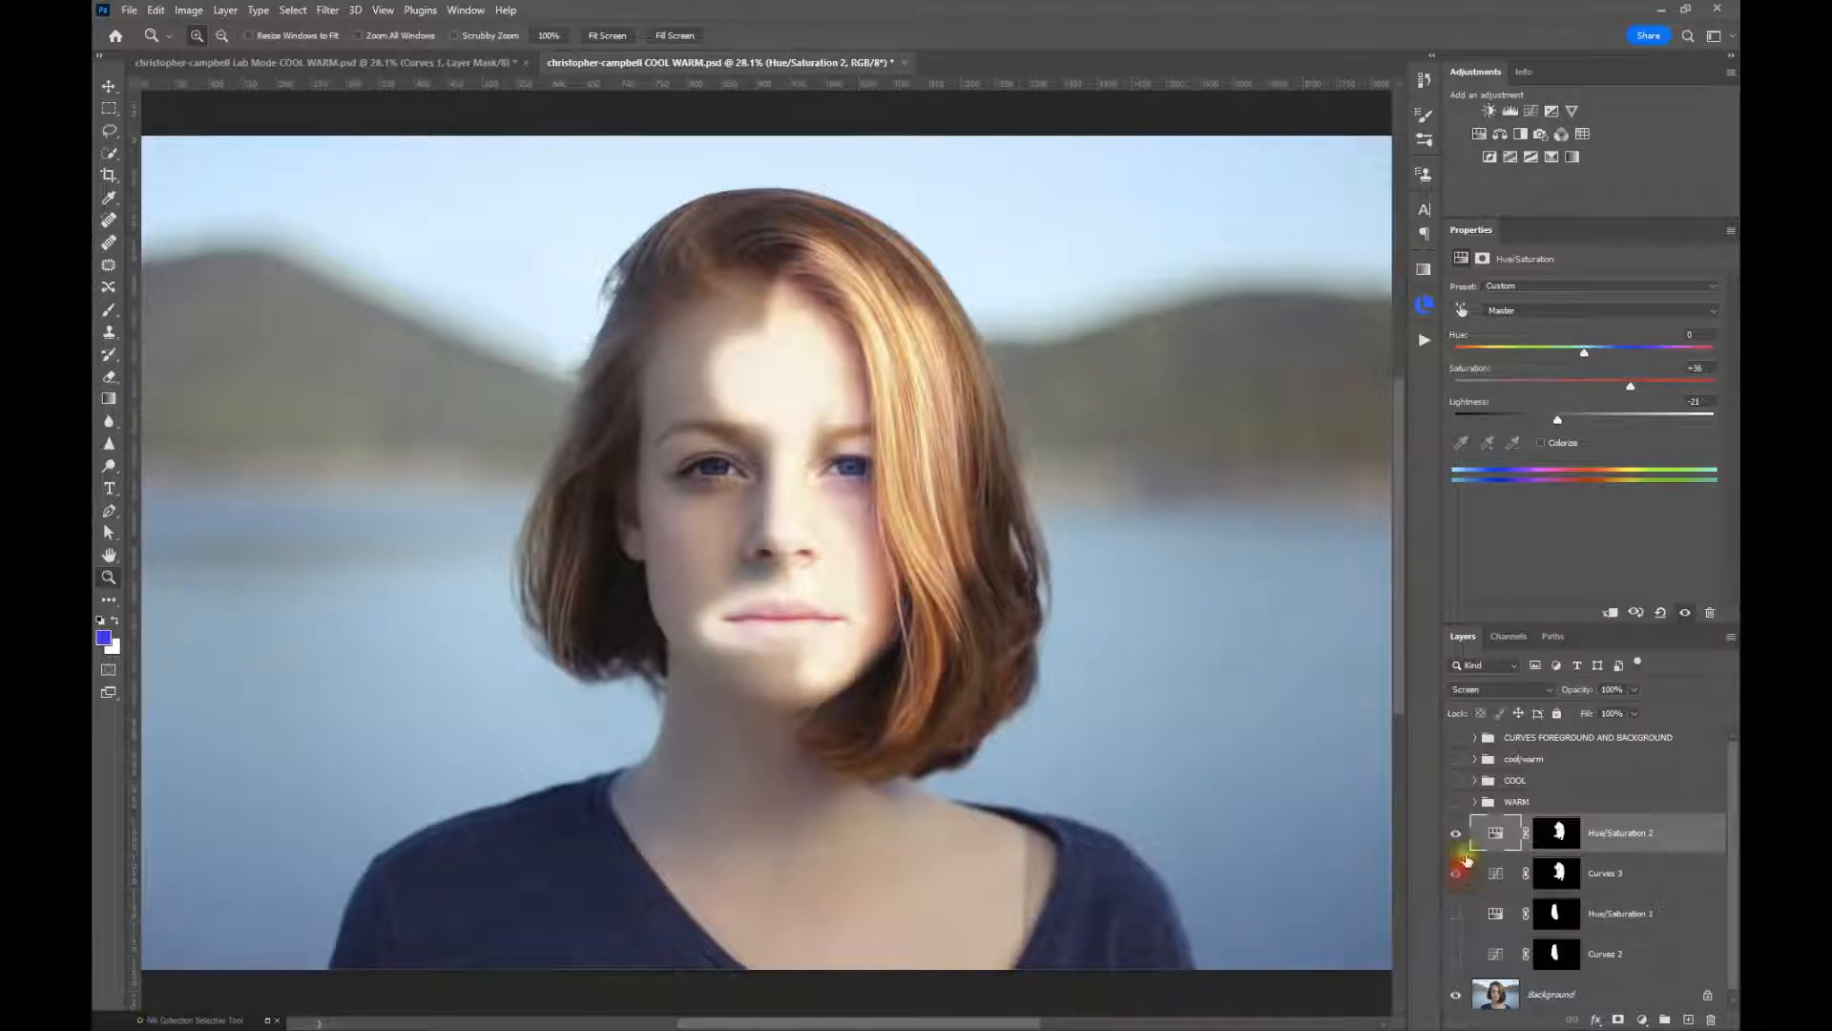
left_click(1462, 835)
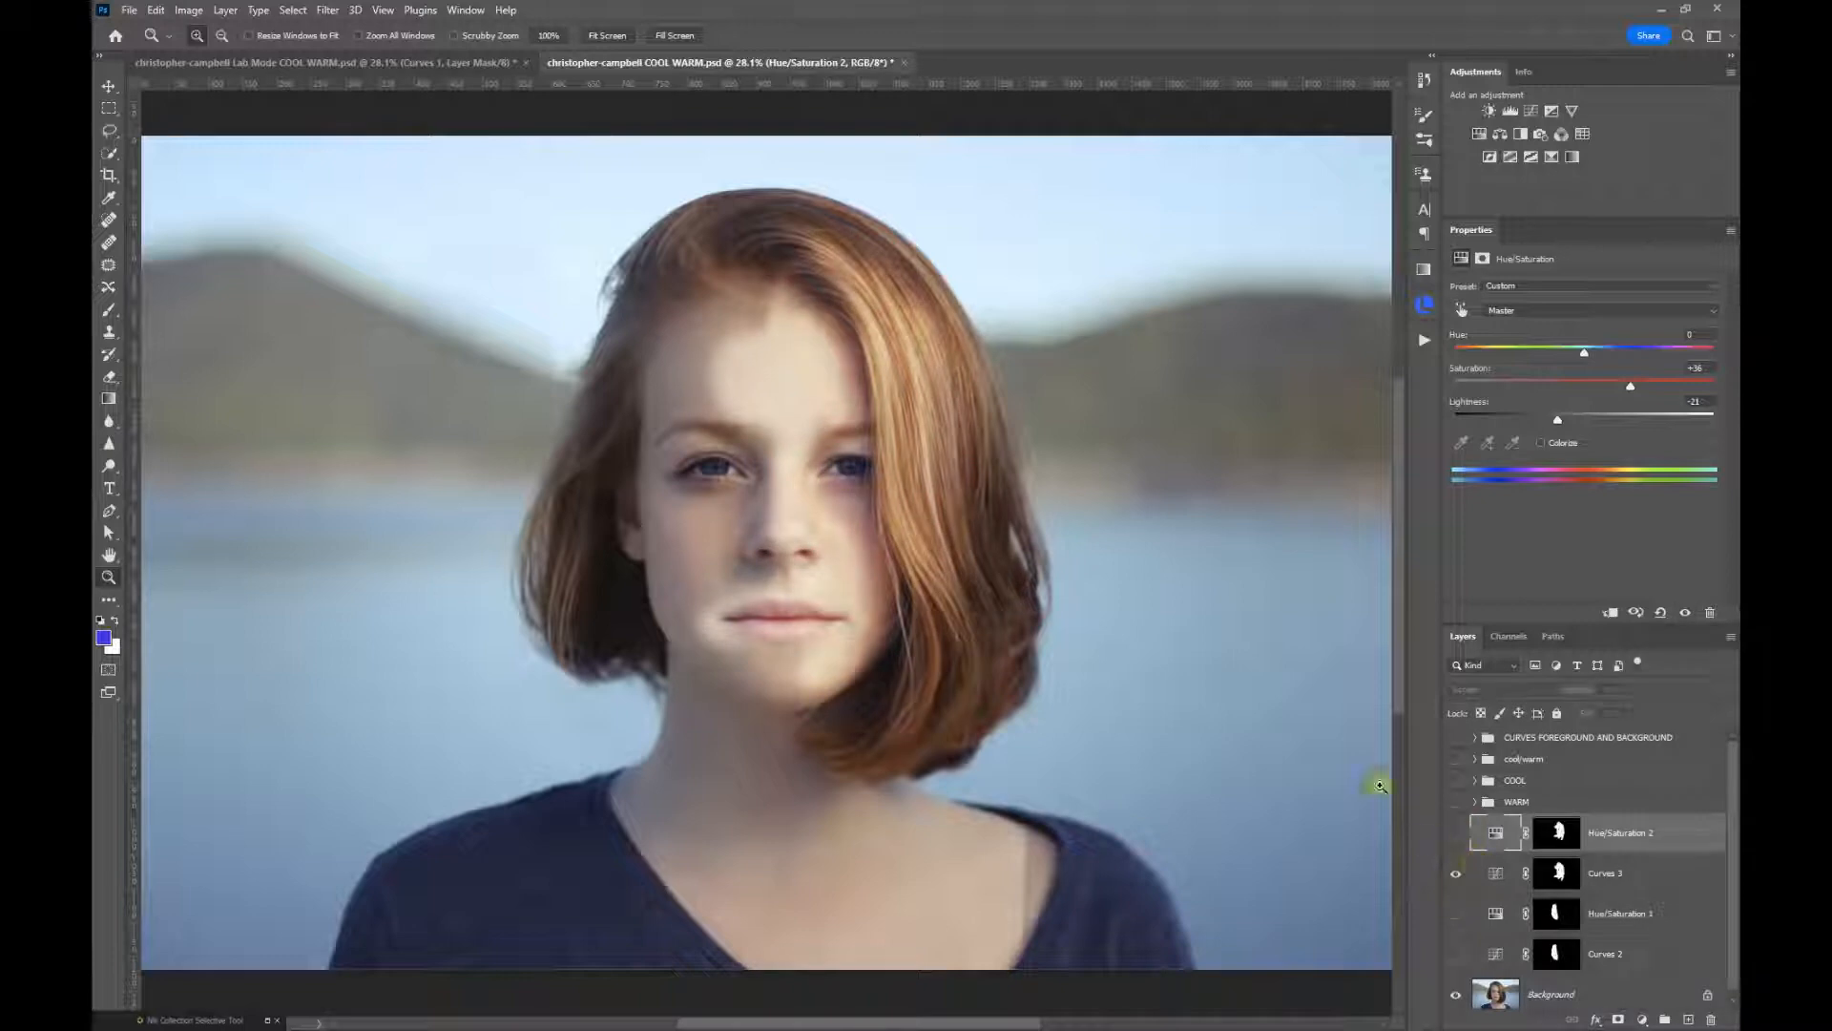
left_click(1456, 832)
left_click(1454, 873)
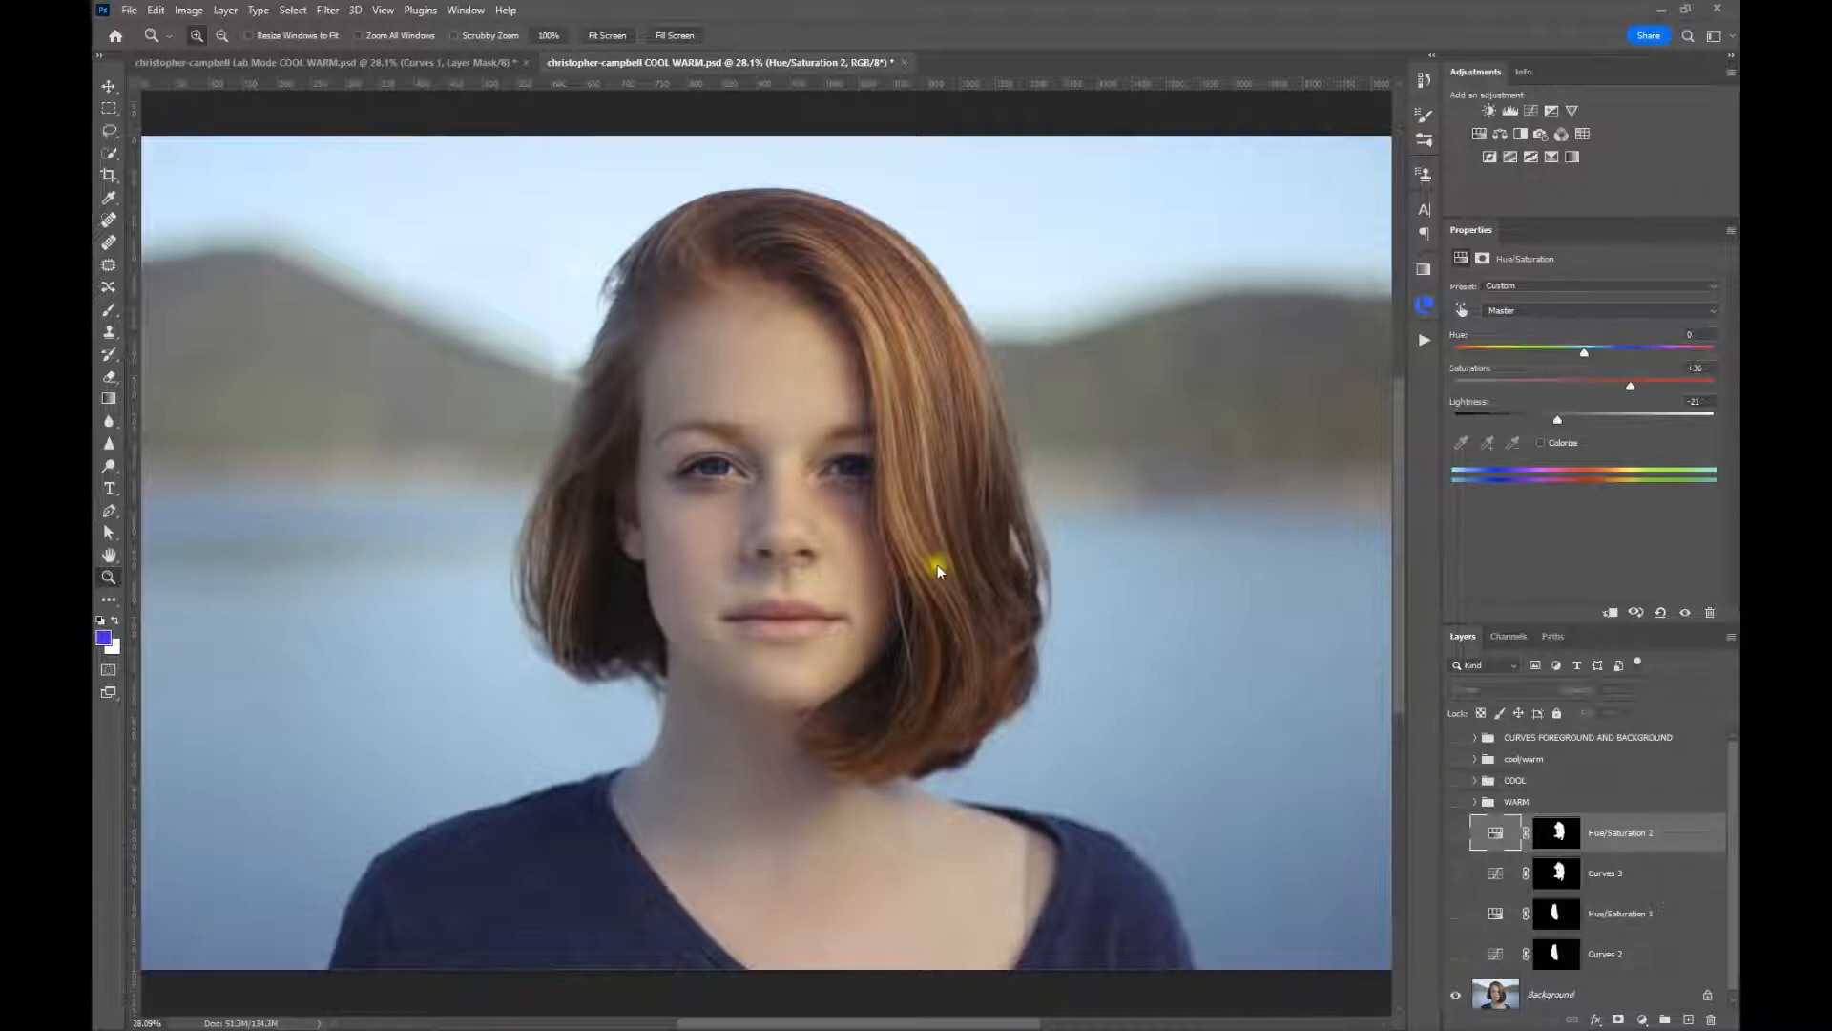
Show the CURVES FOREGROUND AND BACKGROUND group and expand it to reveal its layers
left_click(1452, 742)
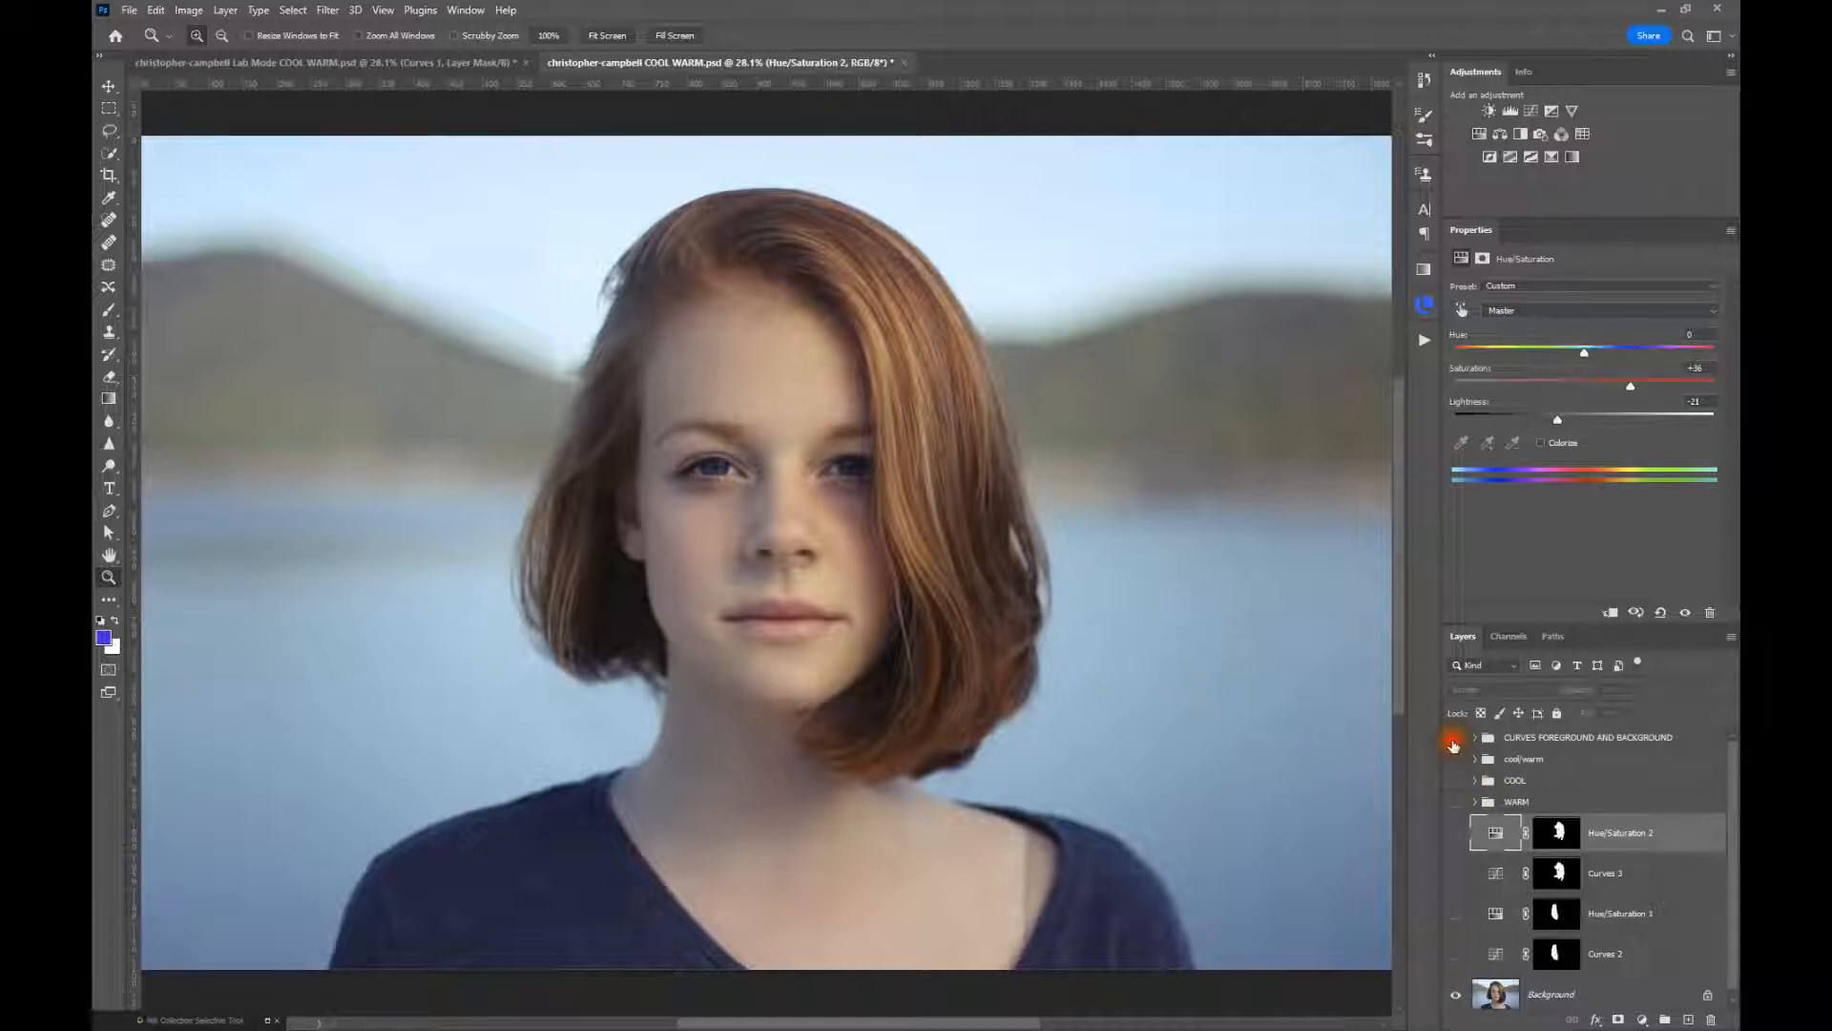
left_click(1452, 743)
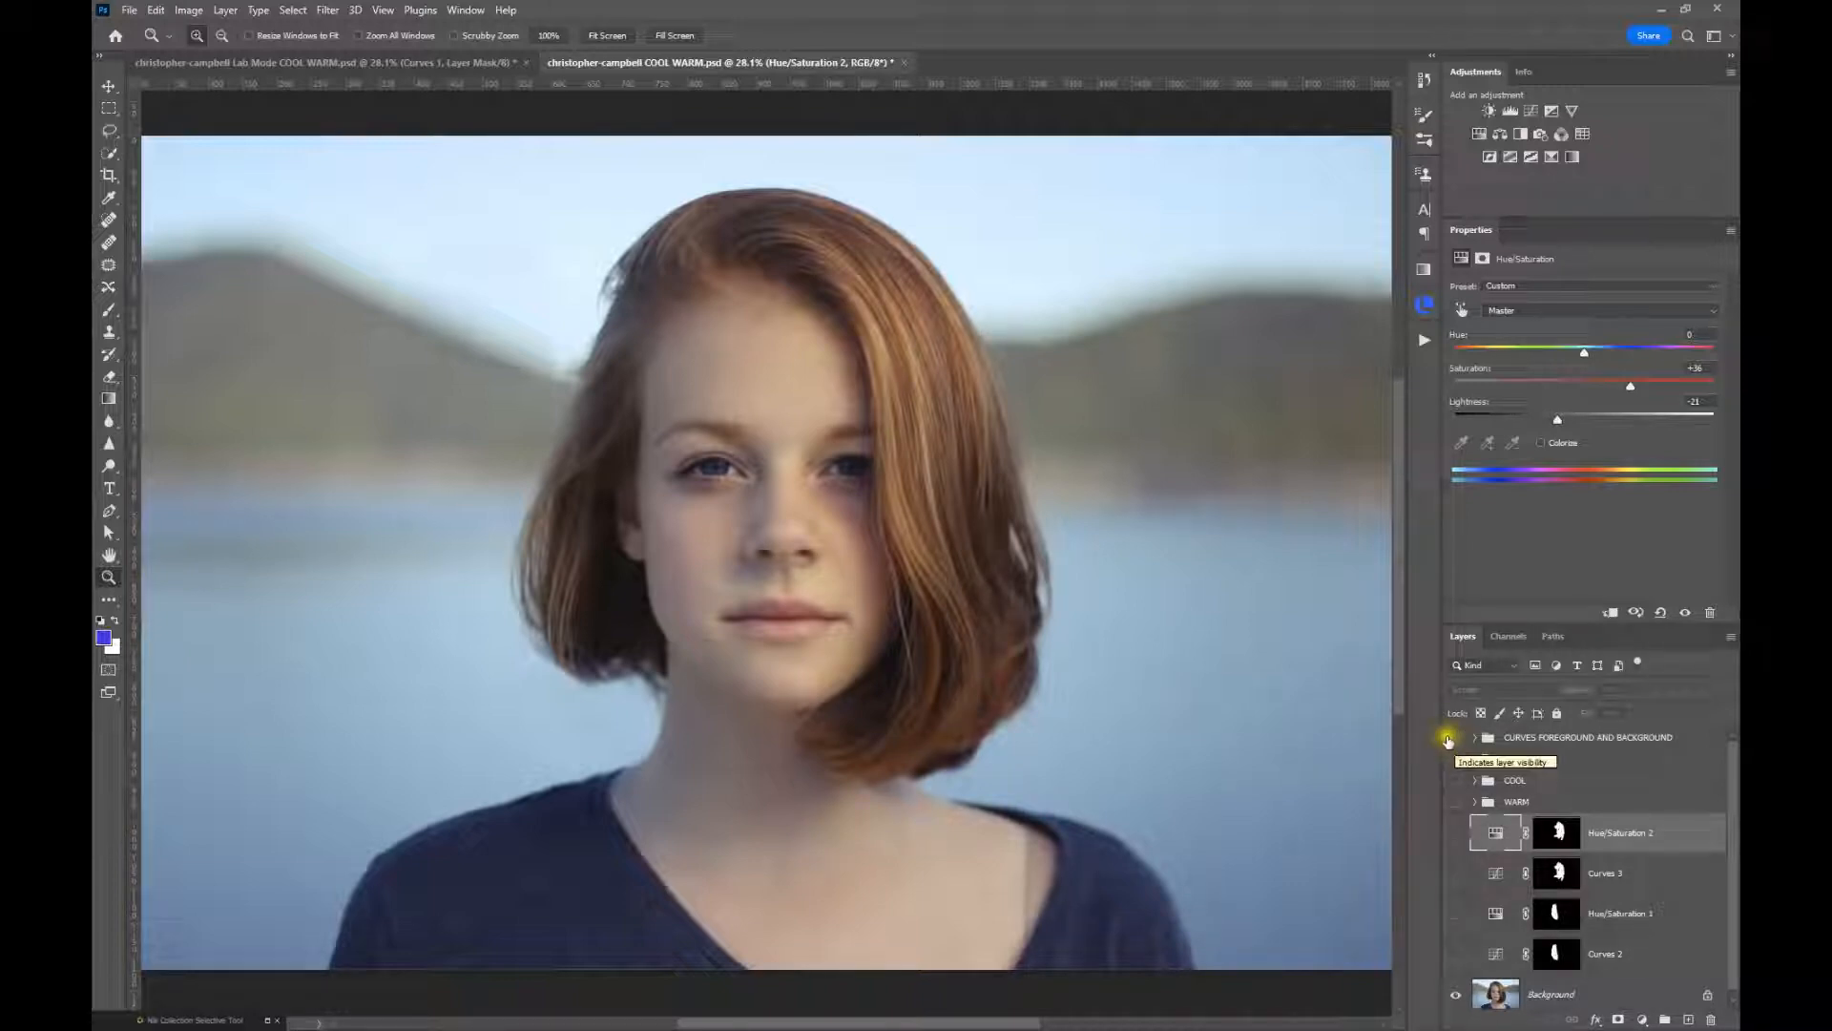
left_click(1455, 739)
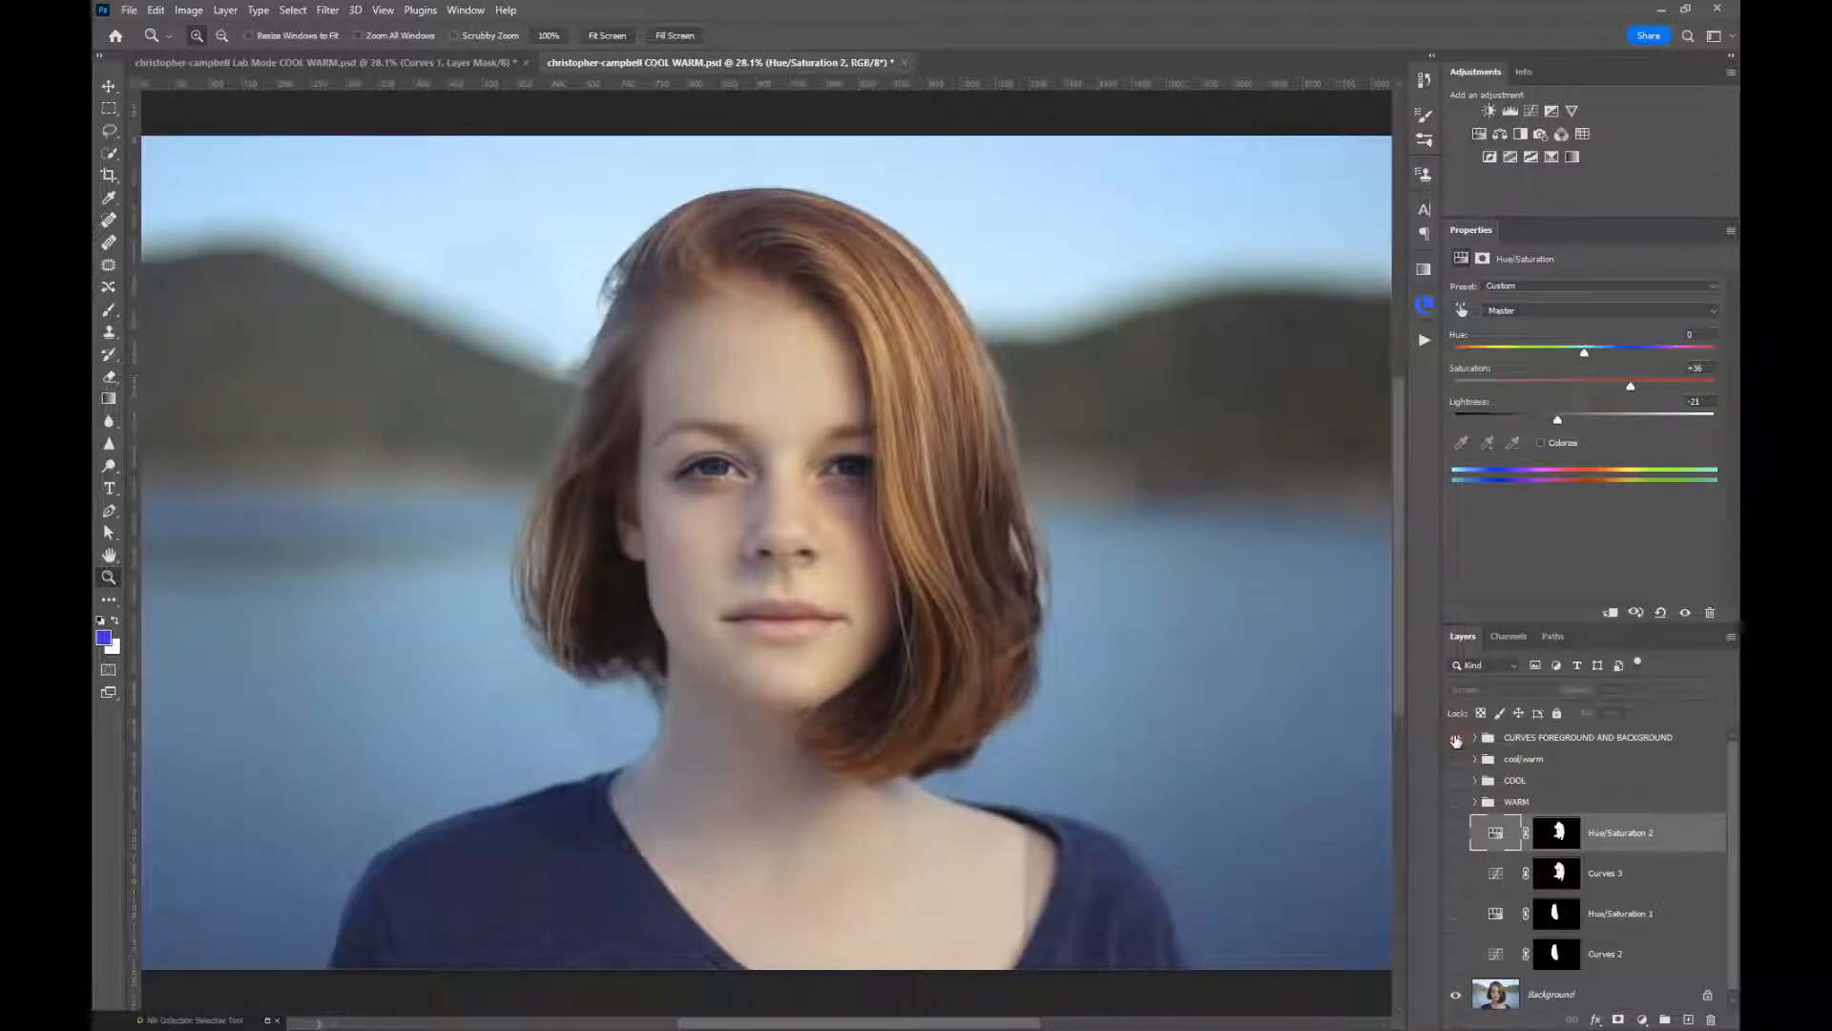
left_click(1475, 737)
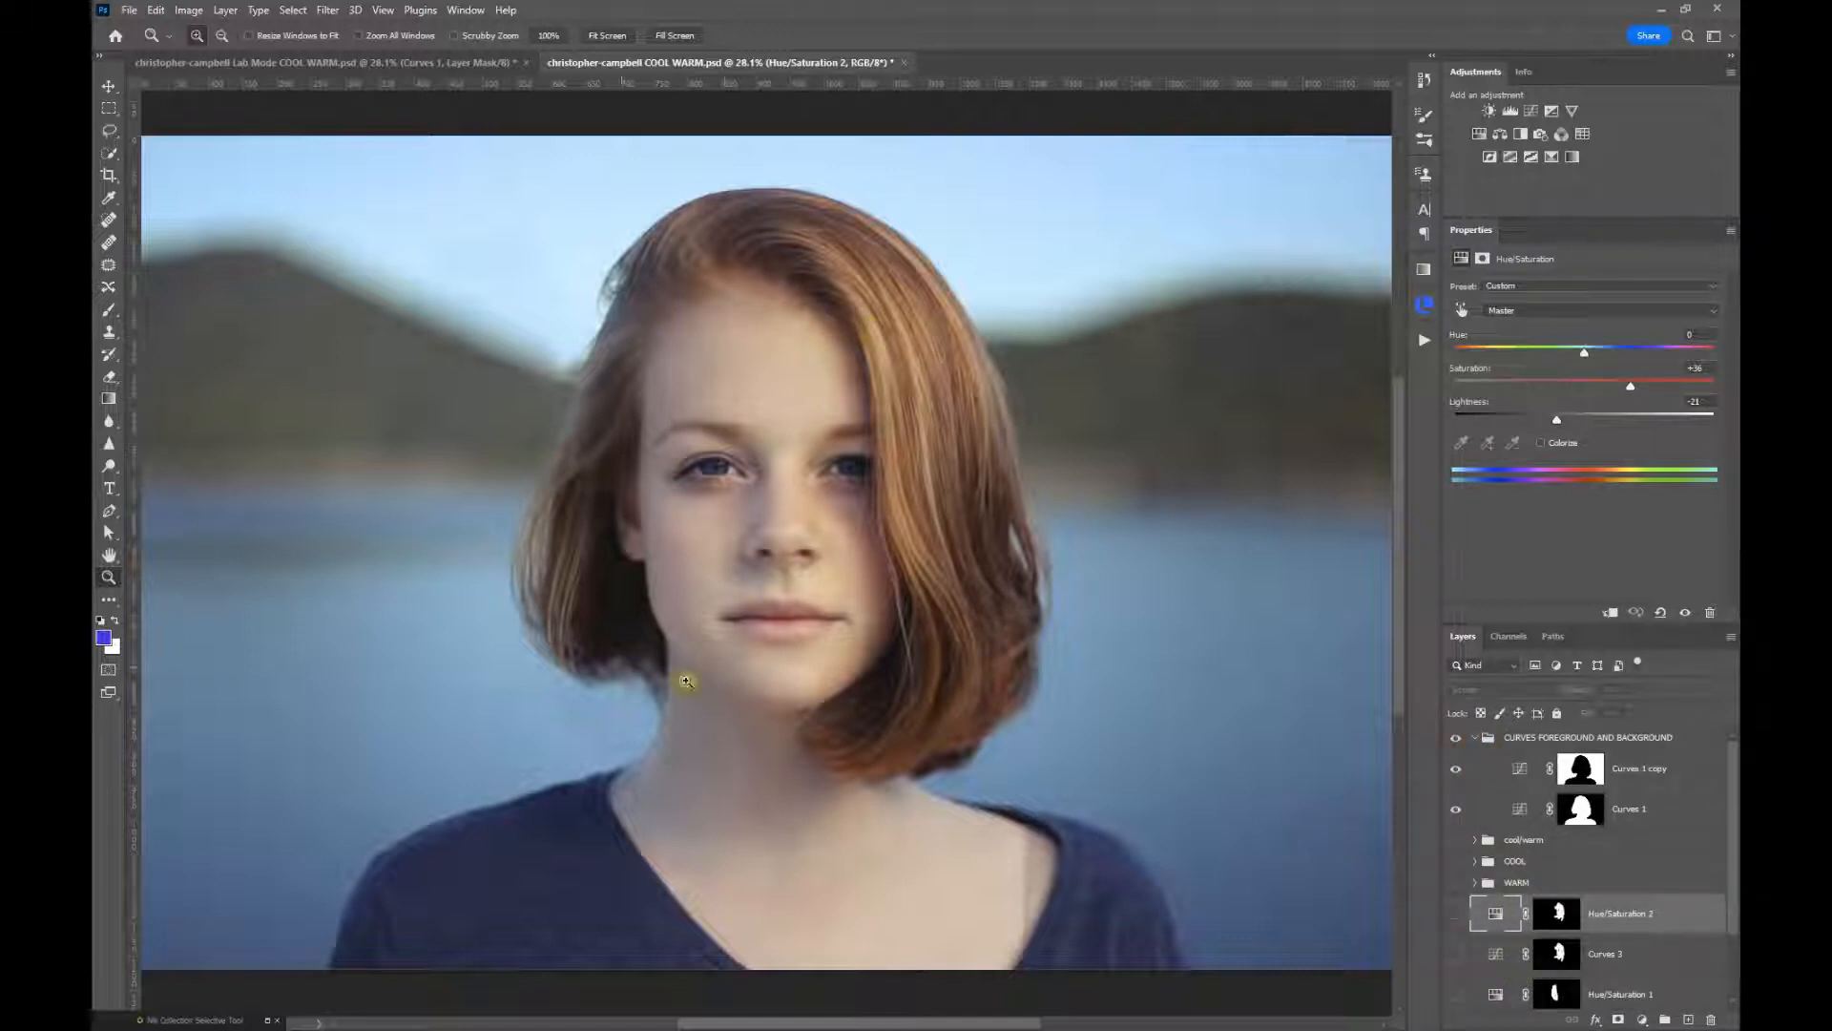
Inspect the curve of the subject-masked Curves 1 layer and toggle its visibility to compare the effect on the woman
scroll(1510, 955, "down", 4)
scroll(1510, 955, "up", 4)
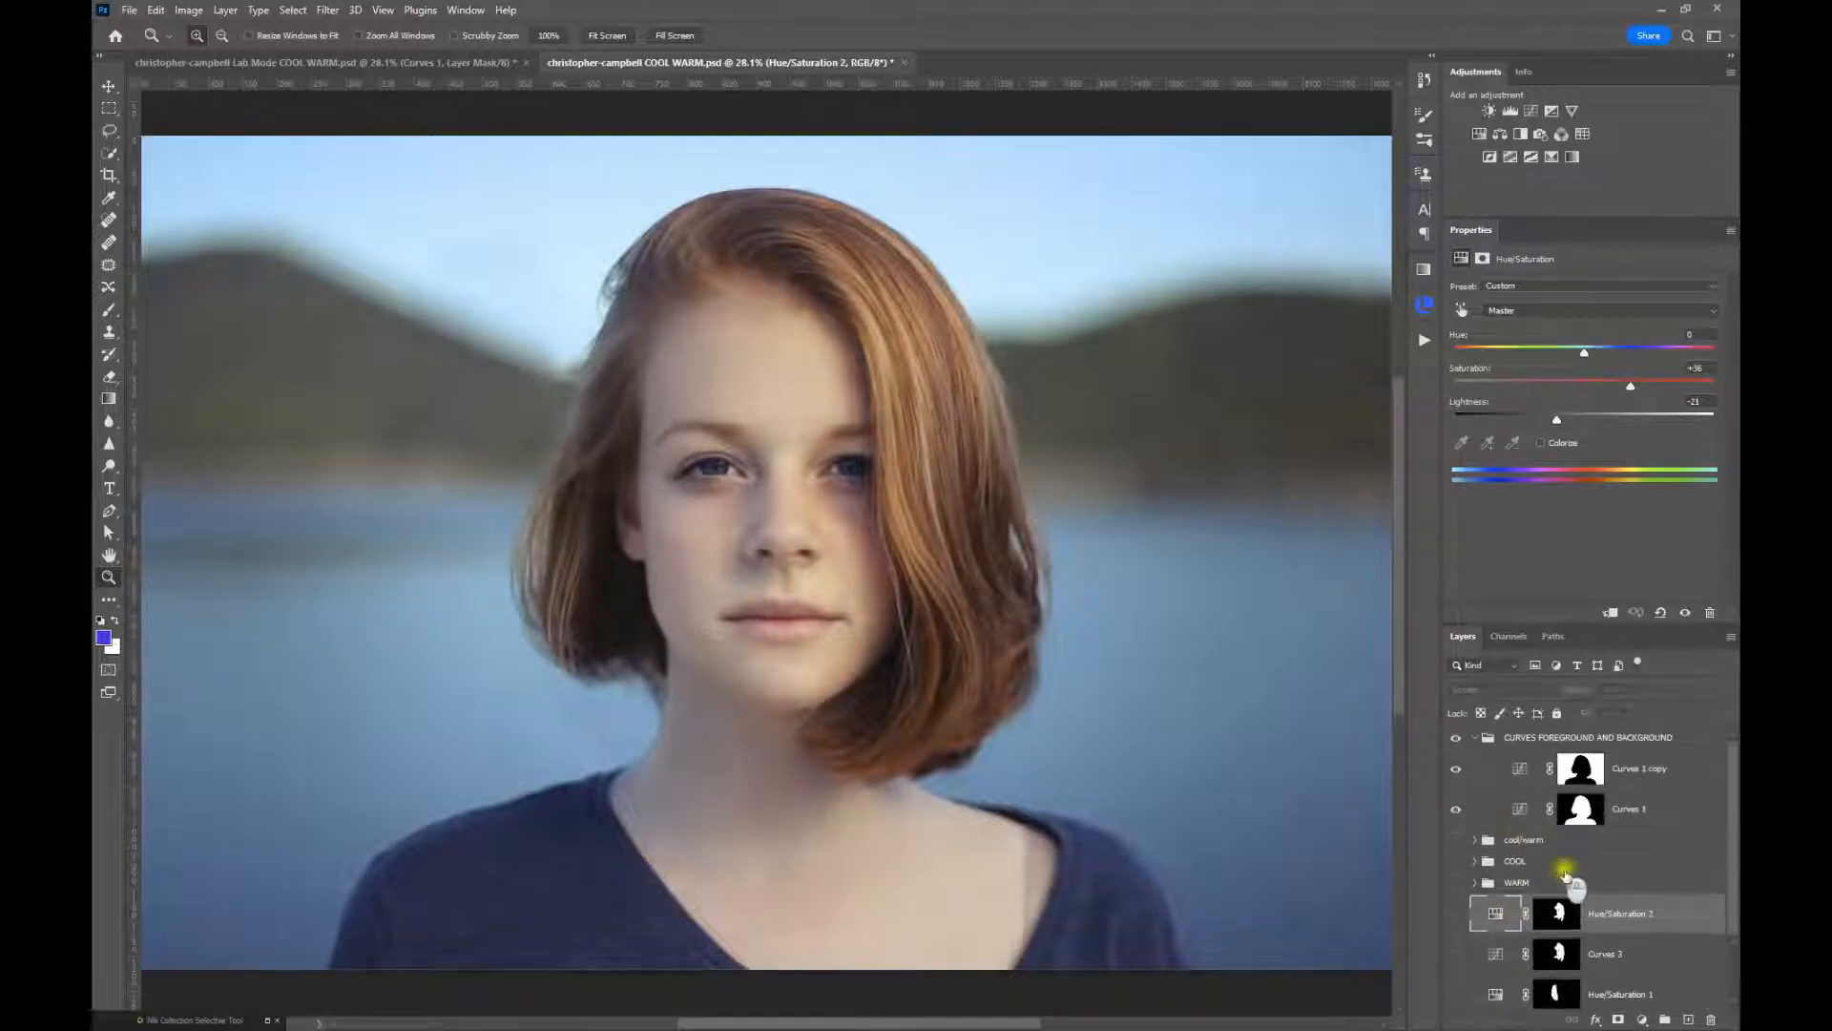
left_click(1521, 811)
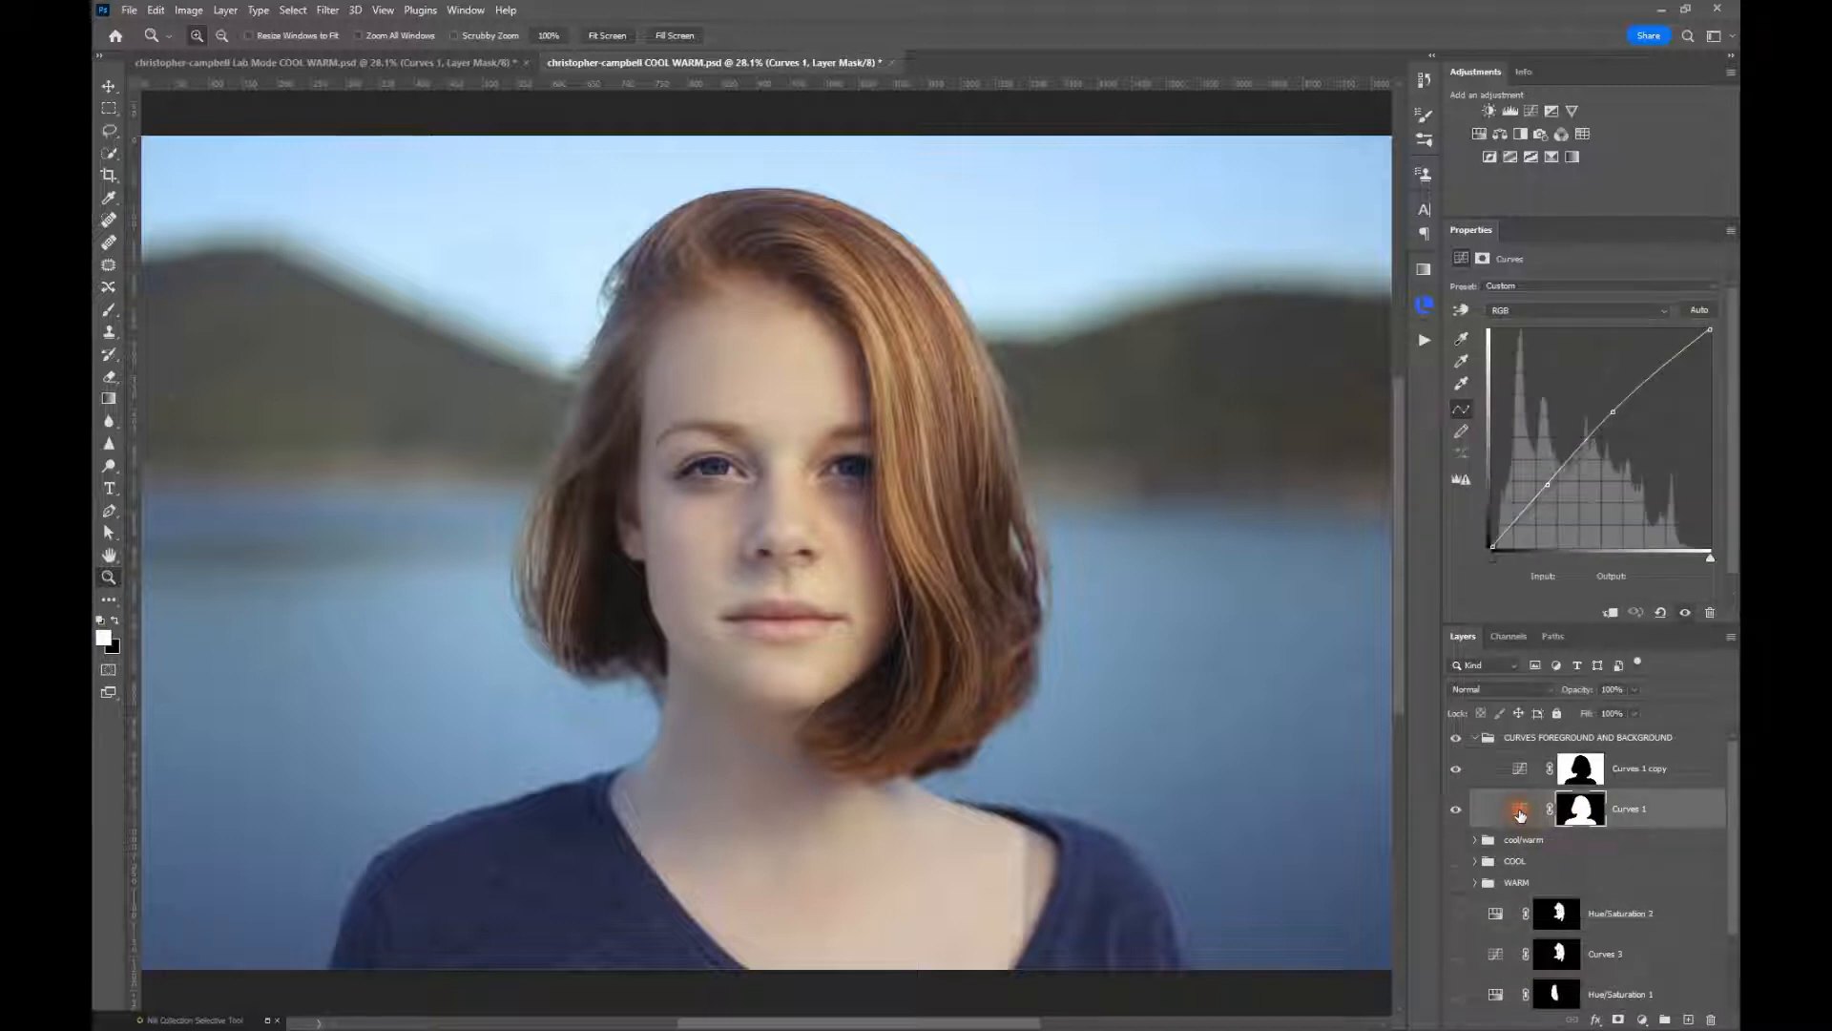
left_click(1455, 811)
left_click(1455, 811)
Inspect the Curves 1 copy curve and toggle the layer's visibility to compare its effect on the background
left_click(1520, 771)
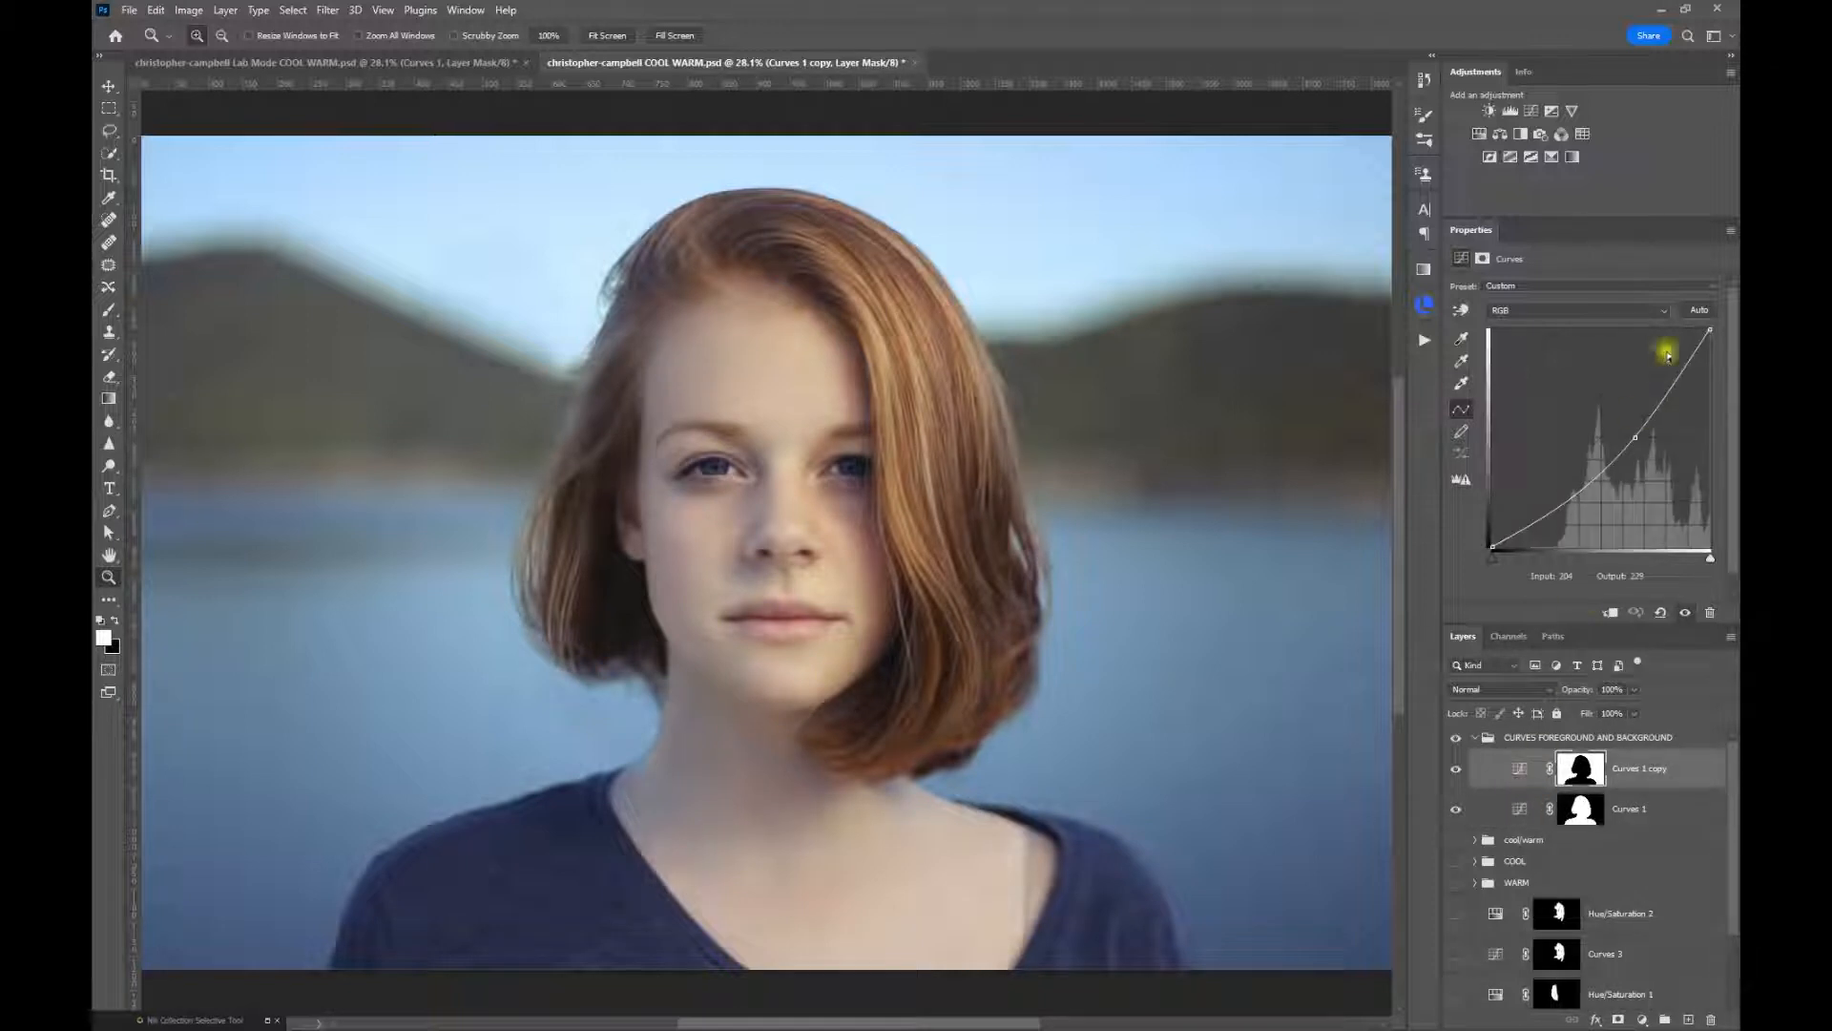
left_click(1453, 769)
left_click(1454, 769)
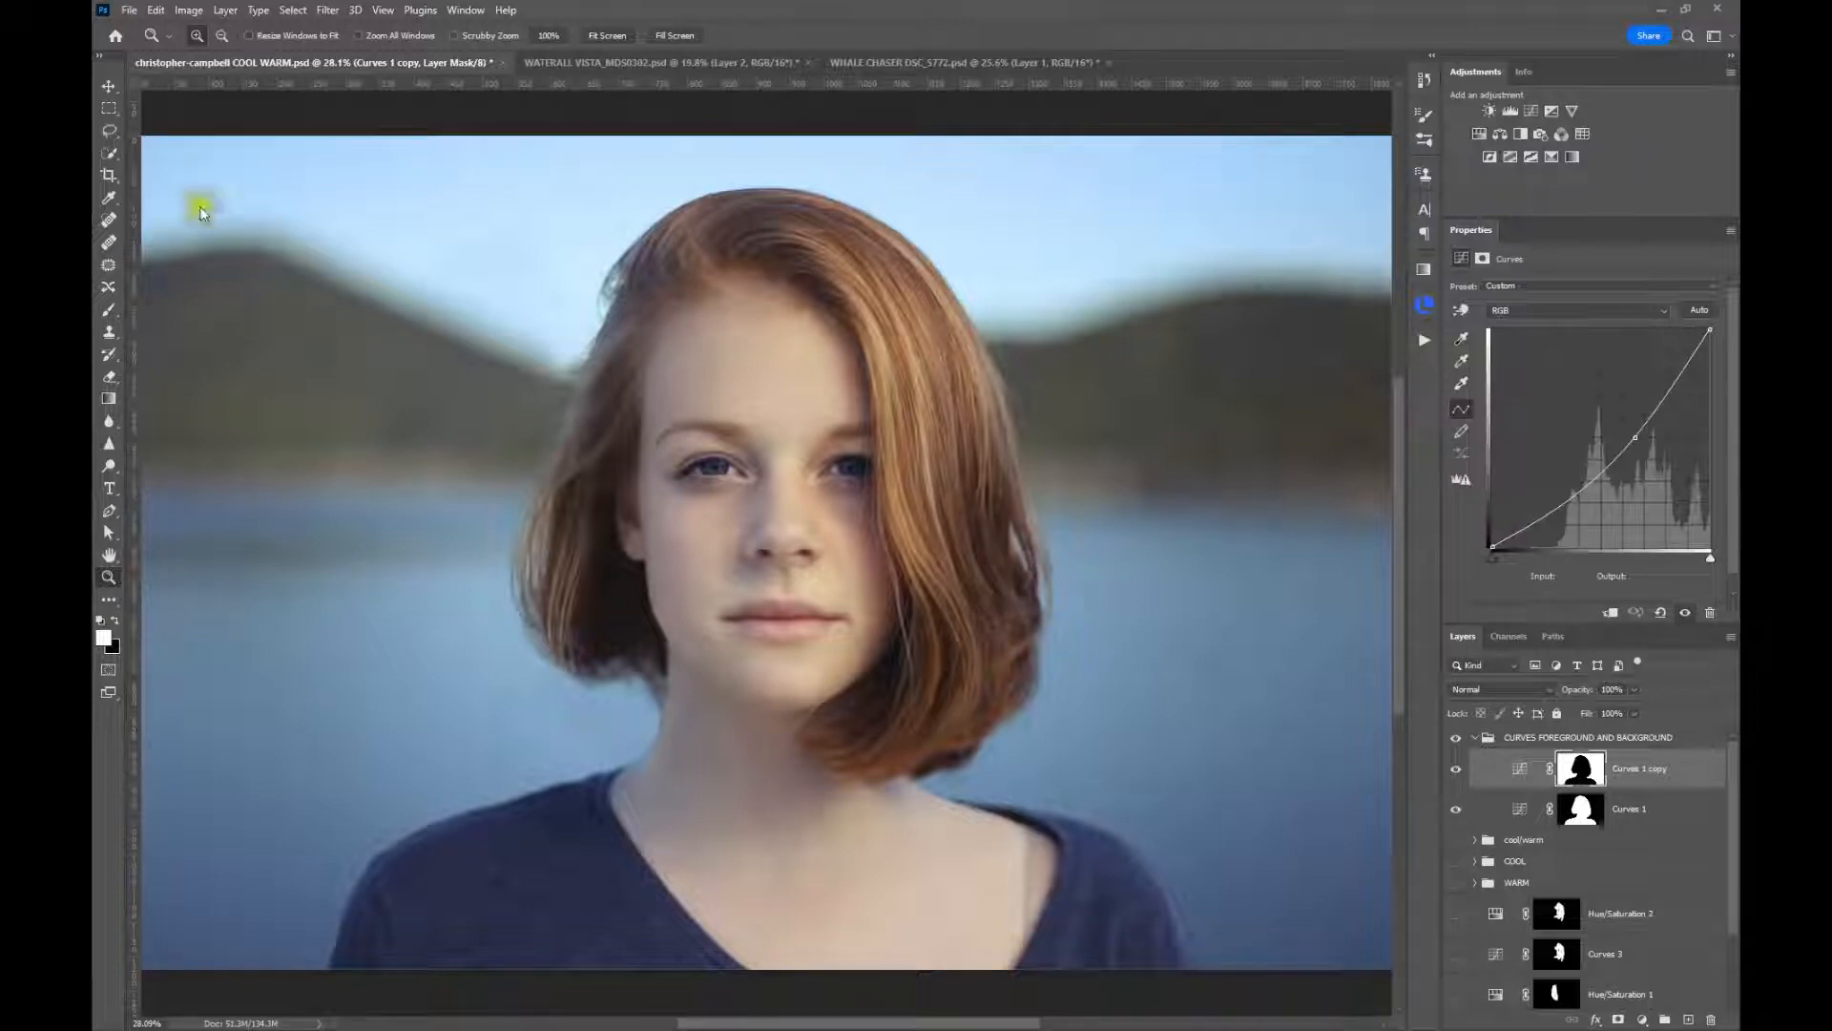
Switch to the WATERALL VISTA document and preview Match Color's Neutralize option on and off for Layer 2
left_click(700, 64)
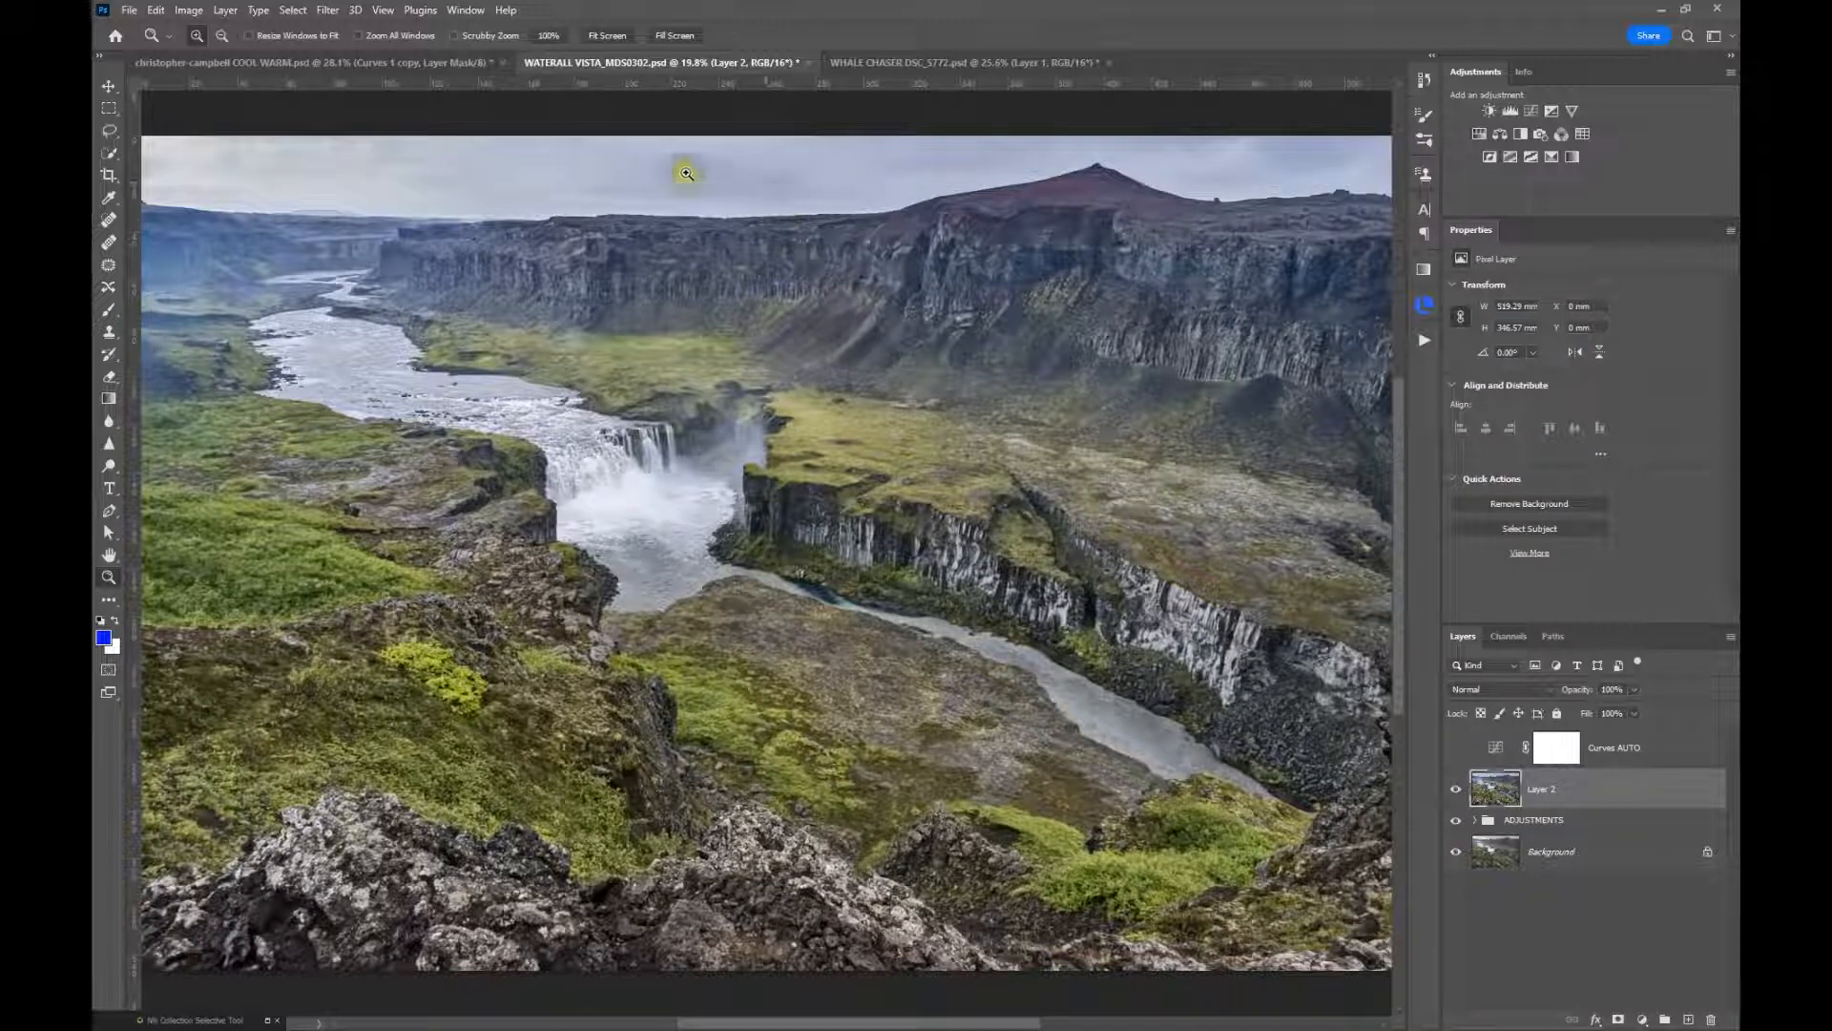
left_click(189, 9)
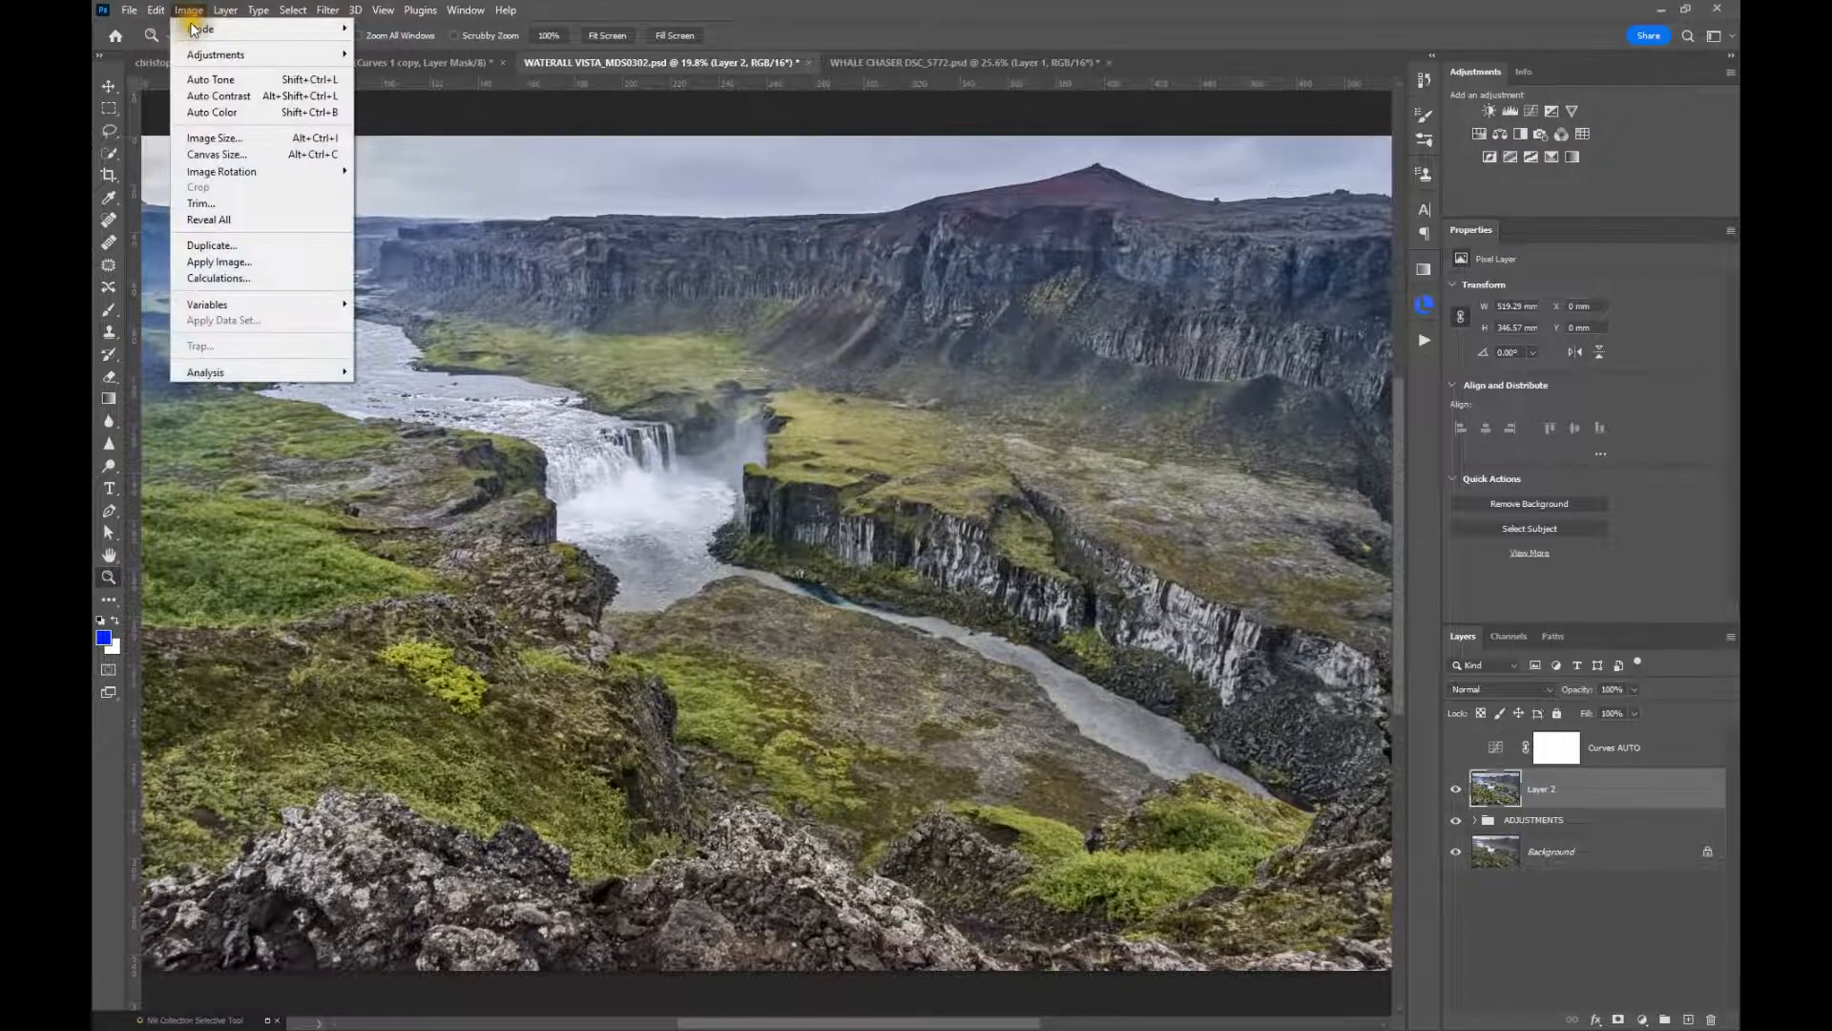
mouse_move(203, 61)
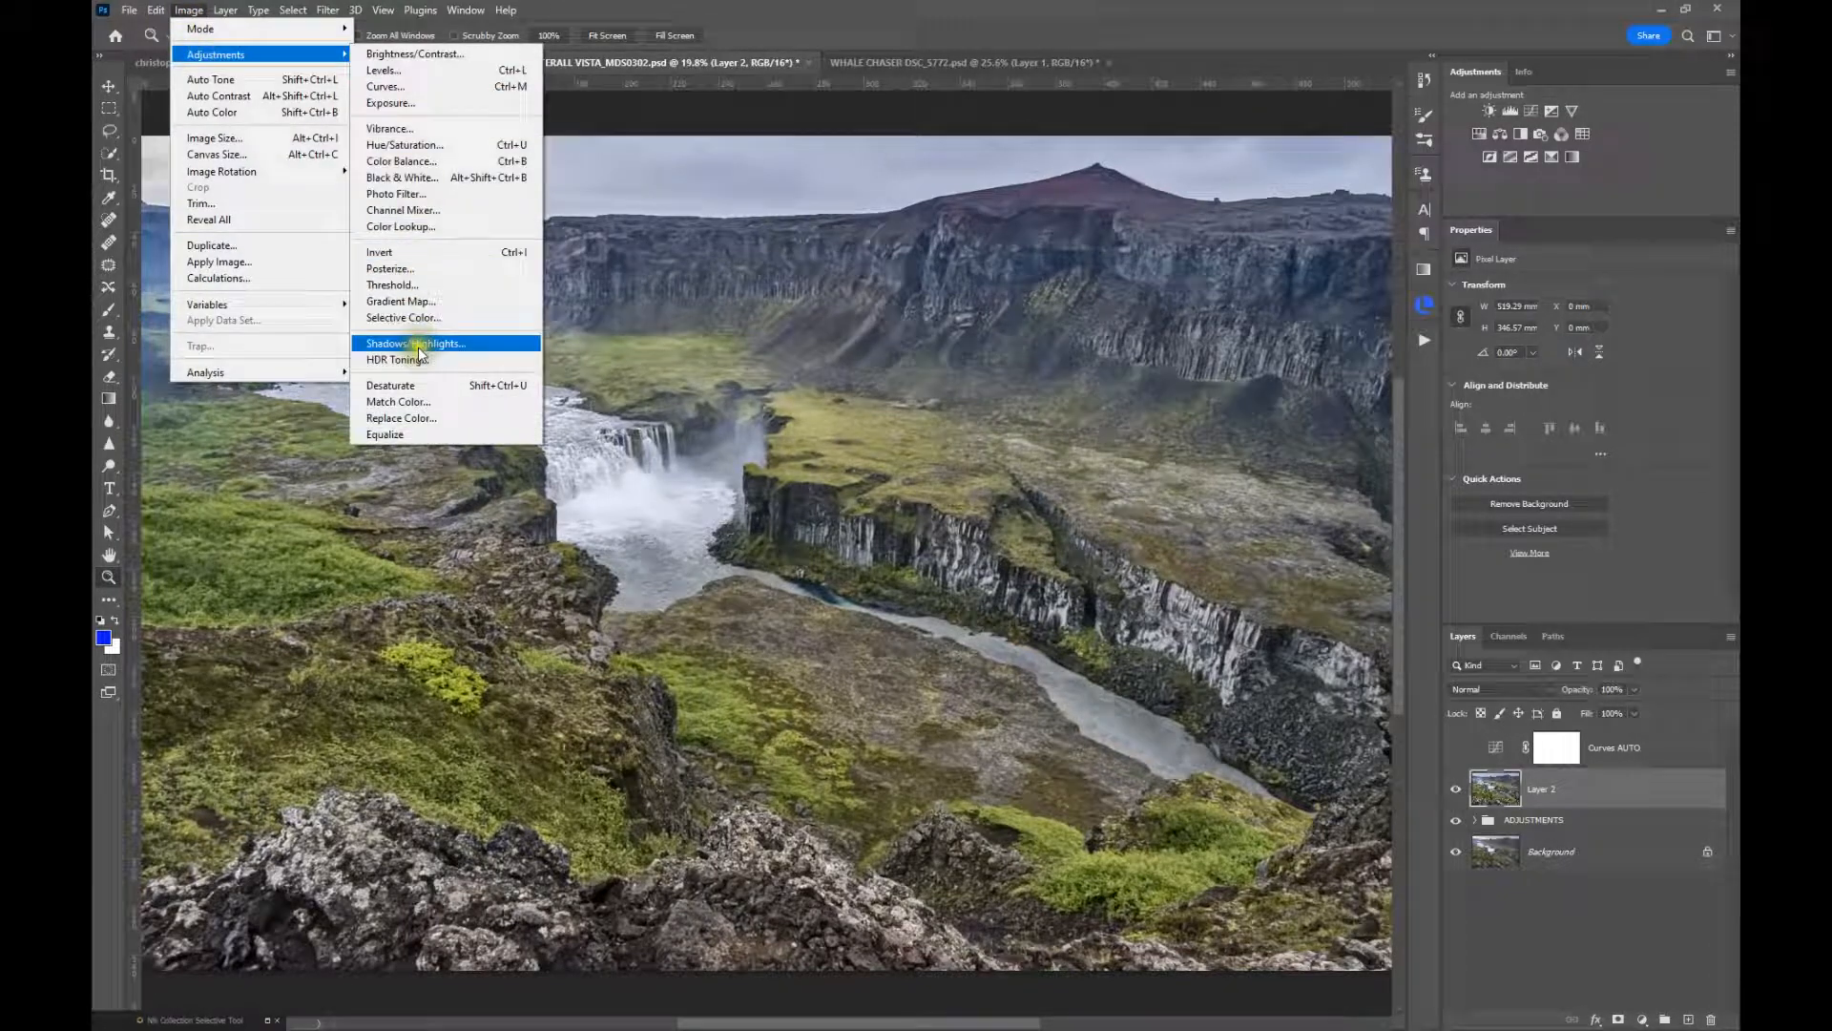
left_click(425, 403)
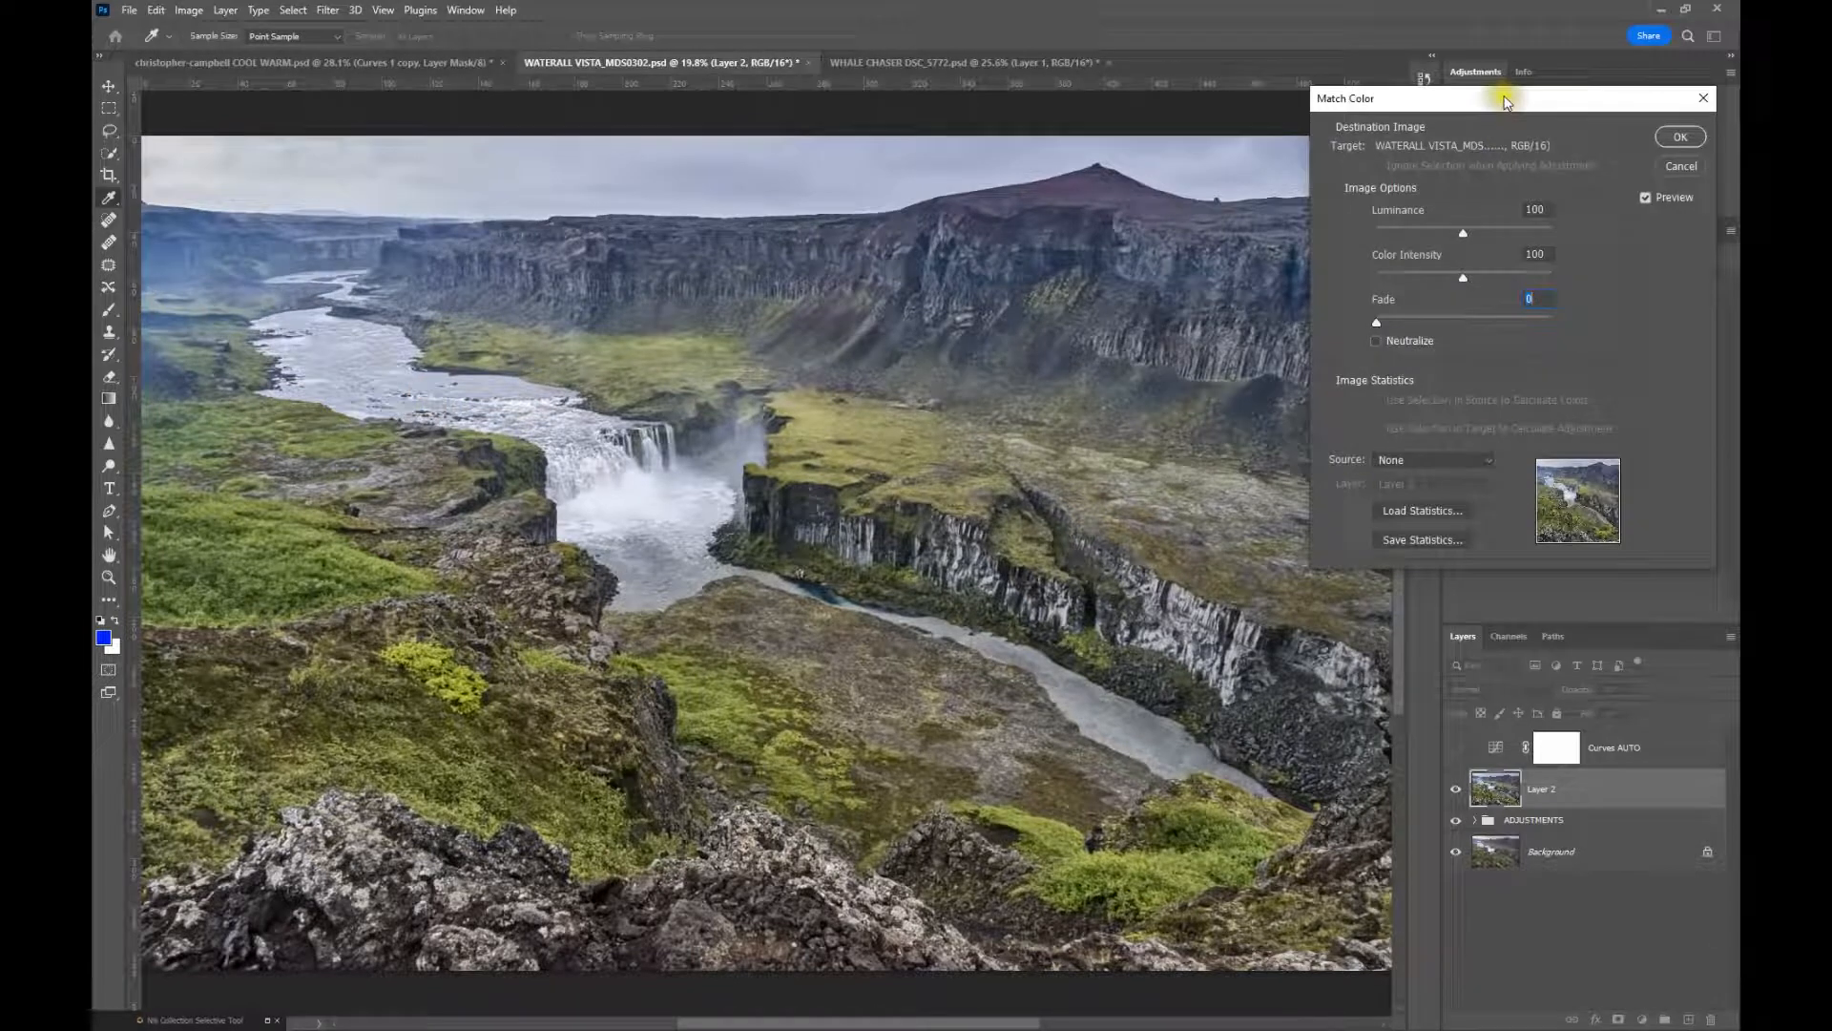
left_click_drag(1496, 103, 1399, 97)
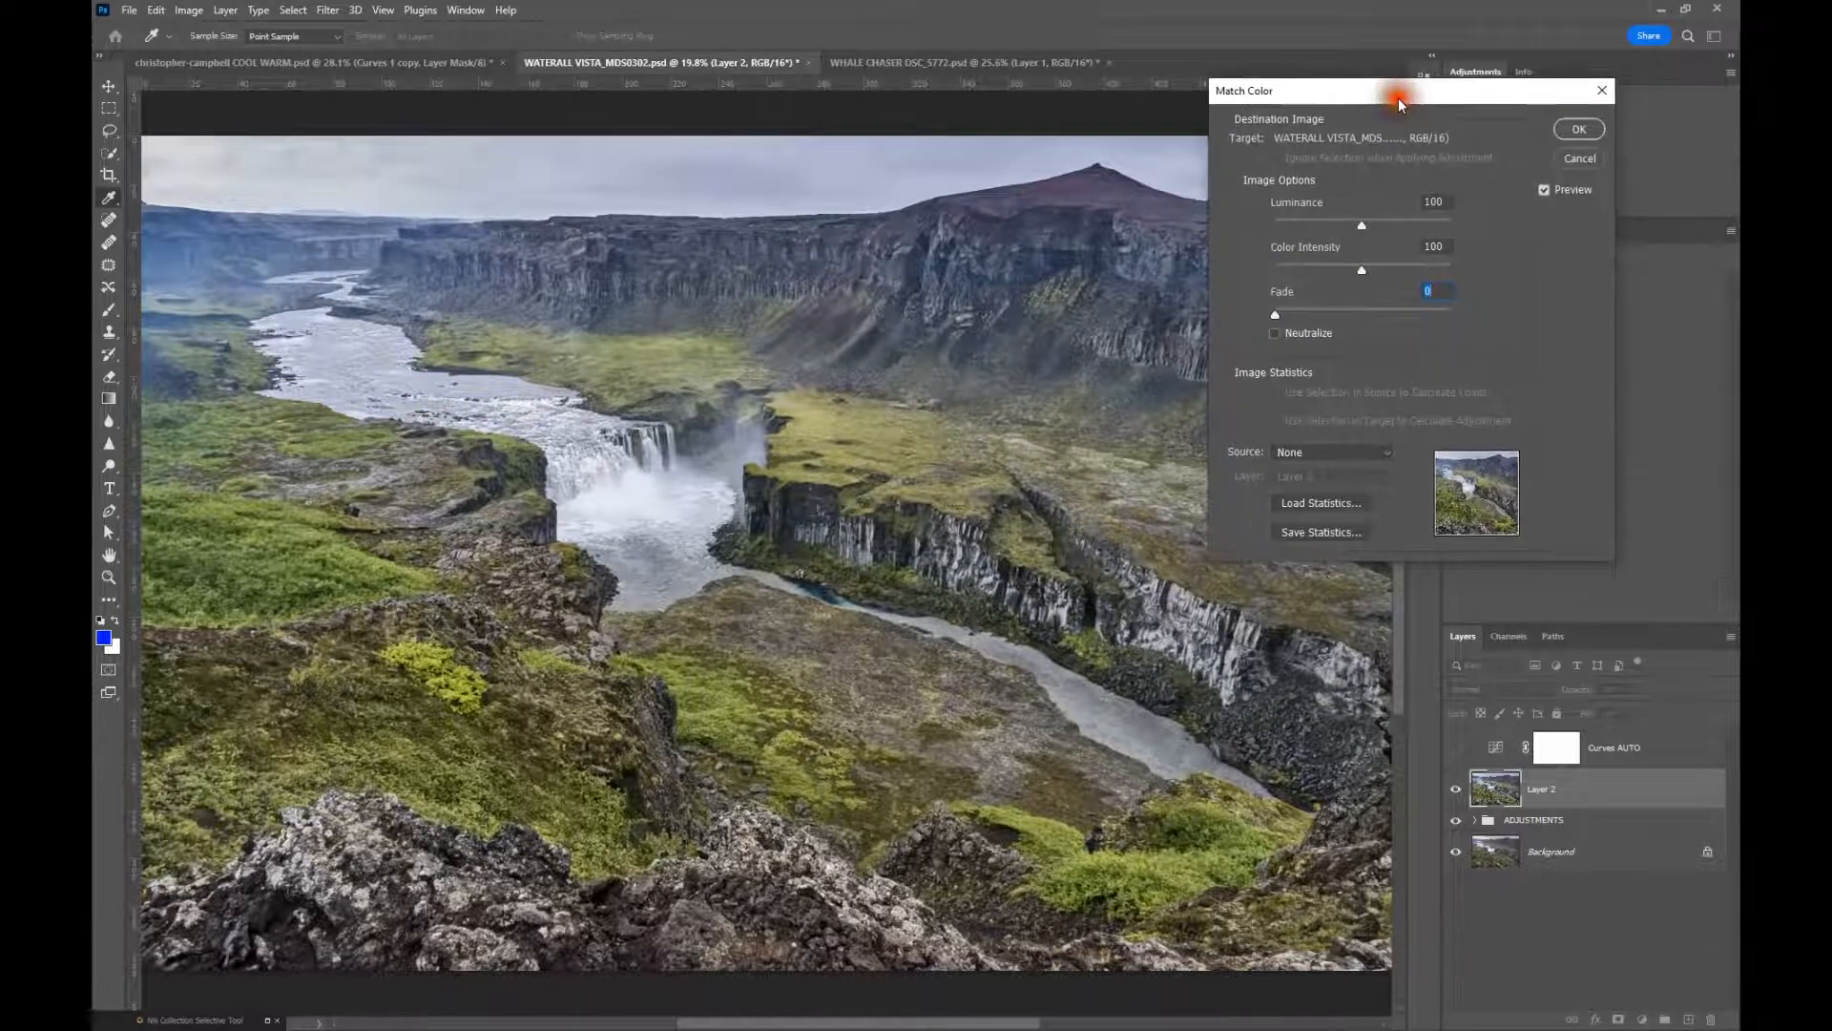
left_click(1275, 334)
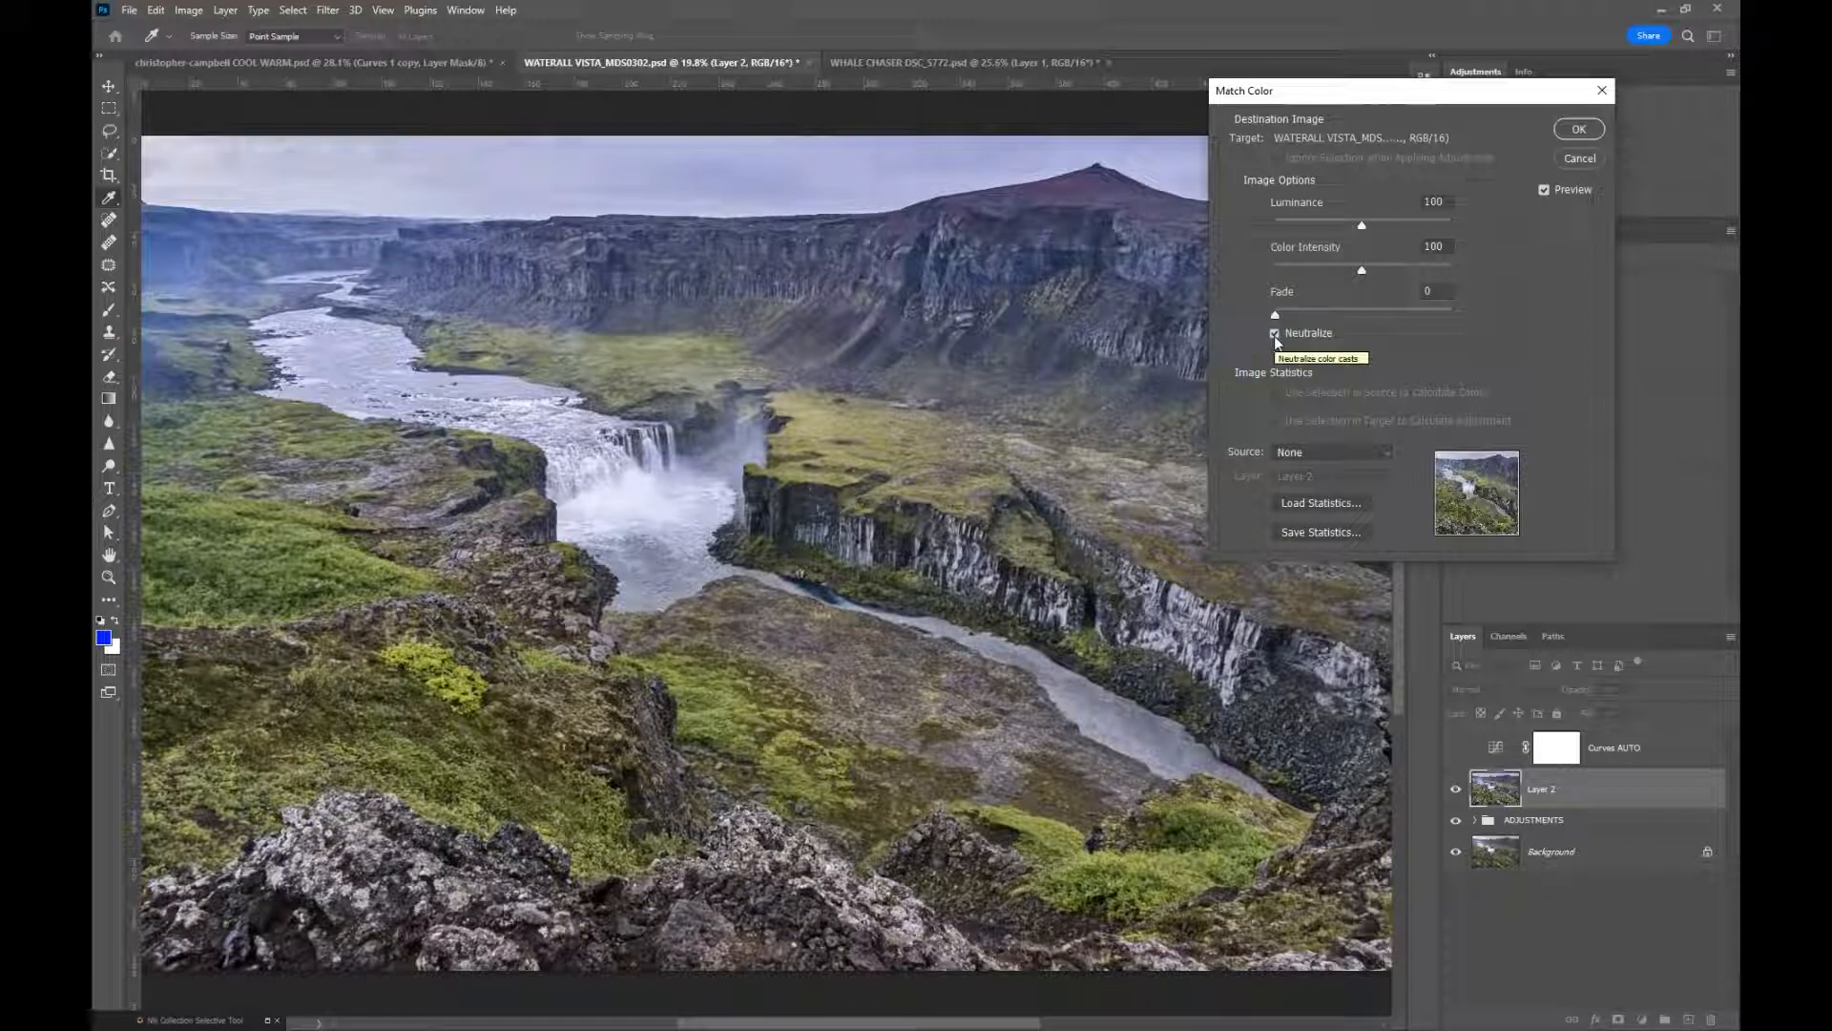
left_click(1275, 334)
left_click(1580, 134)
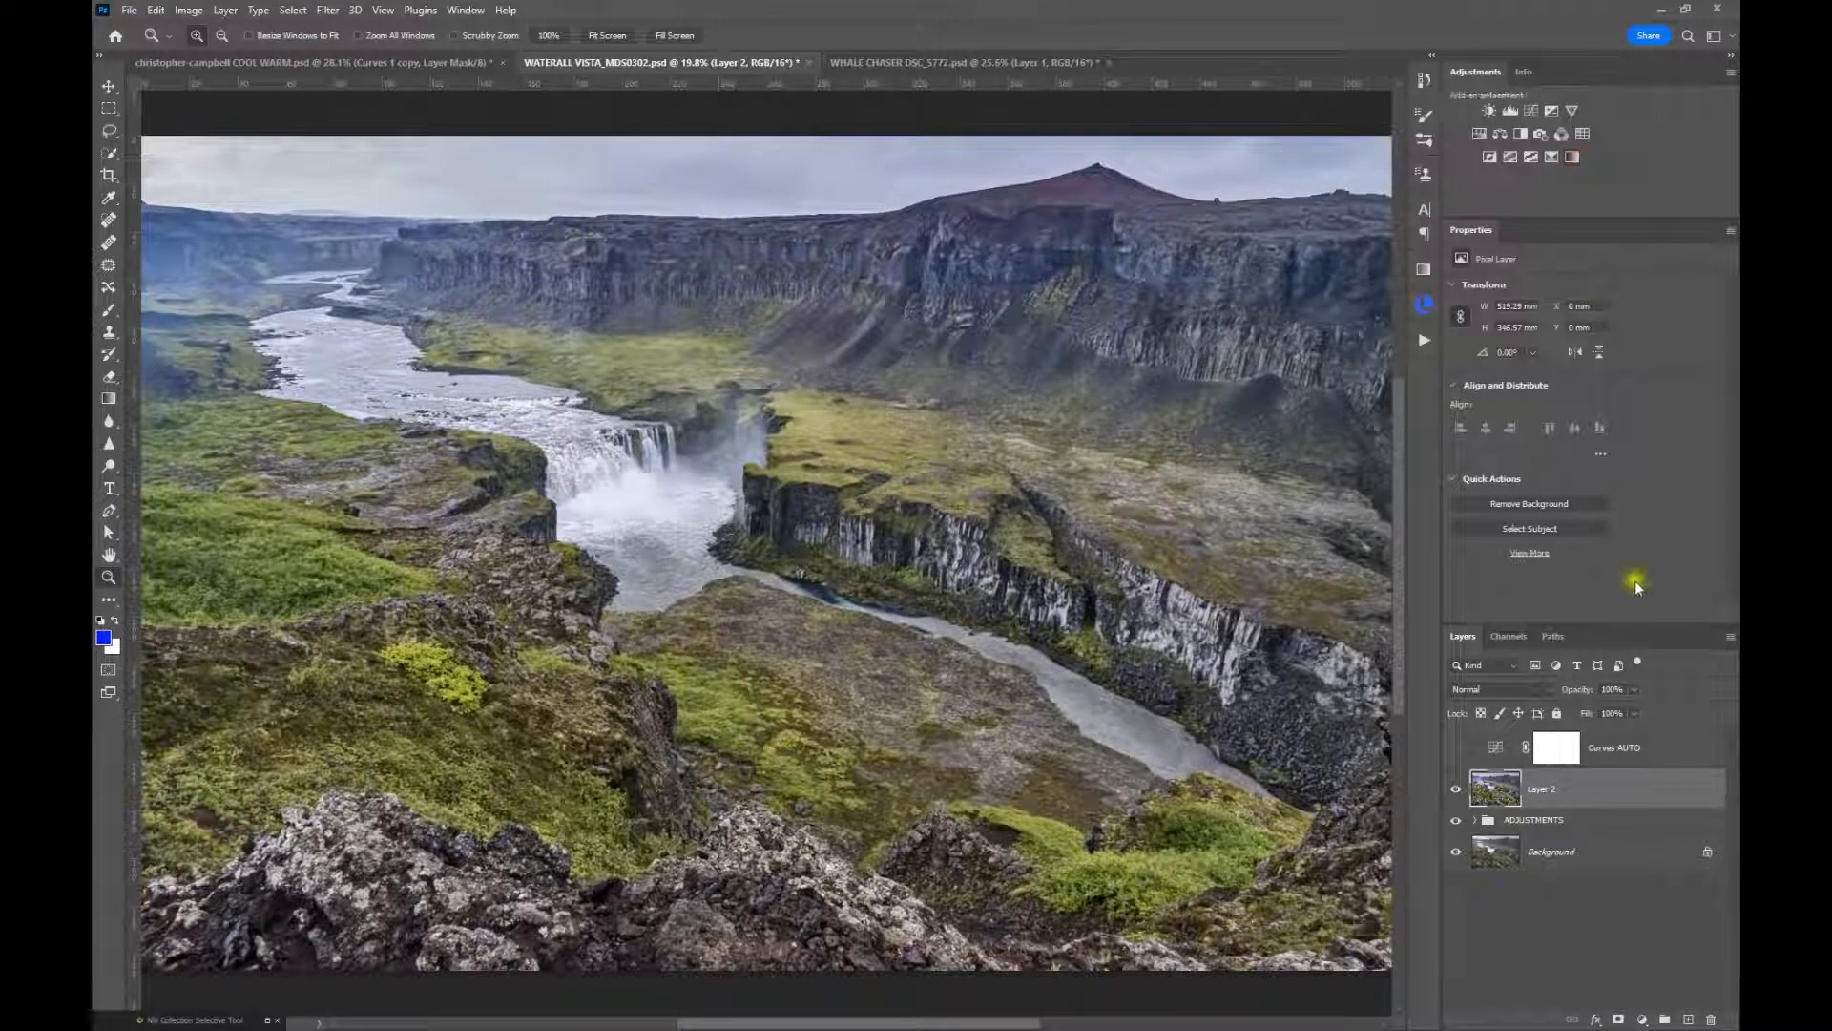
Add a Curves adjustment layer above Layer 2 and preview Snap Neutral Midtones in its auto color correction options
left_click(1536, 113)
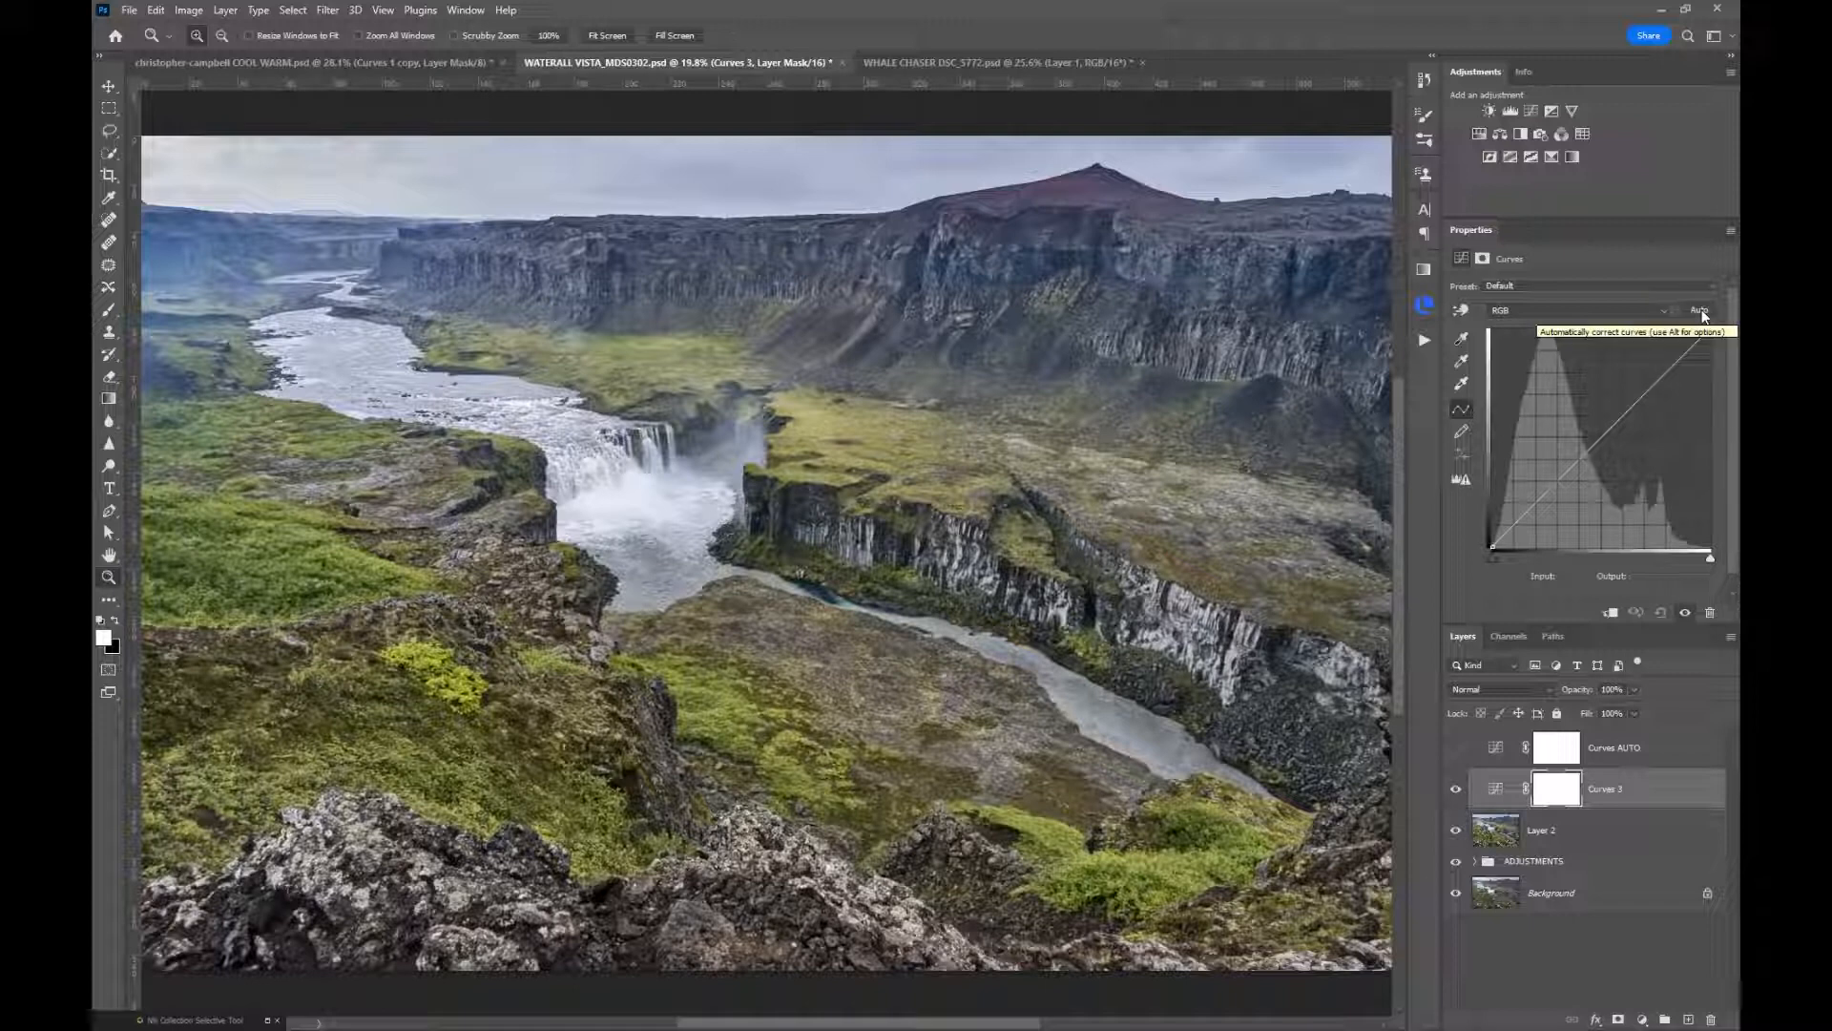
left_click(1700, 312)
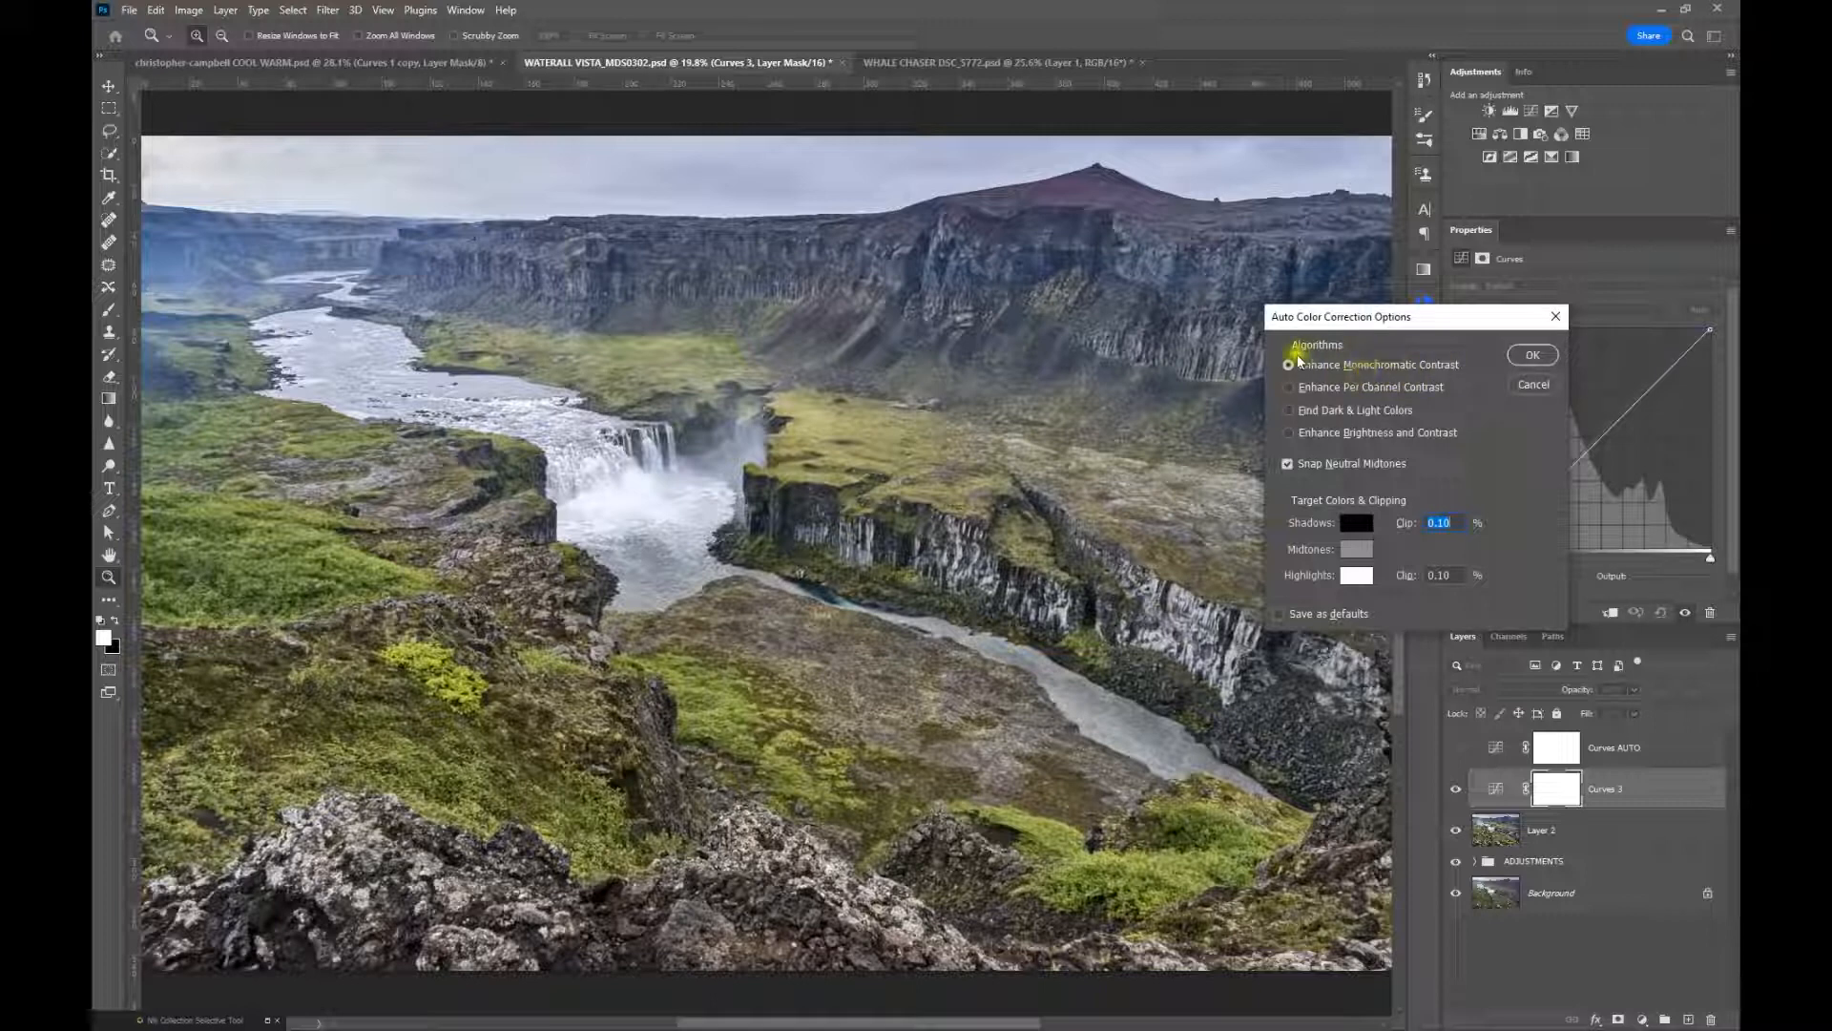
left_click(1288, 465)
left_click(1291, 468)
left_click(1288, 466)
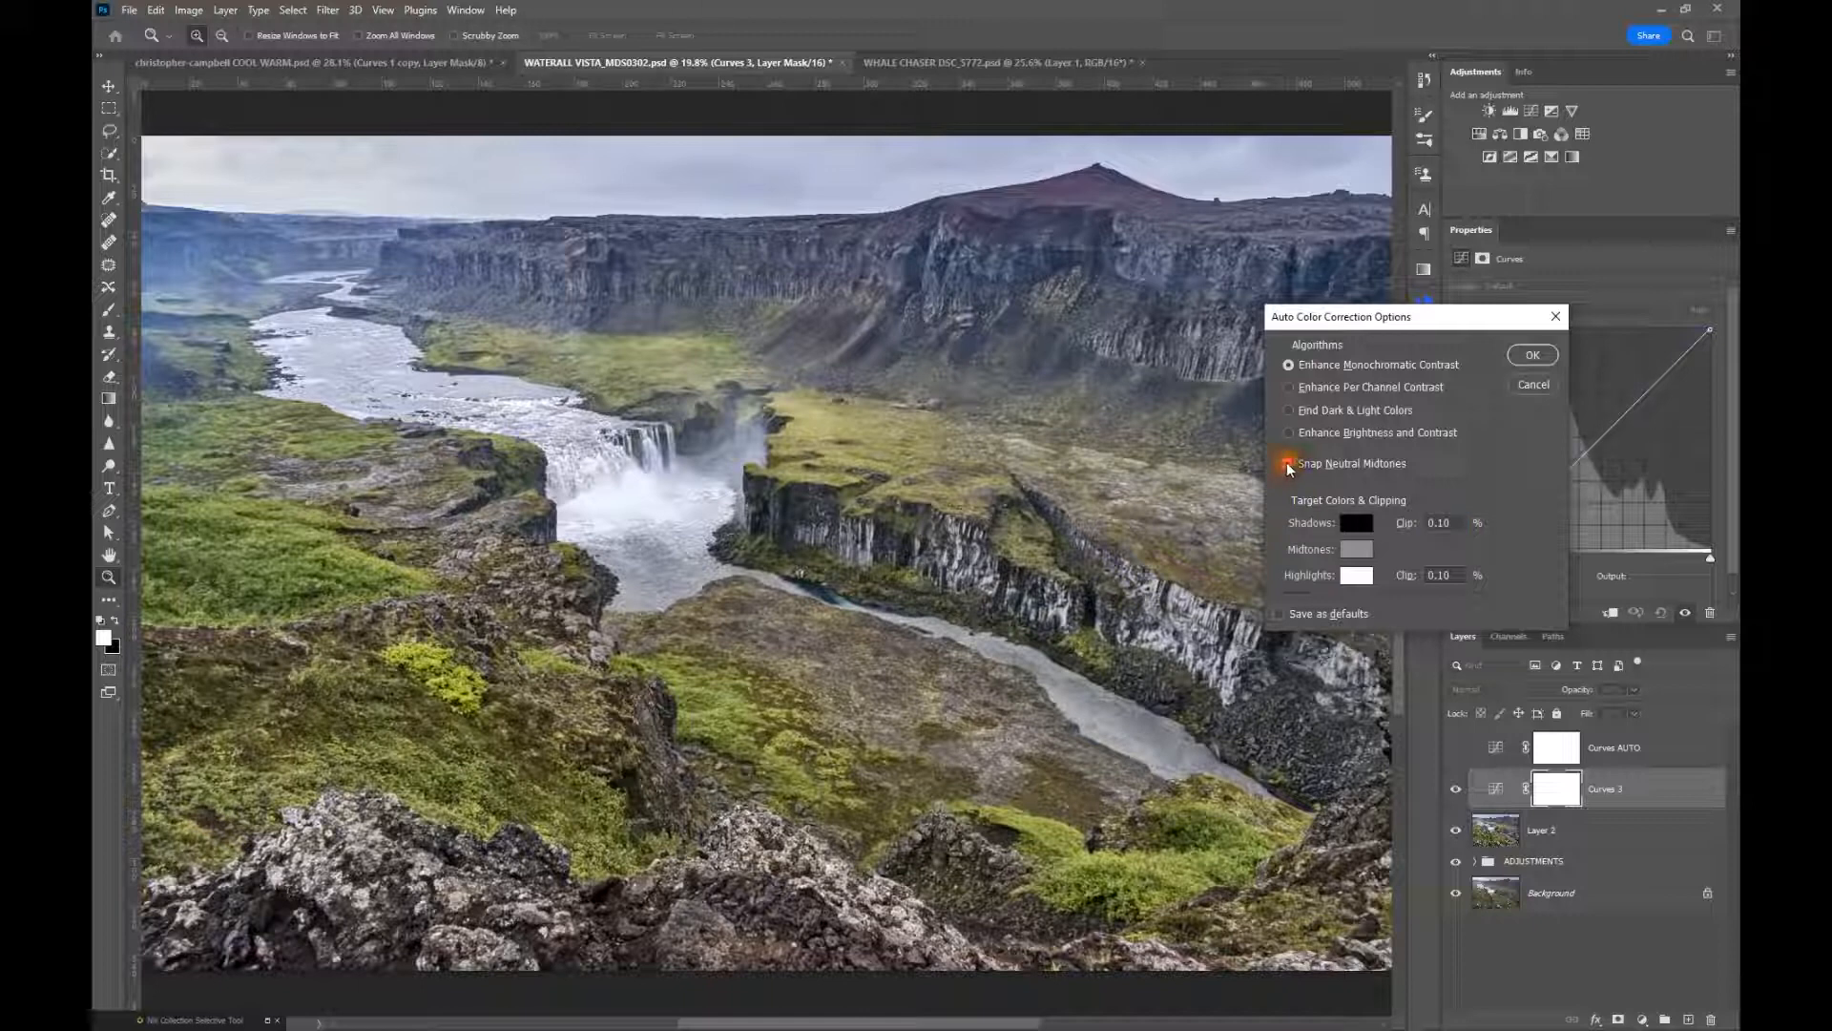
Preview the per-channel, dark and light colors, brightness and contrast, and monochromatic auto correction algorithms, with Snap Neutral Midtones off for comparison
left_click(1290, 390)
left_click(1289, 410)
left_click(1286, 410)
left_click(1290, 431)
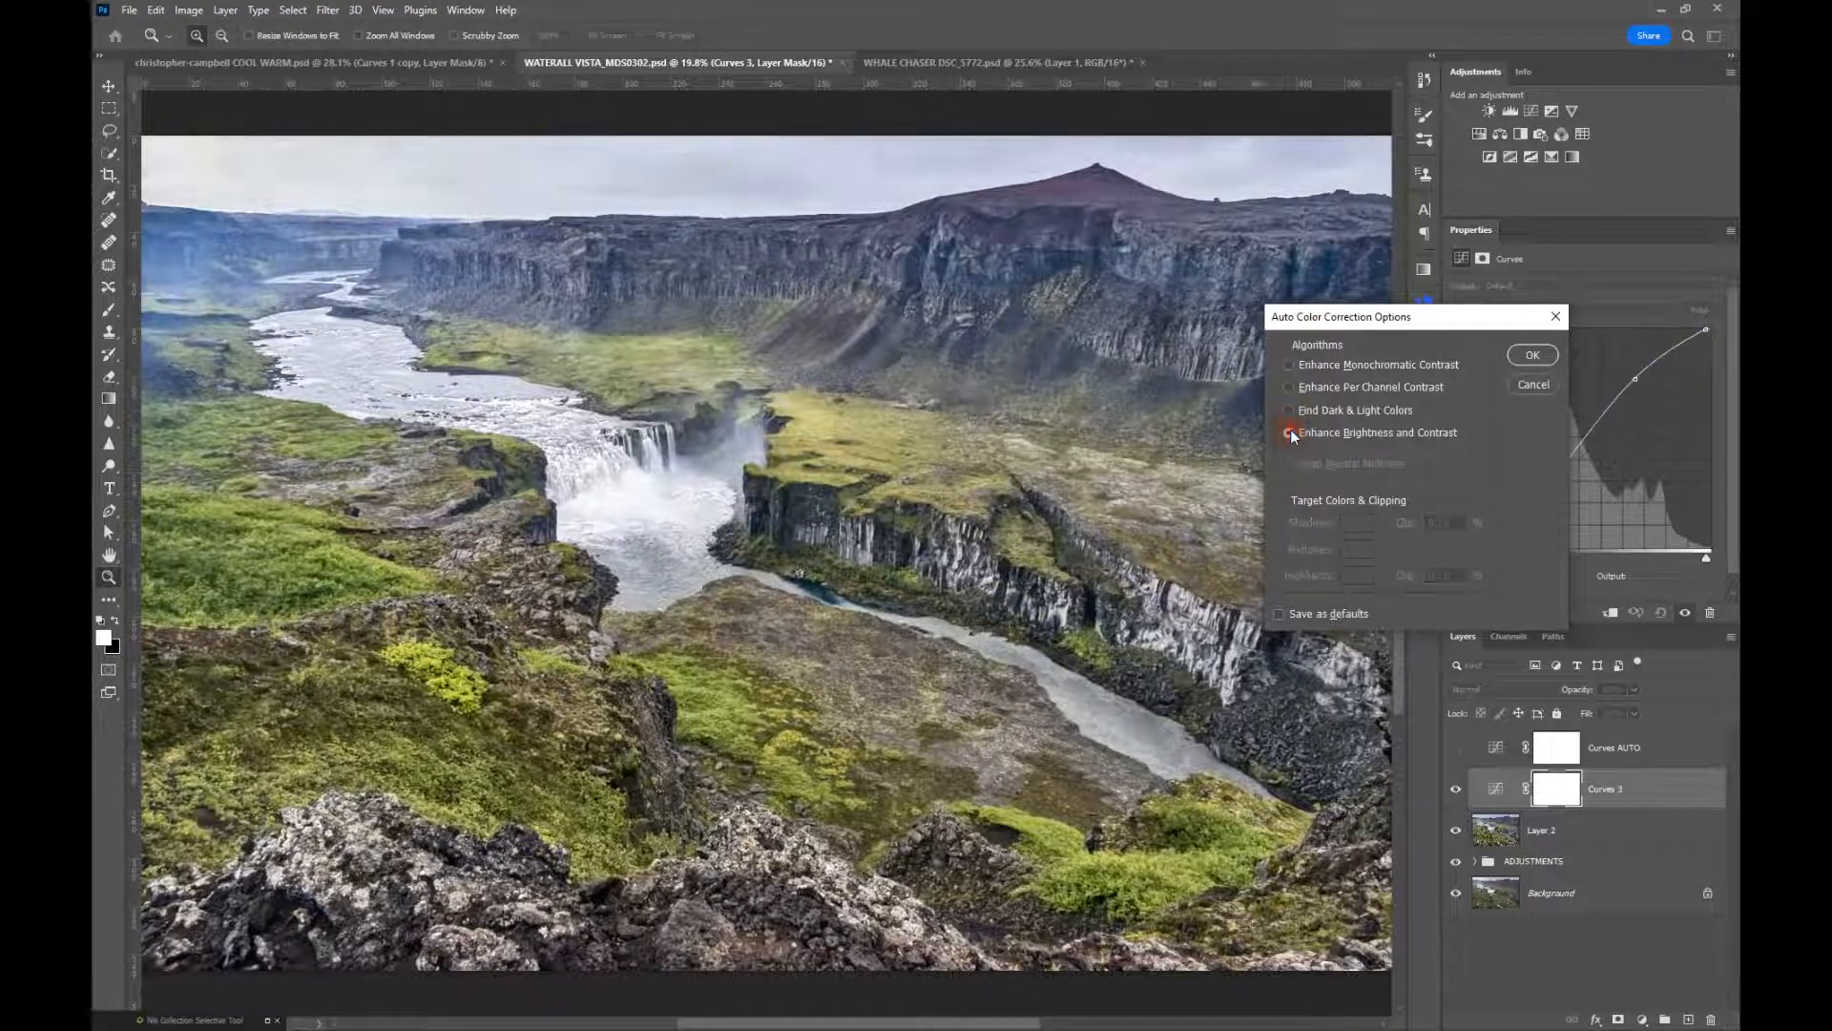
left_click(1290, 365)
left_click(1287, 463)
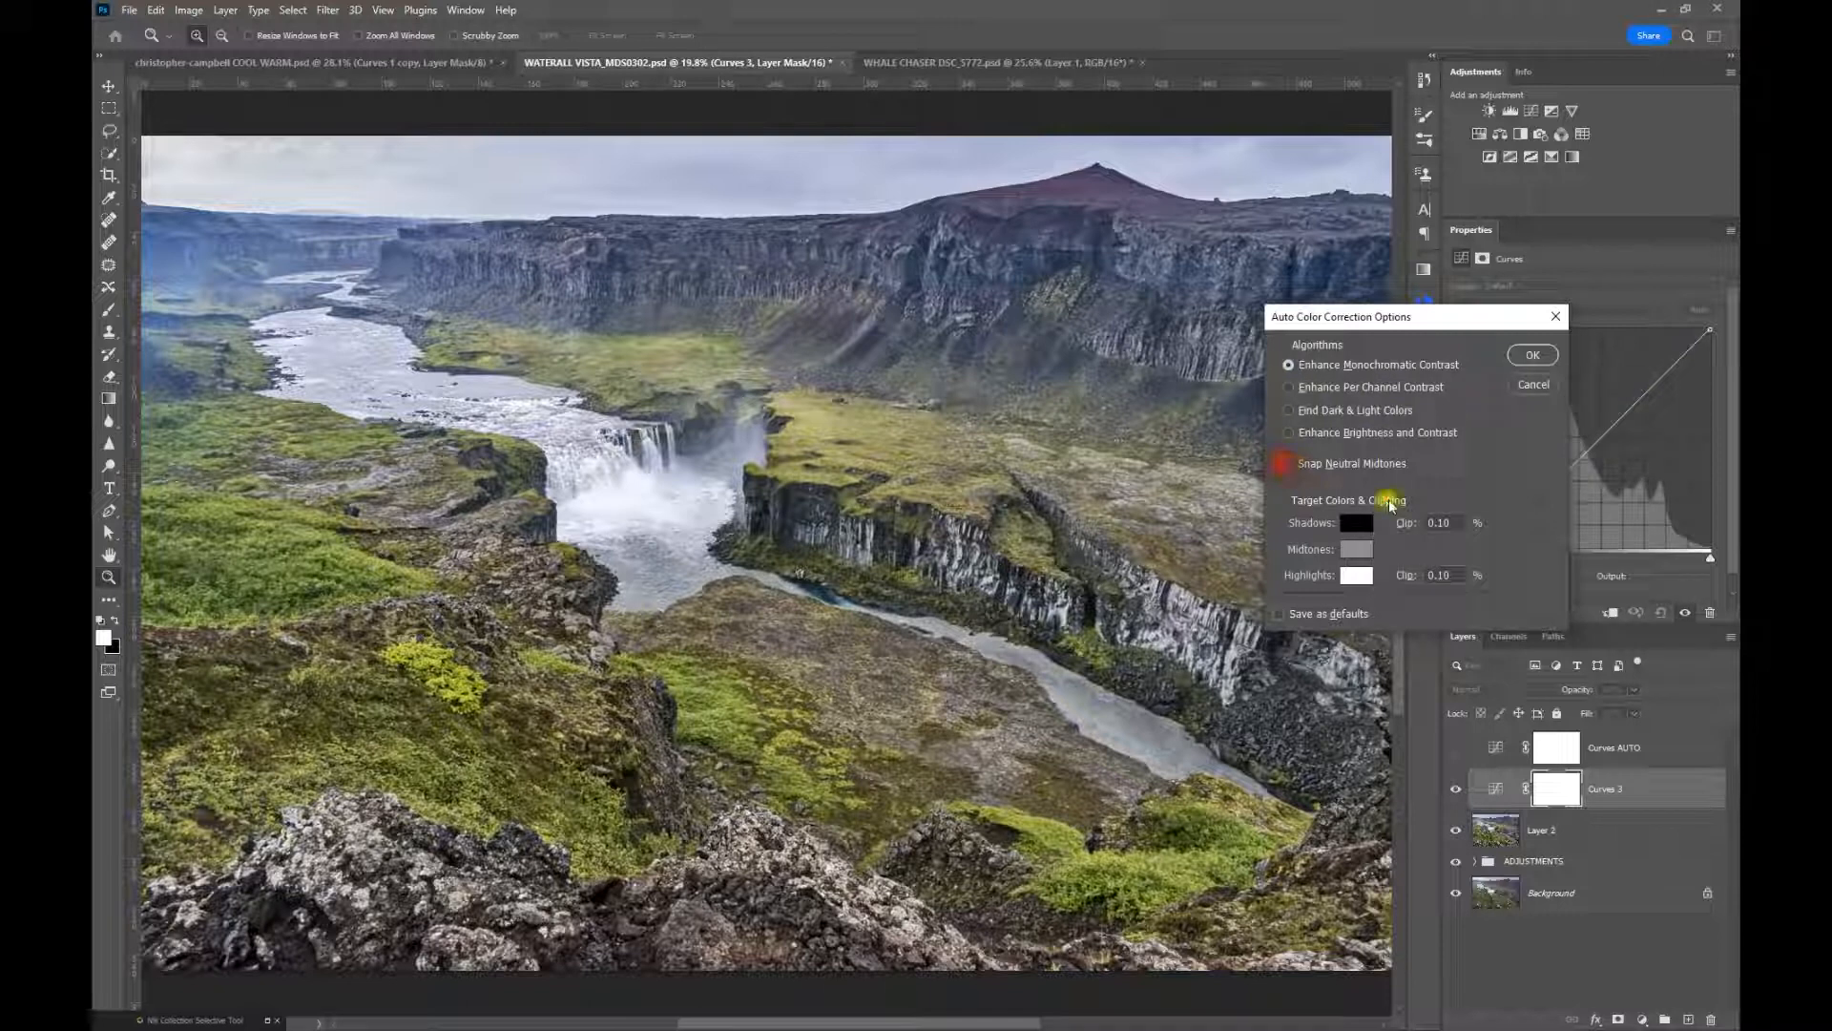
left_click(1290, 432)
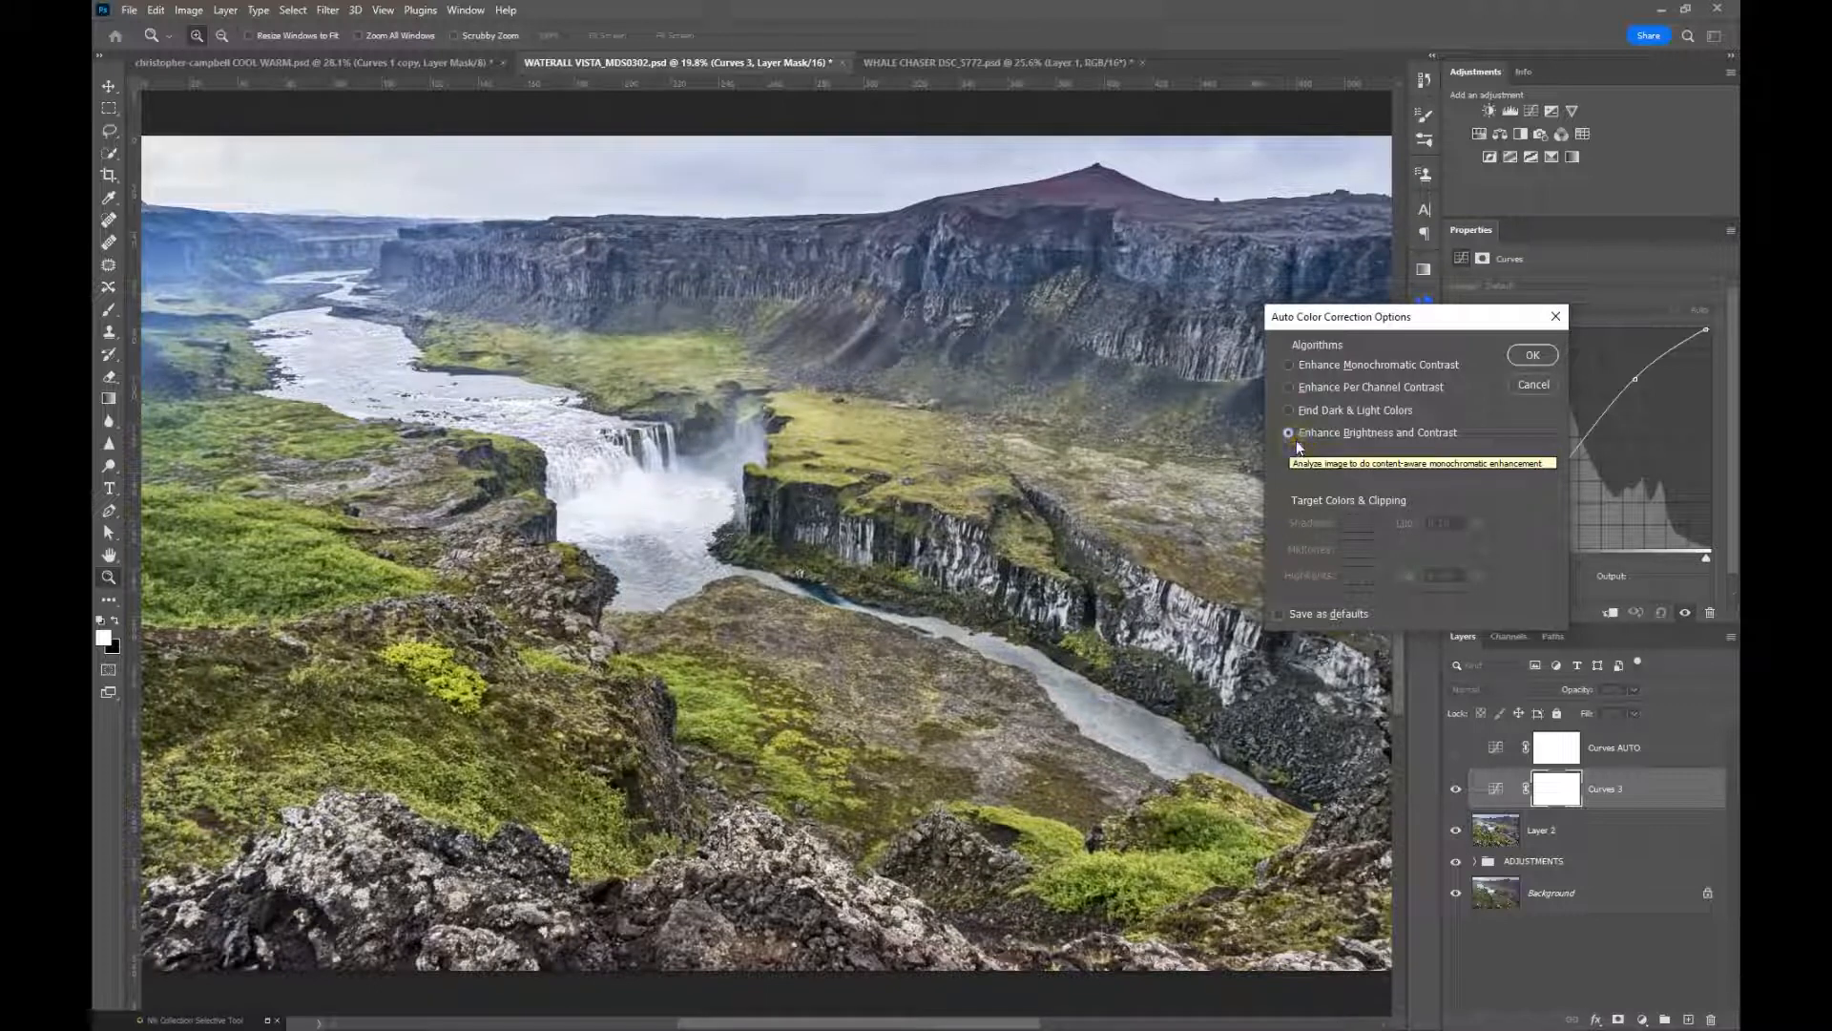
Apply Enhance Monochromatic Contrast with Snap Neutral Midtones as the default auto correction, and toggle Curves 3 to compare
left_click(1289, 364)
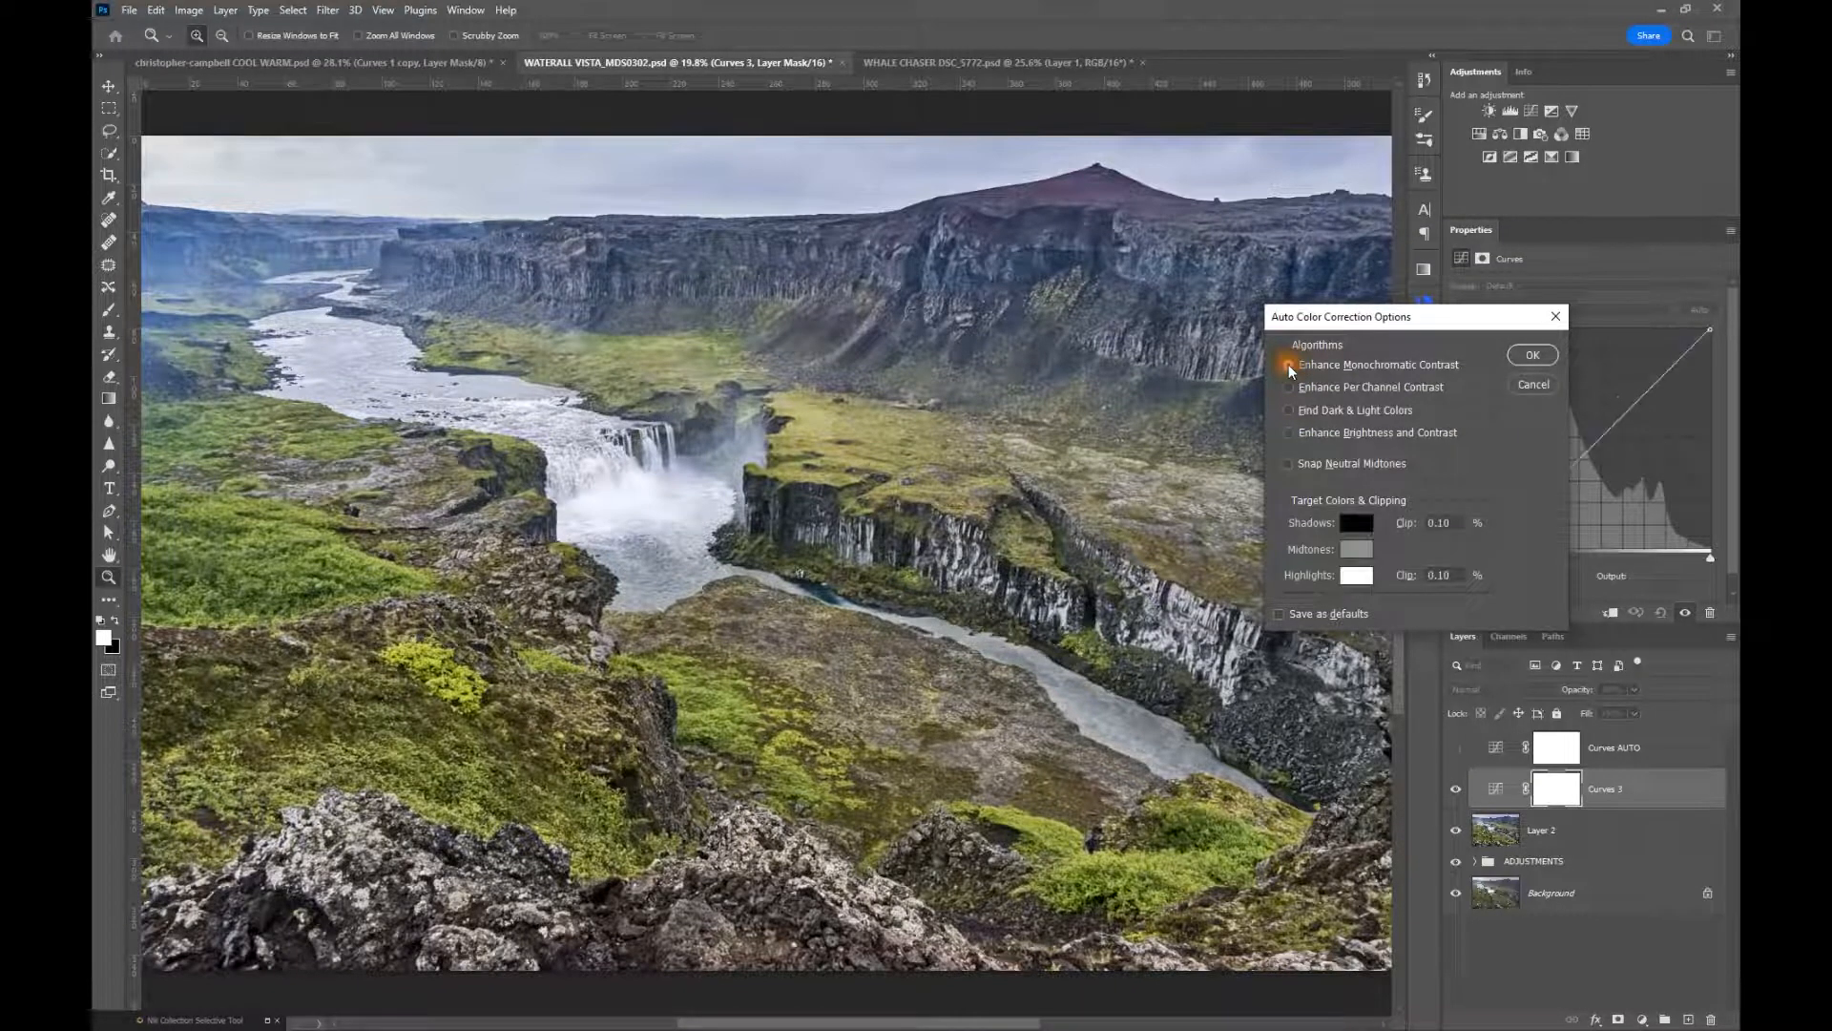
left_click(1287, 463)
left_click(1279, 613)
left_click(1532, 356)
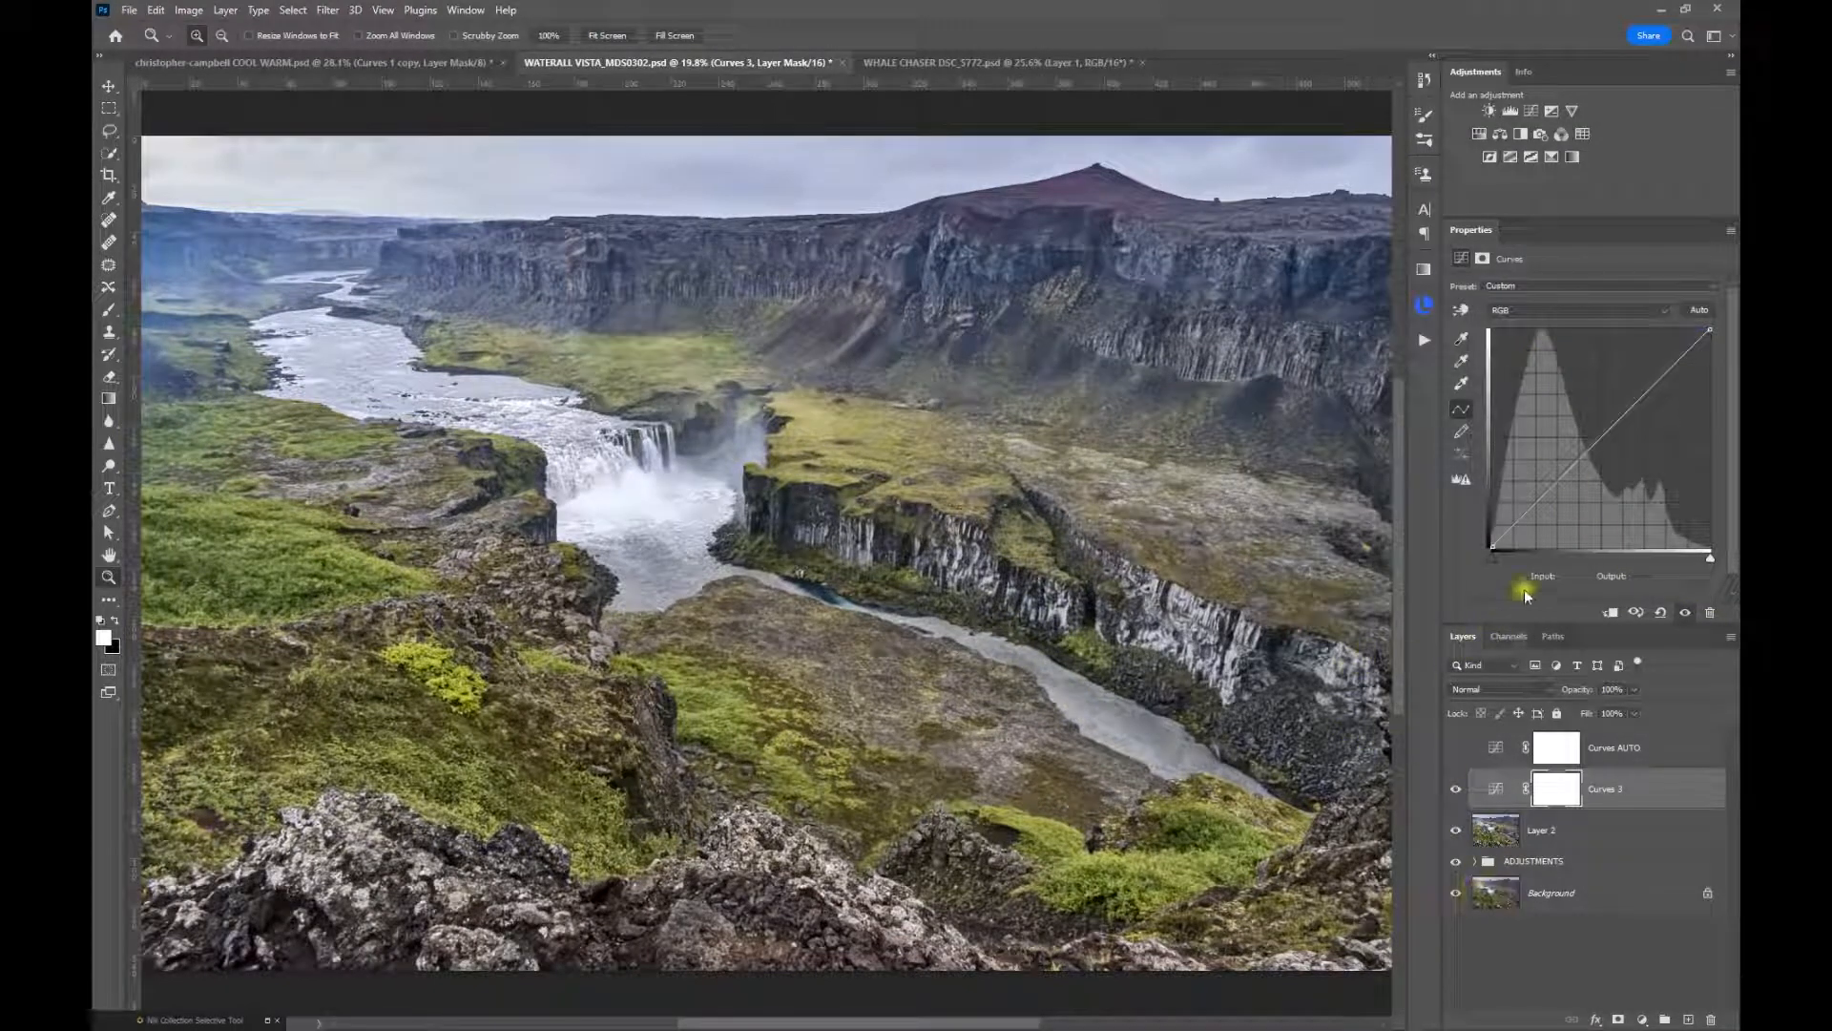
left_click(1454, 791)
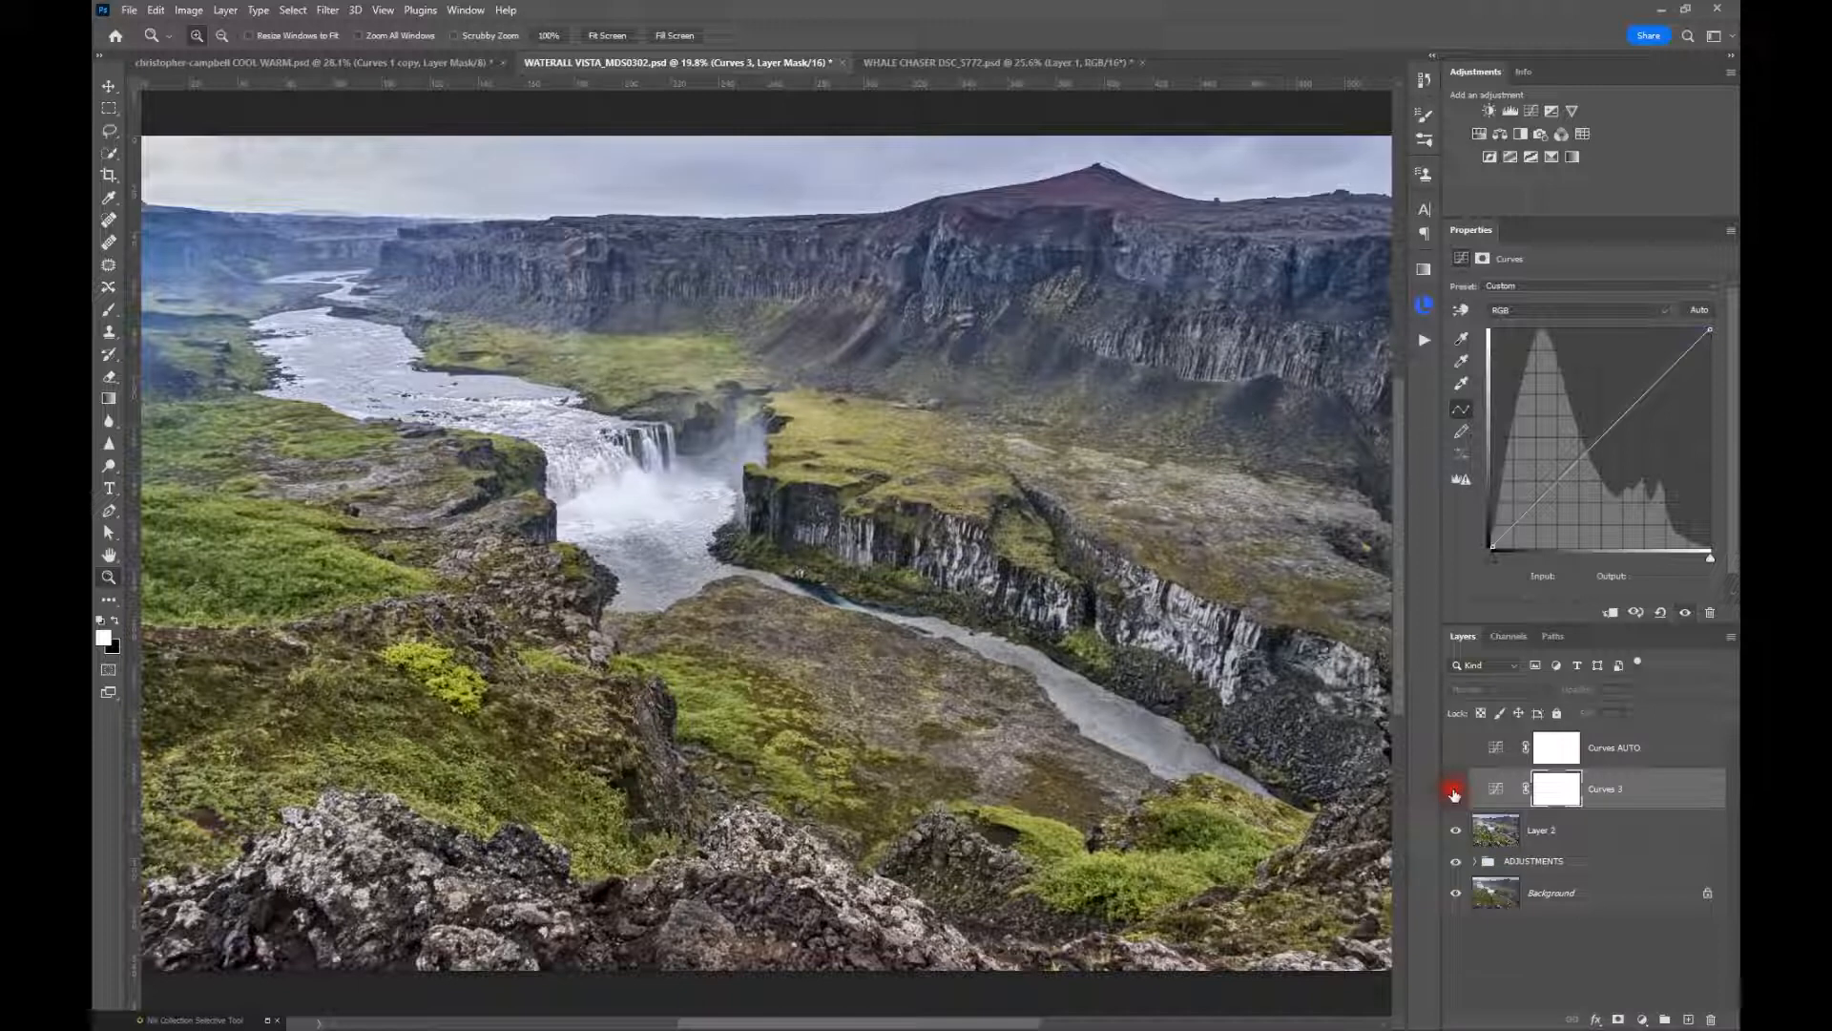
left_click(1454, 791)
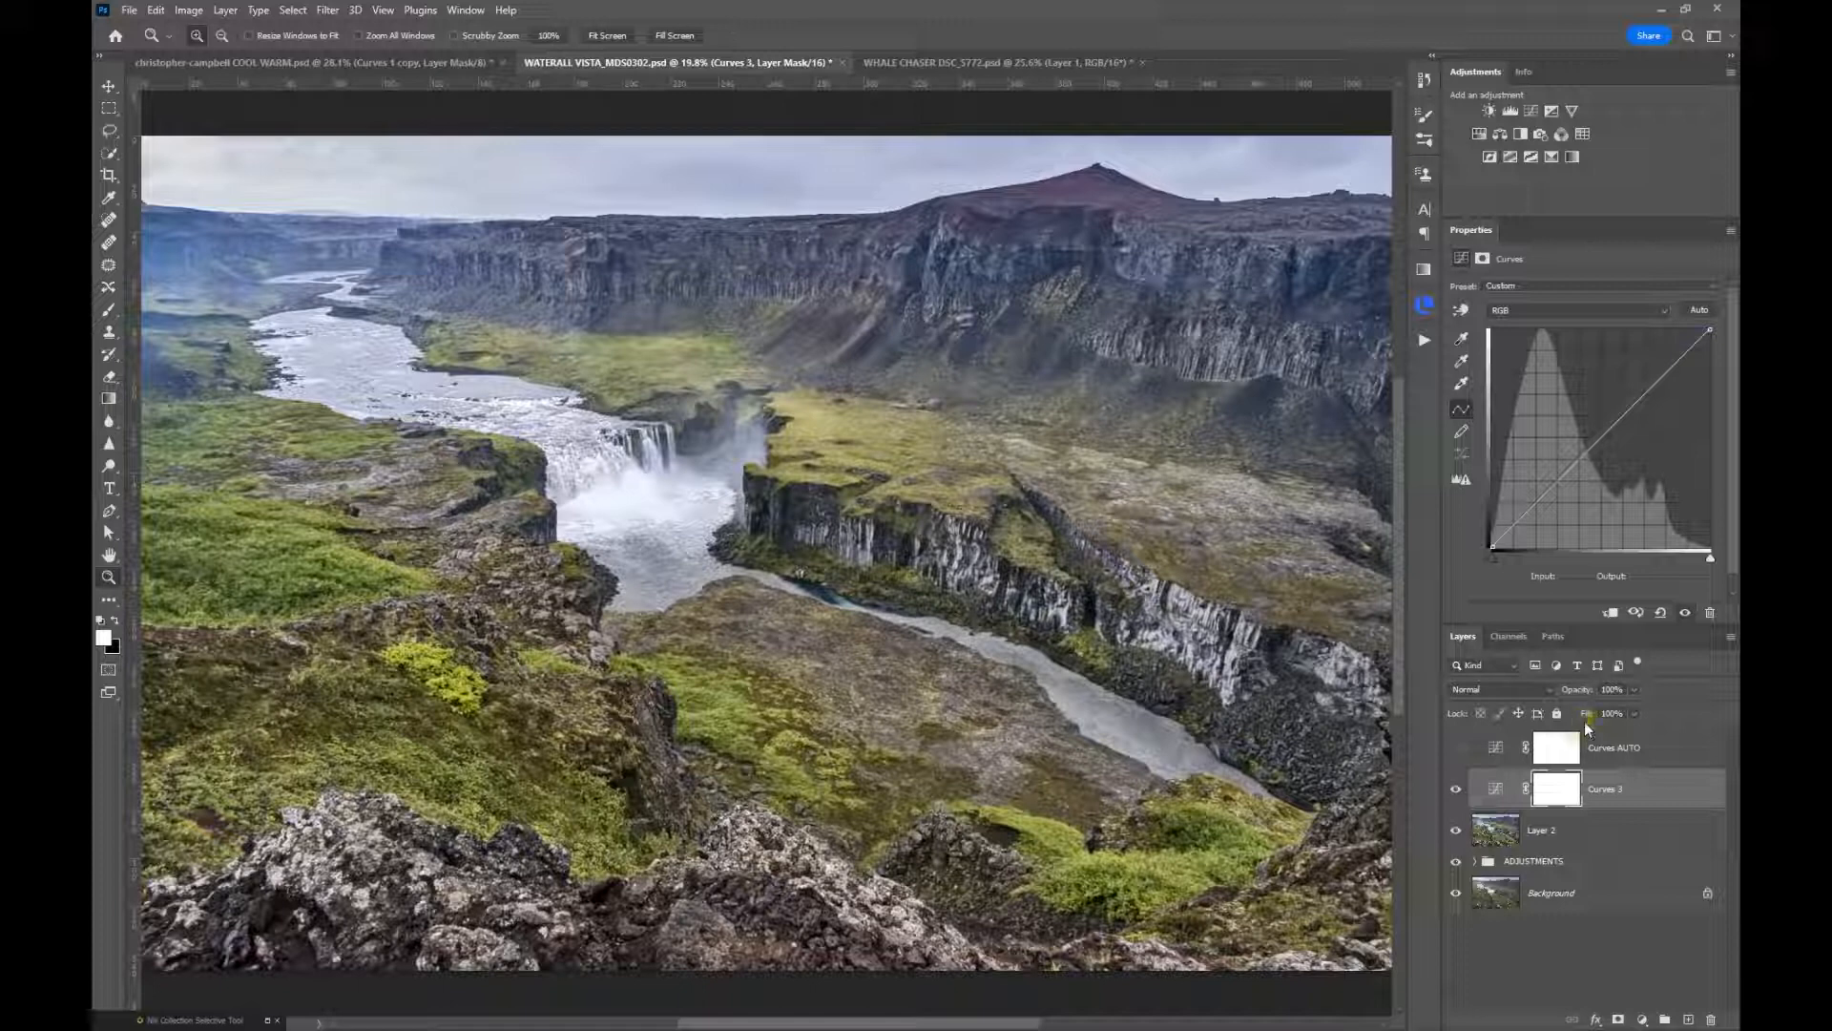
Add another Curves adjustment layer above Curves 3 and set its preset to Linear Contrast (RGB)
left_click(1531, 111)
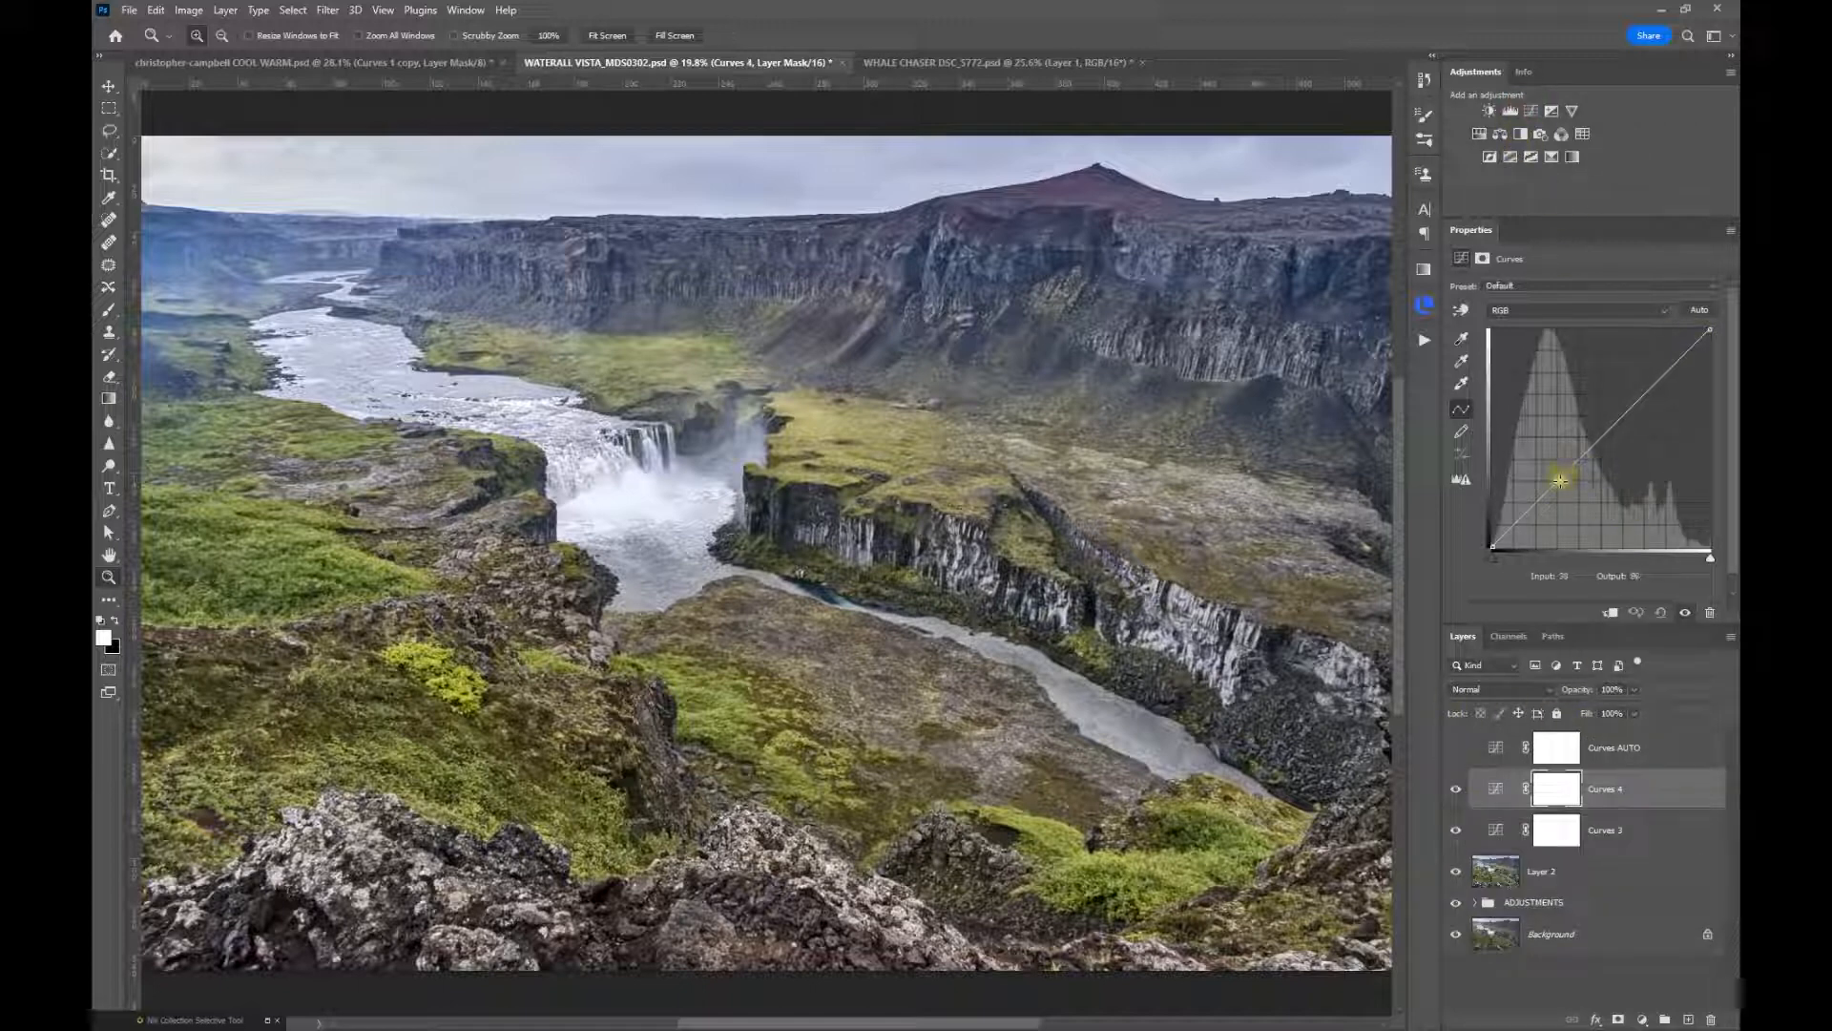
left_click(1526, 282)
left_click(1524, 393)
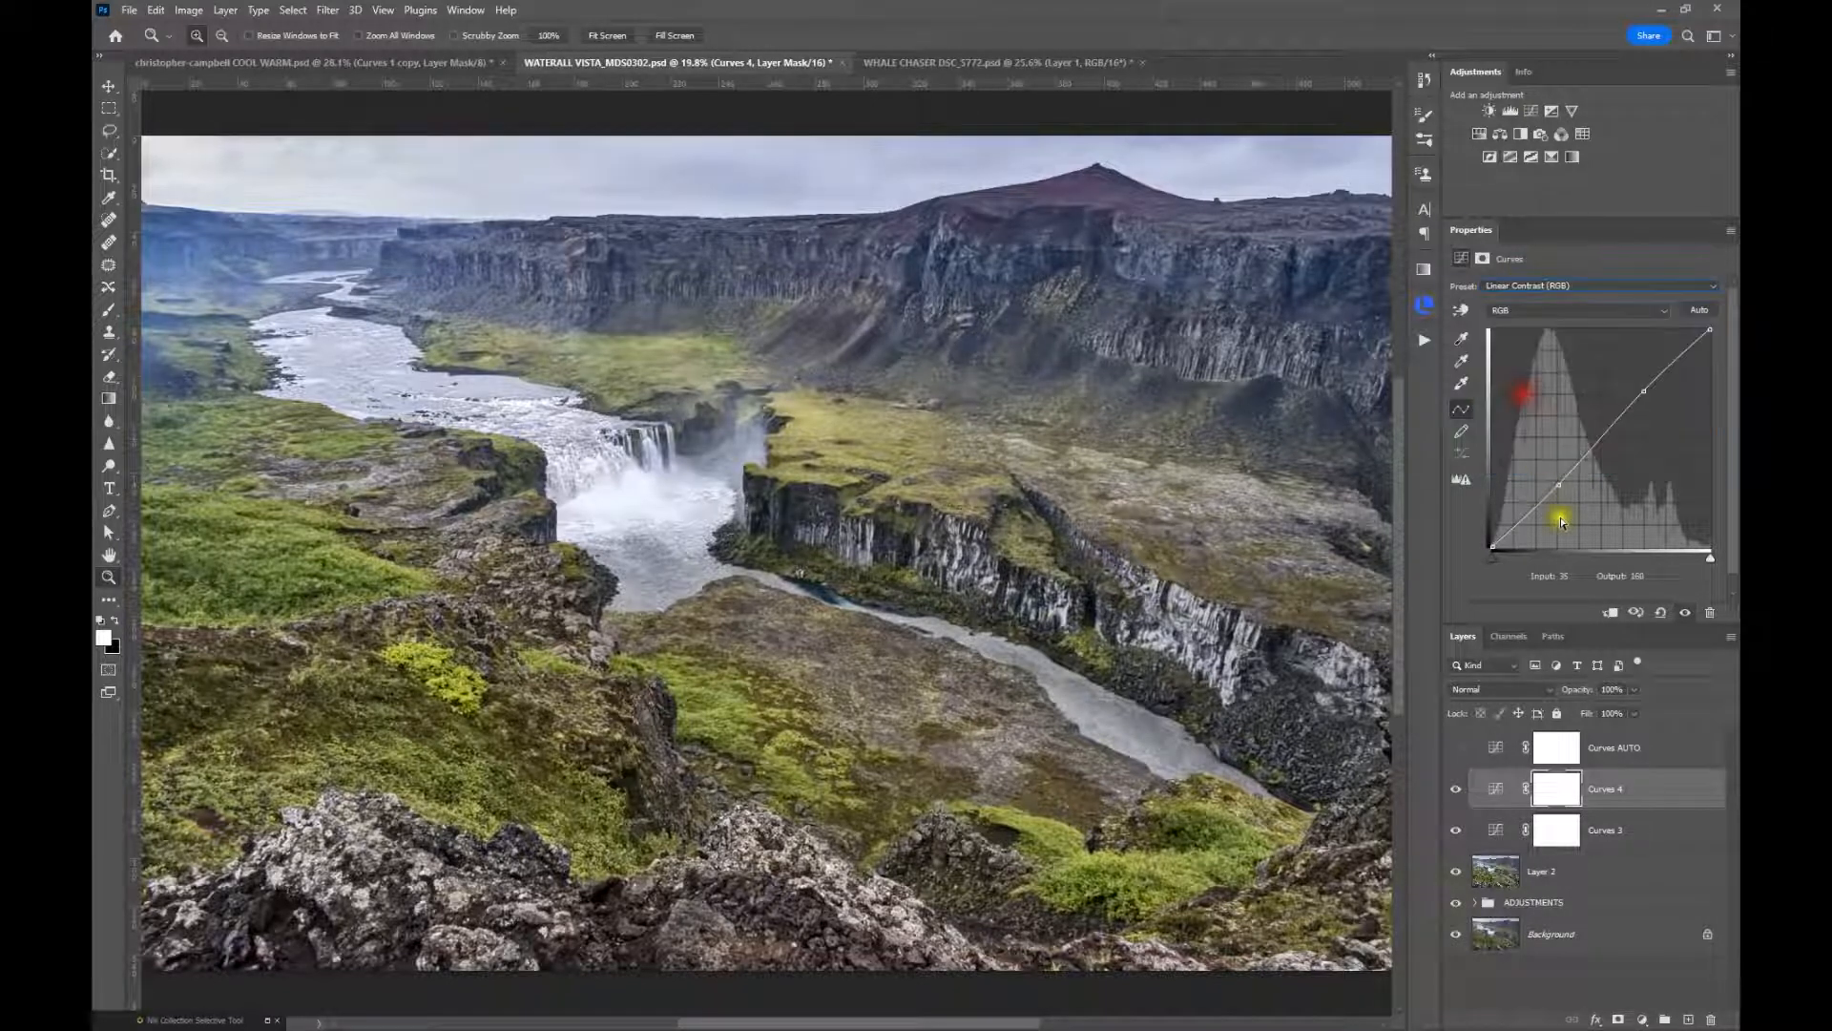
Toggle Curves 4 to compare its contrast effect, leave it visible, and hide the Curves 3 layer
left_click(1456, 789)
left_click(1456, 792)
left_click(1456, 792)
left_click(1501, 846)
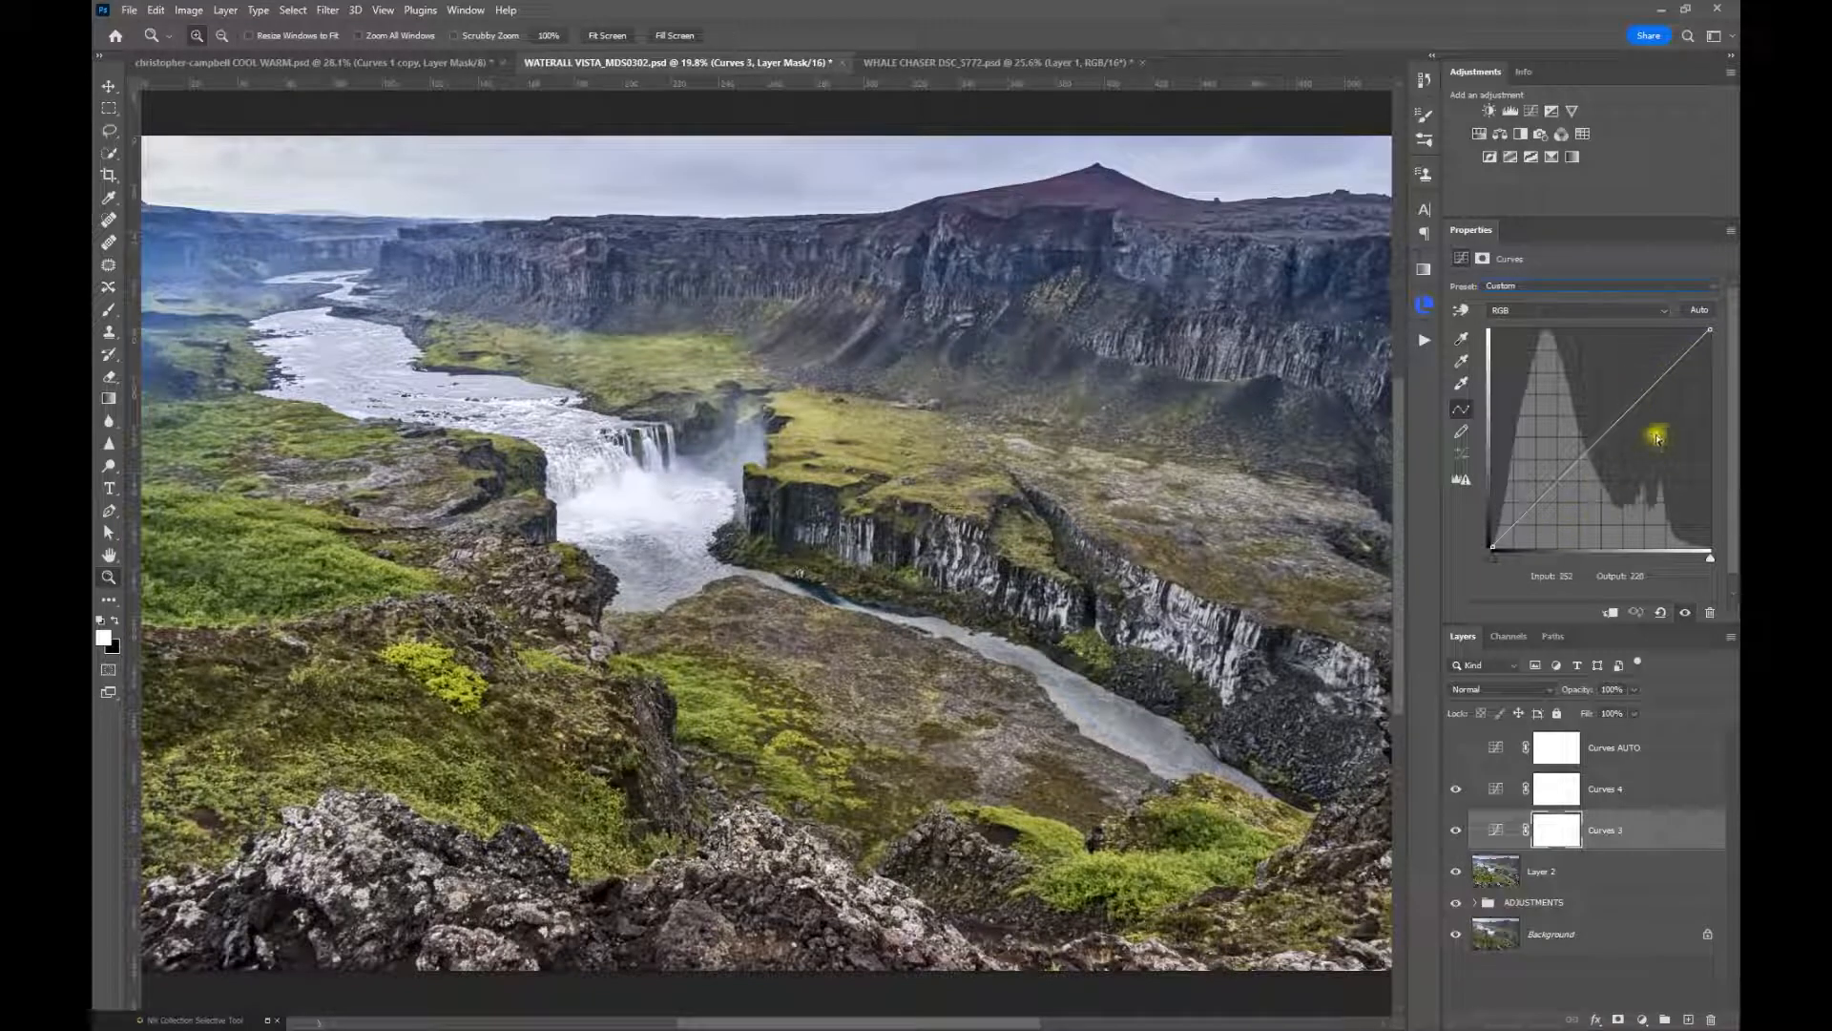
left_click(1456, 831)
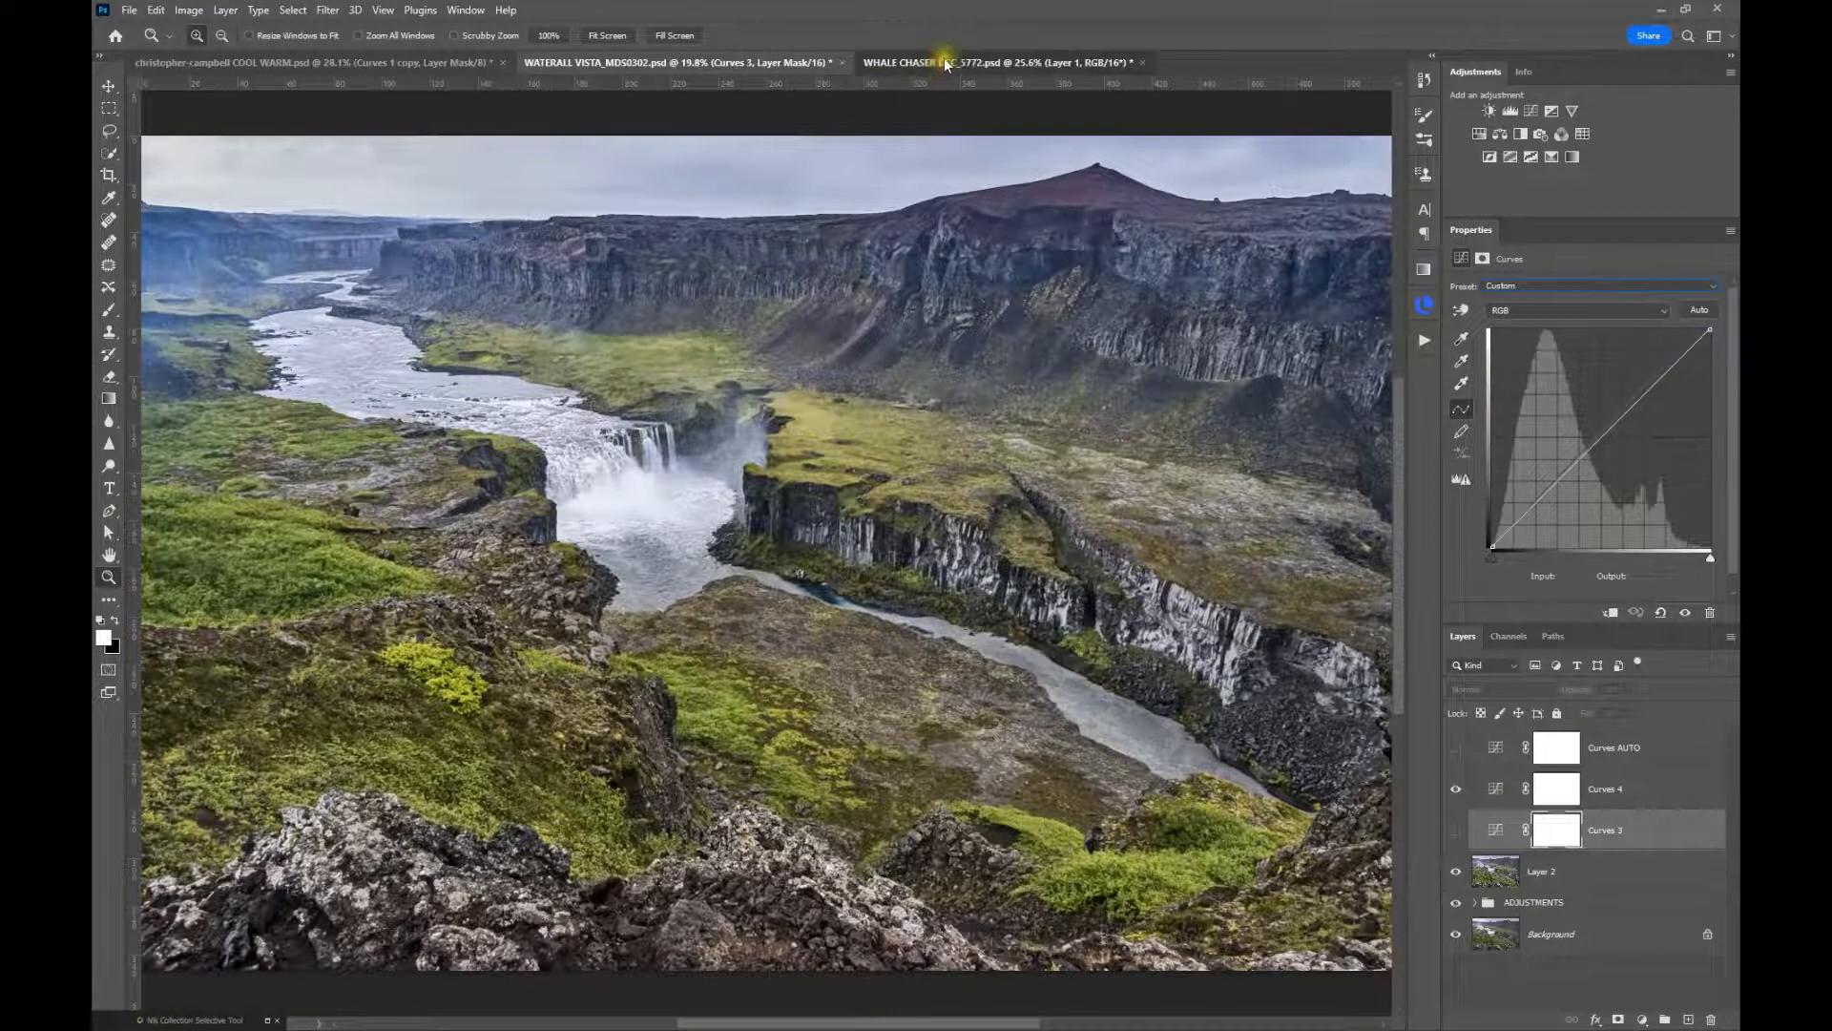
Switch to the WHALE CHASER DSC_5772 document and run Match Color with Neutralize enabled on Layer 1
left_click(937, 60)
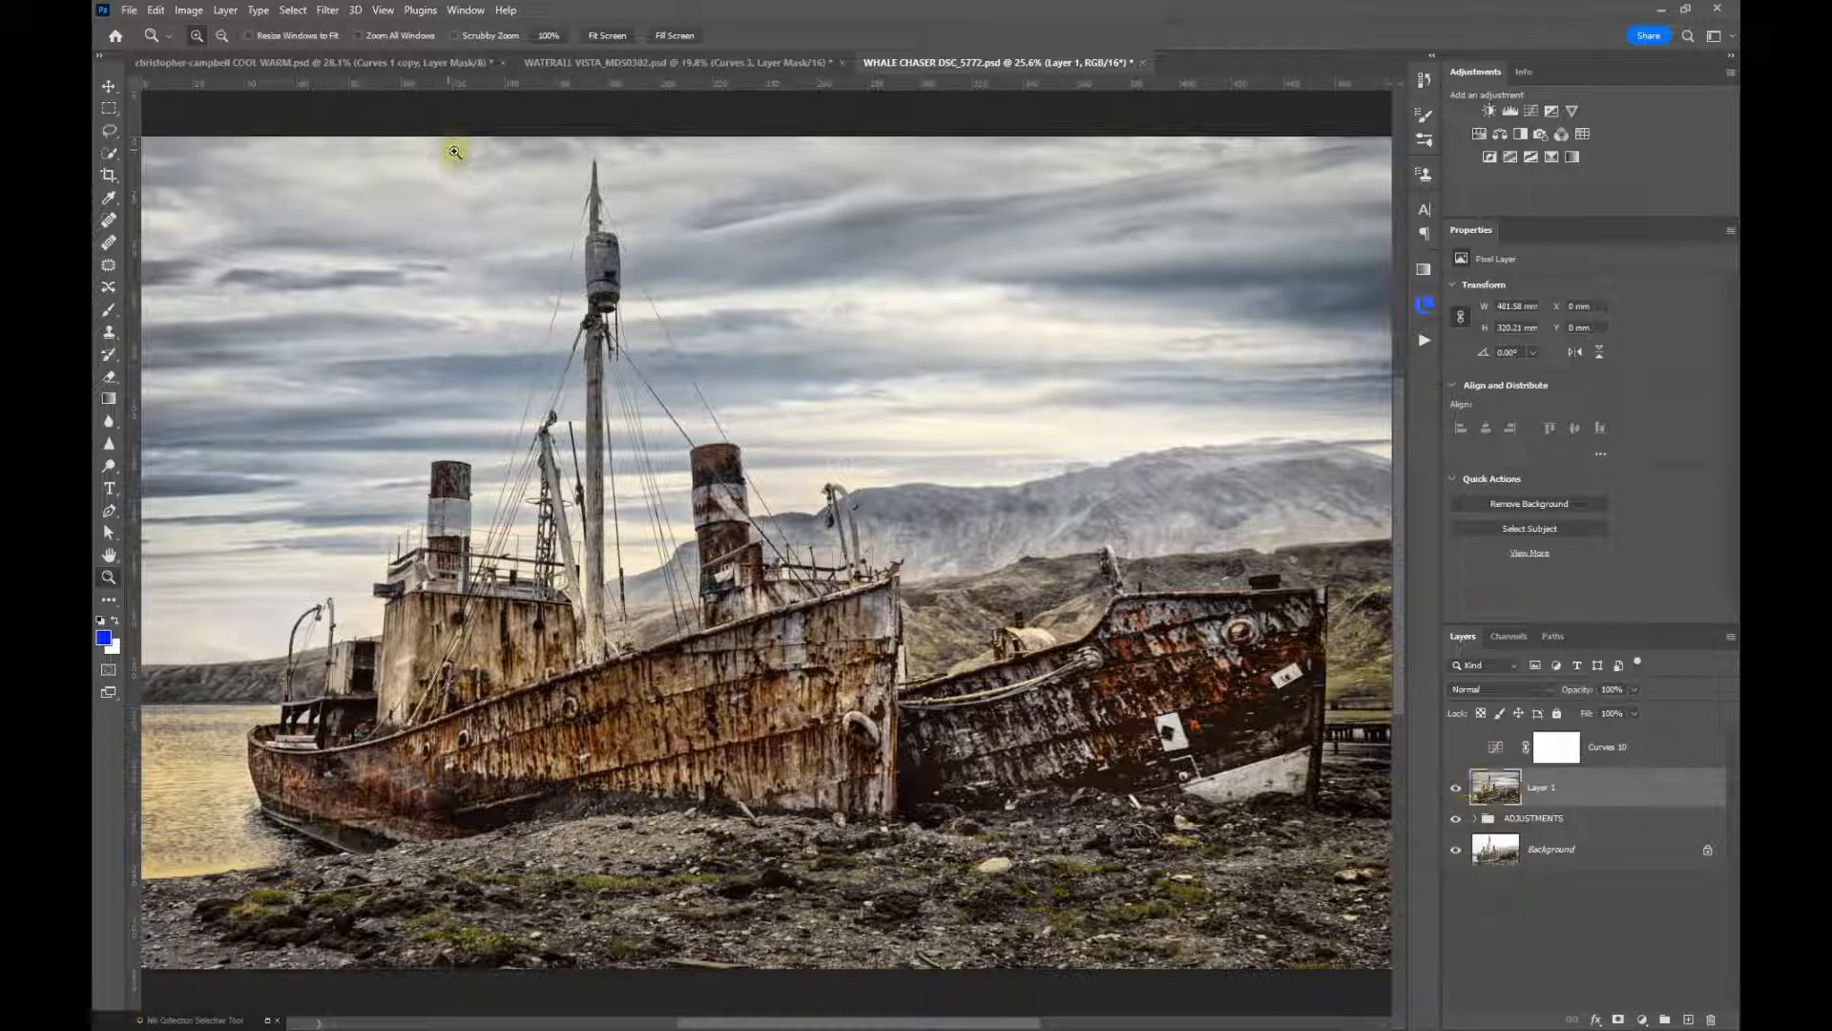
left_click(187, 11)
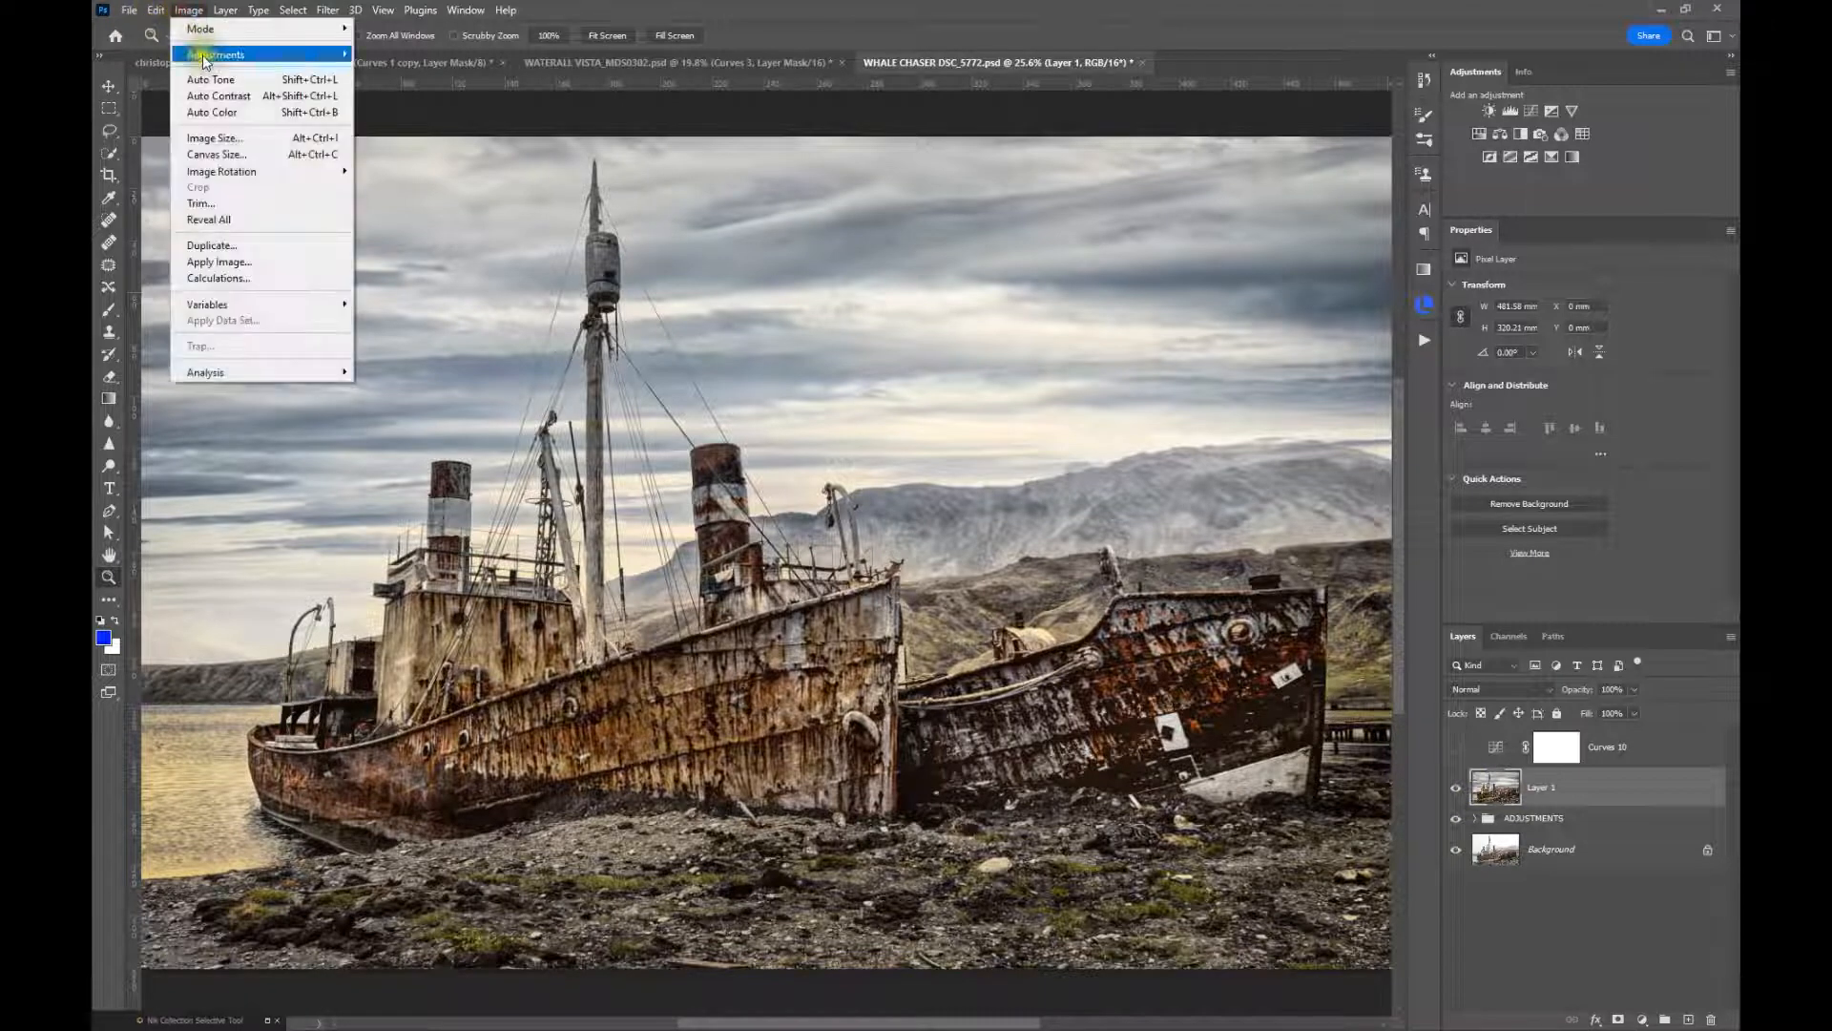
mouse_move(201, 53)
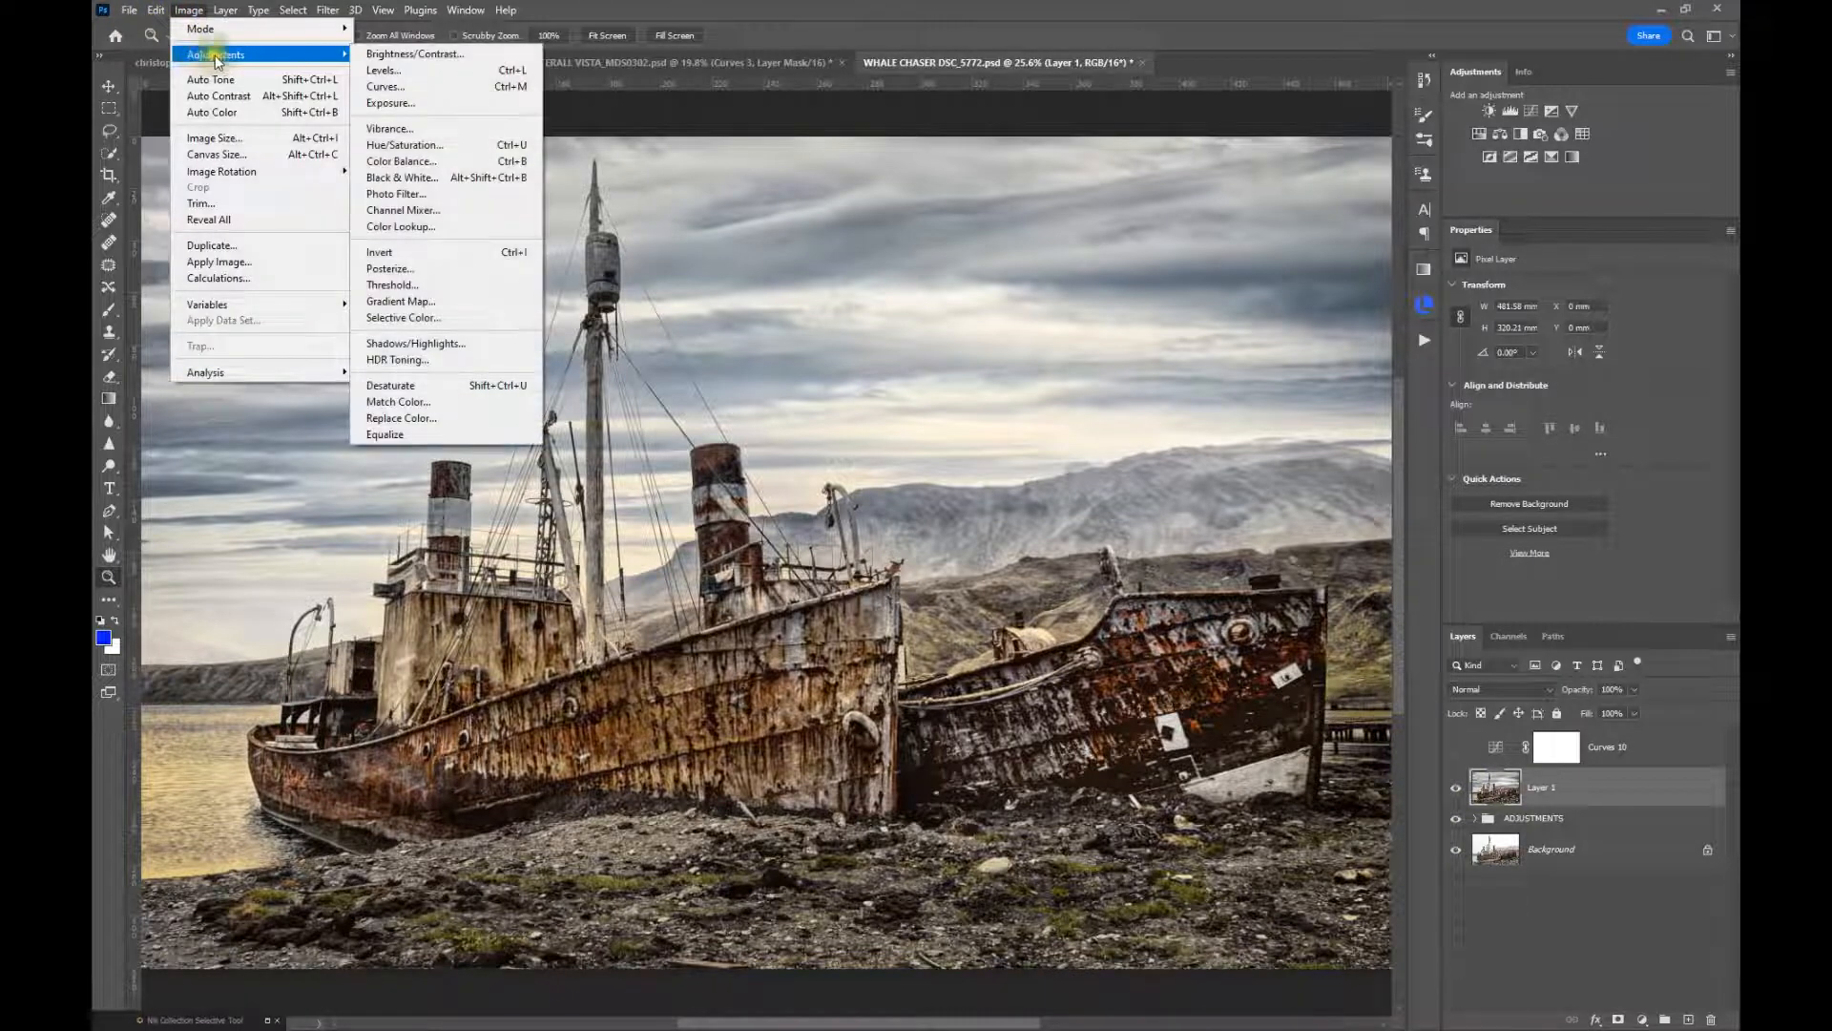
left_click(474, 402)
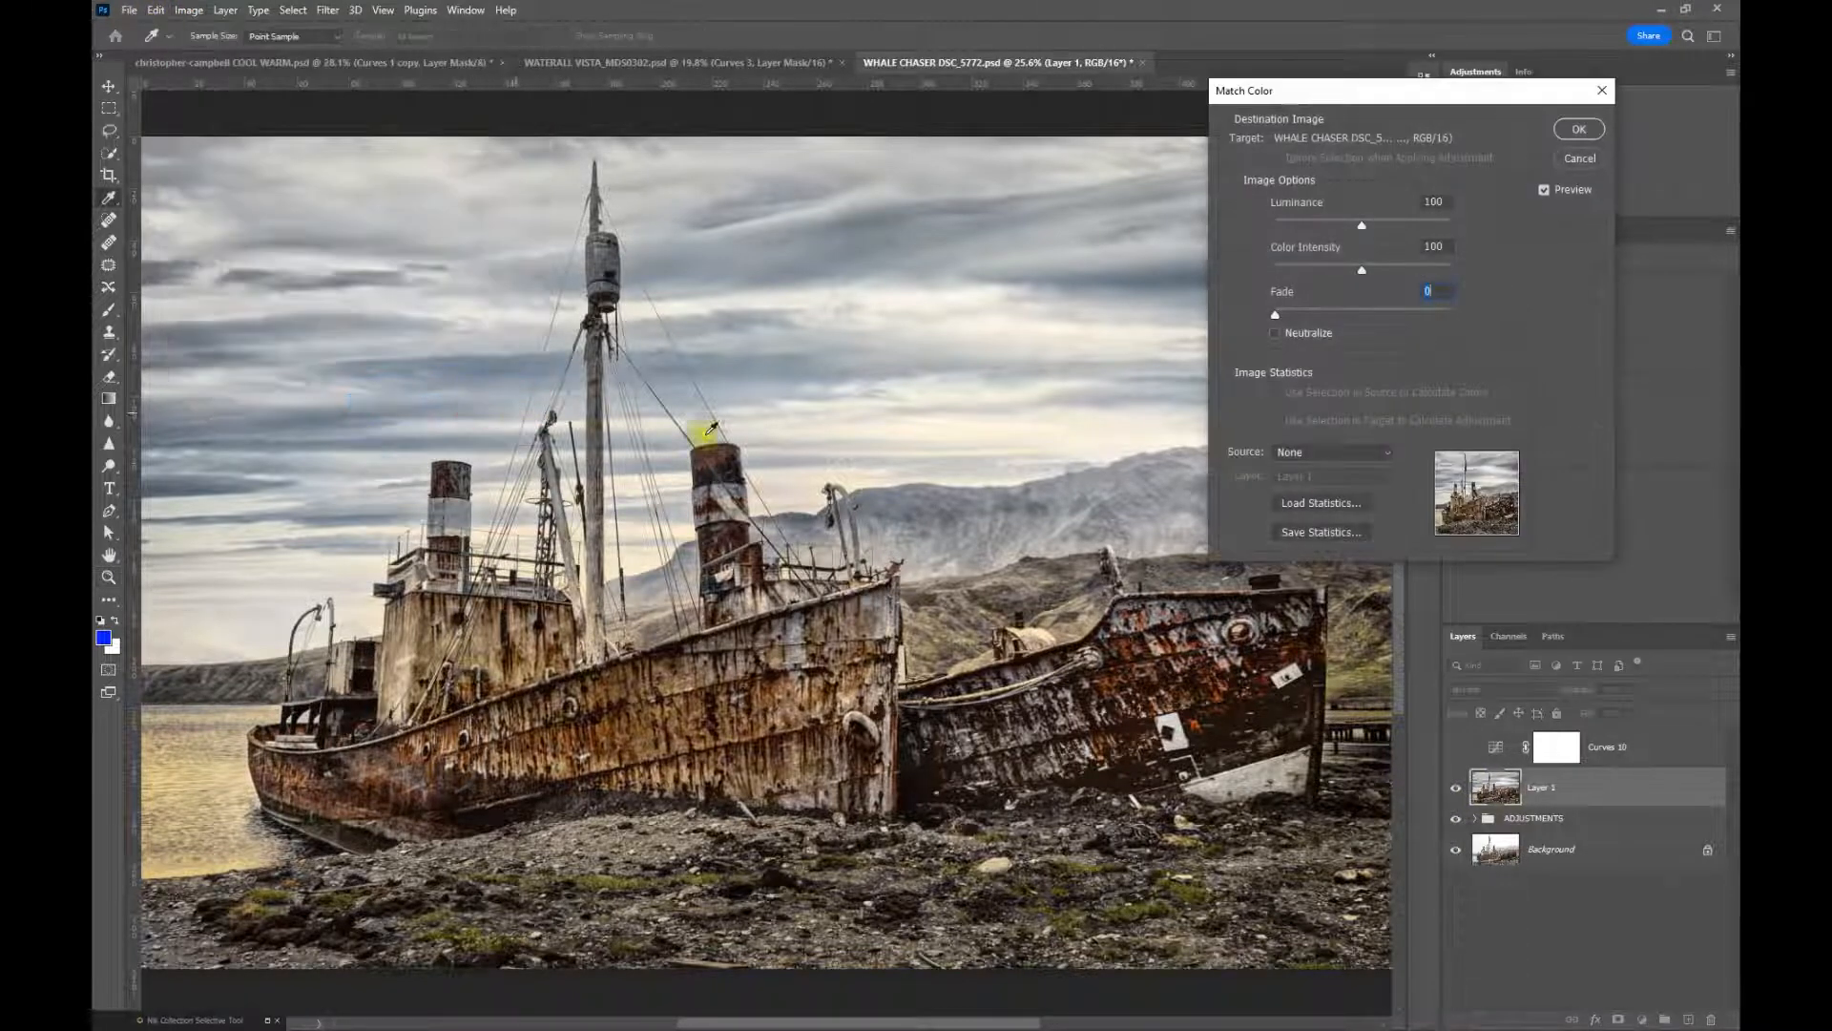
left_click(1276, 332)
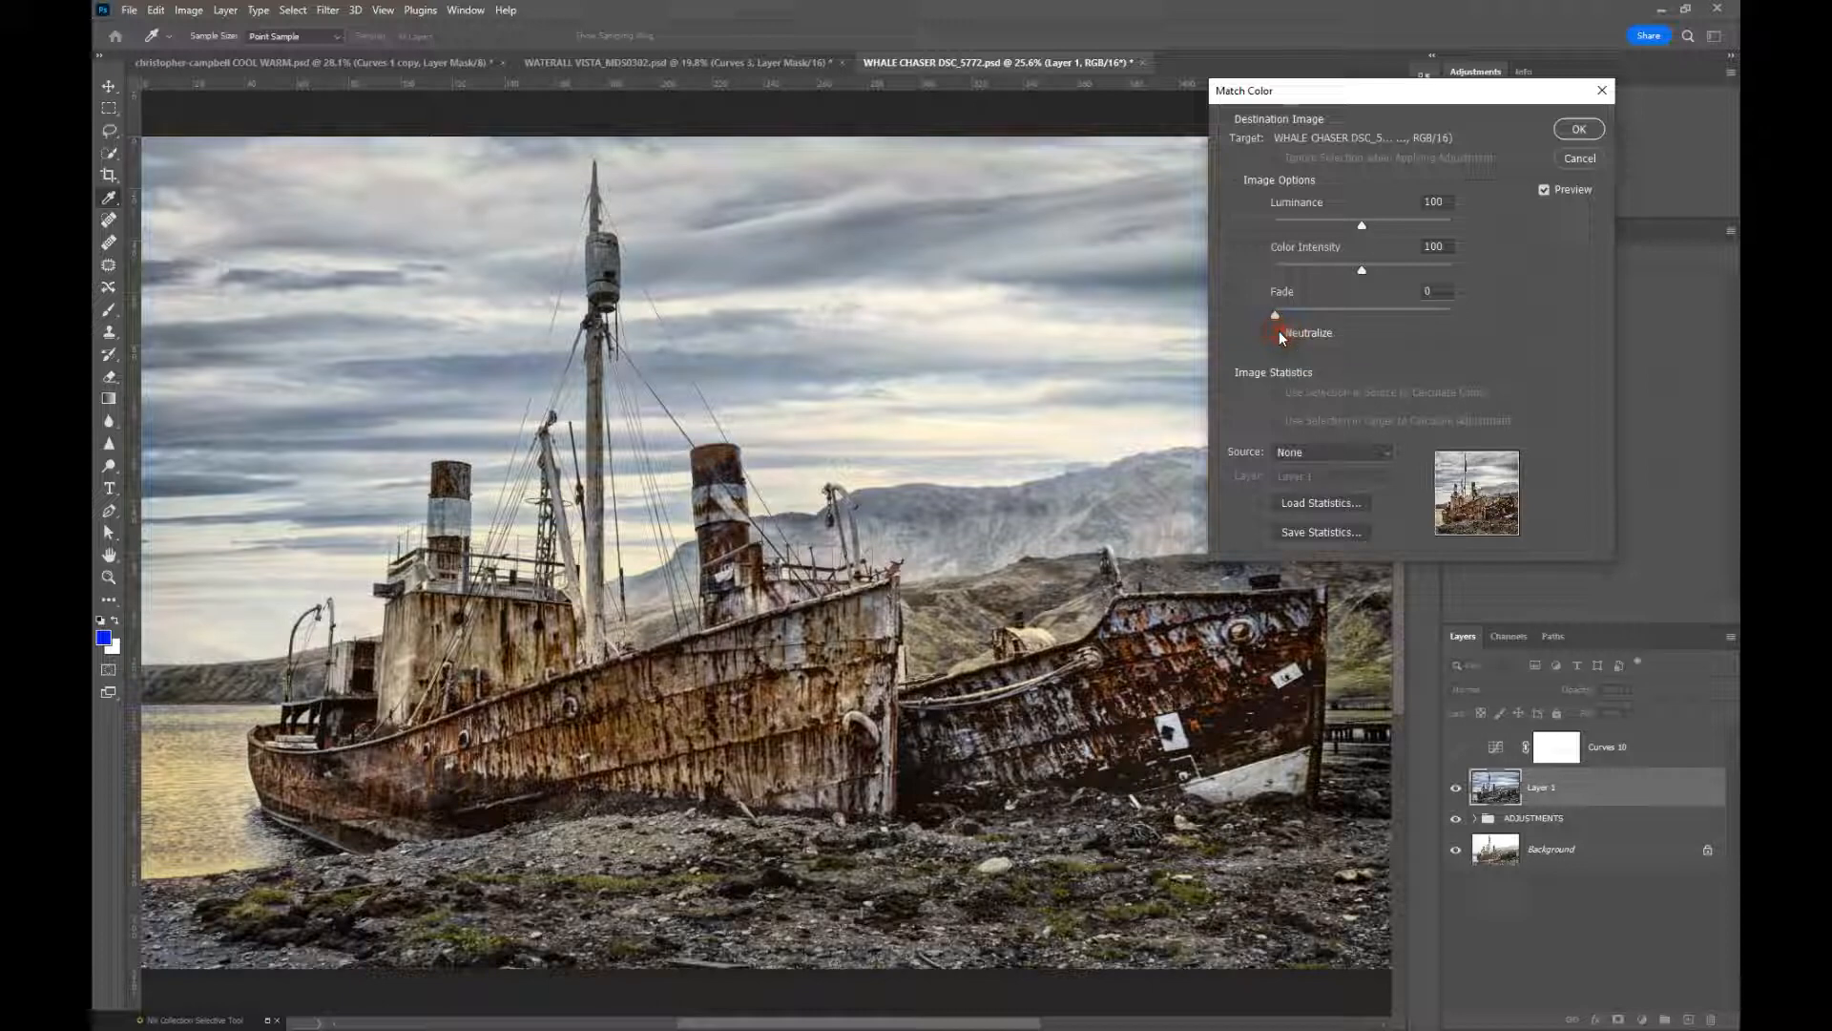
left_click(1577, 130)
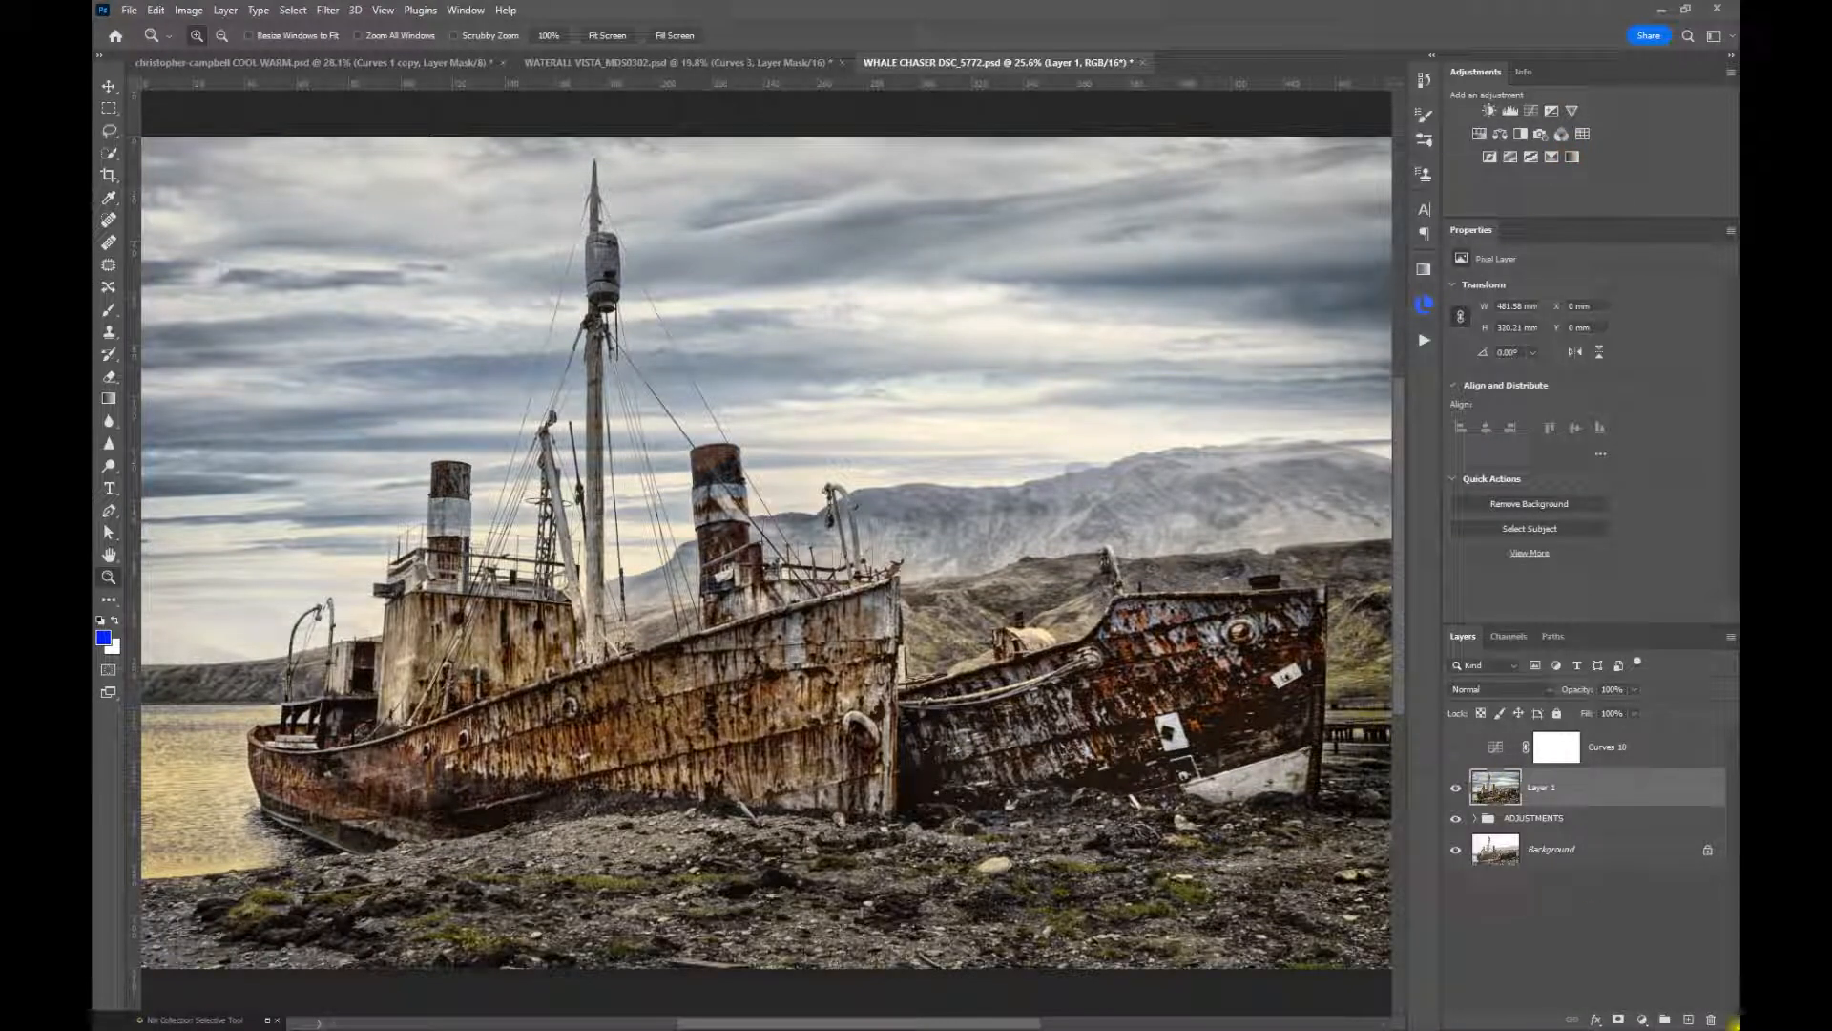
Add a Curves adjustment layer above Layer 1, apply auto correction, and toggle its visibility to compare
left_click(1531, 111)
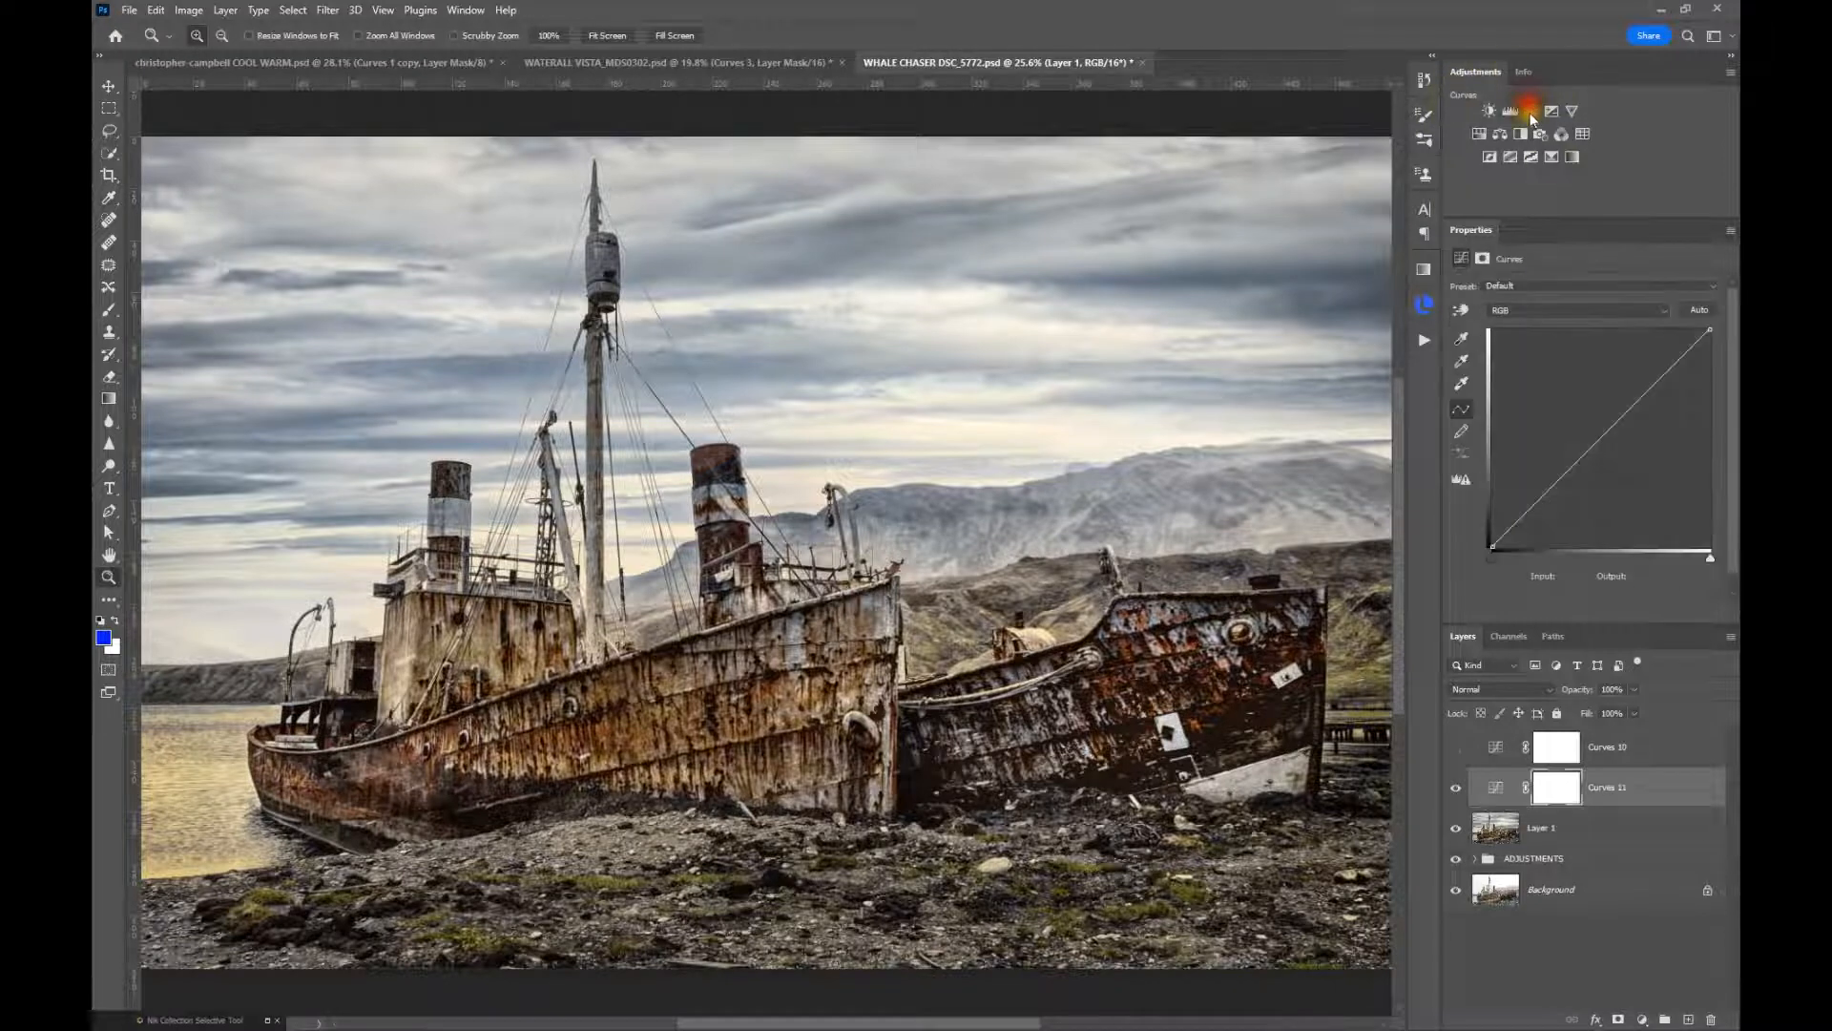
left_click(1695, 306)
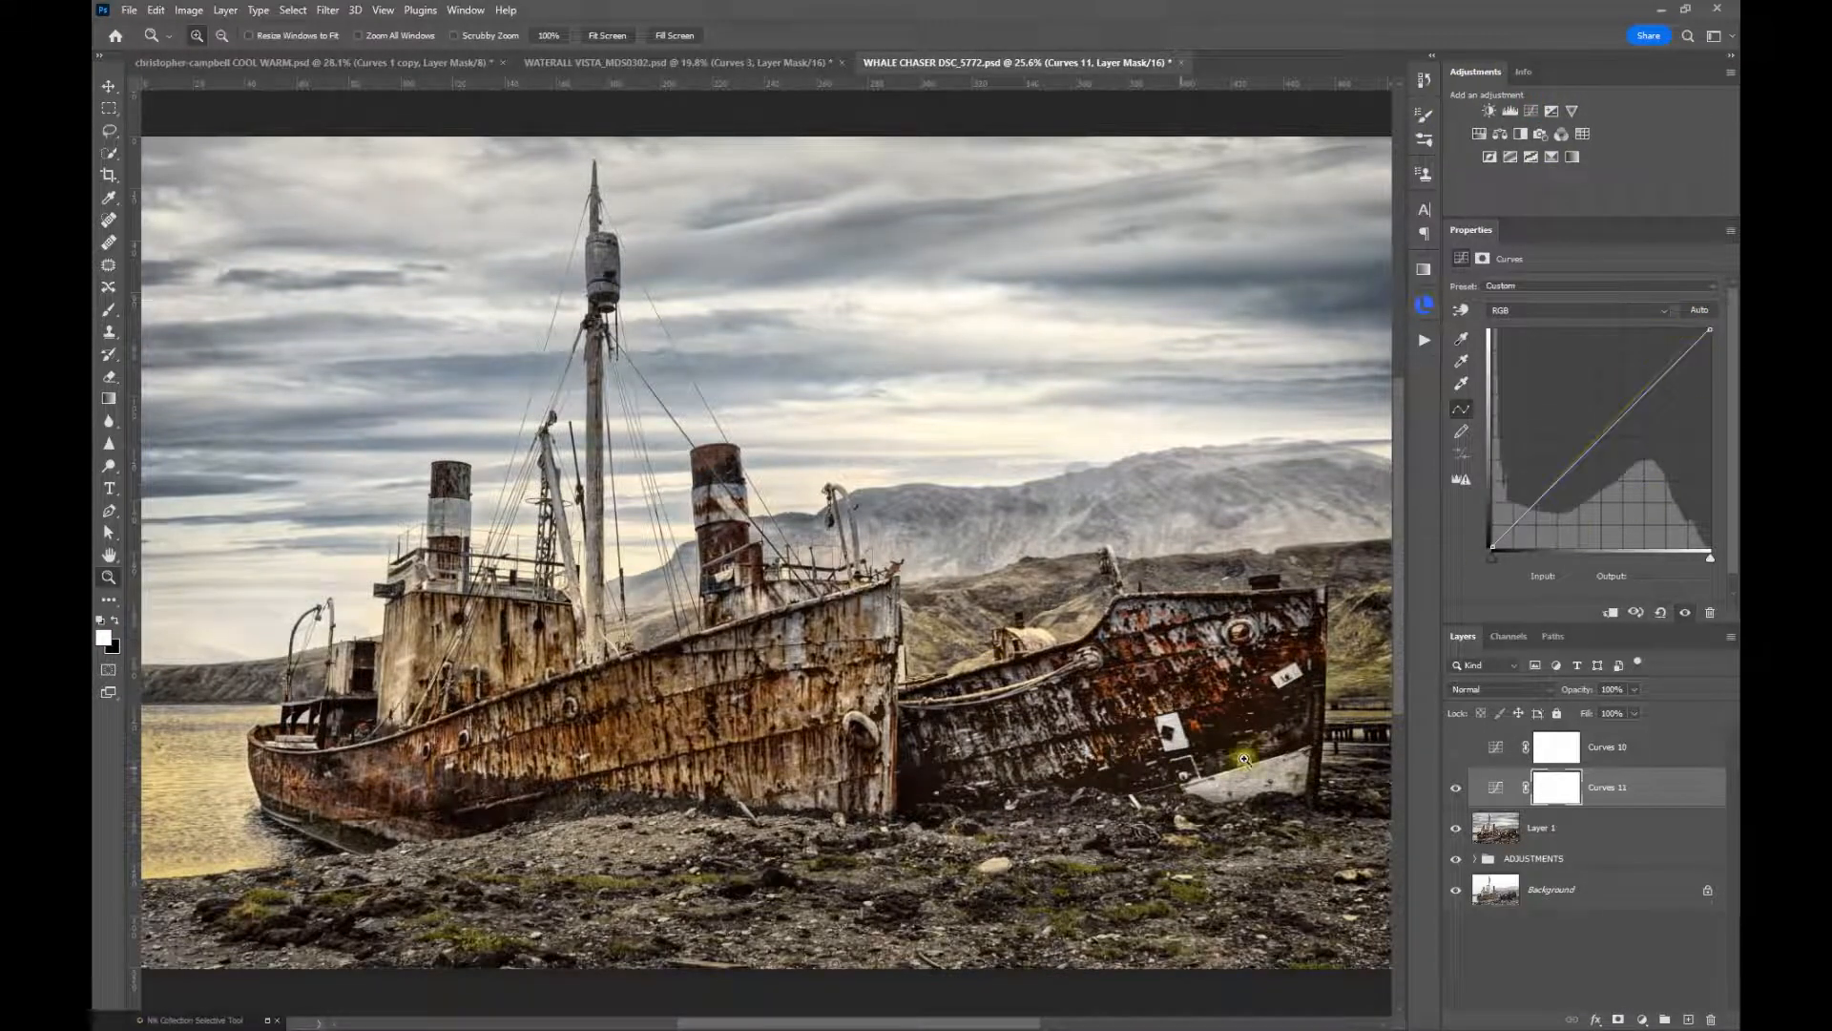
left_click(1454, 788)
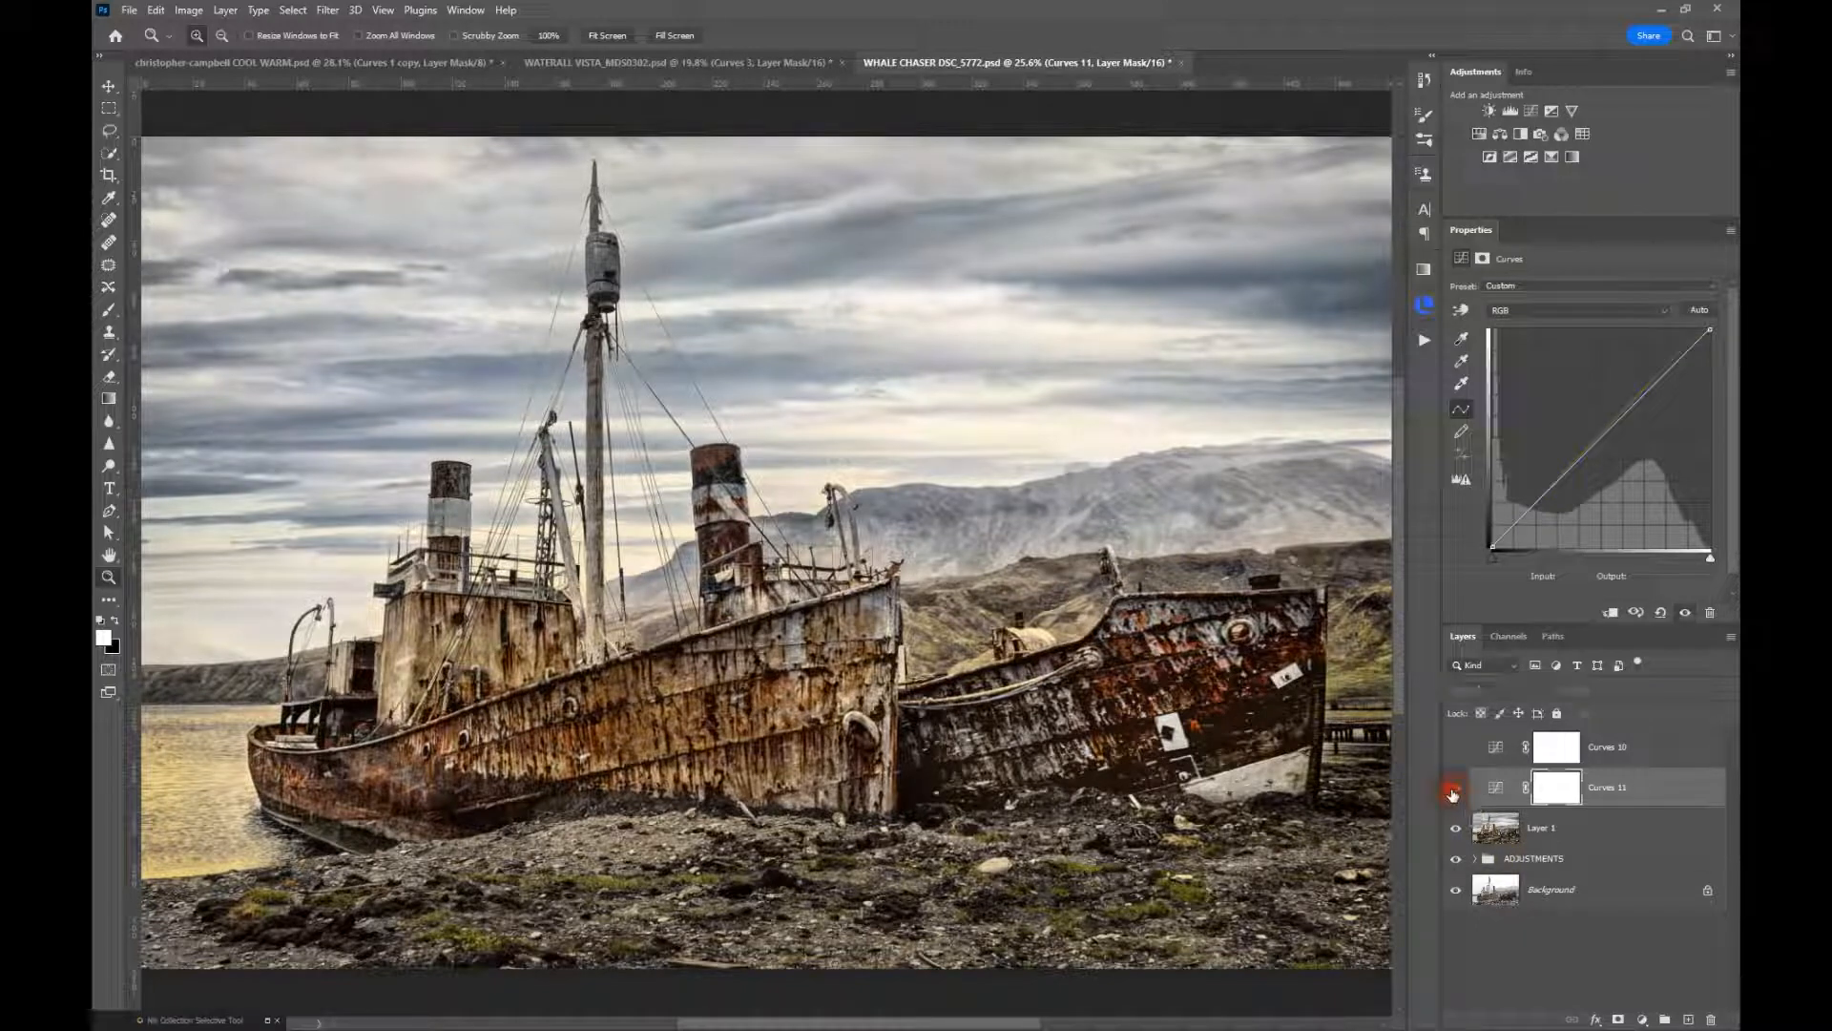
left_click(1452, 791)
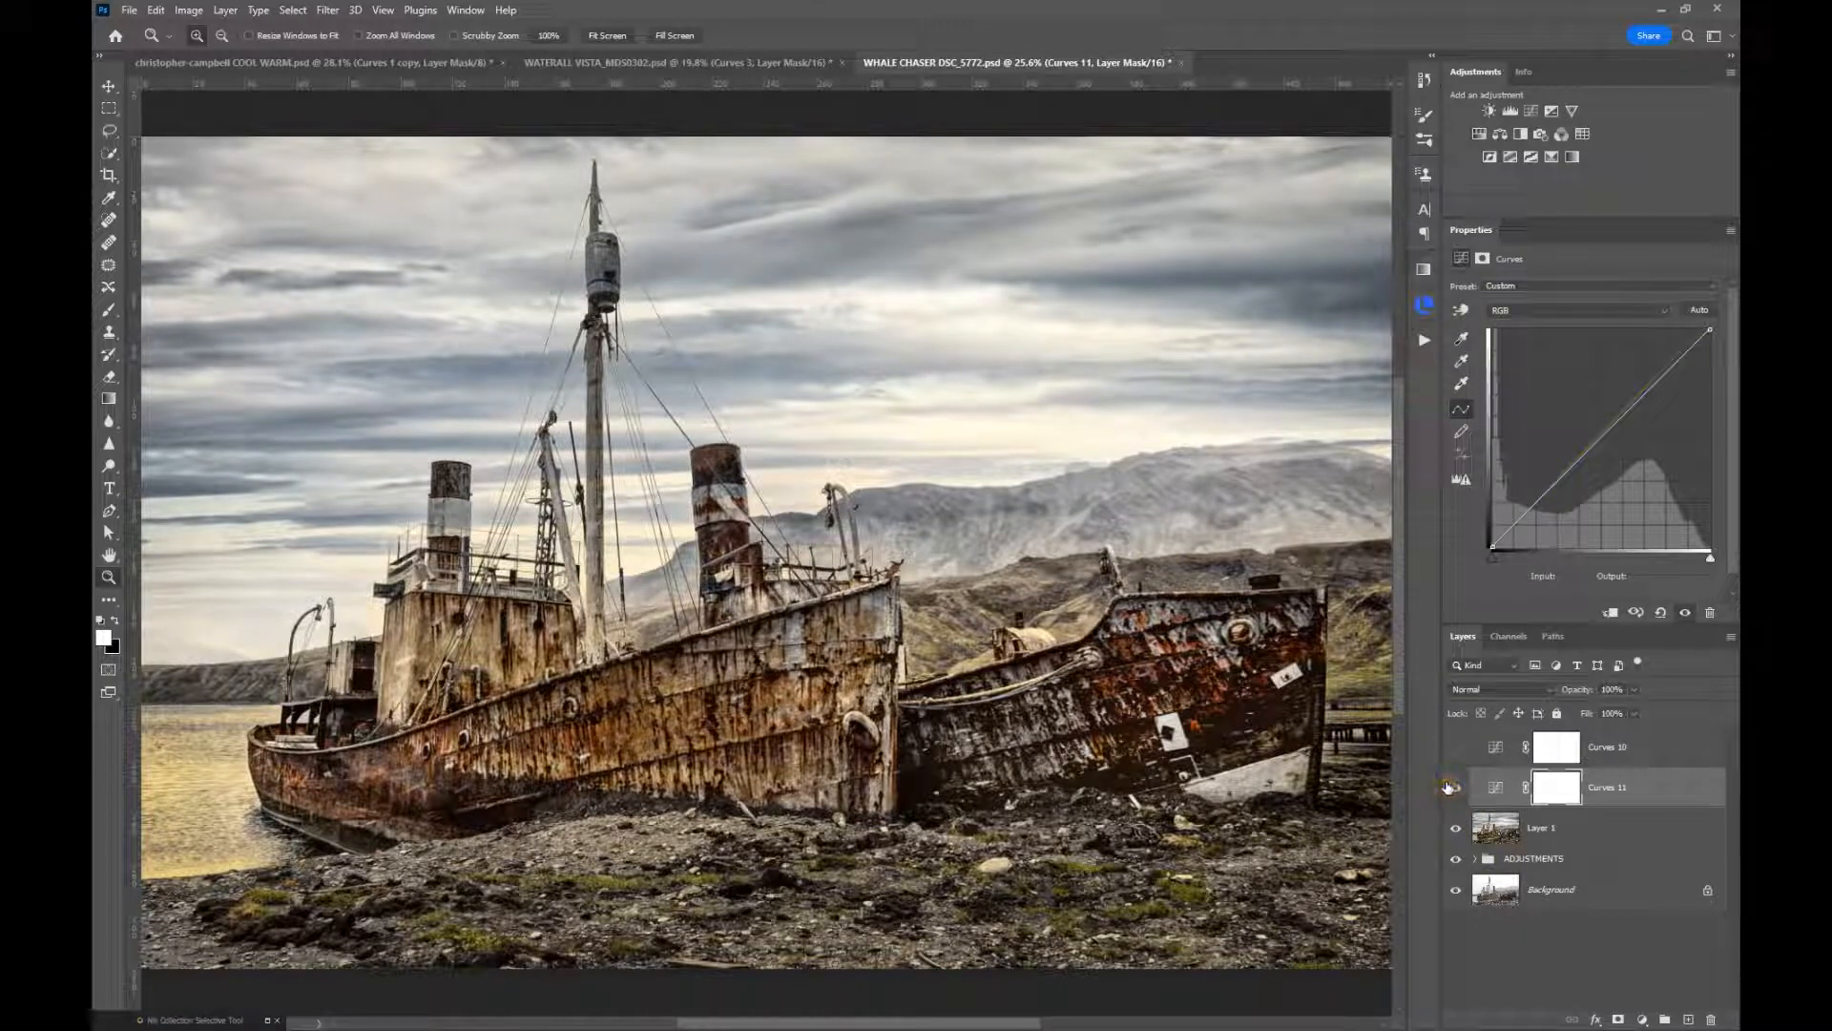
left_click(1449, 788)
left_click(1448, 788)
Open Curves 11's auto color correction options and choose Enhance Monochromatic Contrast with Snap Neutral Midtones off
left_click(1696, 311)
left_click(1696, 311, "alt")
left_click(1289, 364)
left_click(1288, 463)
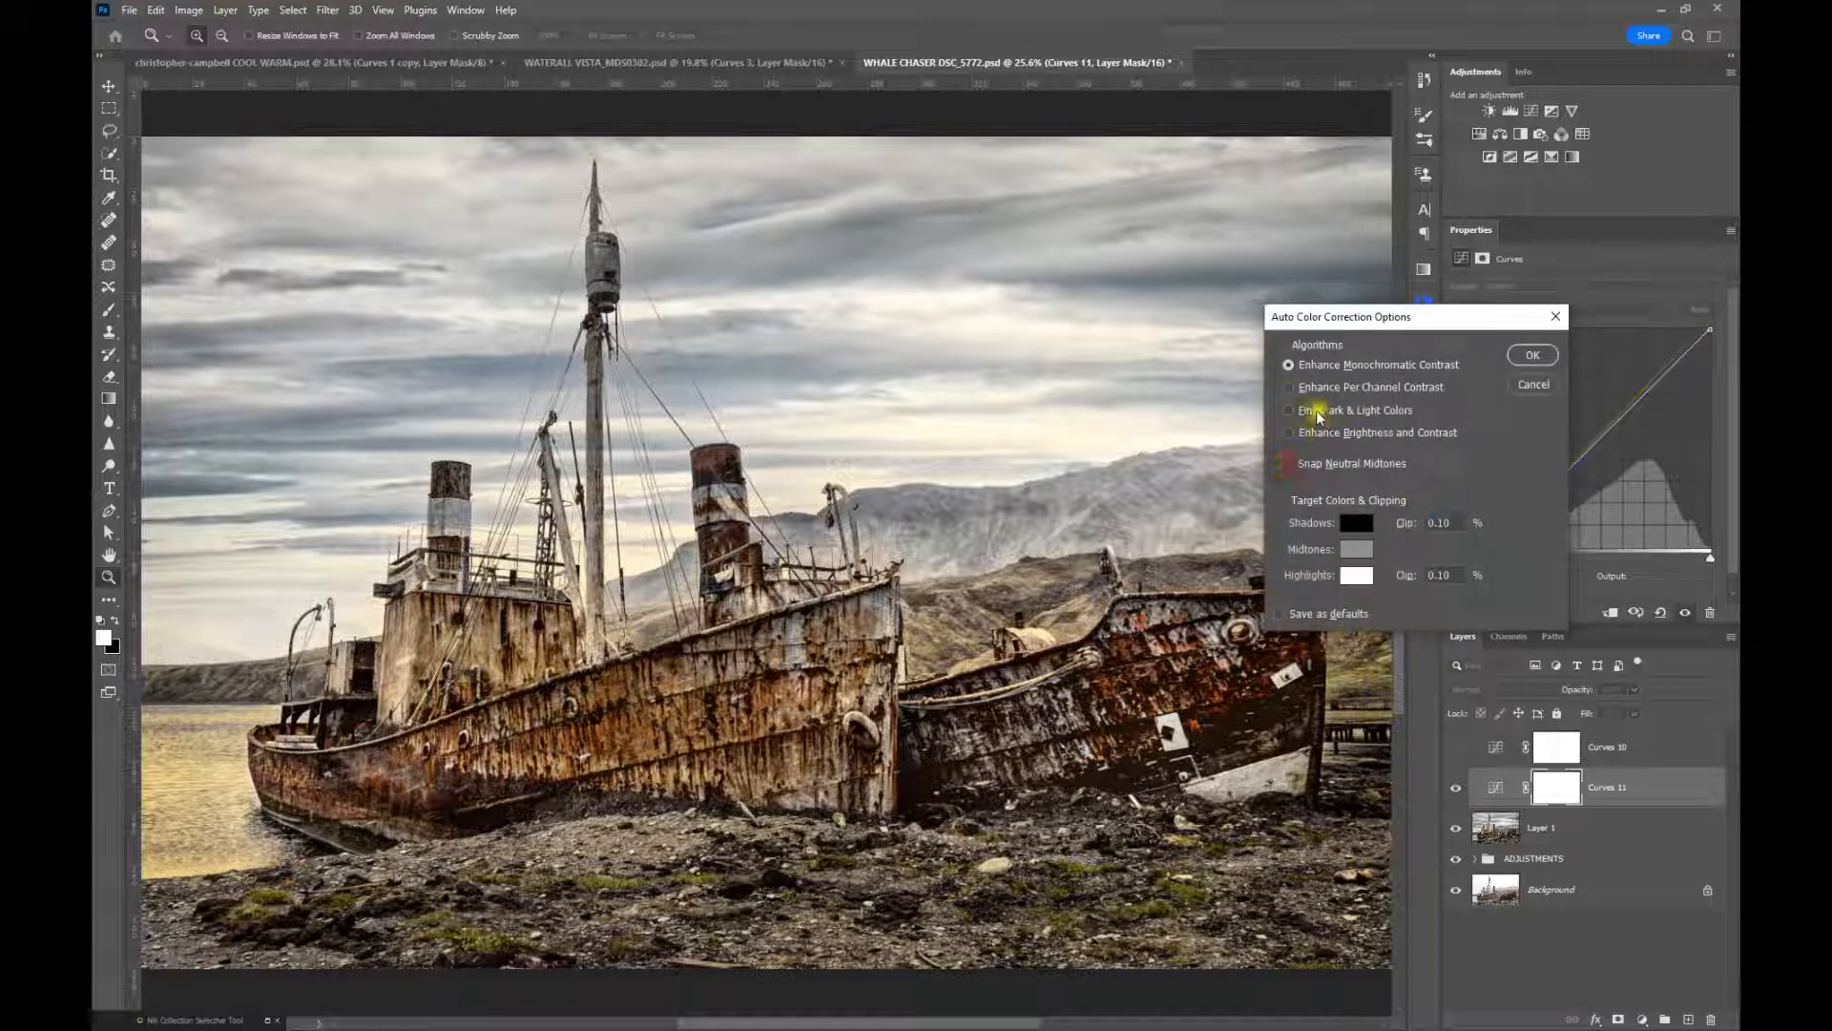
Try the Enhance Per Channel Contrast, Find Dark & Light Colors, and Enhance Brightness and Contrast algorithms on the ship photo
left_click(1290, 387)
left_click(1292, 388)
left_click(1289, 409)
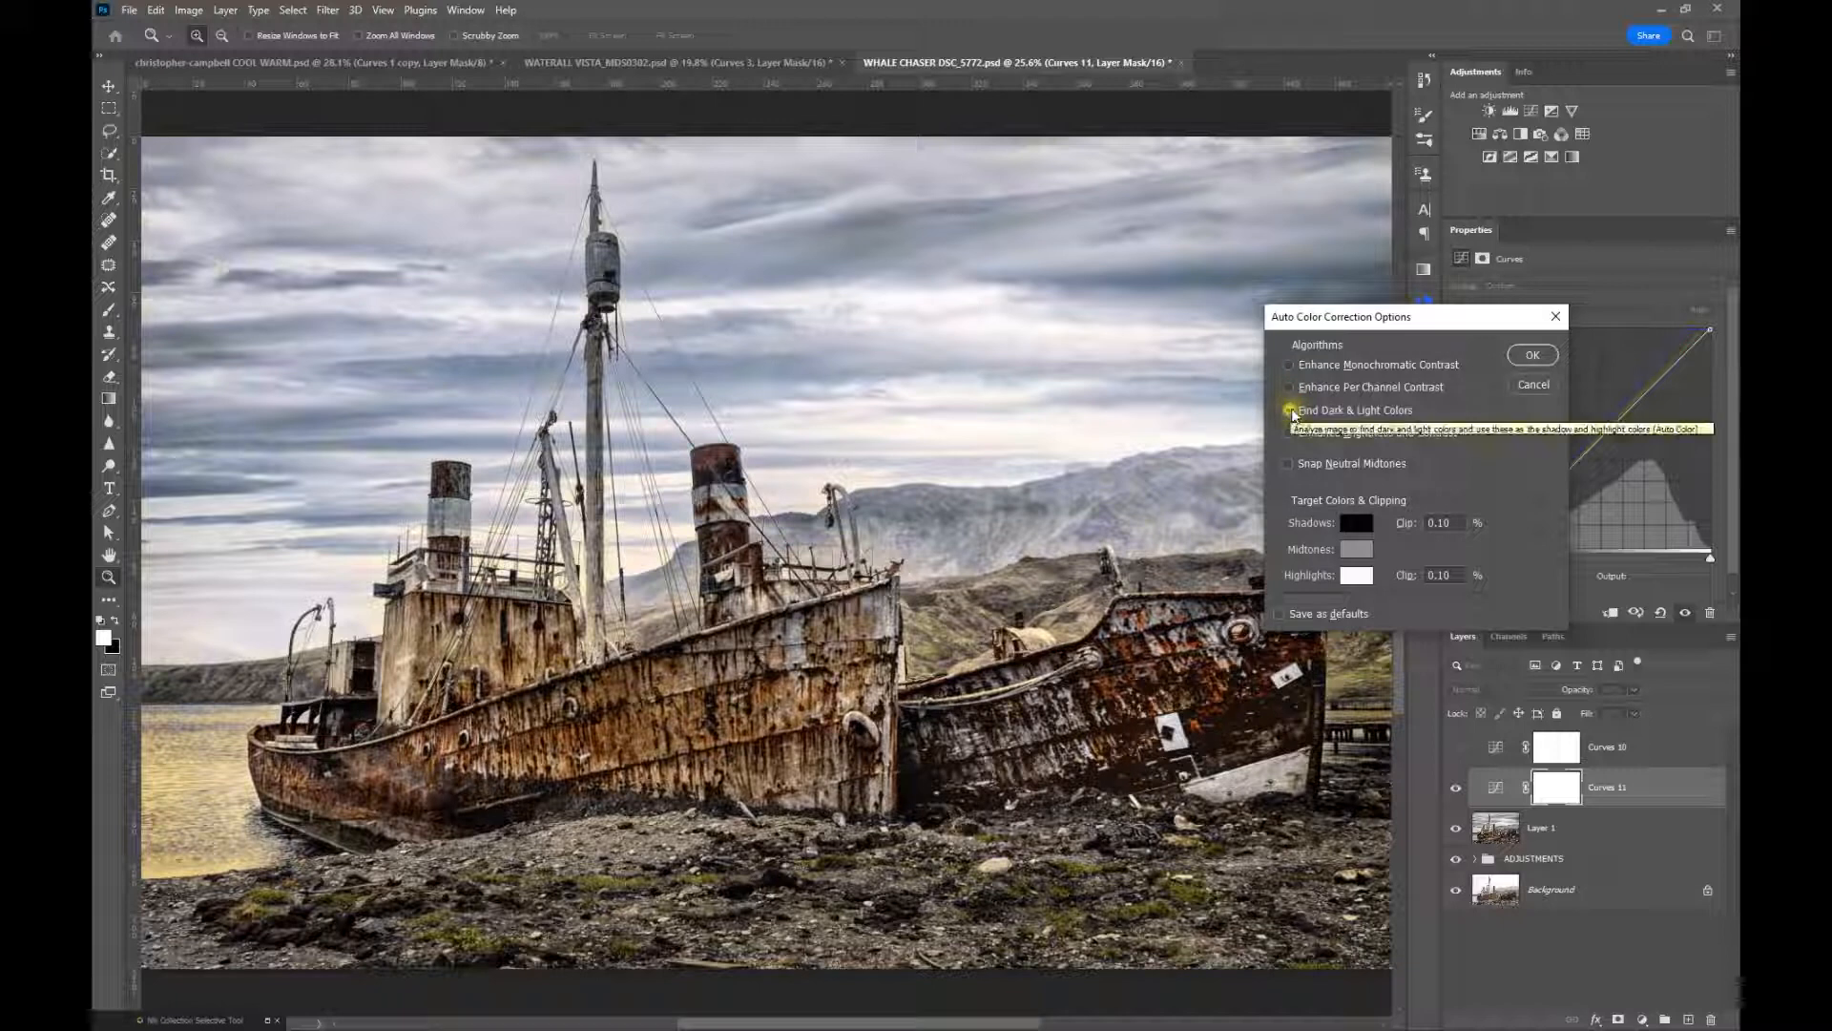
left_click(1290, 433)
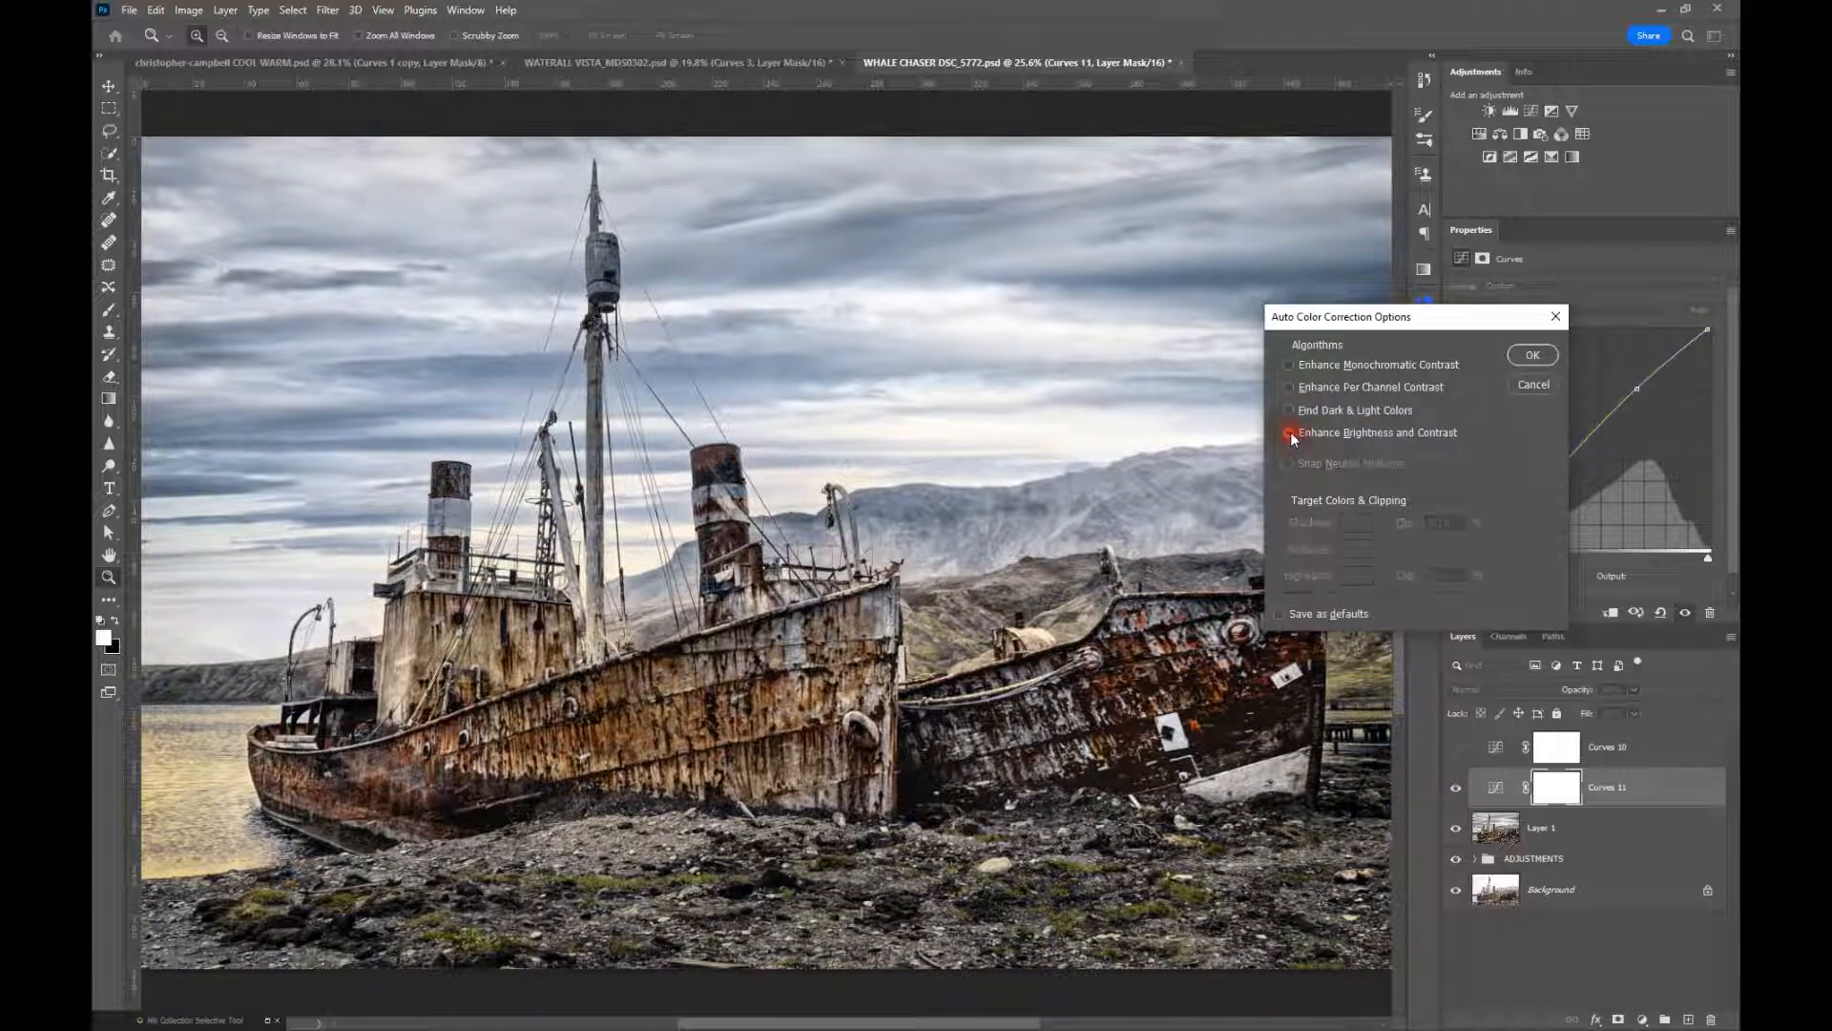
left_click(1291, 433)
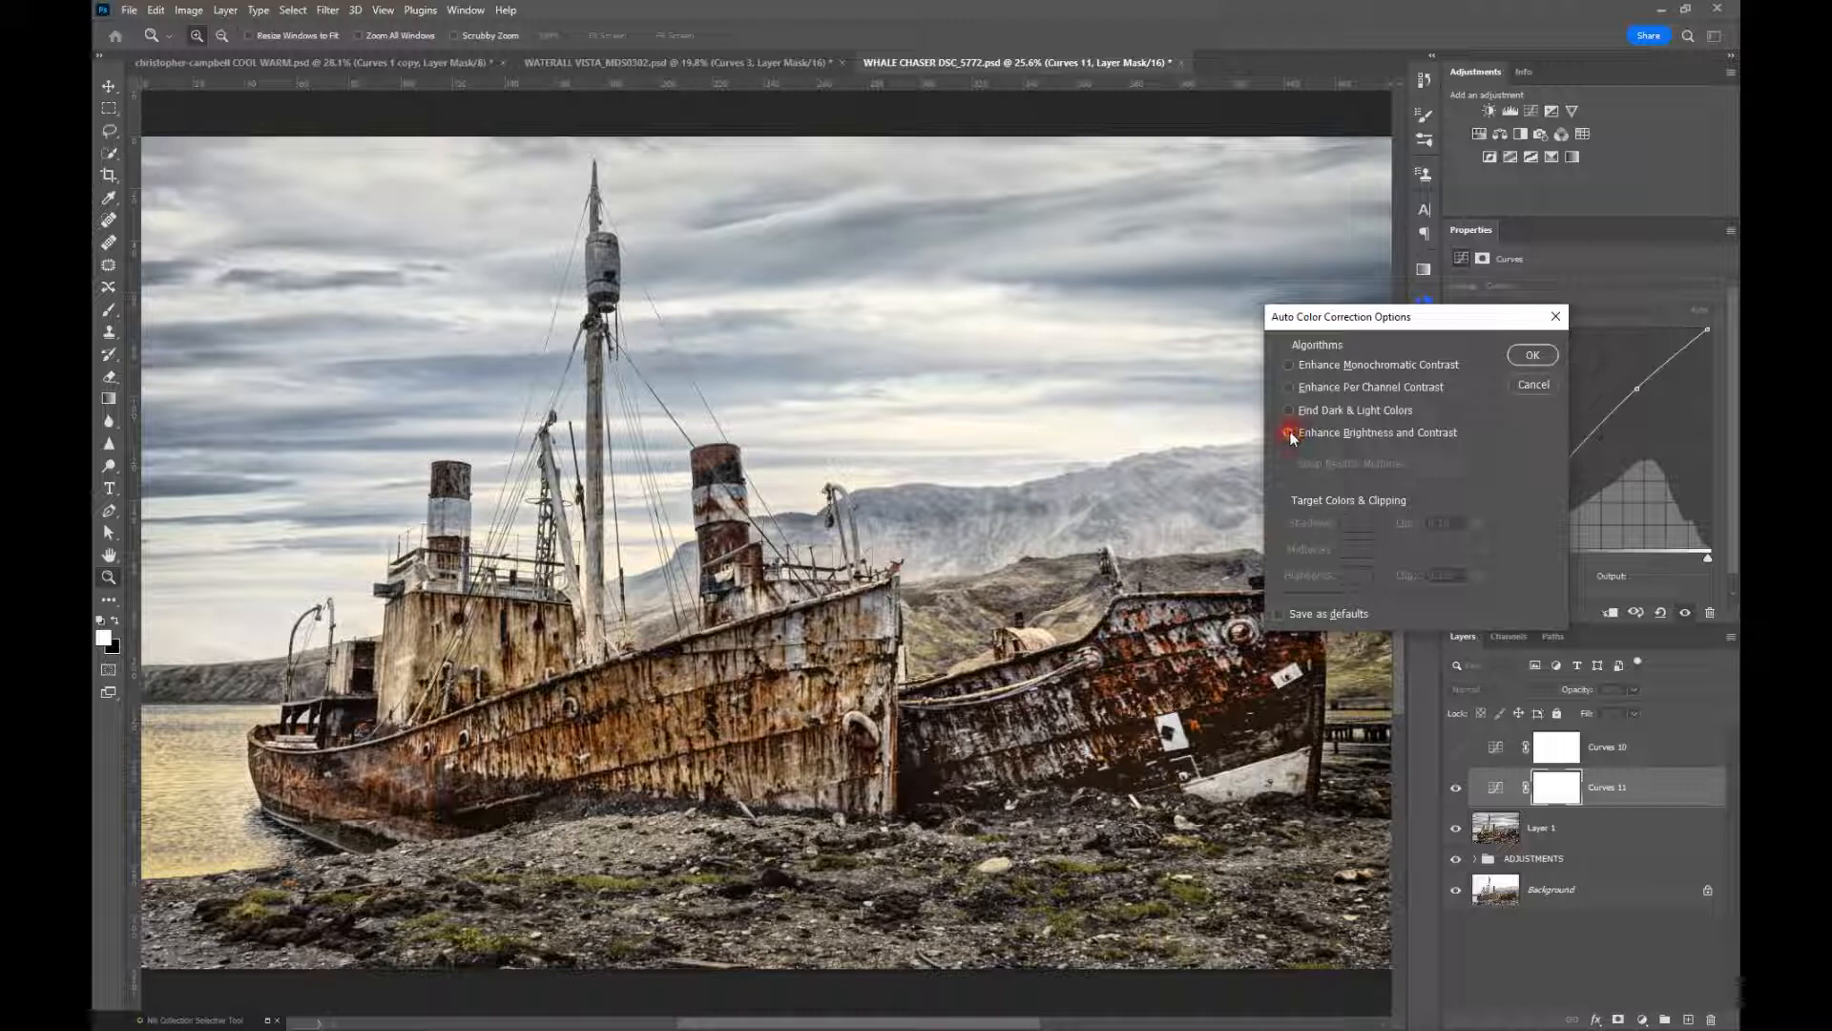
Compare monochromatic contrast with brightness and contrast, and accept Enhance Monochromatic Contrast with Snap Neutral Midtones on
left_click(1291, 366)
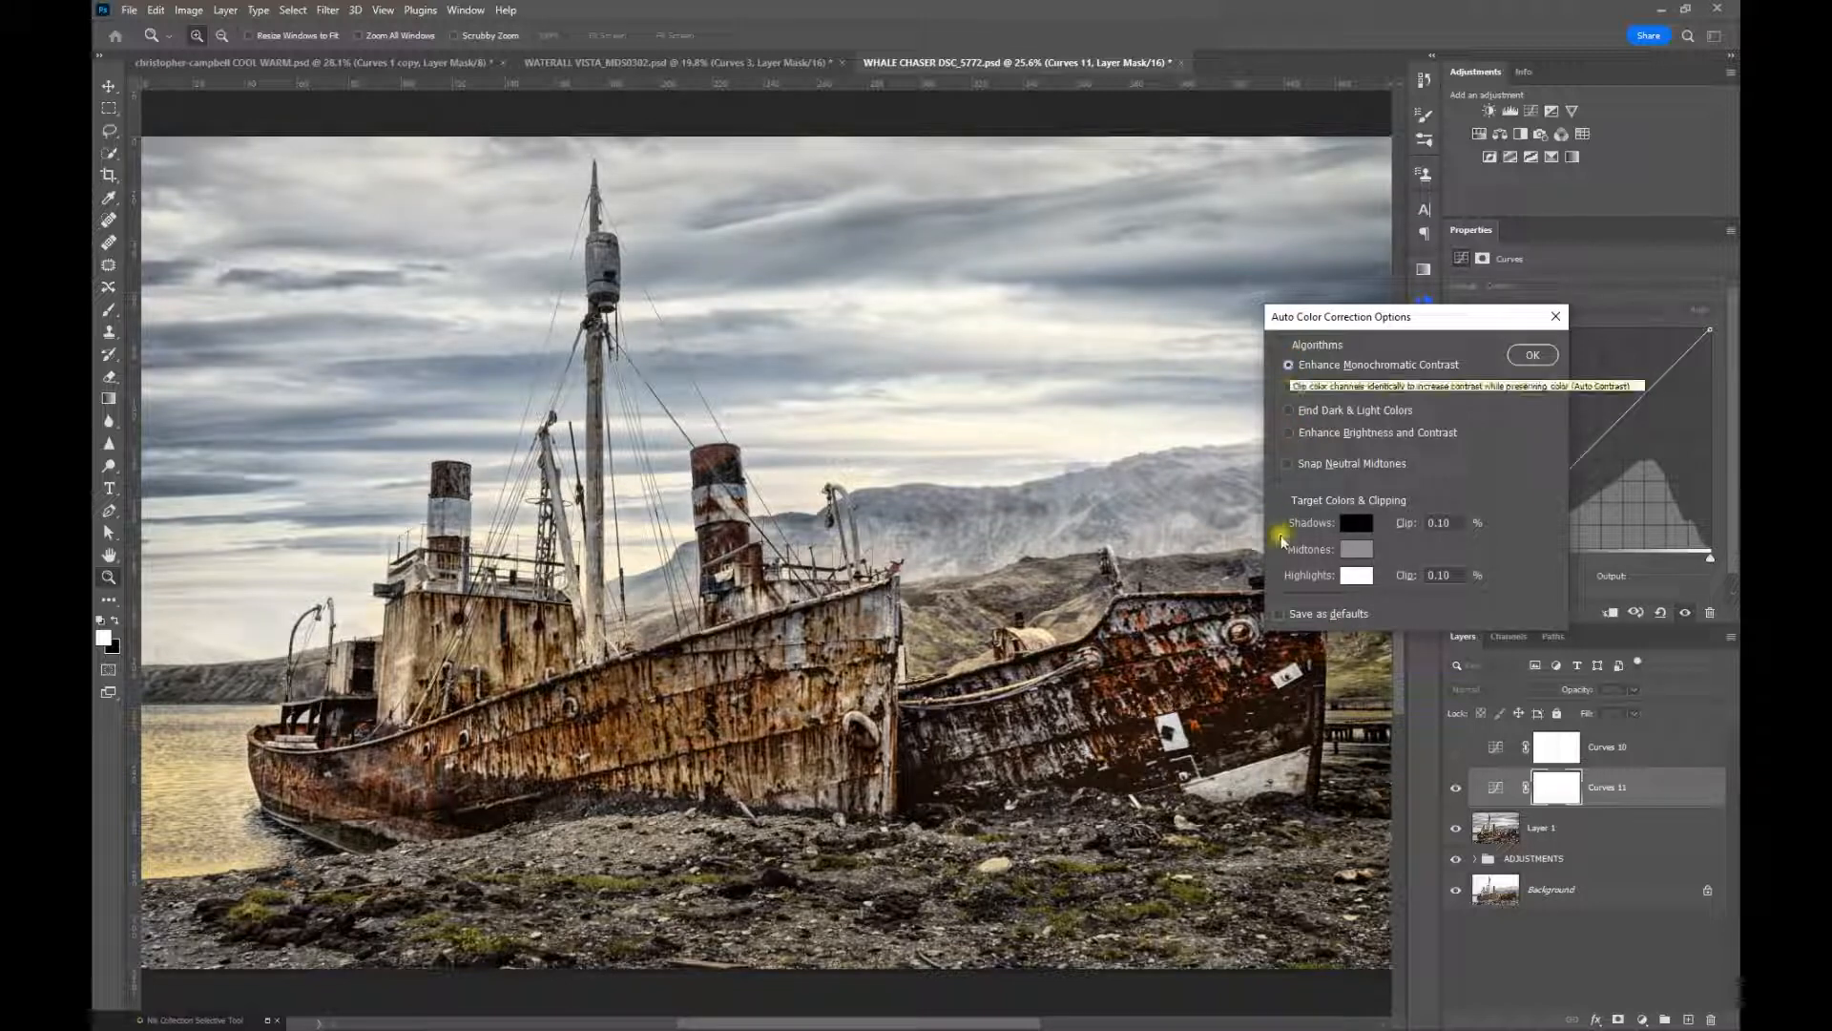
left_click(1289, 432)
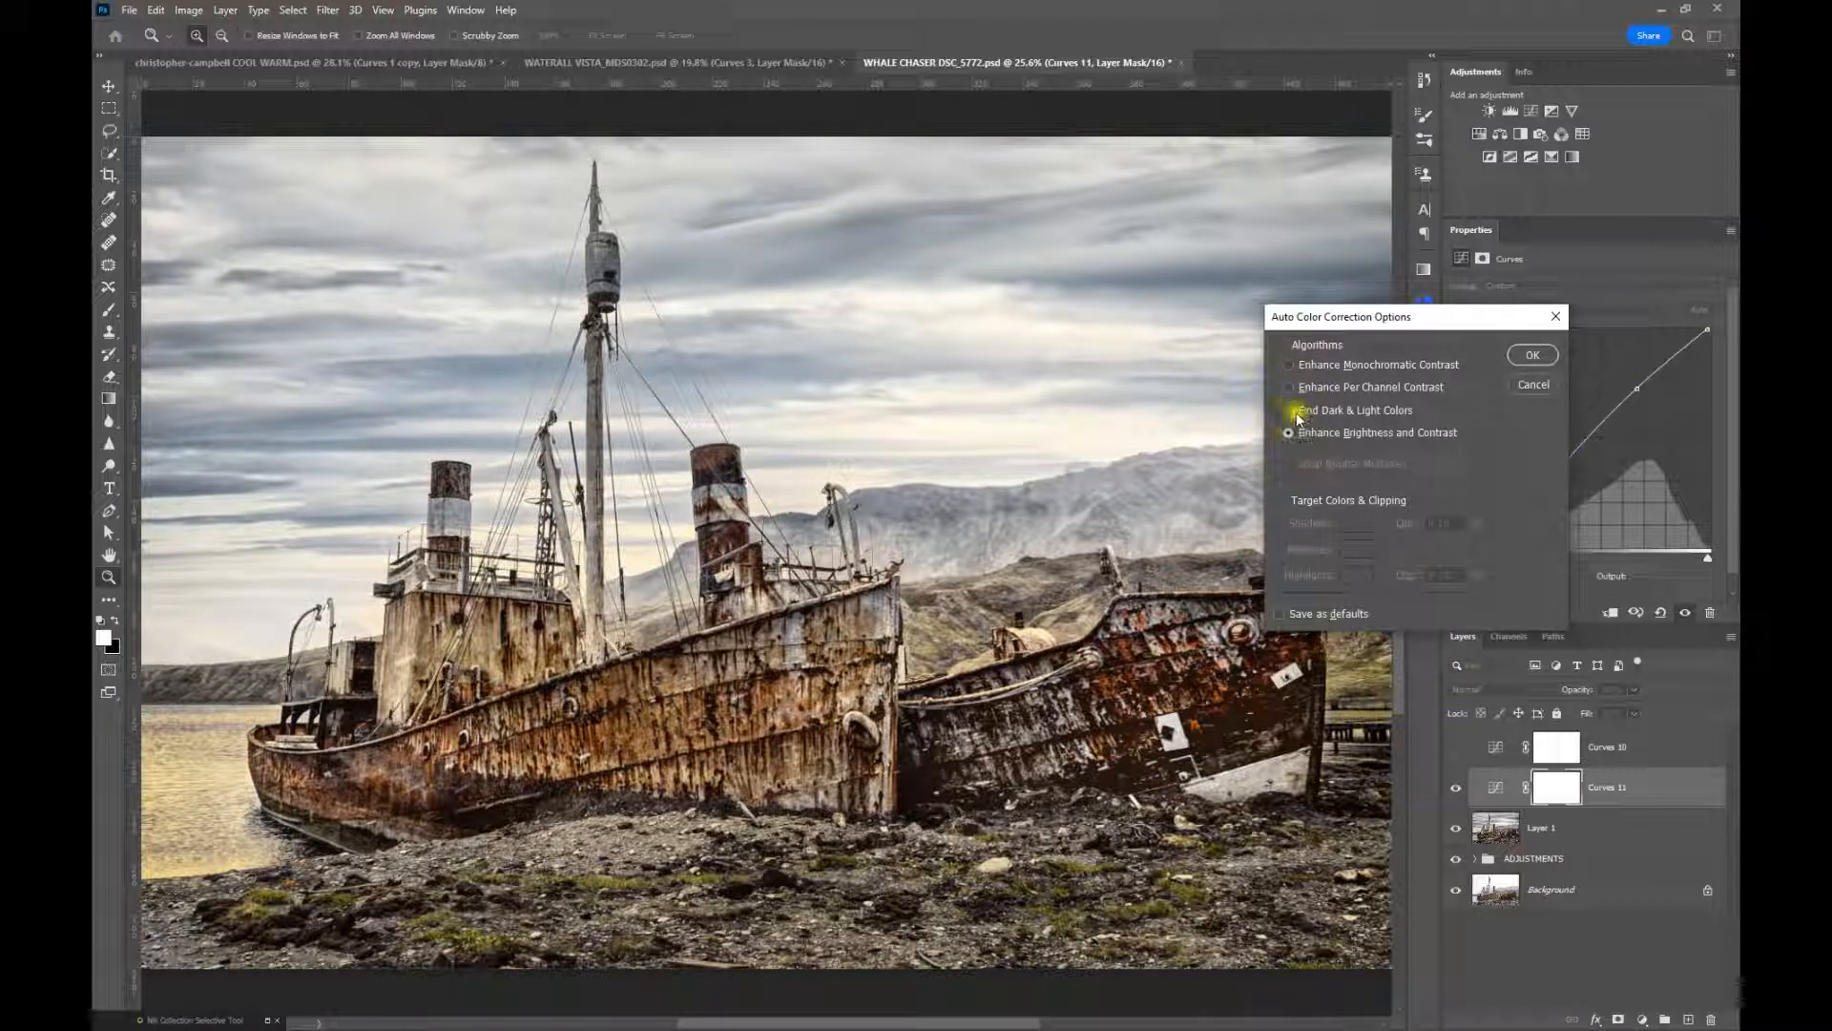
left_click(1289, 364)
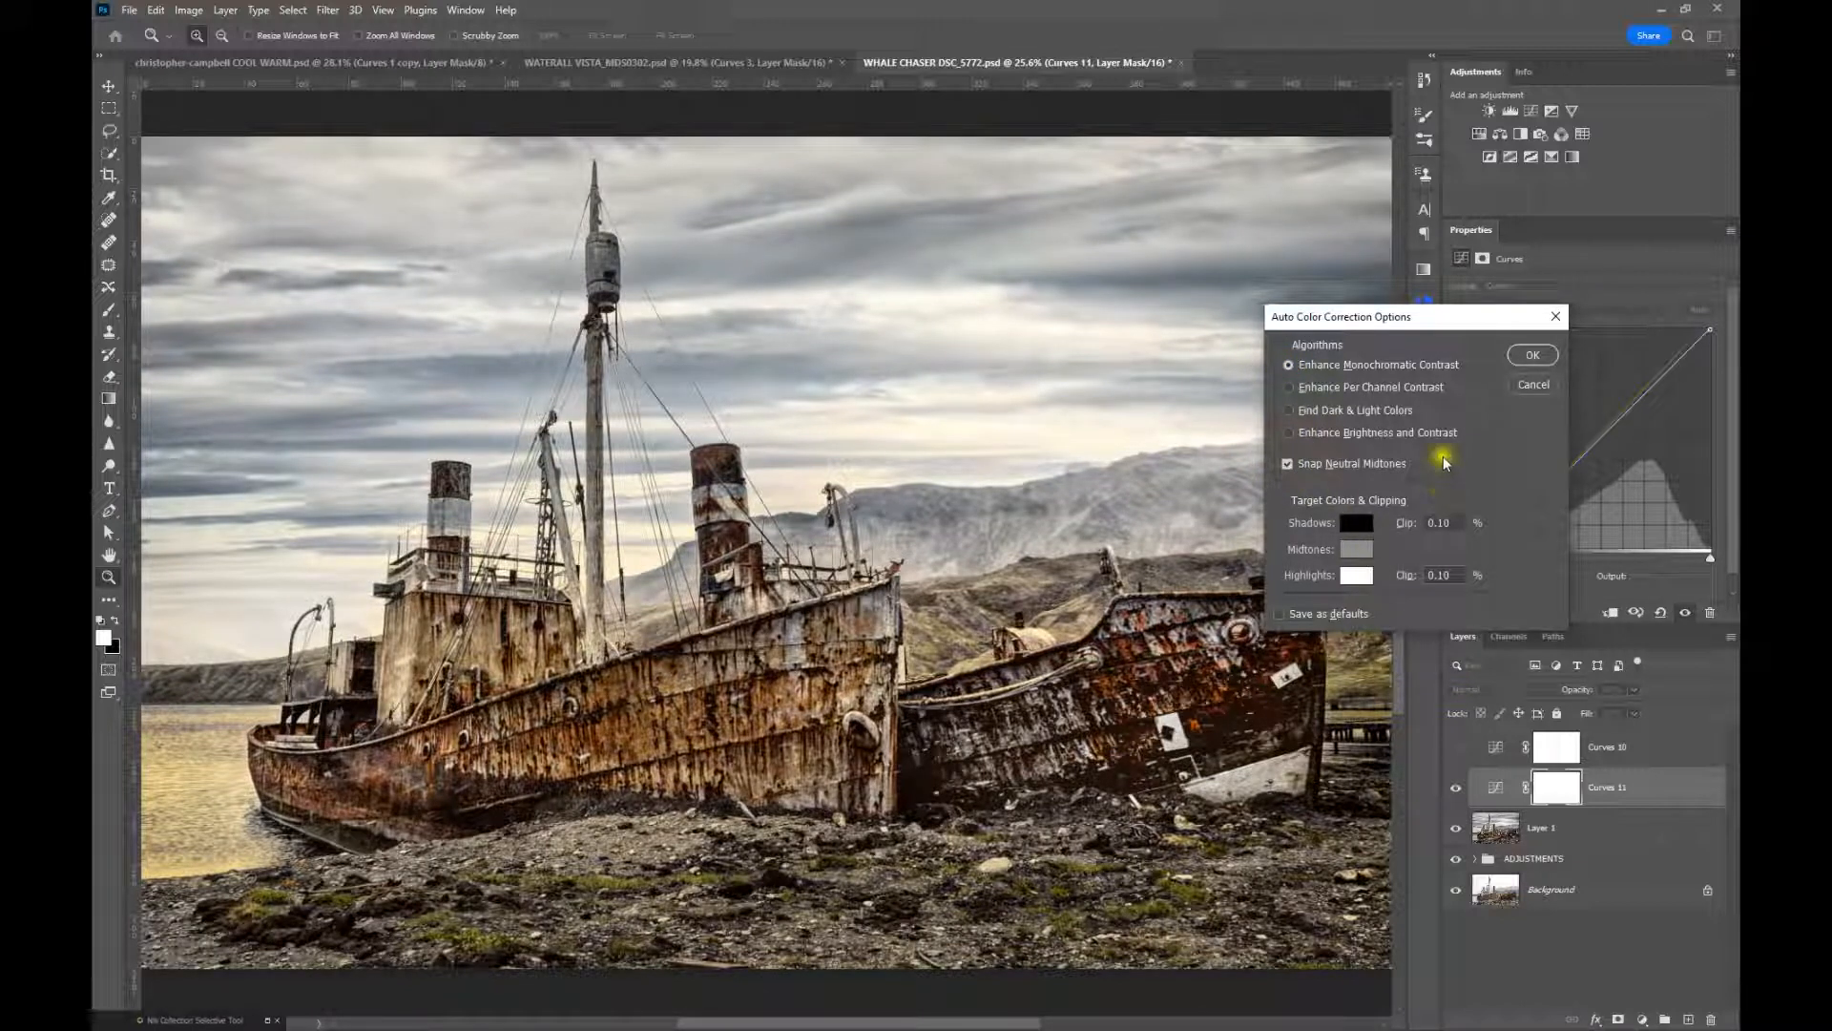
left_click(1525, 355)
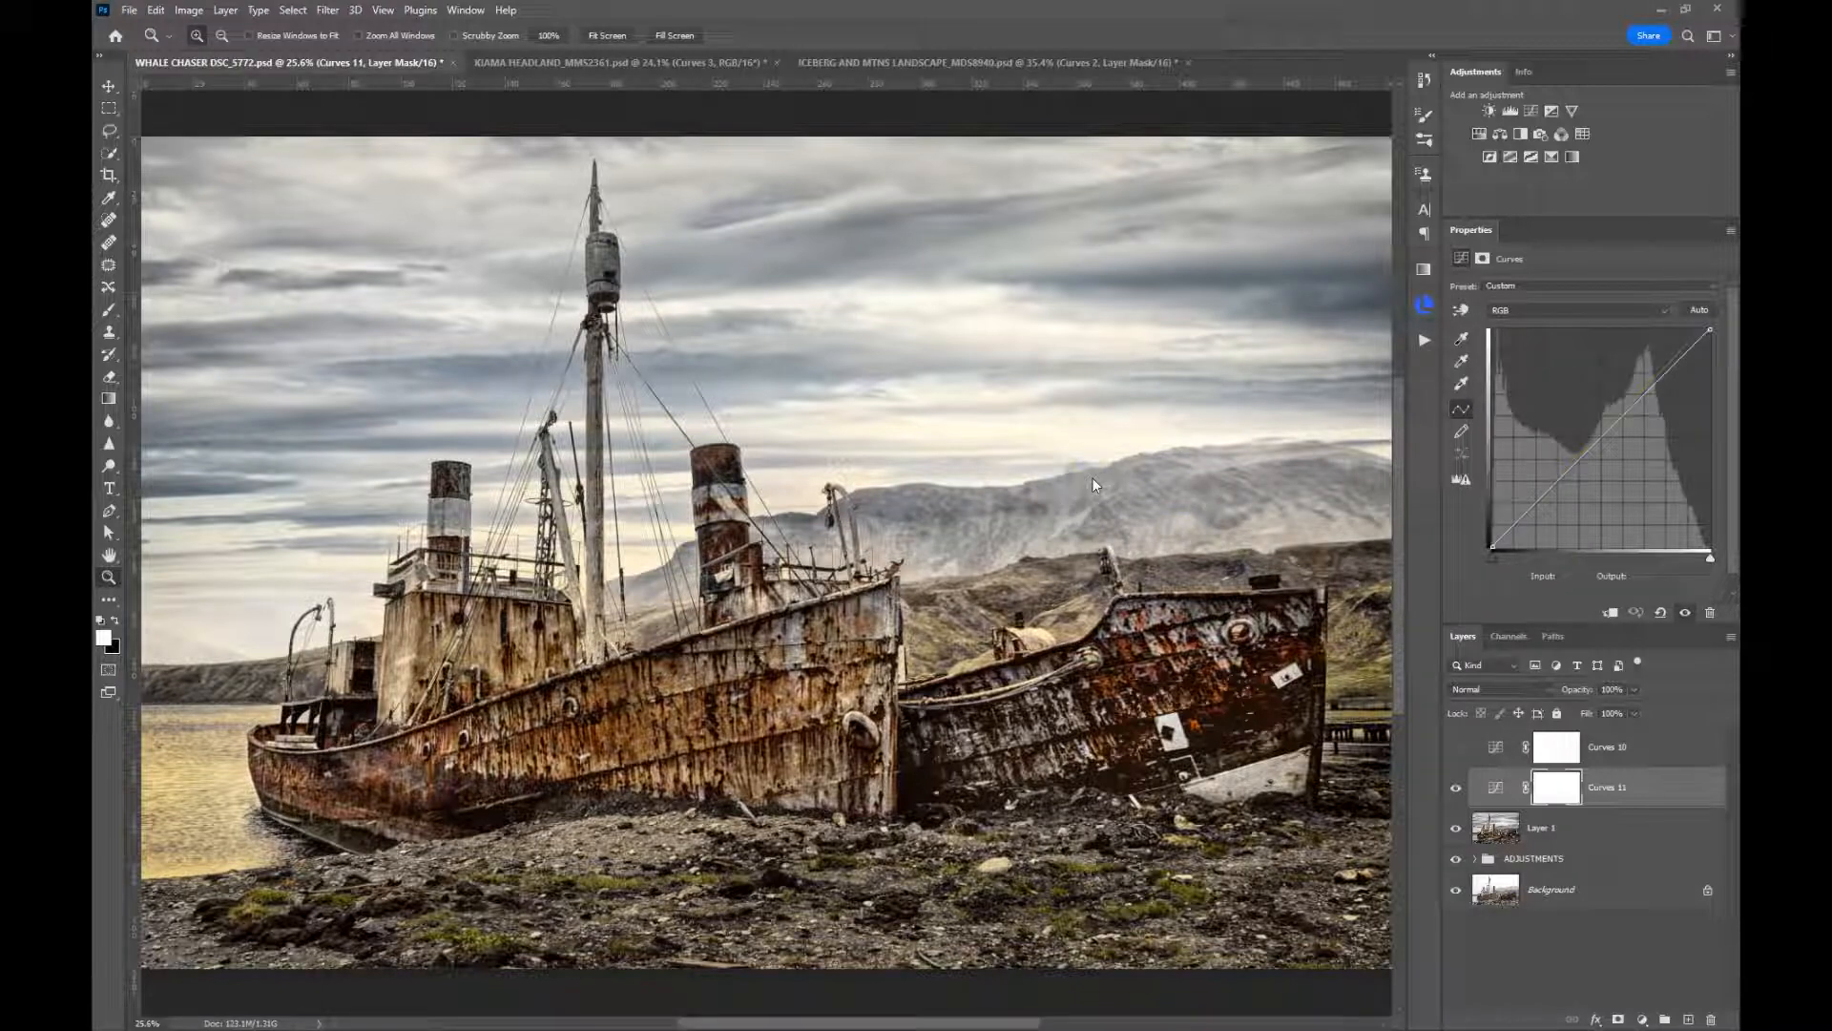
Switch to the KIAMA HEADLAND_MMS2361 document, add a Curves adjustment layer, and activate its on-image targeted adjustment
left_click(609, 59)
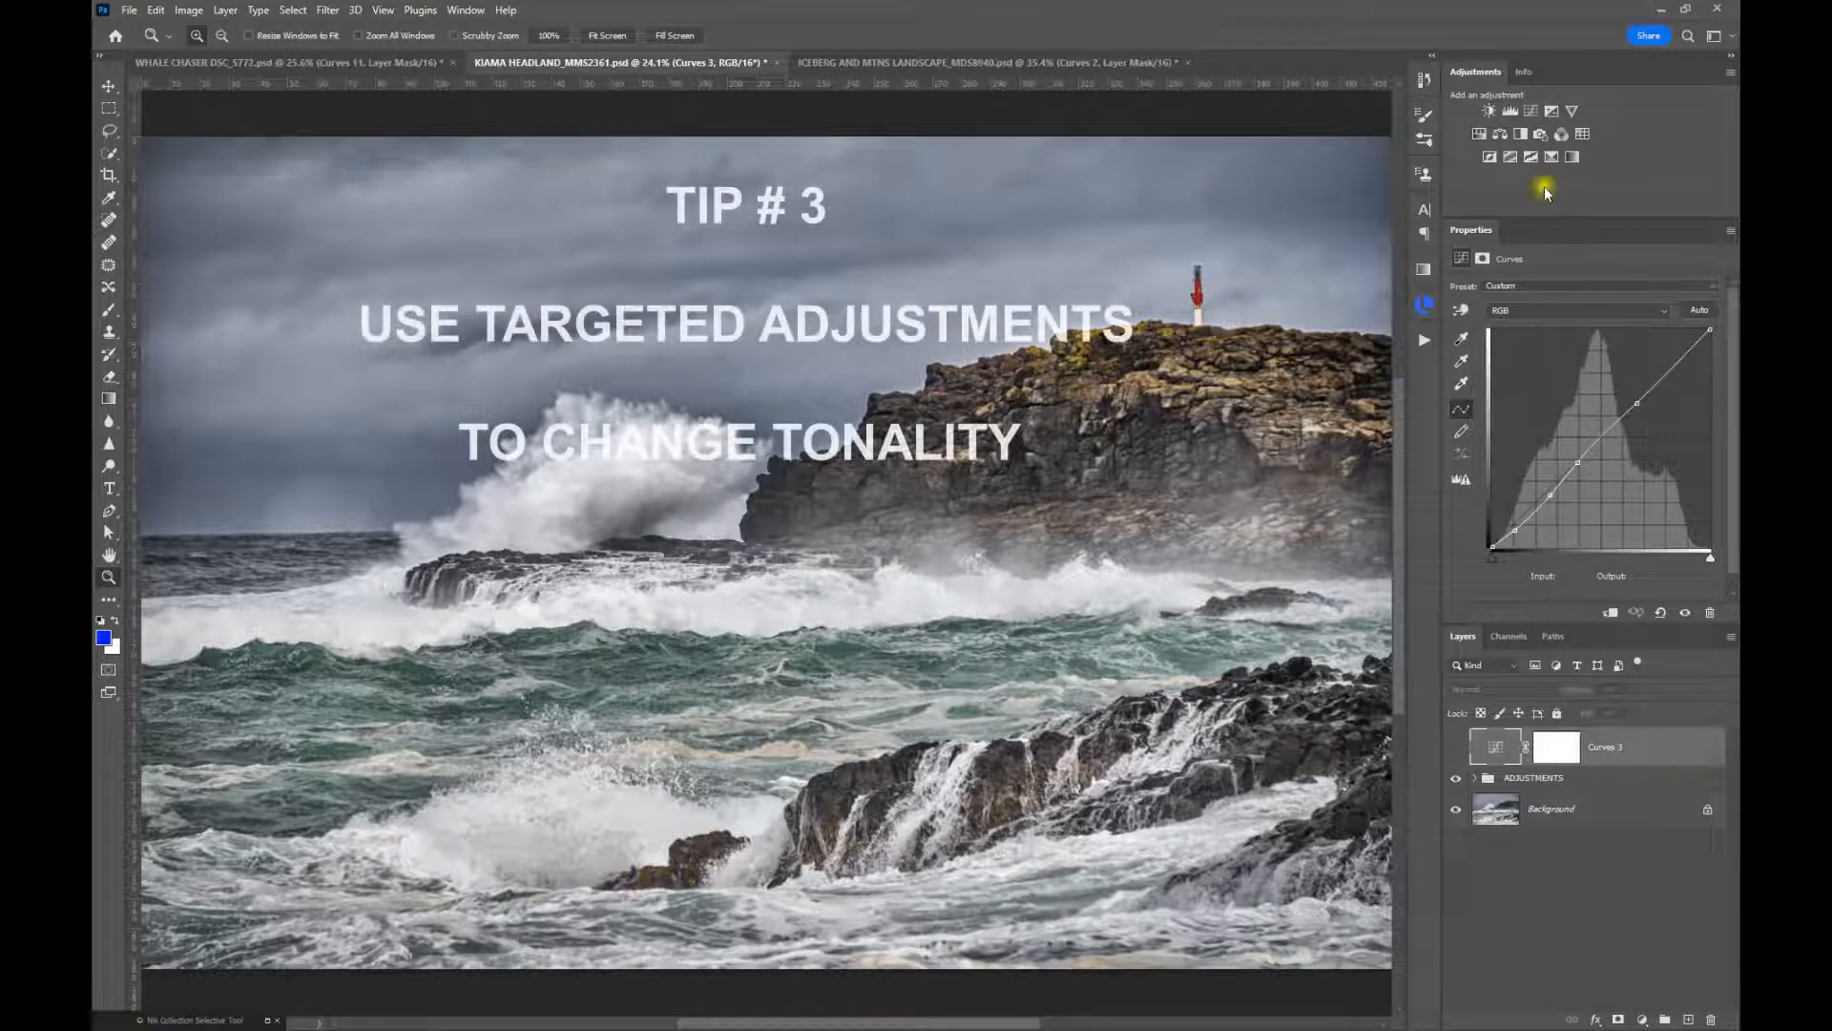
left_click(1533, 113)
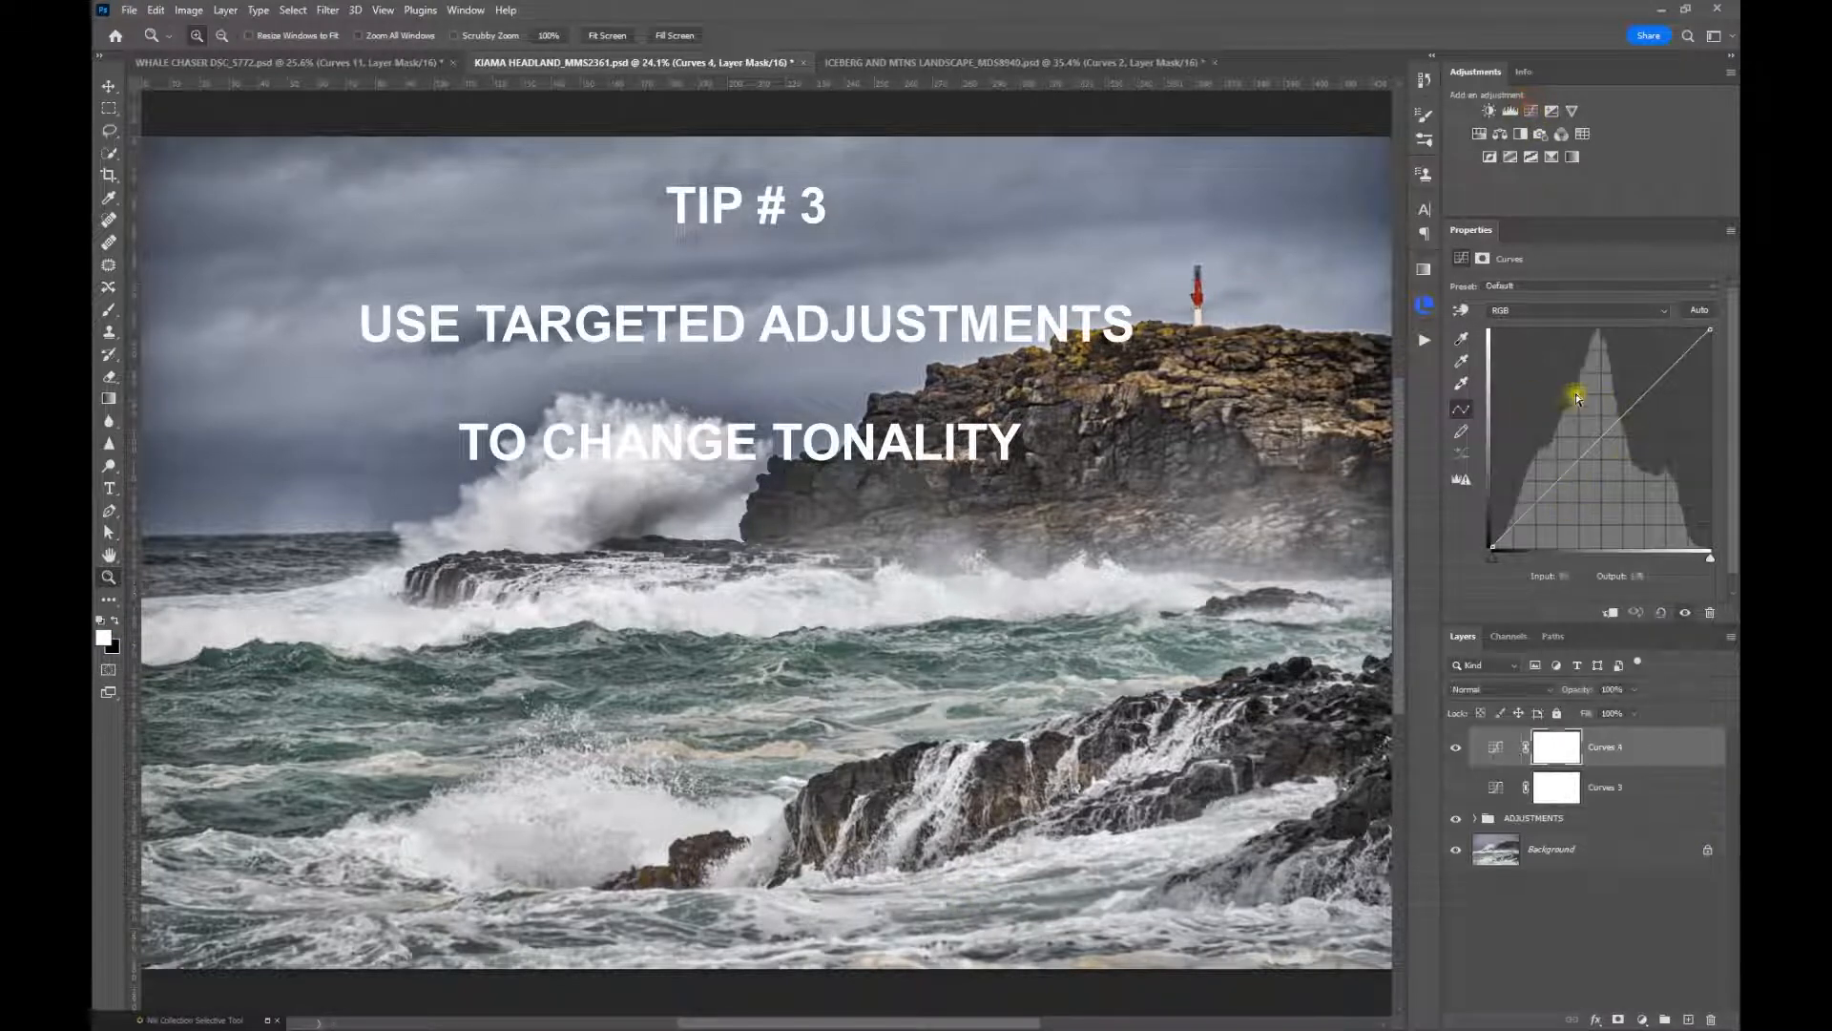
left_click(1462, 311)
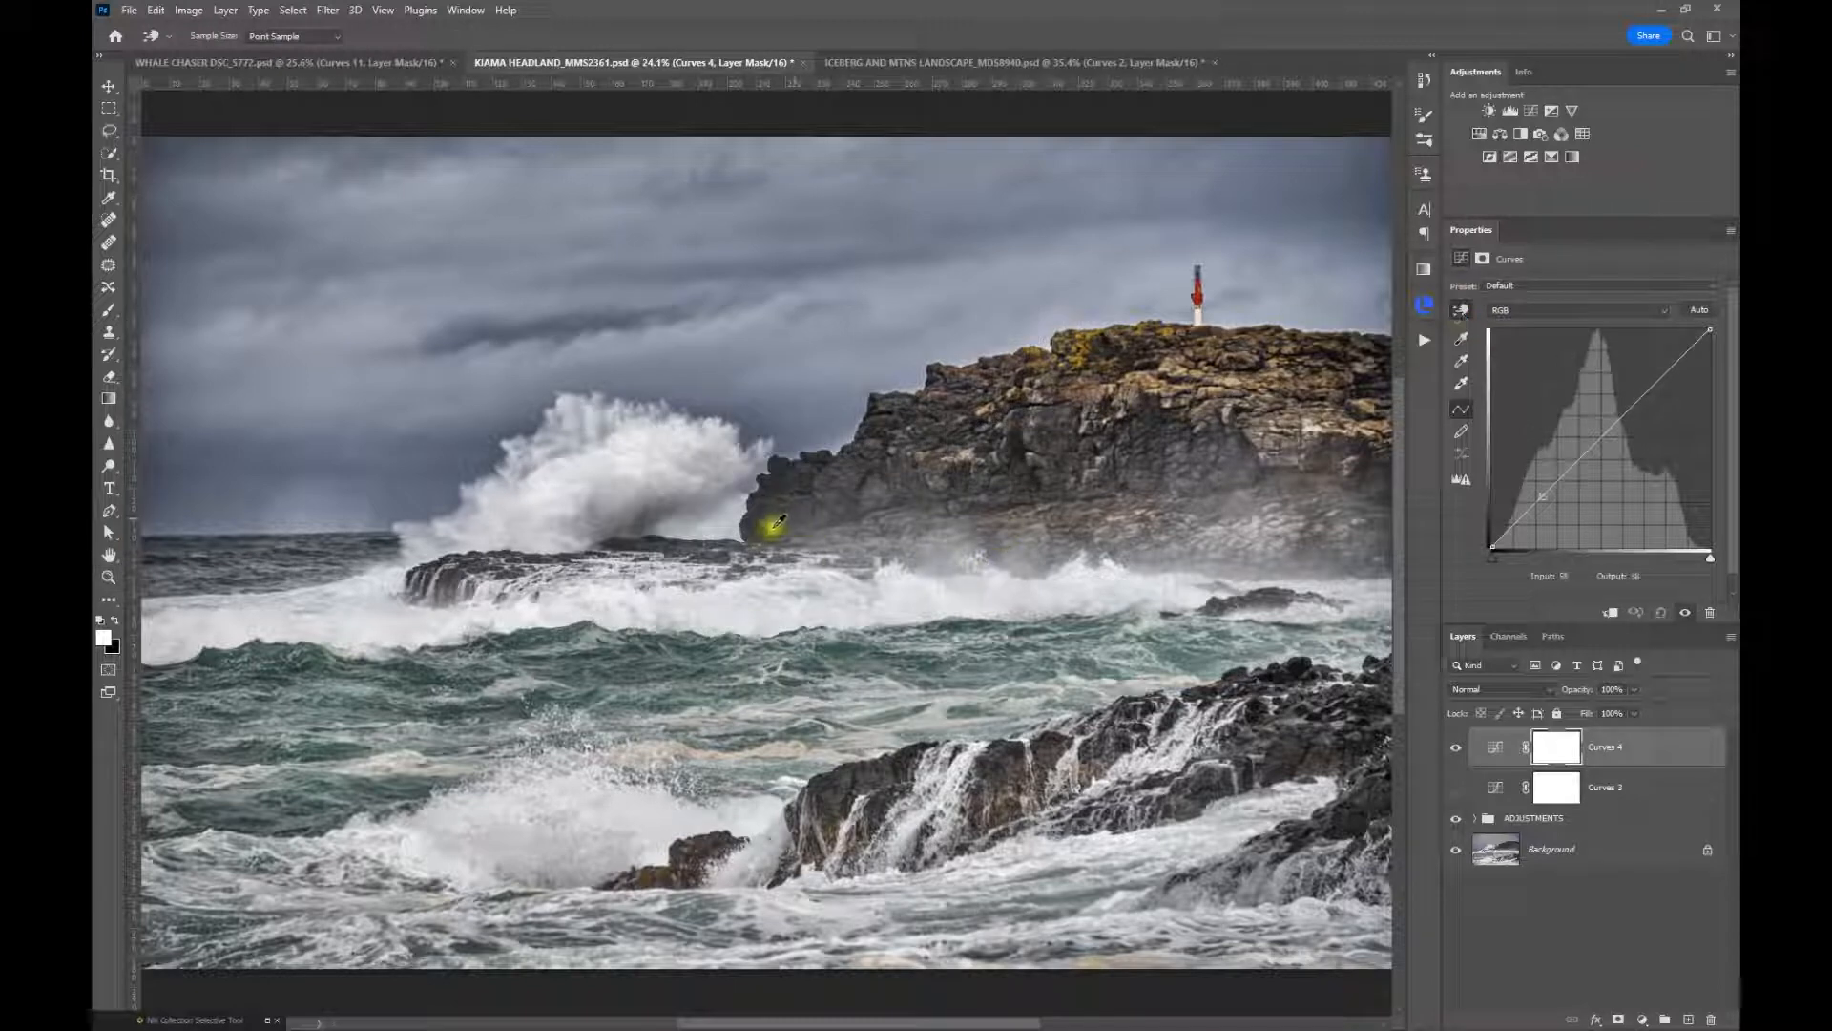
Sample the dark headland rock, lower curve input 46 to output 39, anchor the midtones at 129, and set input 74 to output 70
left_click_drag(770, 512, 849, 474)
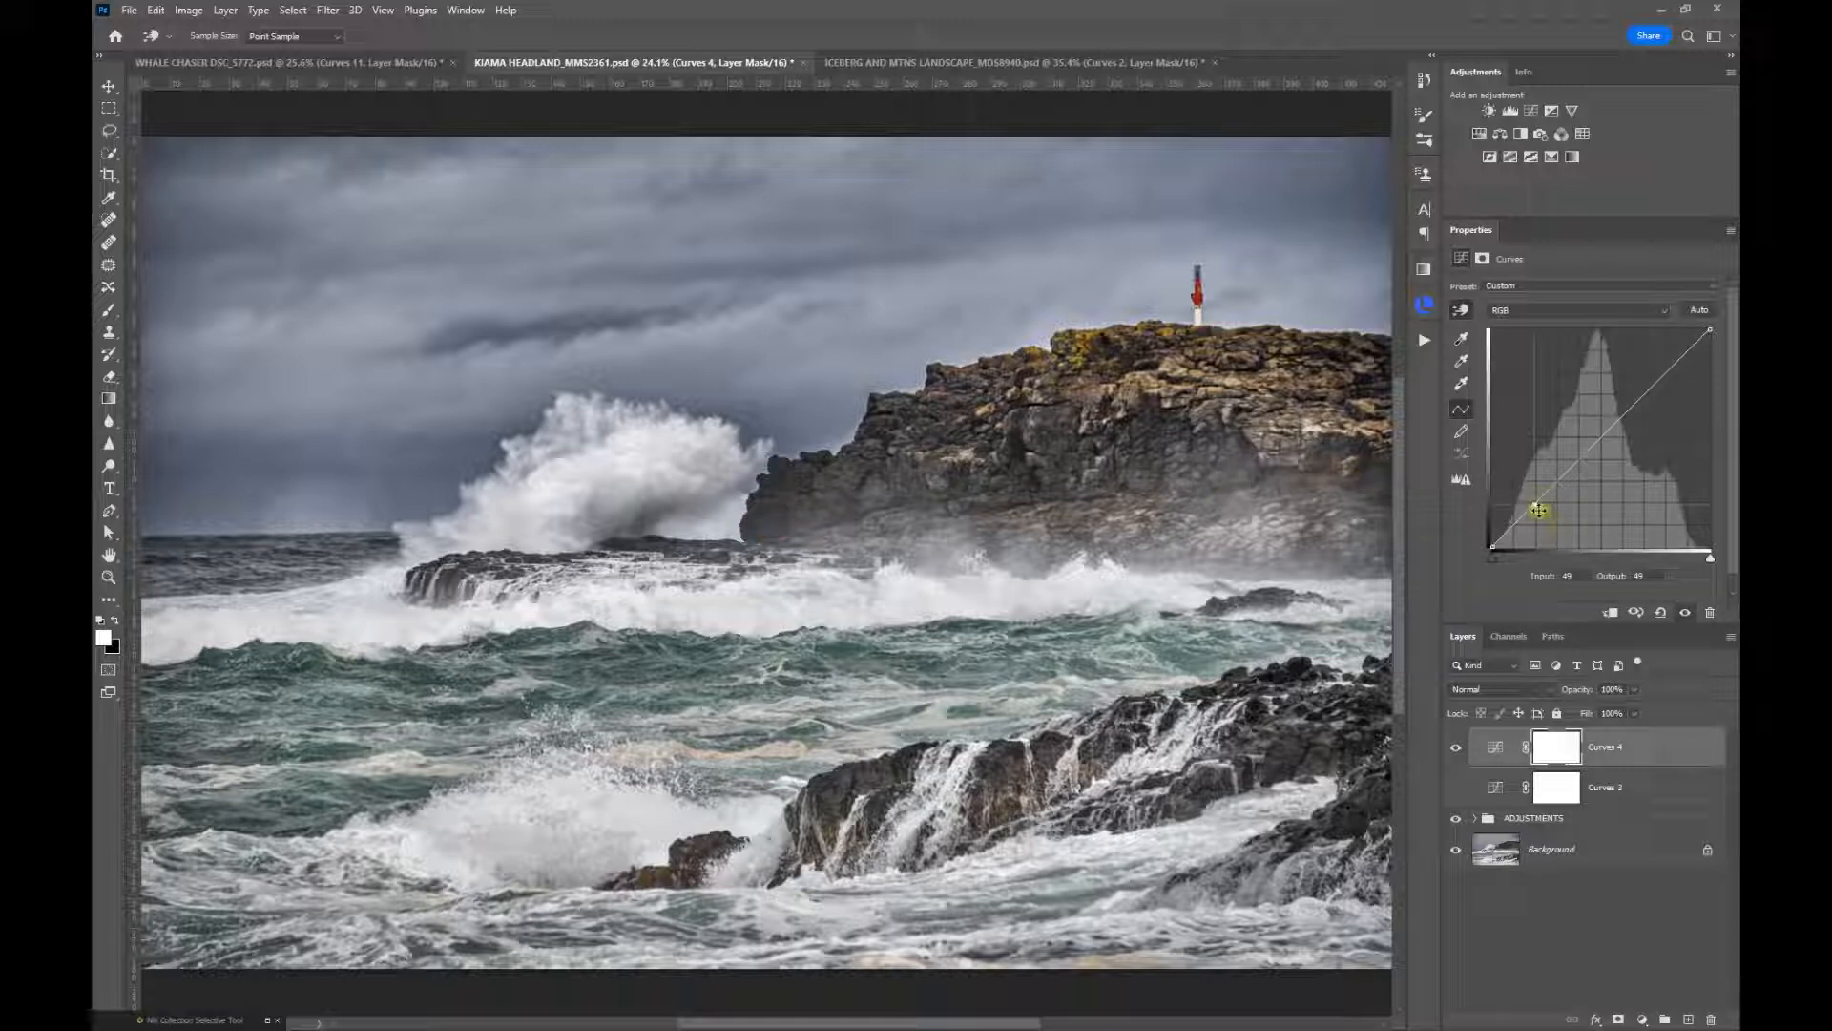
left_click_drag(1534, 504, 1532, 509)
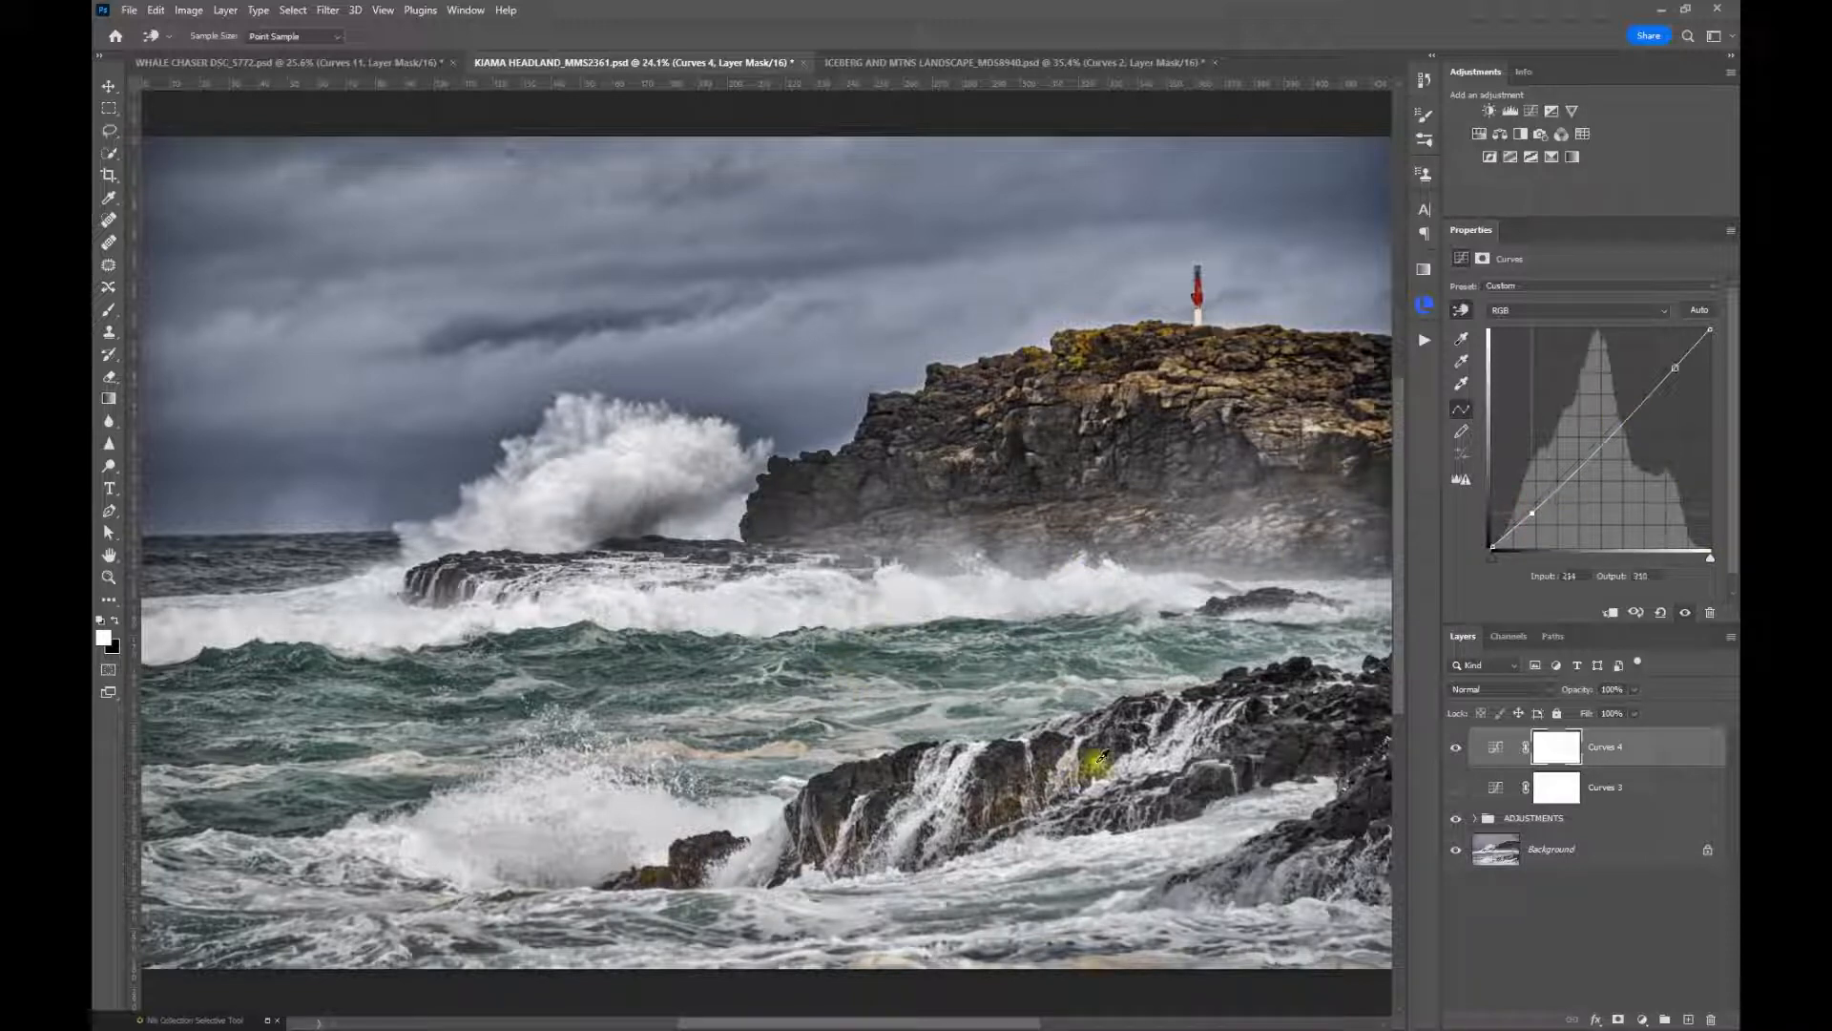
left_click(1602, 437)
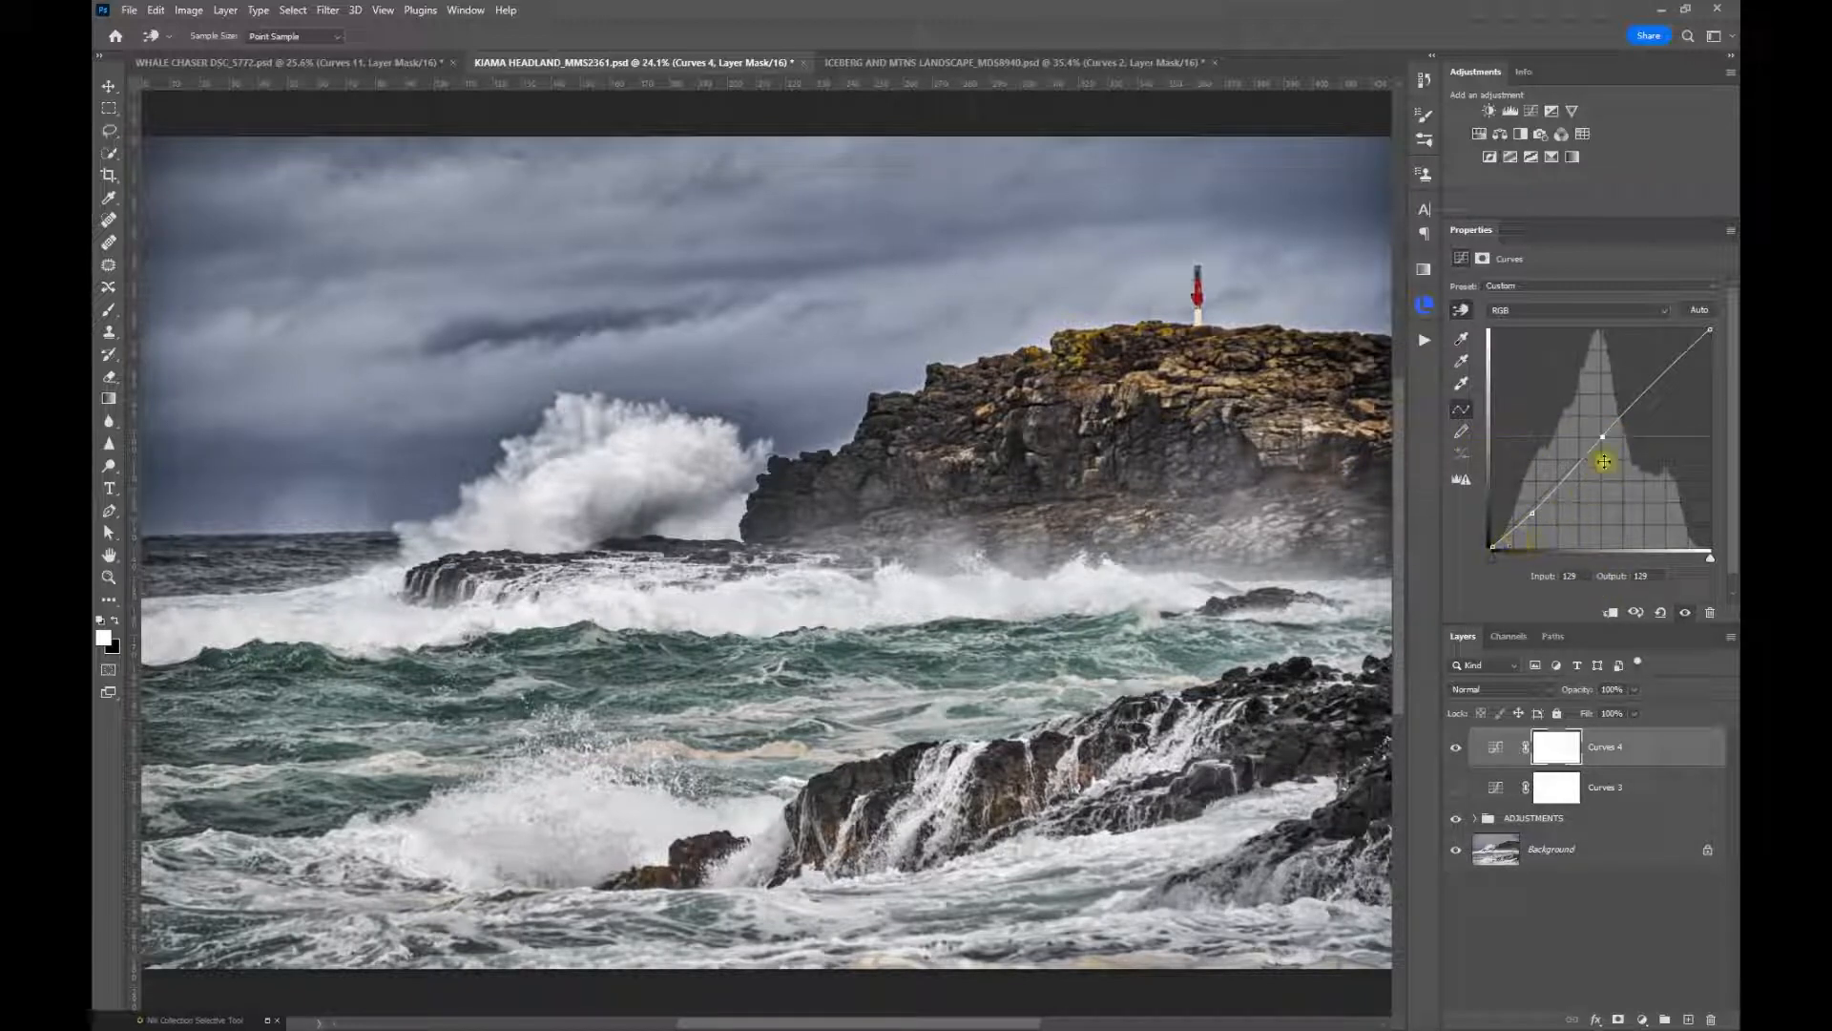
left_click(1557, 485)
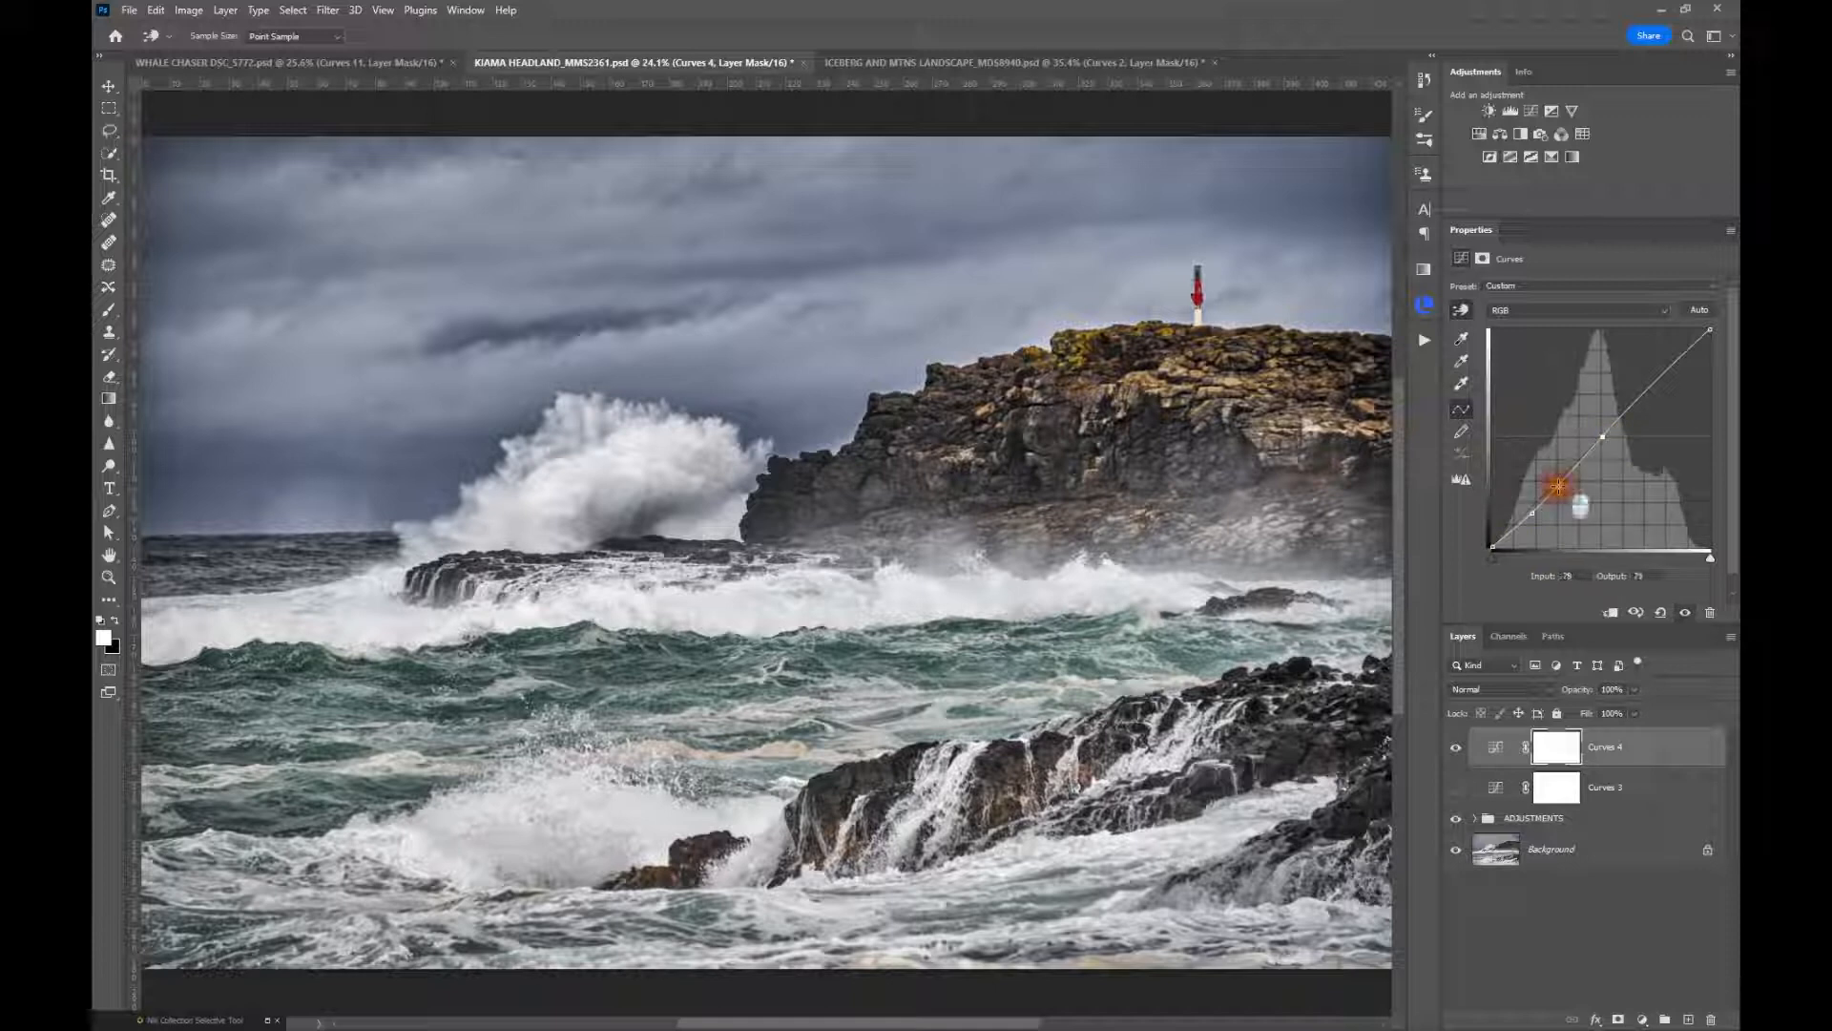
left_click_drag(1558, 486, 1555, 487)
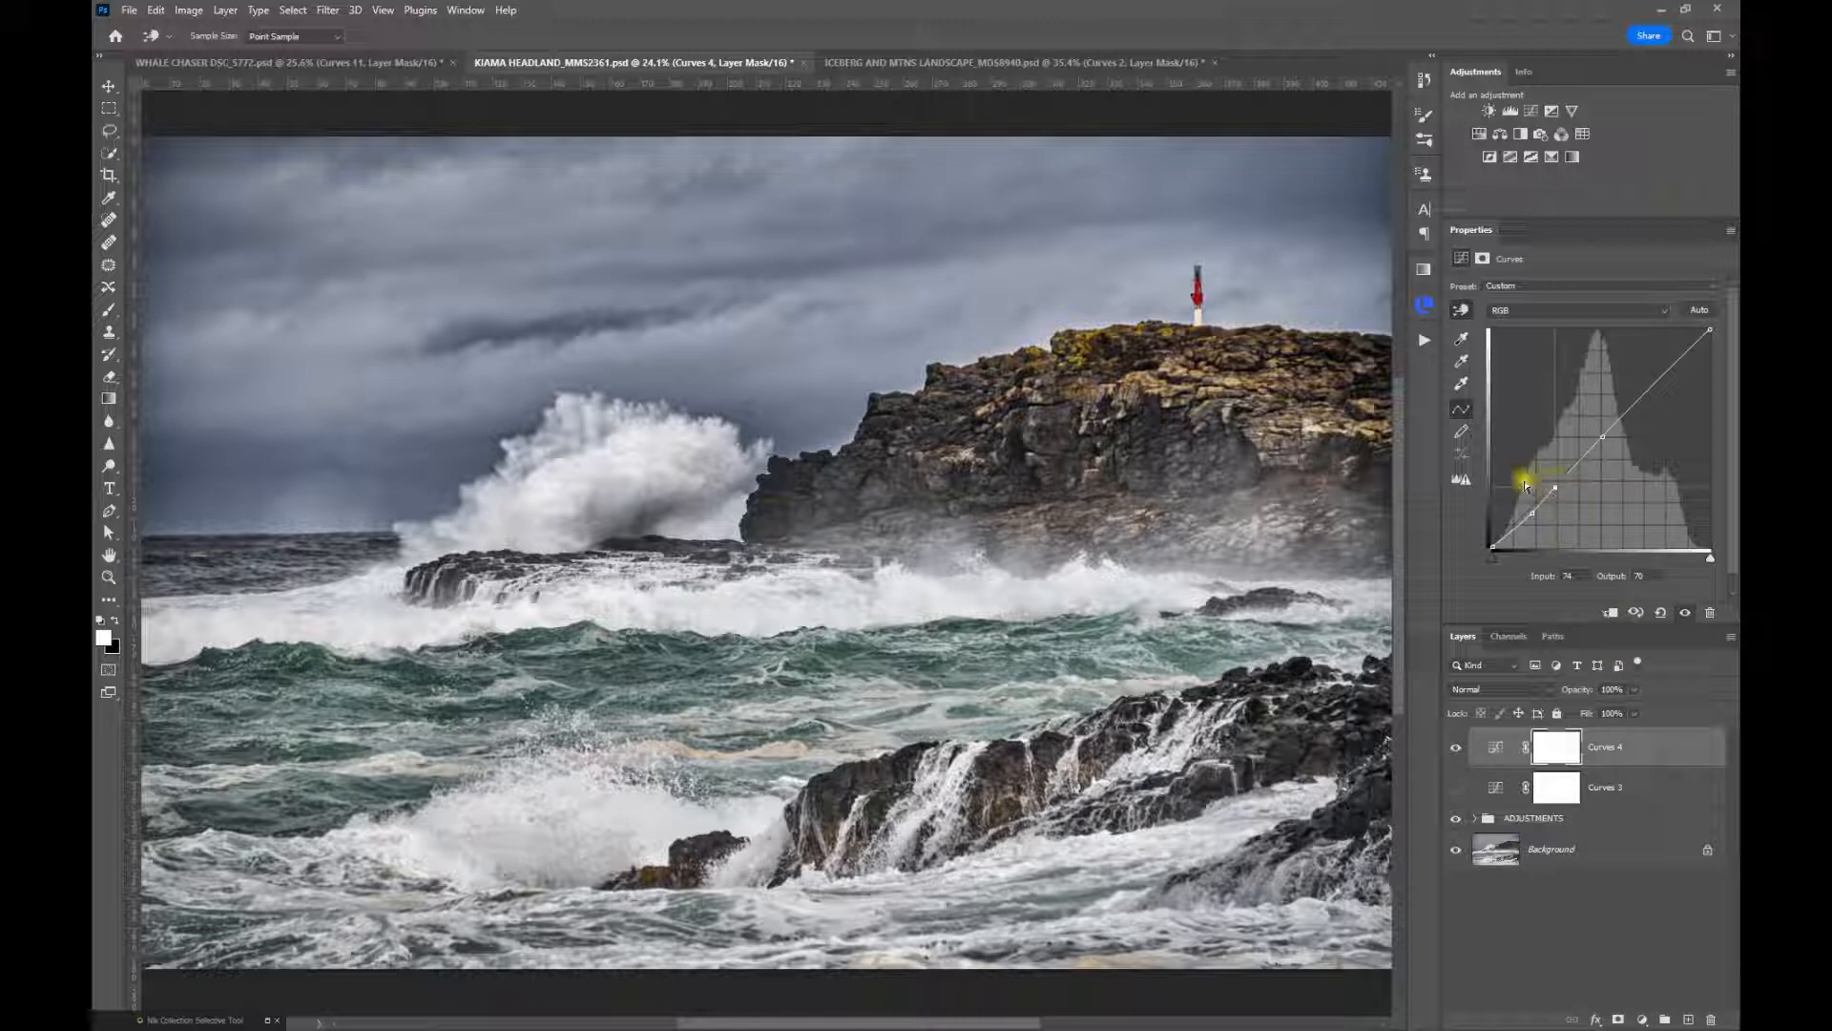
Toggle the Curves 4 layer off and on to compare the tonality of the headland rocks
left_click(1456, 749)
left_click(1457, 749)
left_click(740, 499)
left_click(1122, 317)
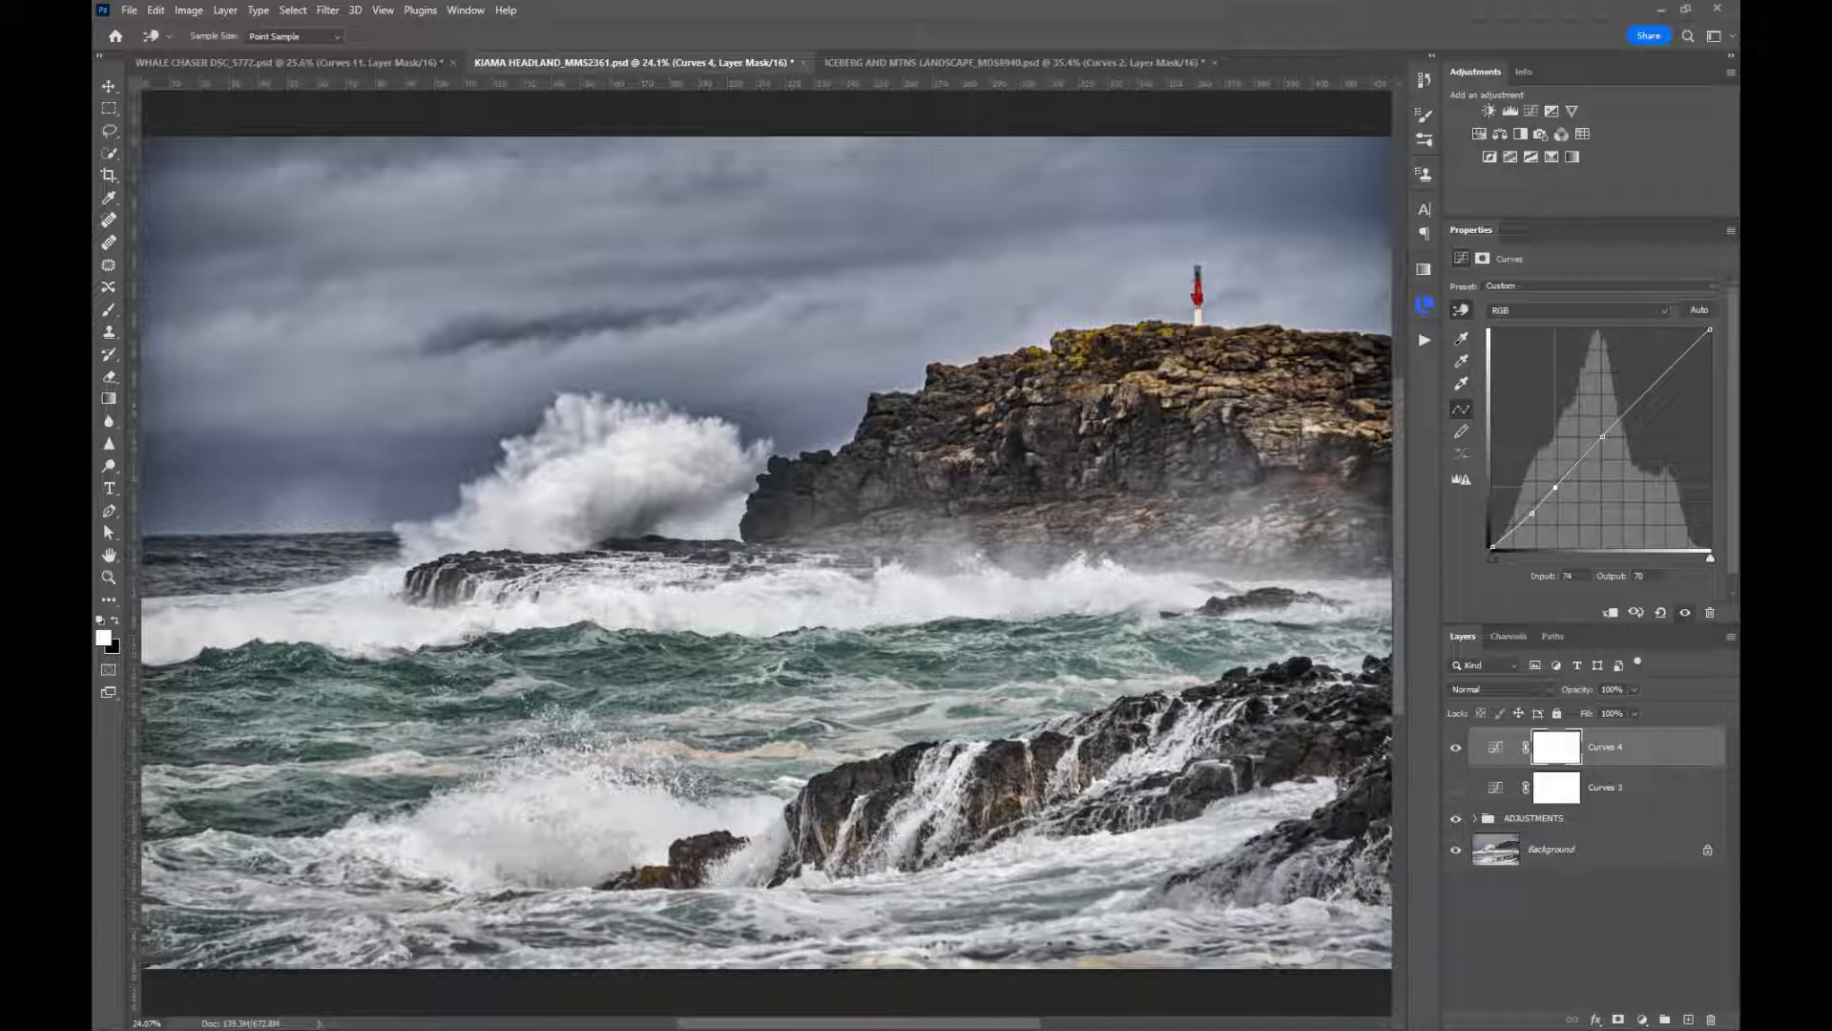
Switch to the ICEBERG AND MTNS LANDSCAPE_MDS8940 document and toggle the Curves 2 layer to compare its effect
left_click(1007, 62)
key("z")
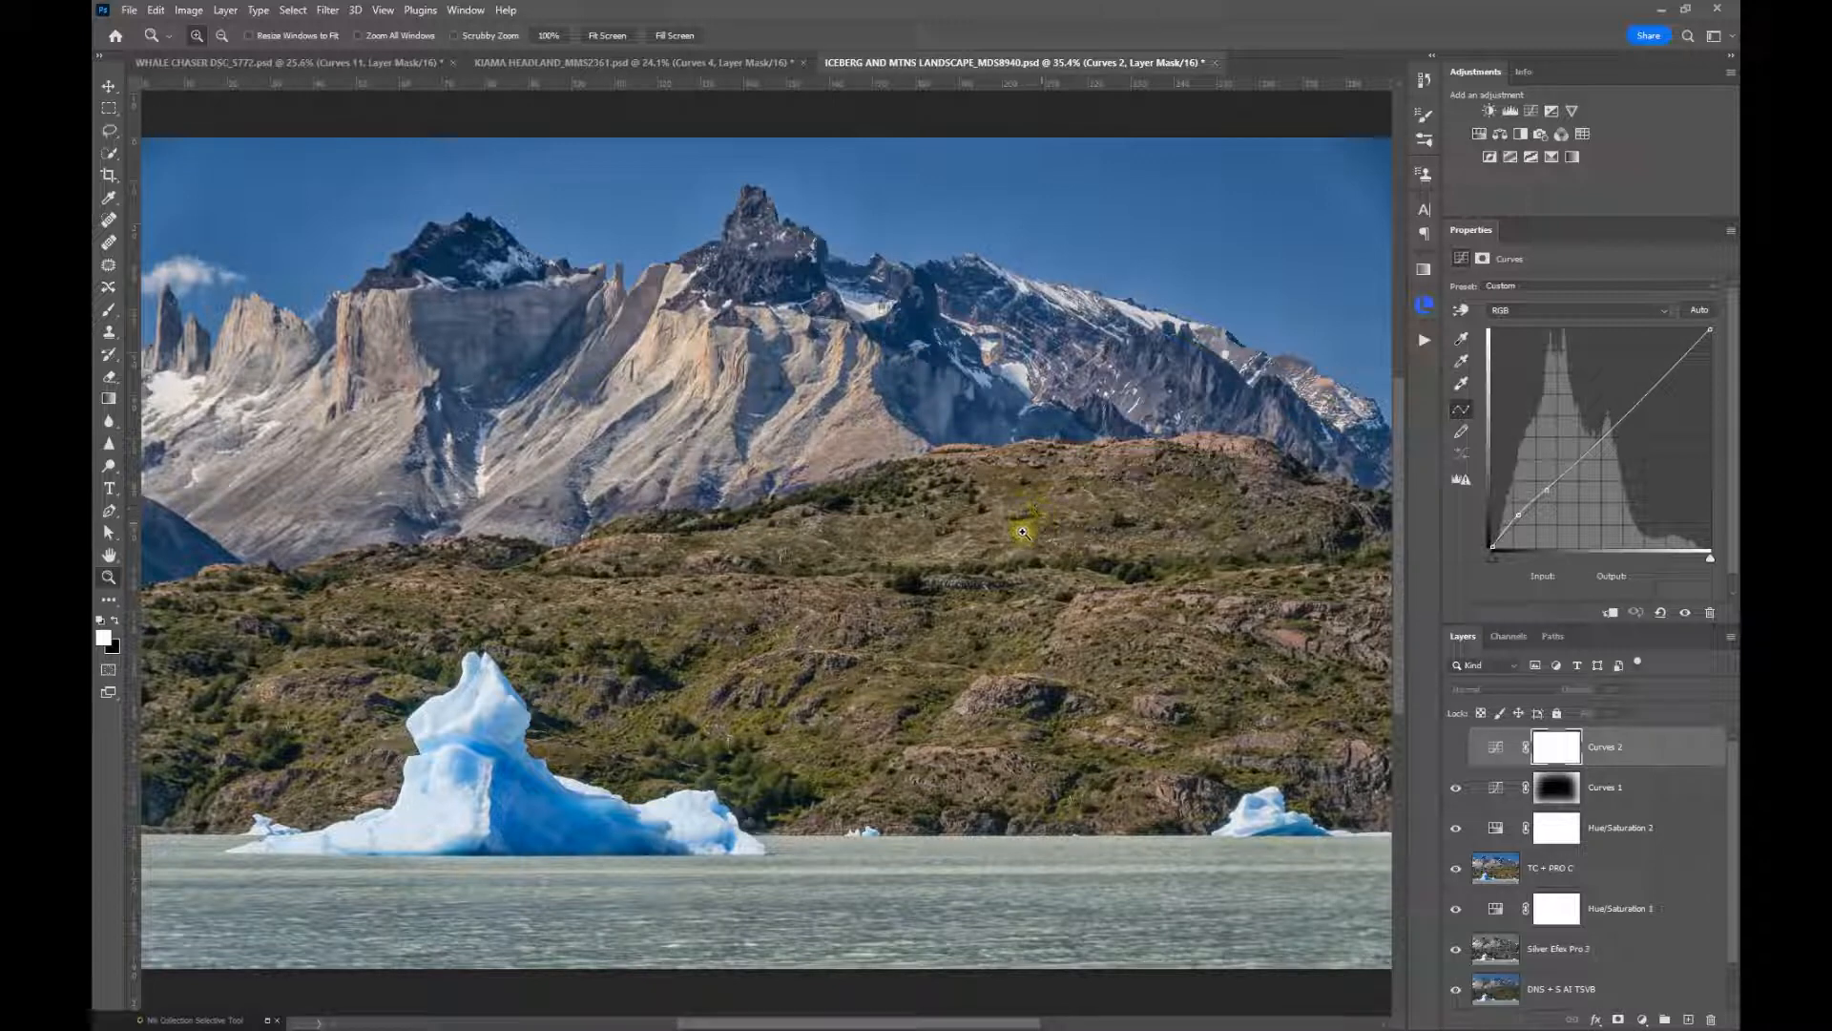
left_click(1456, 748)
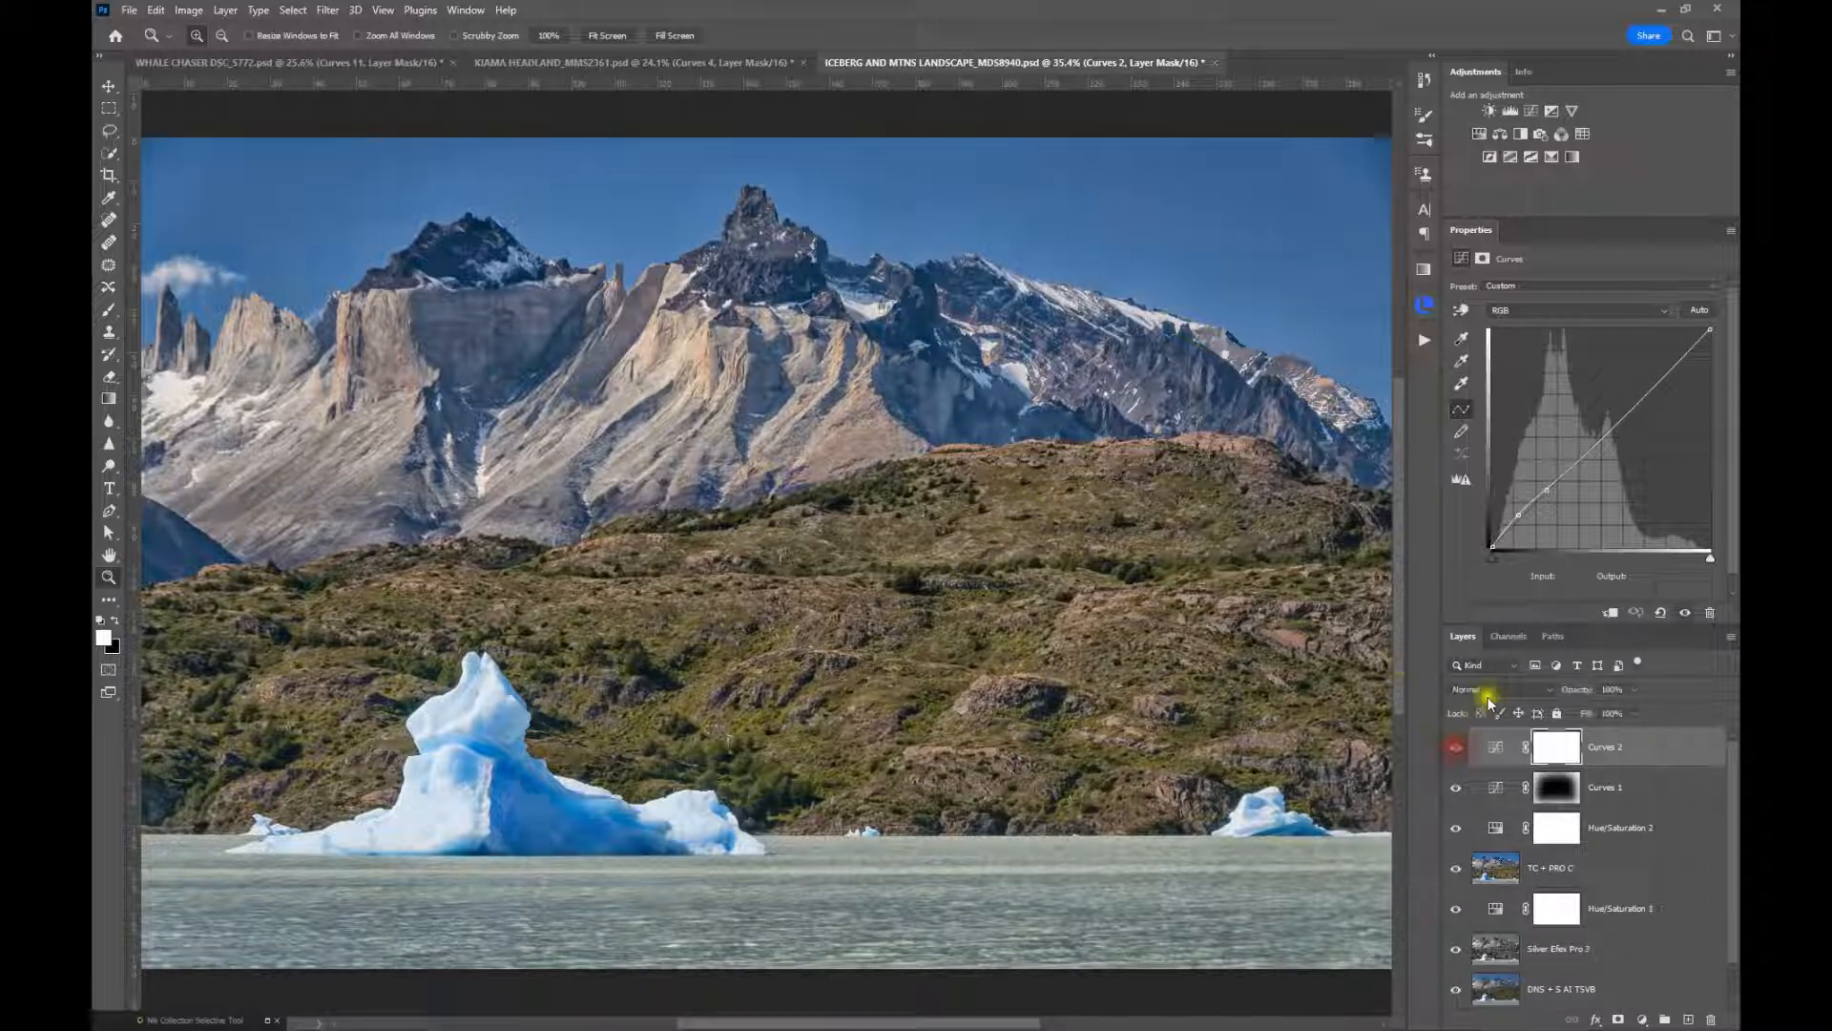
left_click(1455, 747)
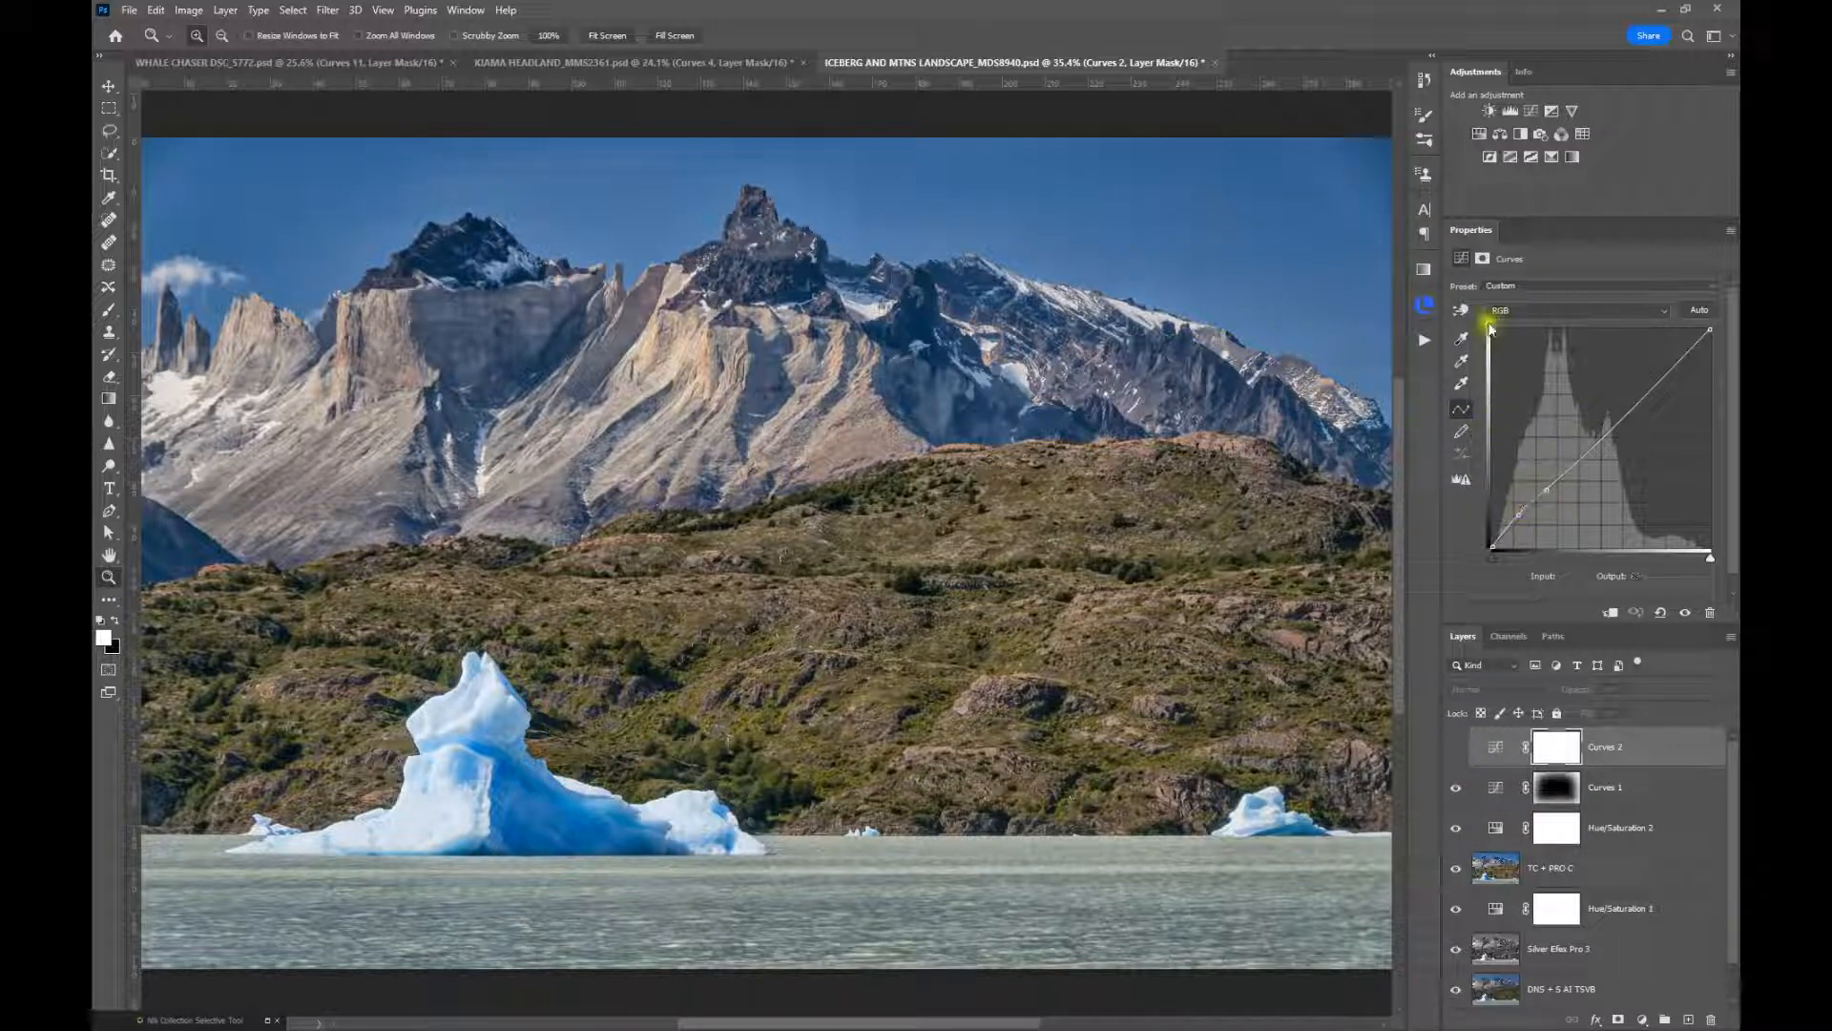
Activate on-image targeted adjustment for Curves 2, sample the dark hillside vegetation, and adjust the curve's shadow points
left_click(1460, 310)
left_click(915, 576)
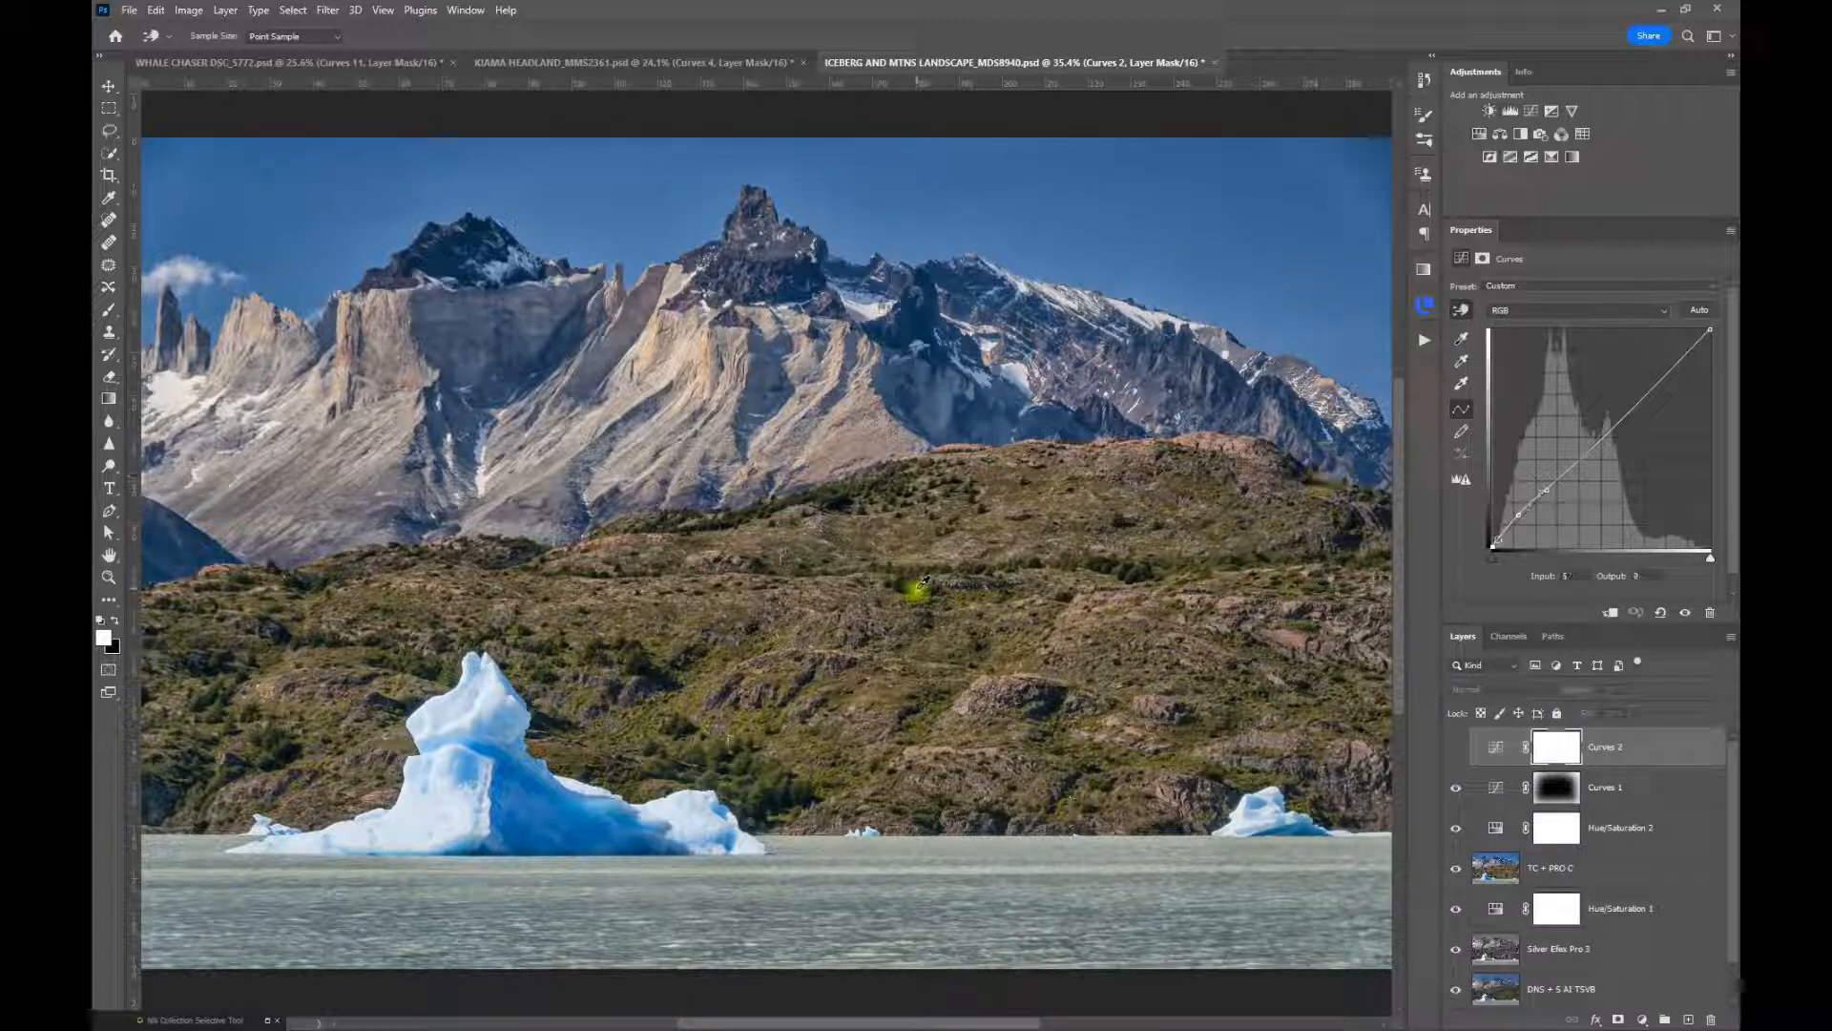
left_click_drag(925, 571, 926, 569)
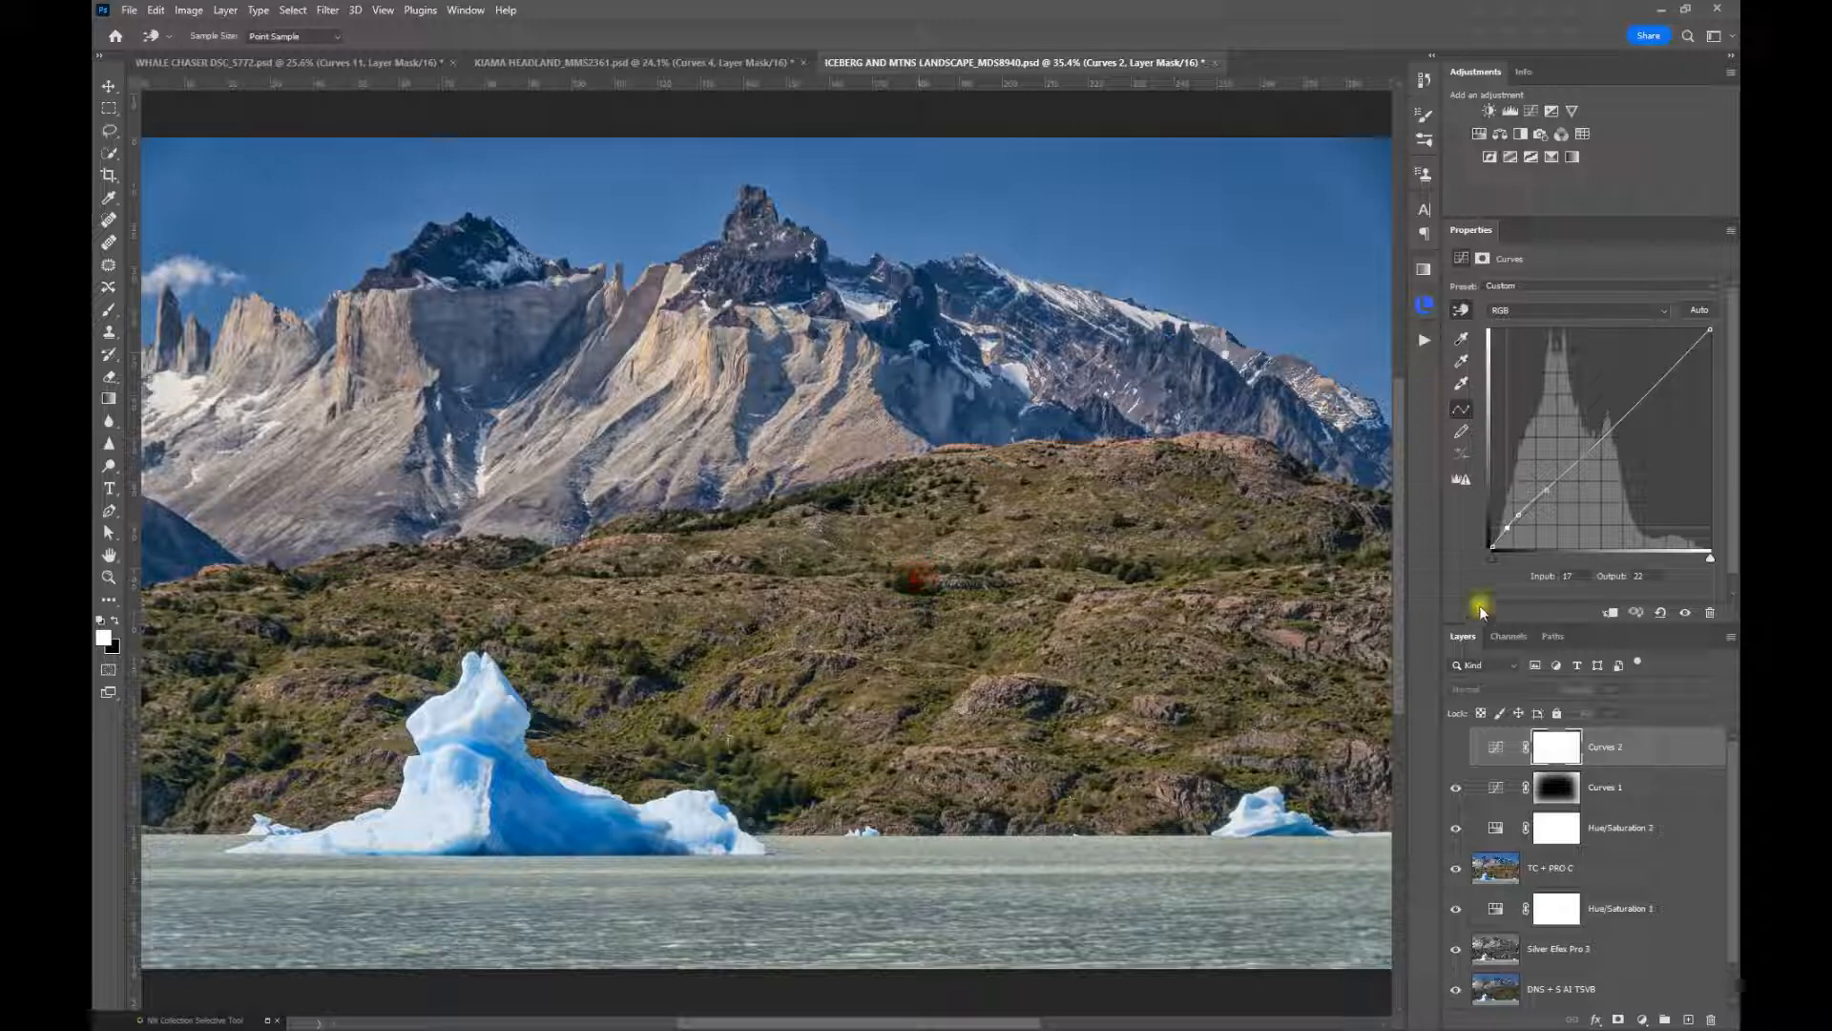
left_click(1516, 516)
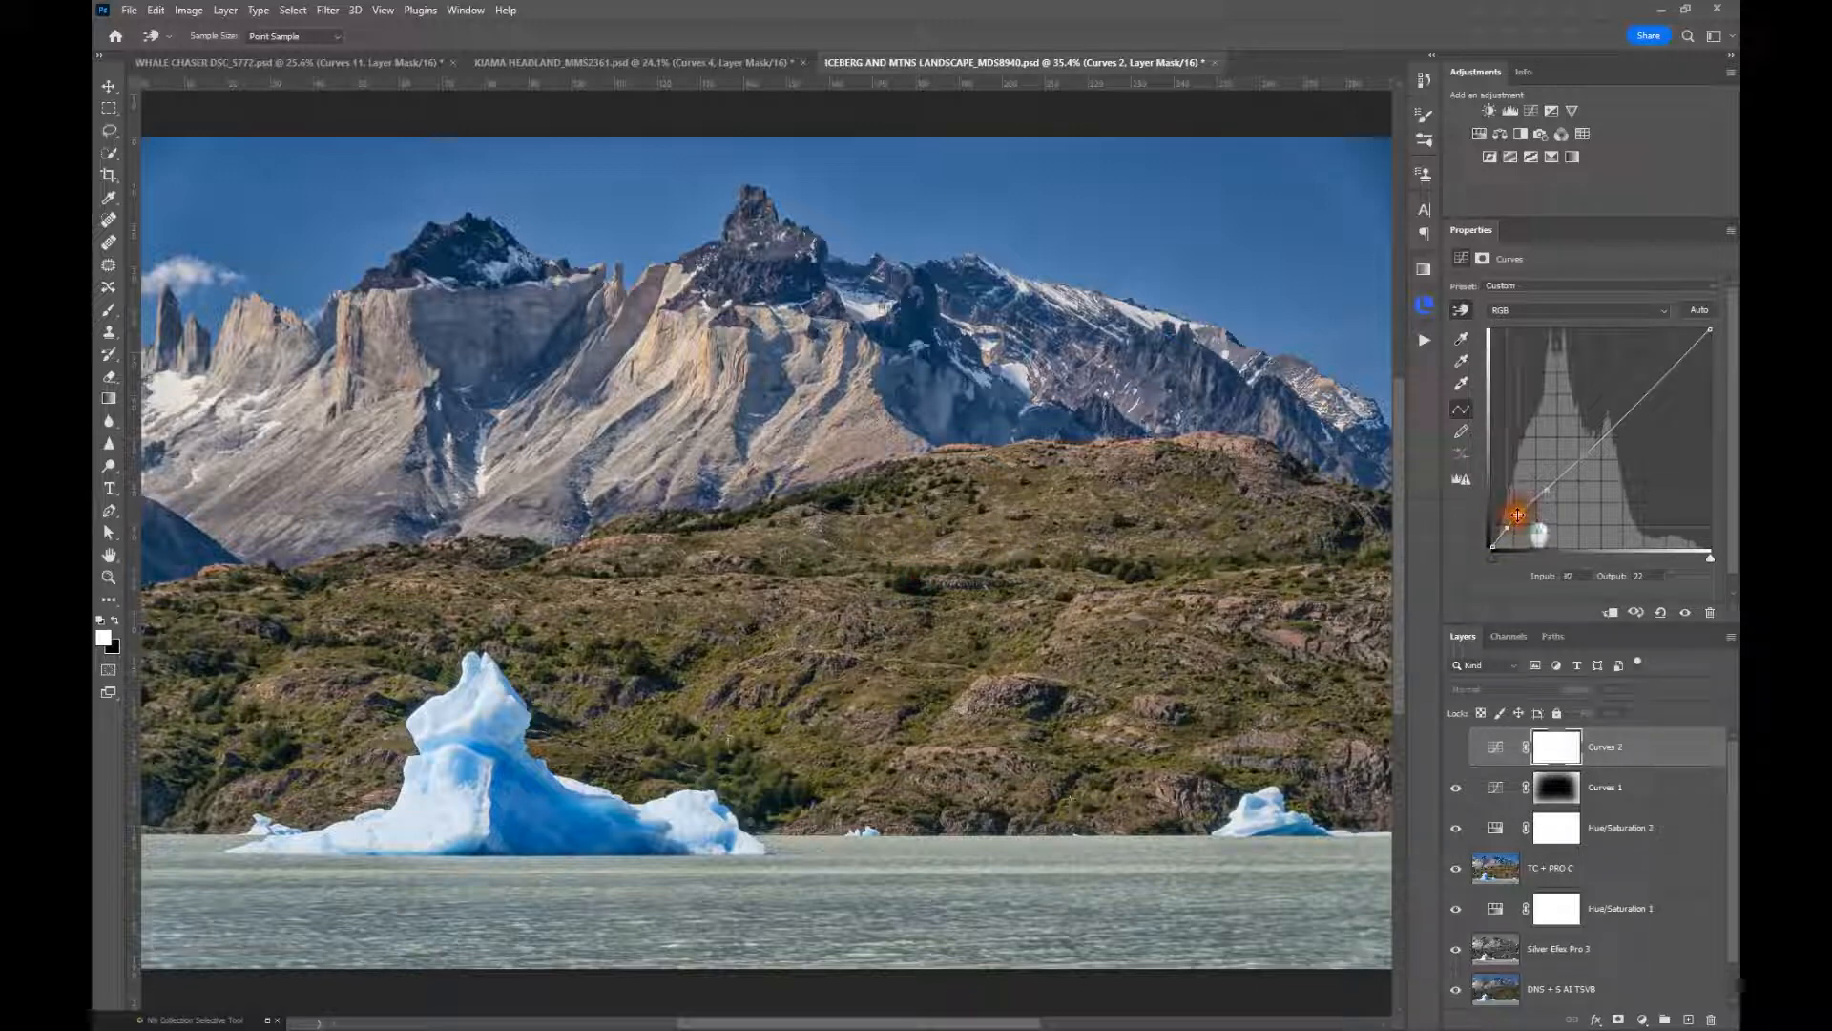
mouse_move(1516, 516)
left_mouse_down()
mouse_move(1516, 496)
mouse_move(1517, 515)
left_mouse_up()
Show Curves 2, refine its deepest shadow point, and add curve points at input 47, output 50 and input 150, output 152
left_click(1452, 749)
left_click(1505, 521)
left_click_drag(1505, 521, 1533, 503)
left_click(1529, 500)
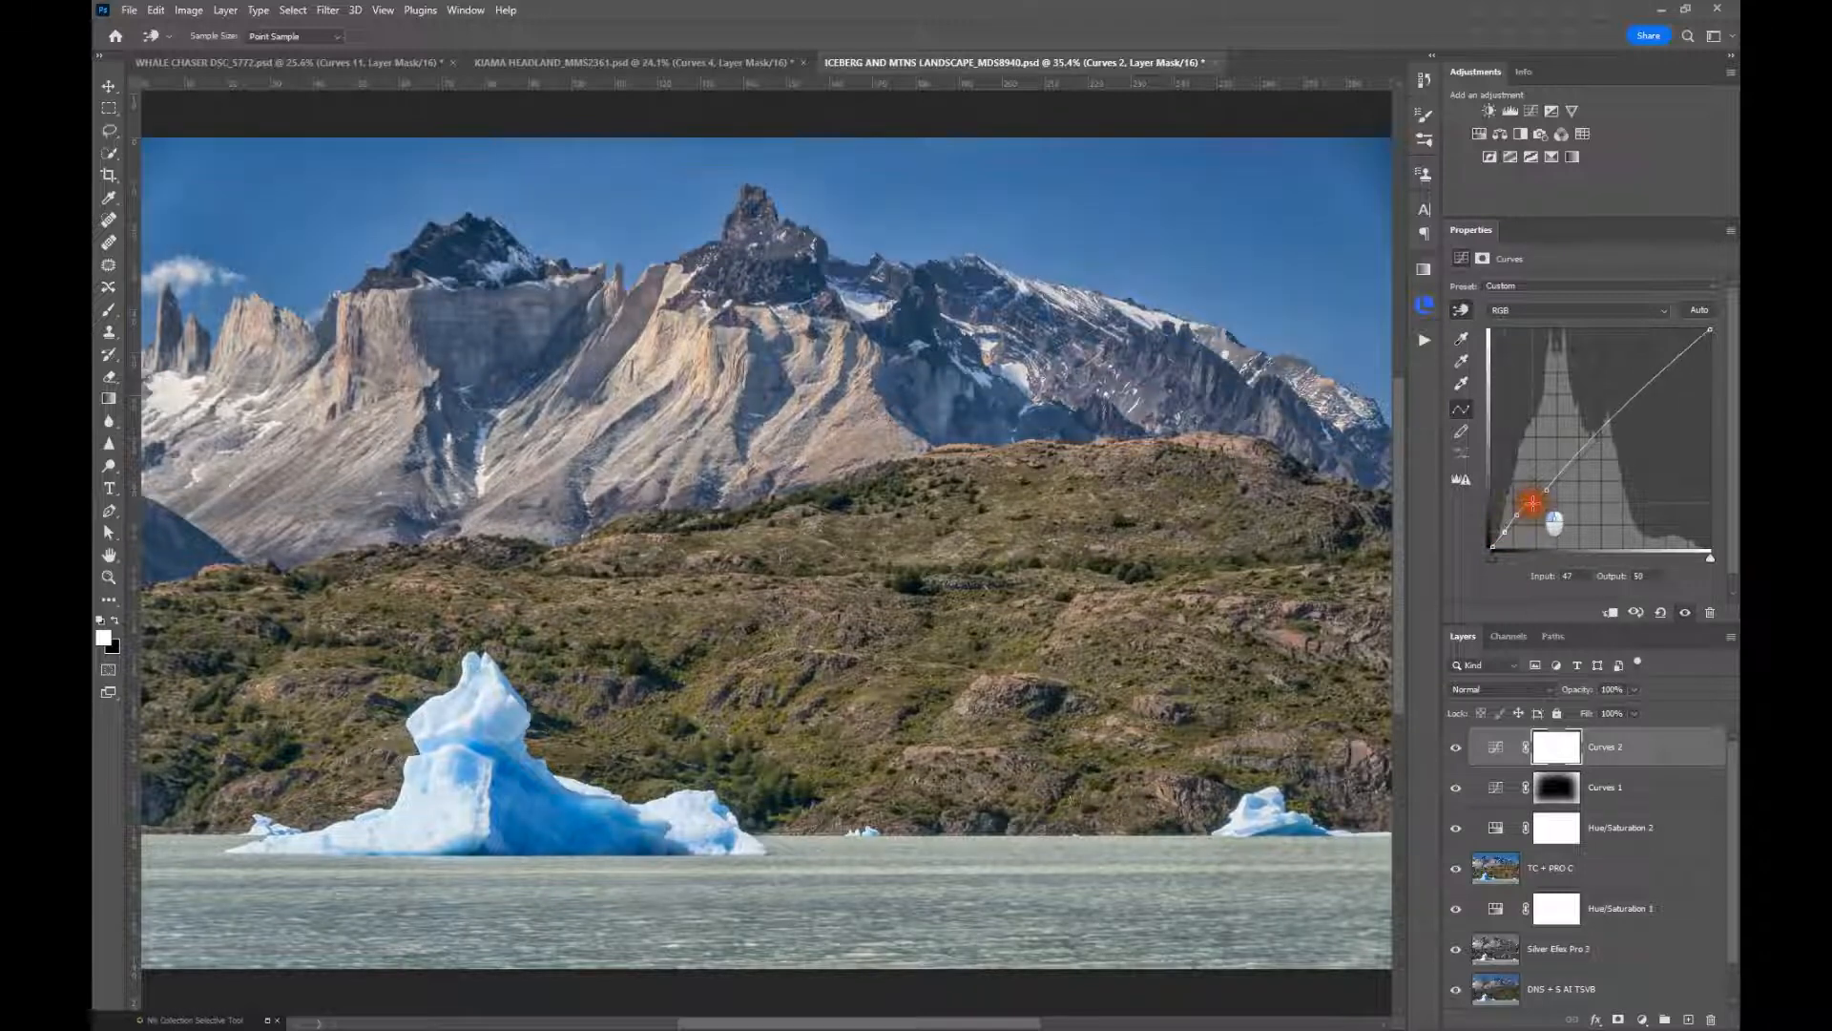
left_click(1618, 414)
left_click_drag(1636, 435, 1640, 435)
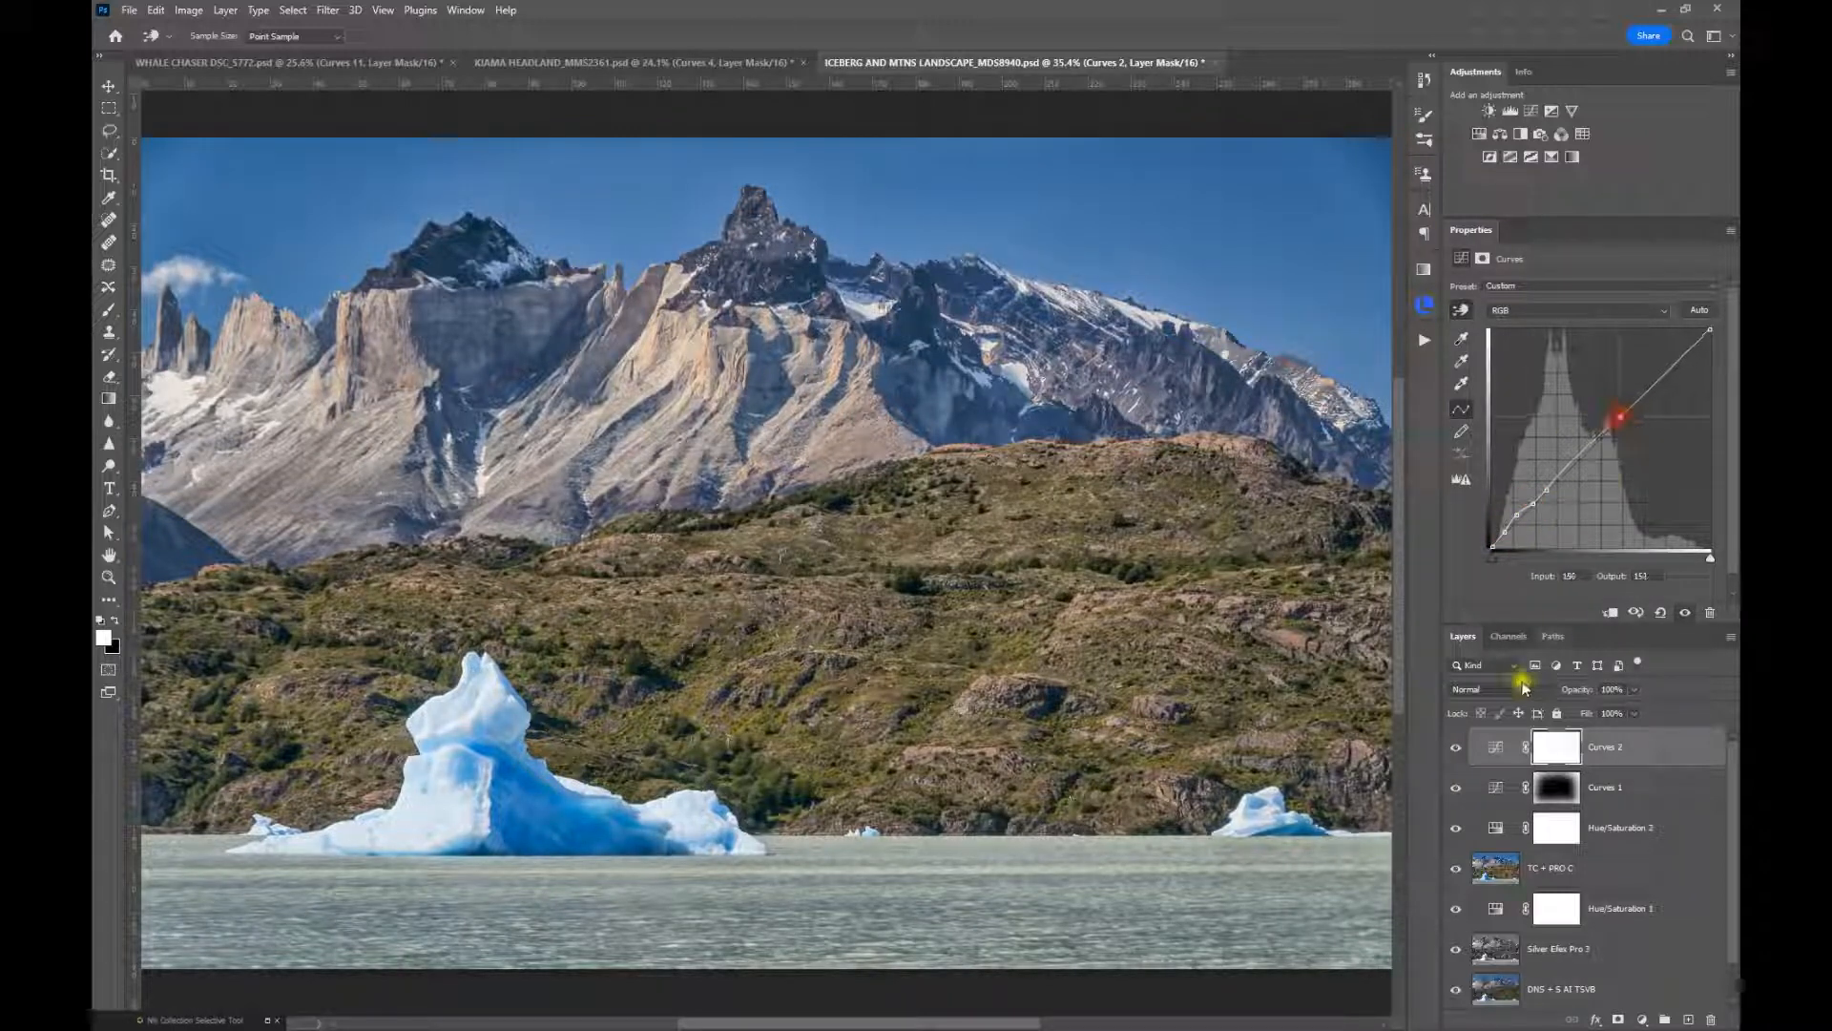
Toggle Curves 2 repeatedly to compare the landscape with and without the targeted adjustment, leaving the layer visible
left_click(1455, 749)
left_click(1455, 749)
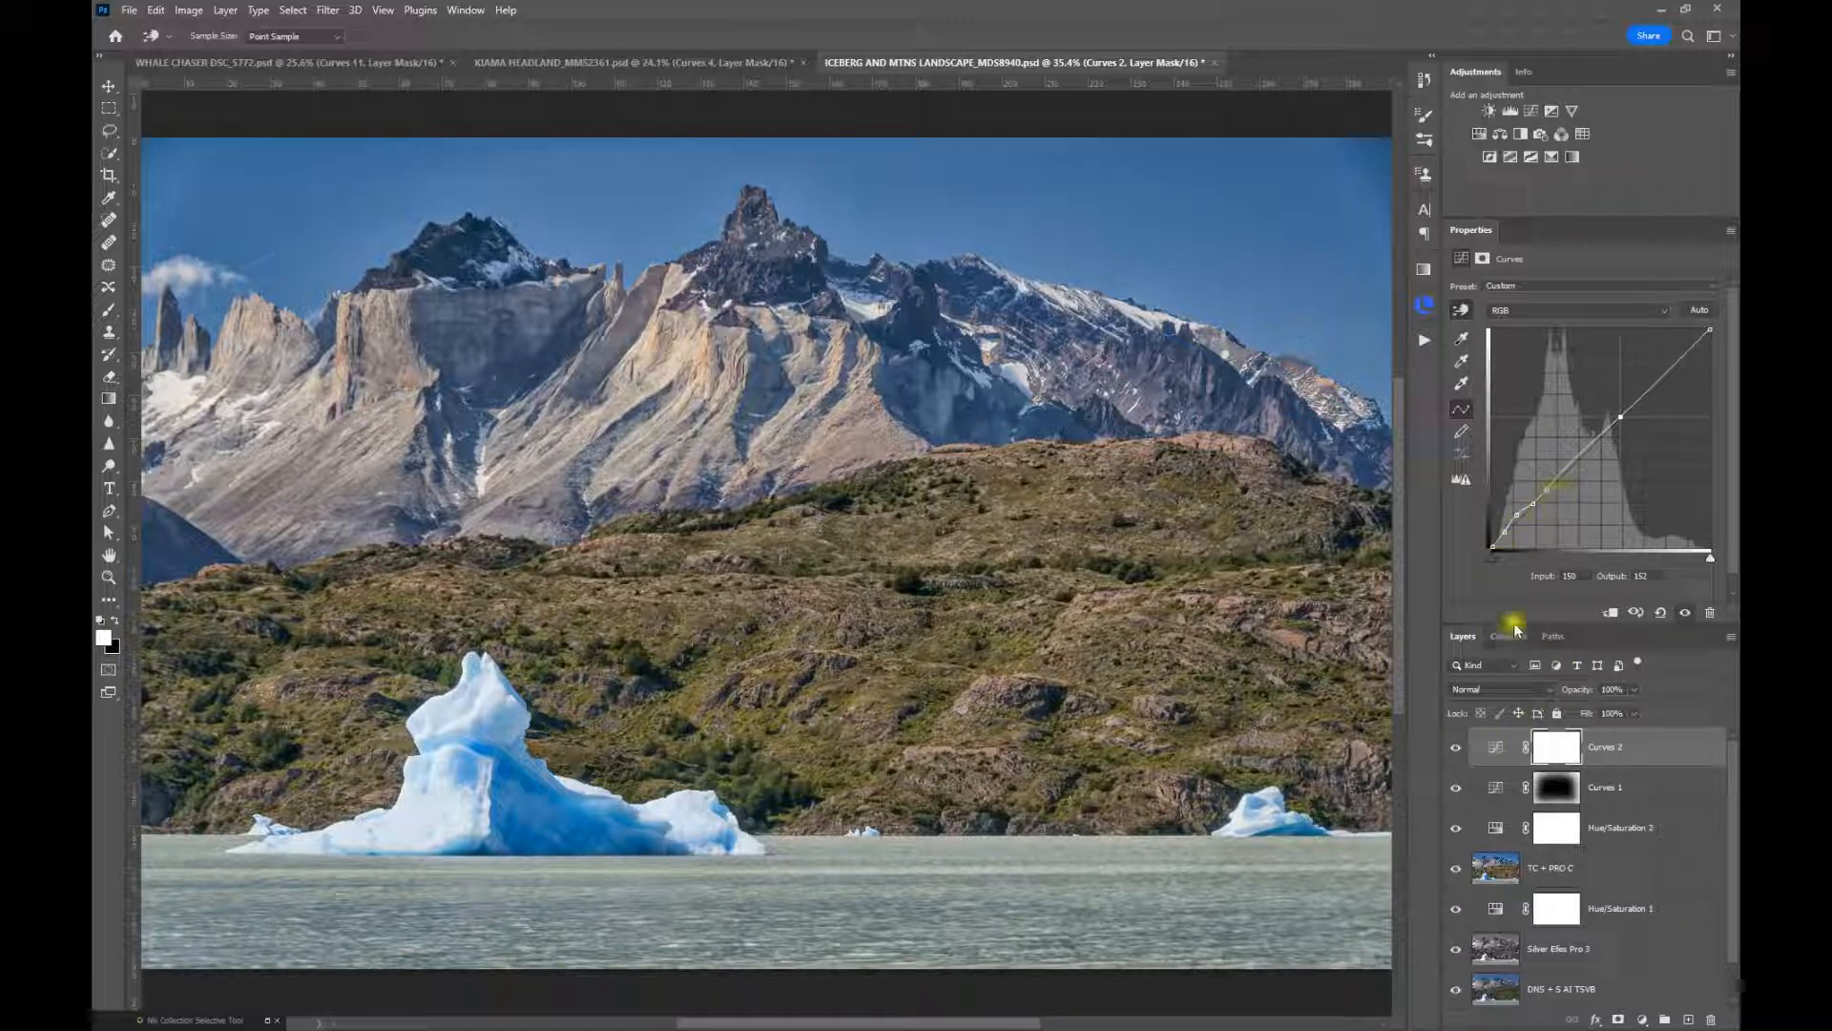
left_click(1457, 750)
left_click(1457, 750)
left_click(1457, 749)
left_click(1457, 749)
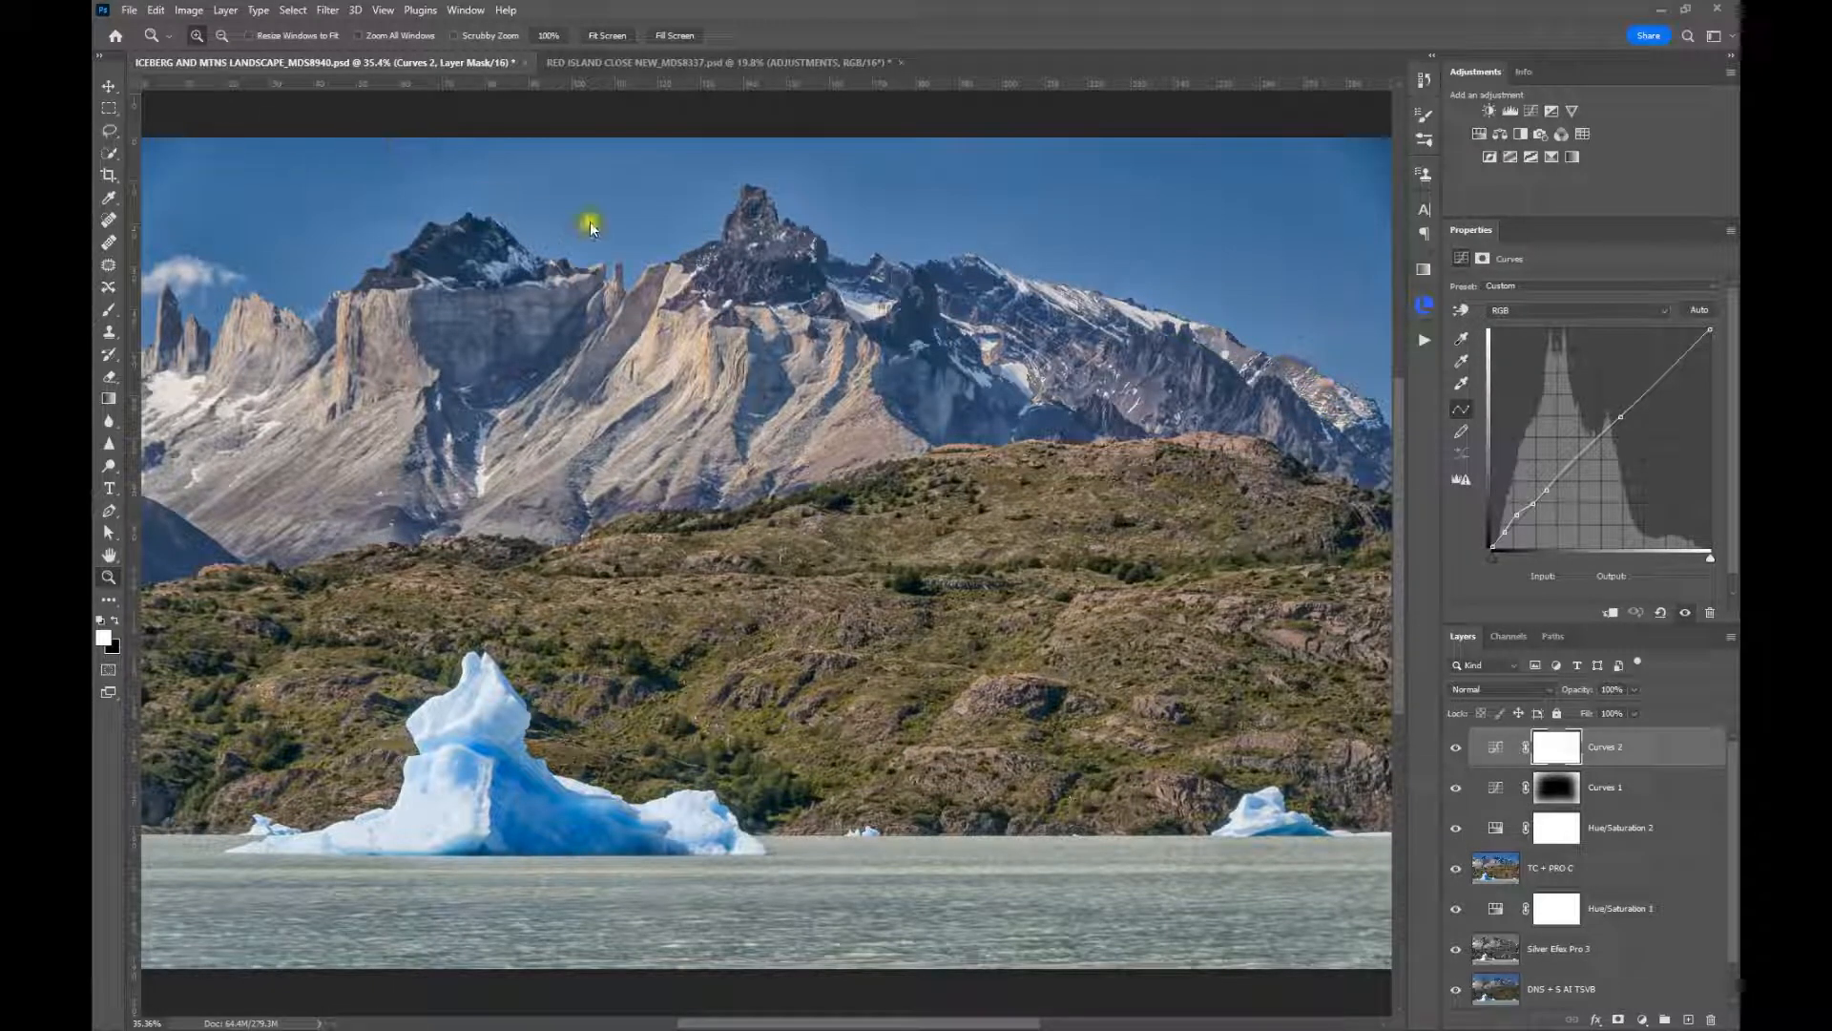
Switch to the RED ISLAND CLOSE NEW_MDS8337 document and start a Color Range selection of the Highlights
left_click(594, 66)
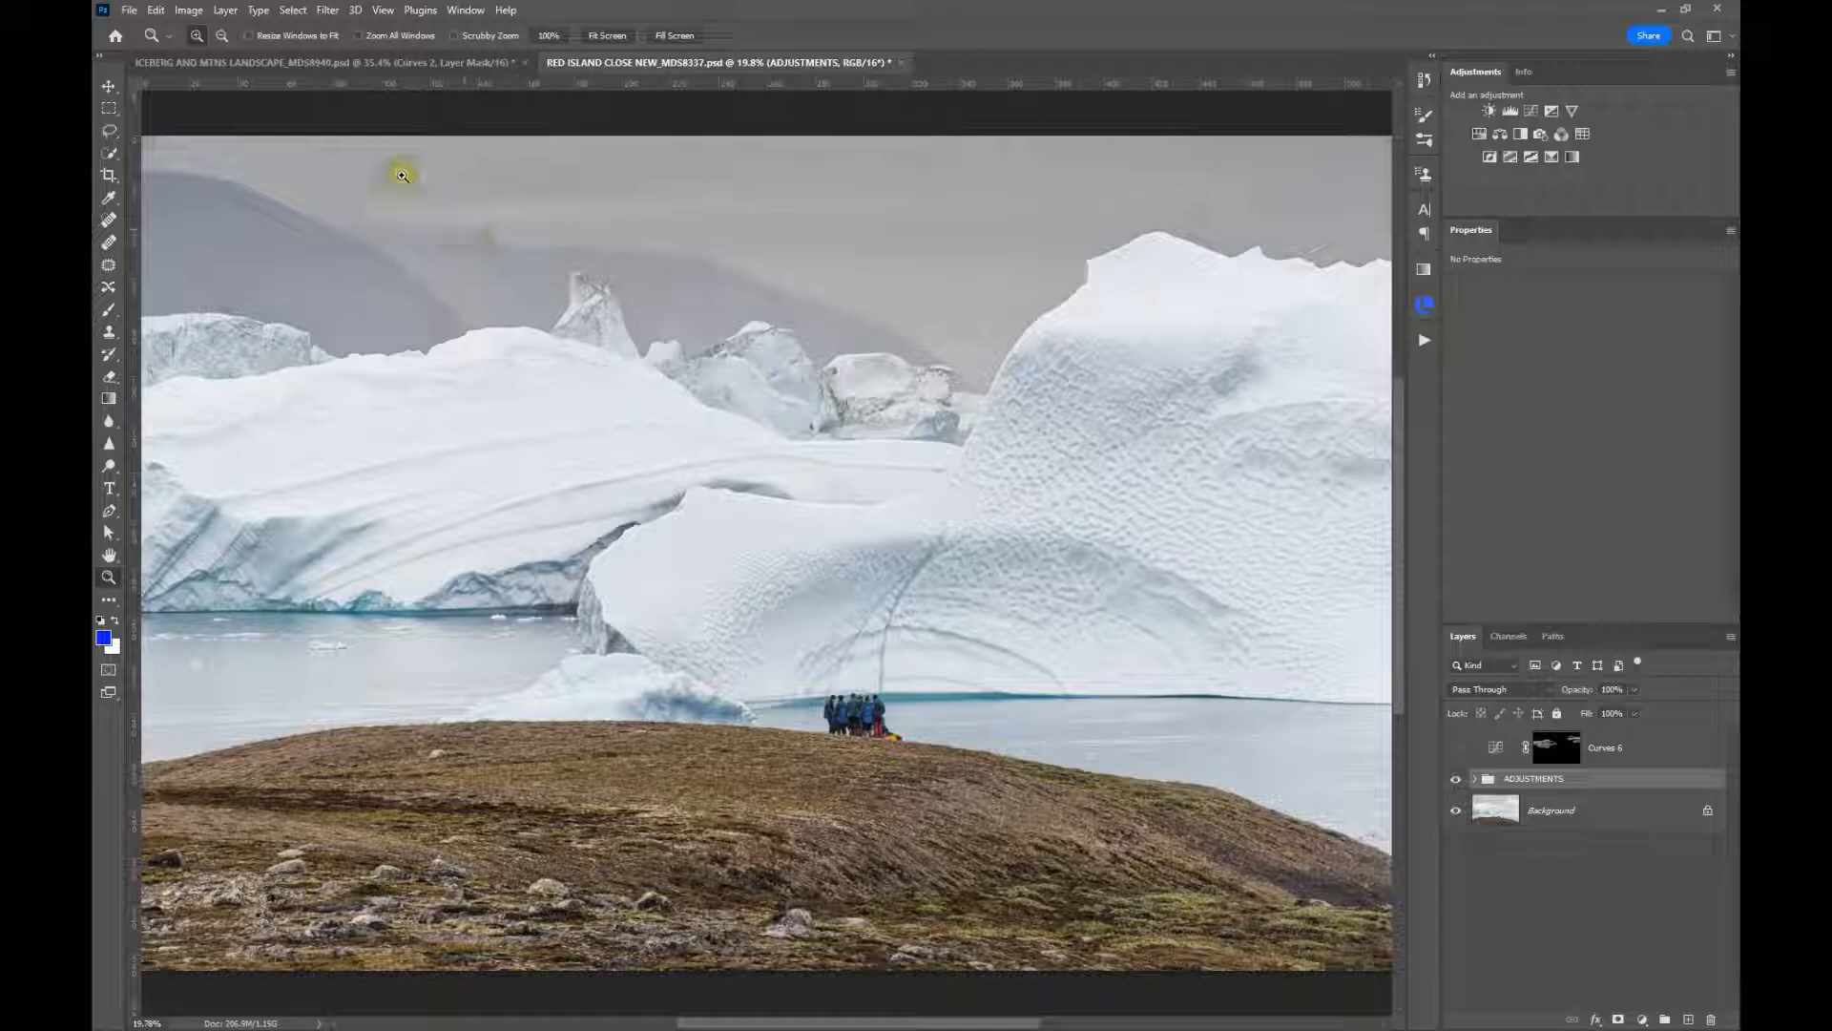
left_click(300, 12)
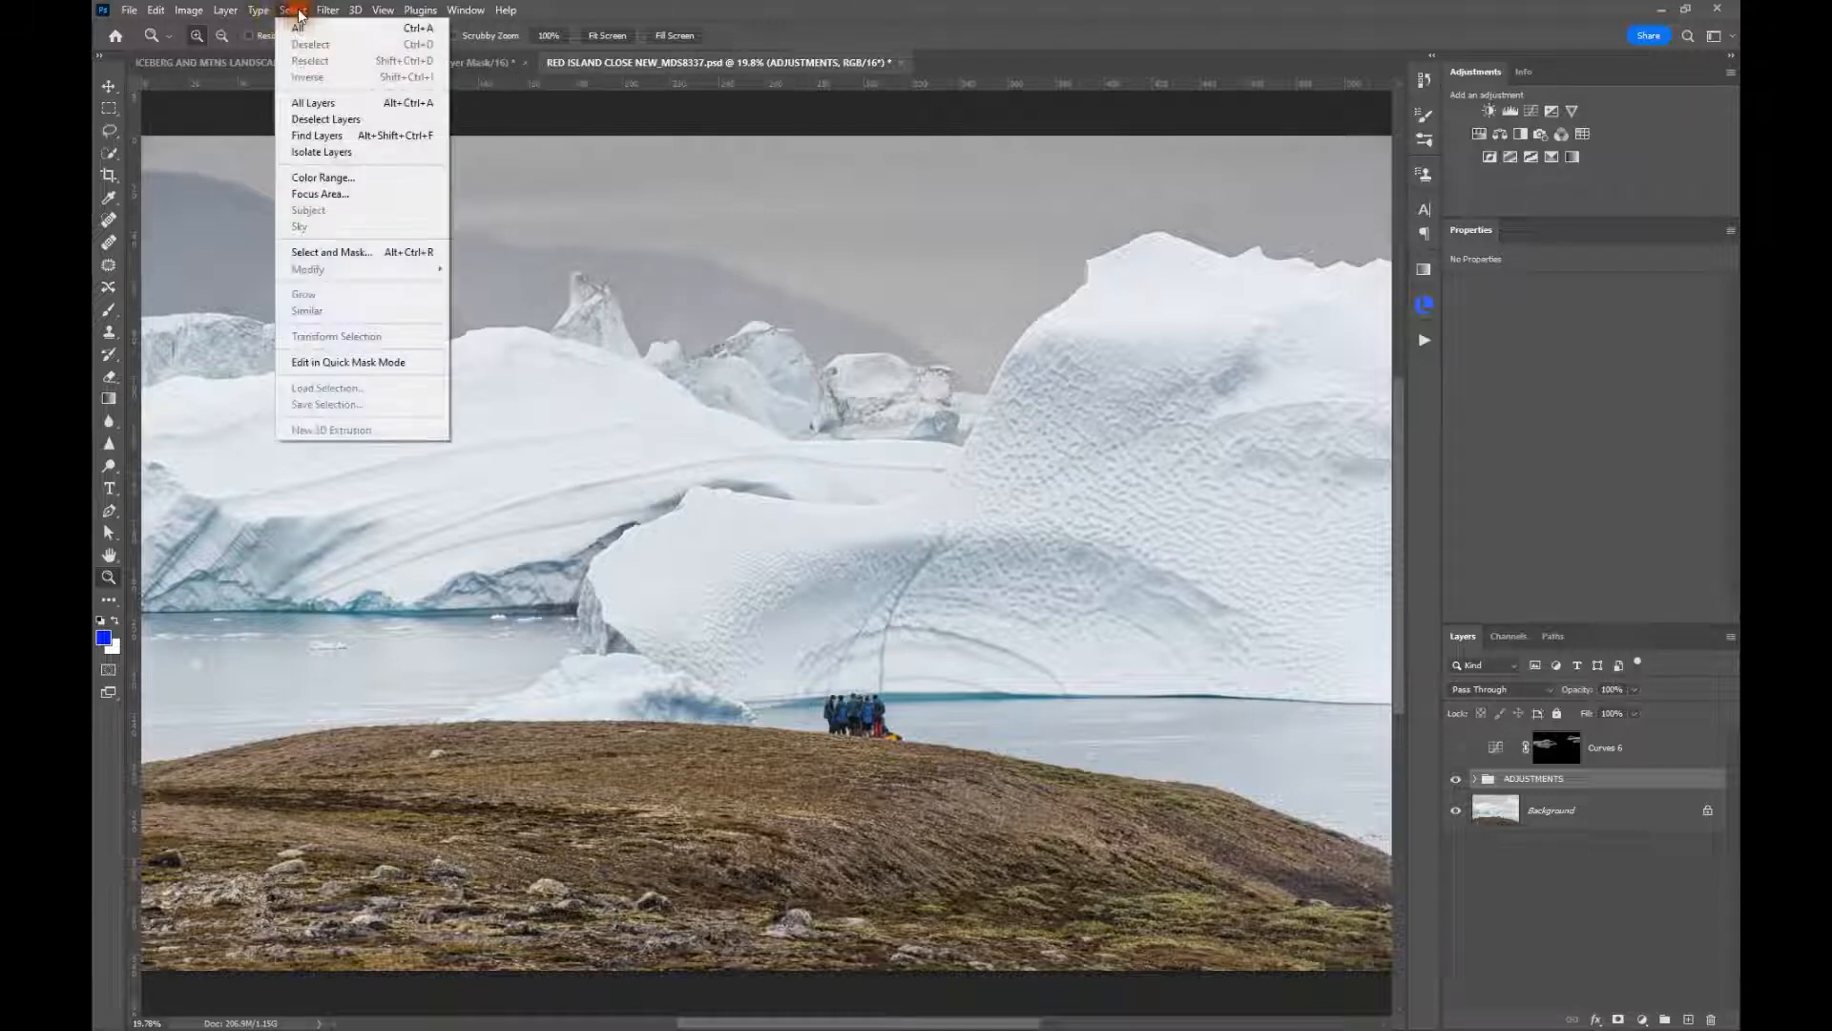
left_click(303, 179)
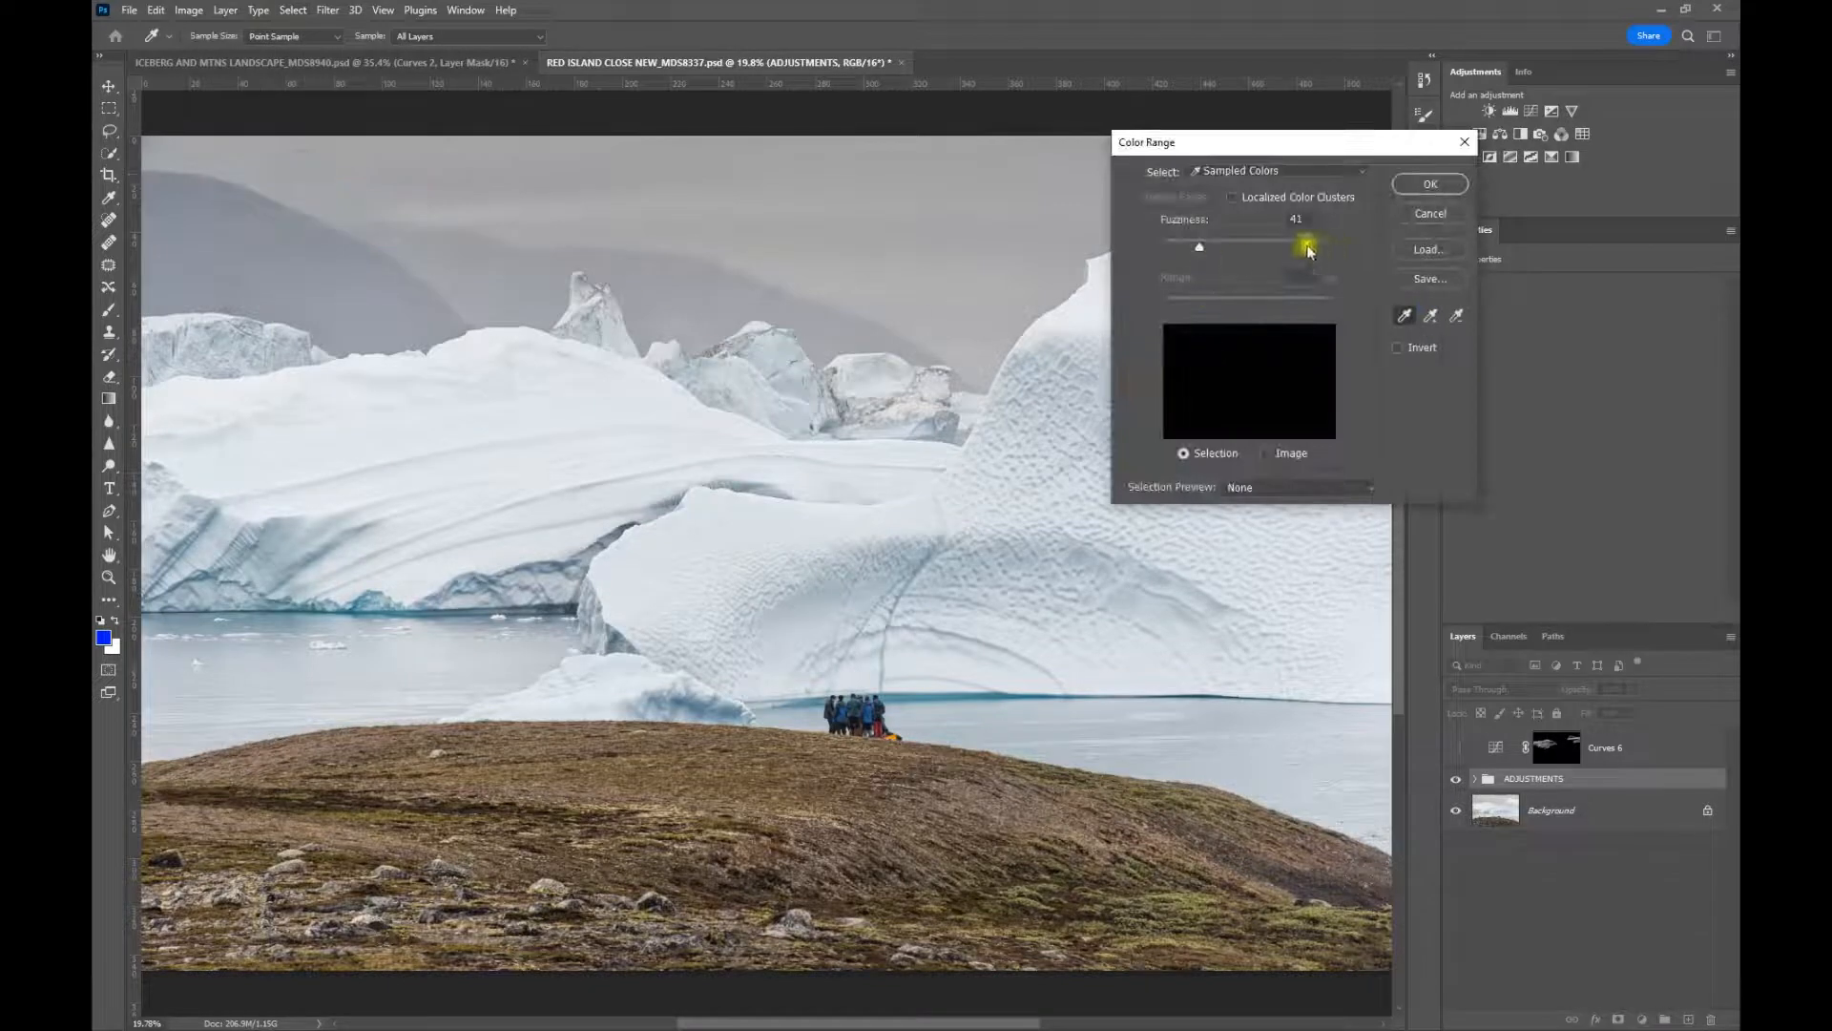
left_click(1286, 173)
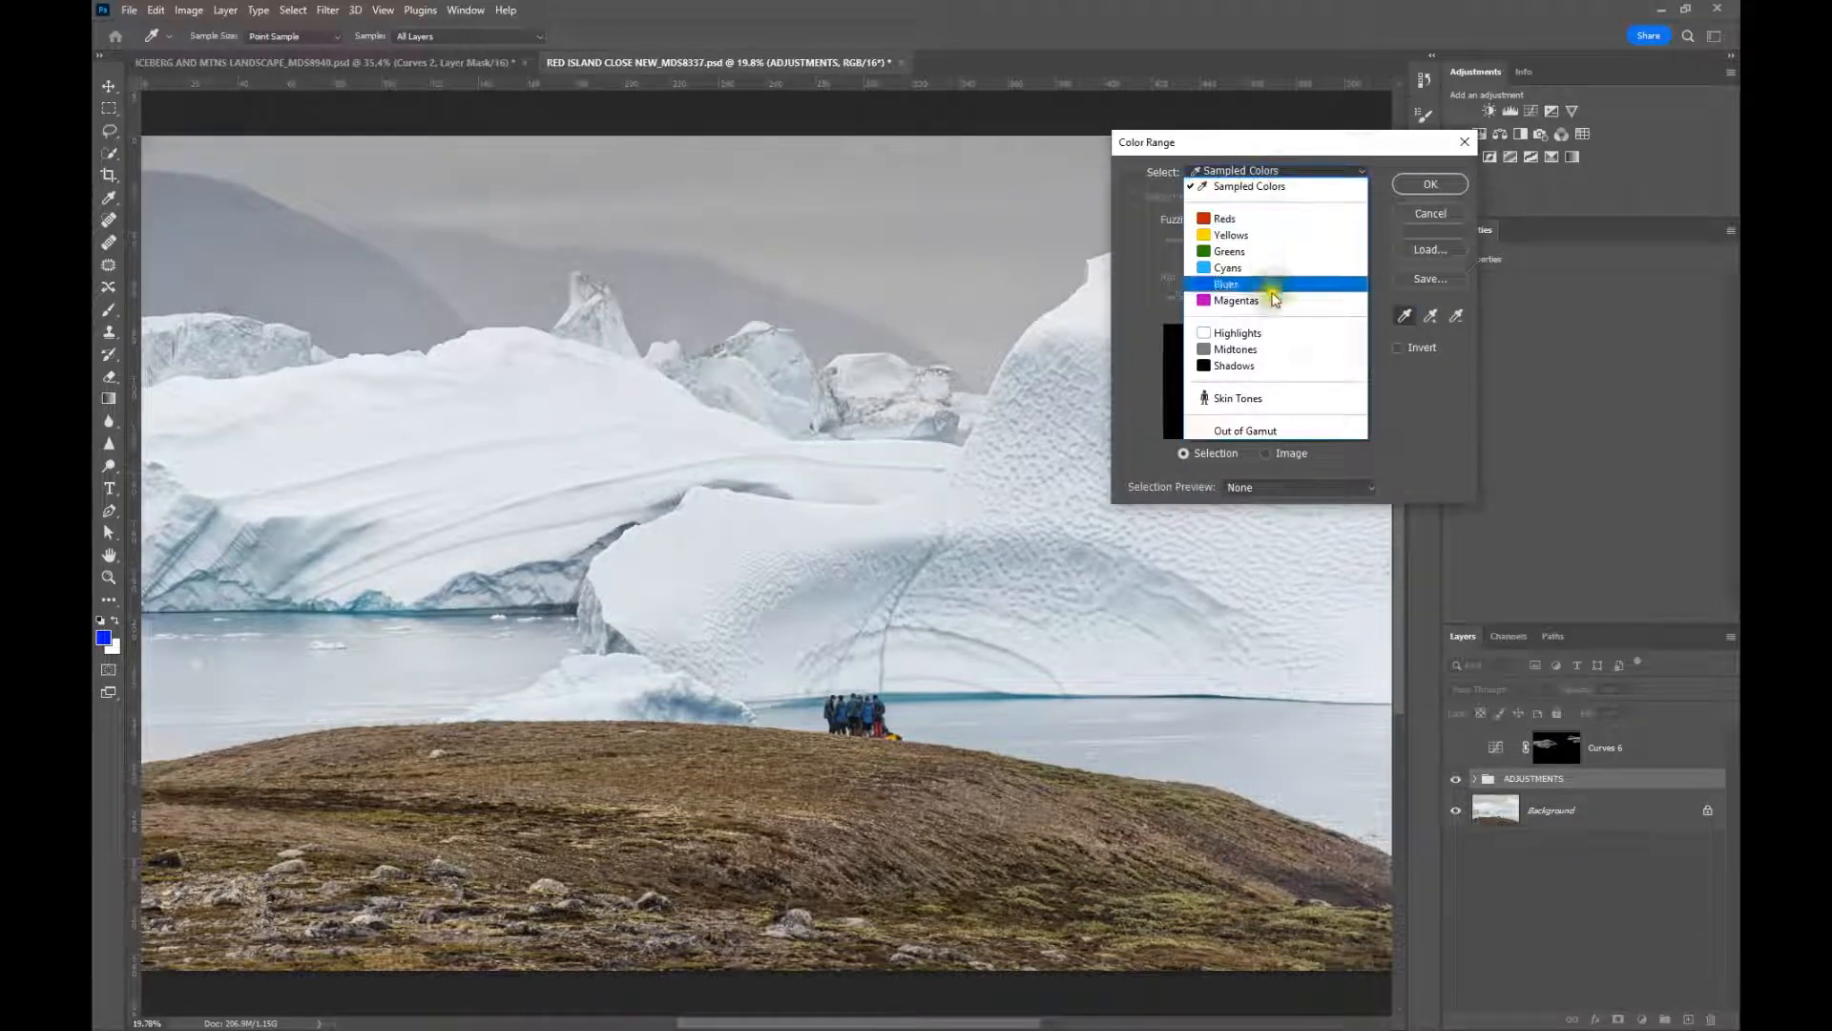
left_click(1274, 336)
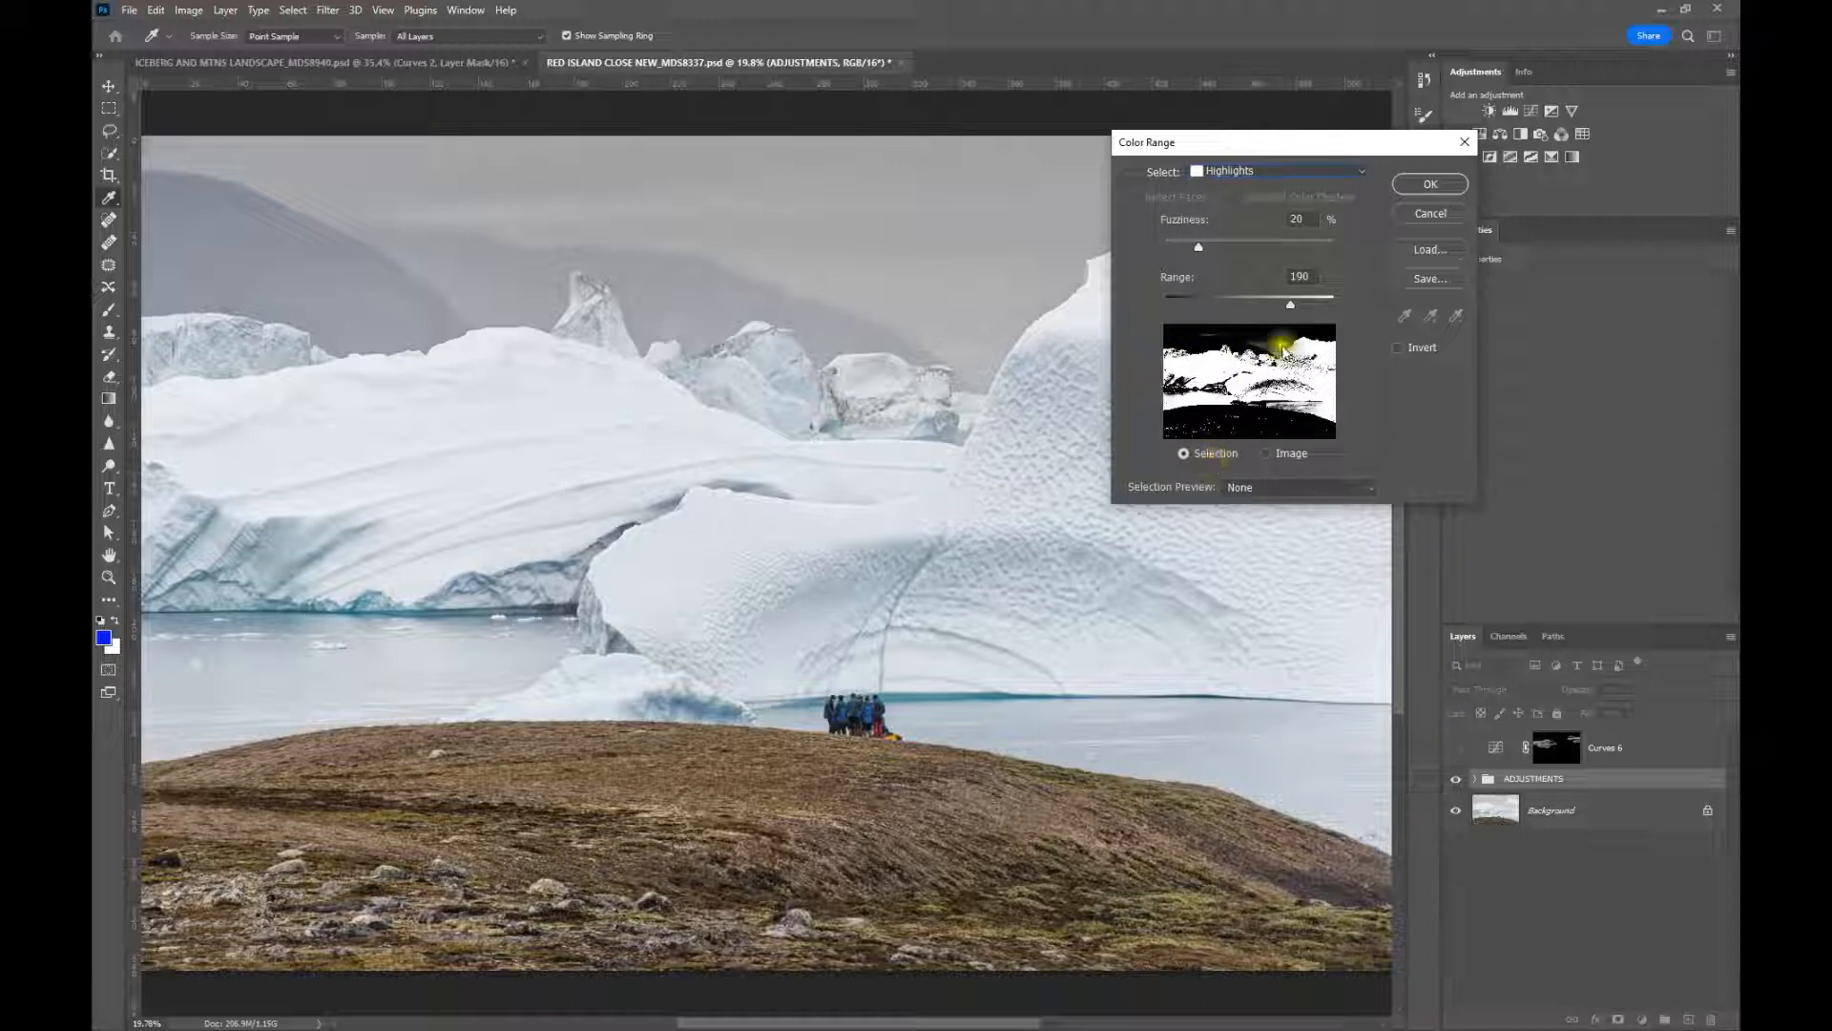
Set the Color Range selection's range to 238 and fuzziness to 11%, and create the iceberg highlights selection
left_click_drag(1312, 305, 1325, 305)
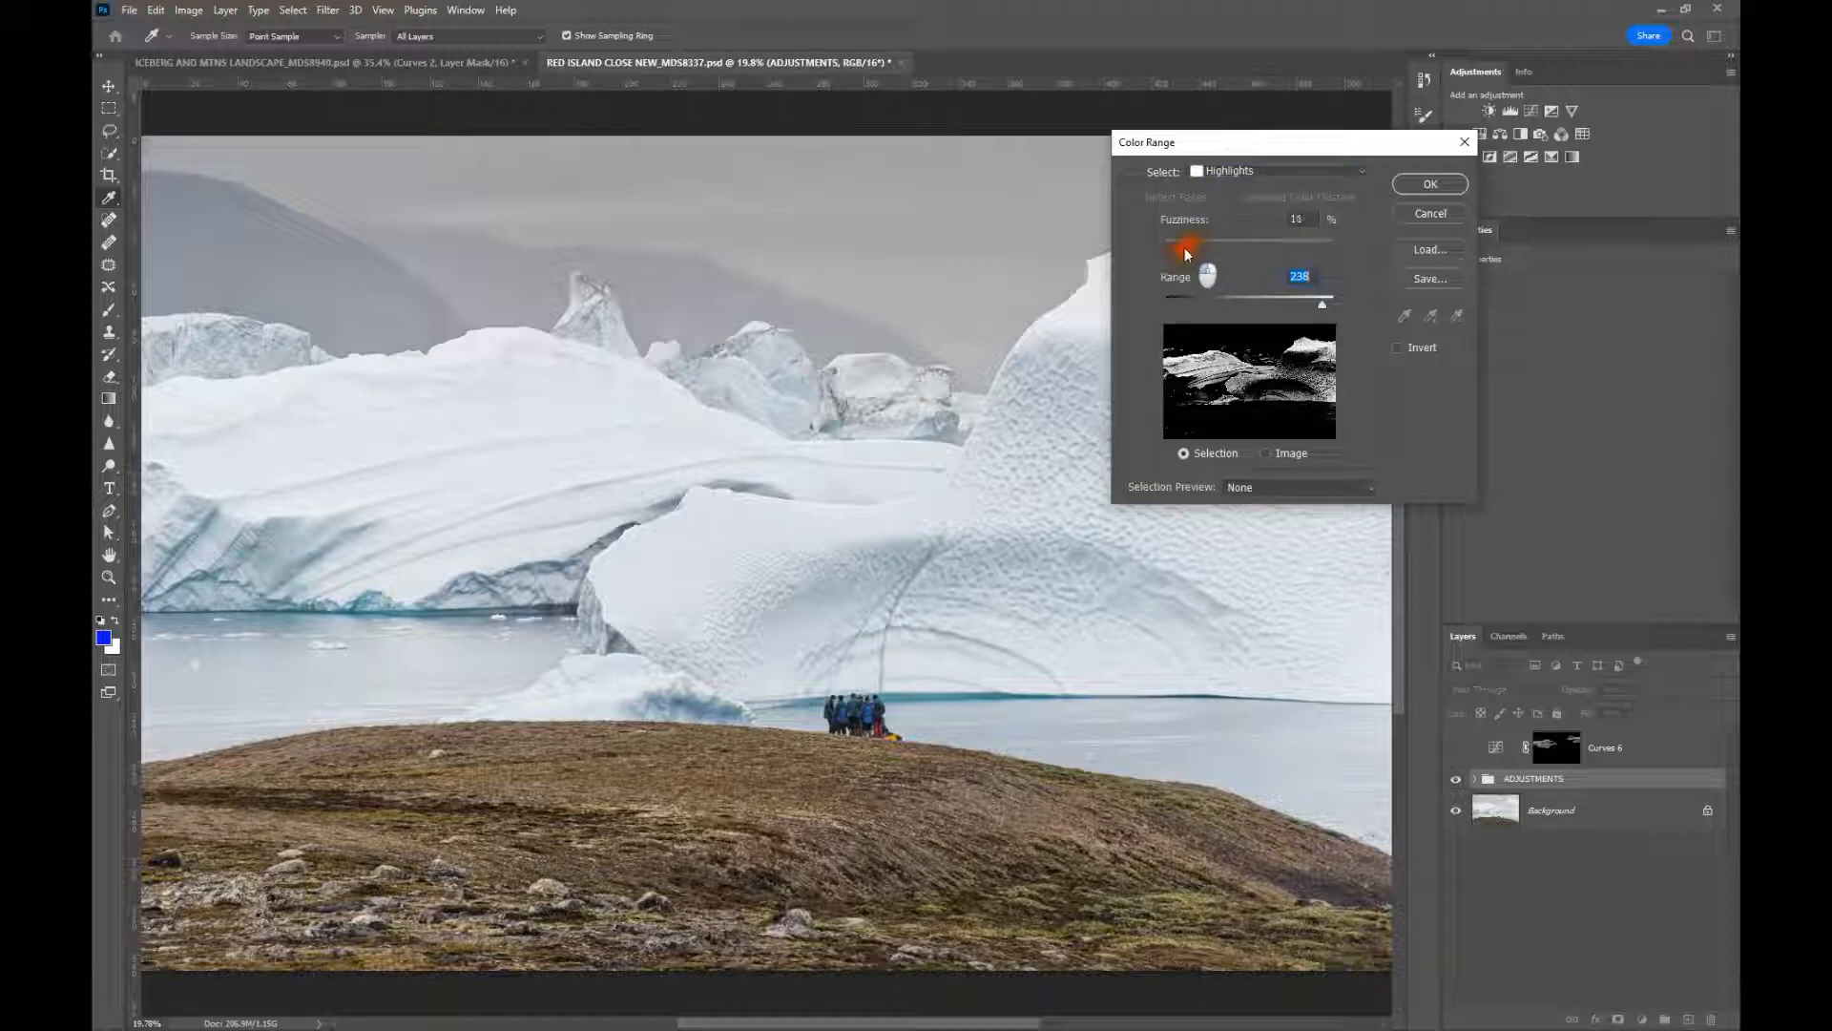
left_click_drag(1186, 254, 1187, 248)
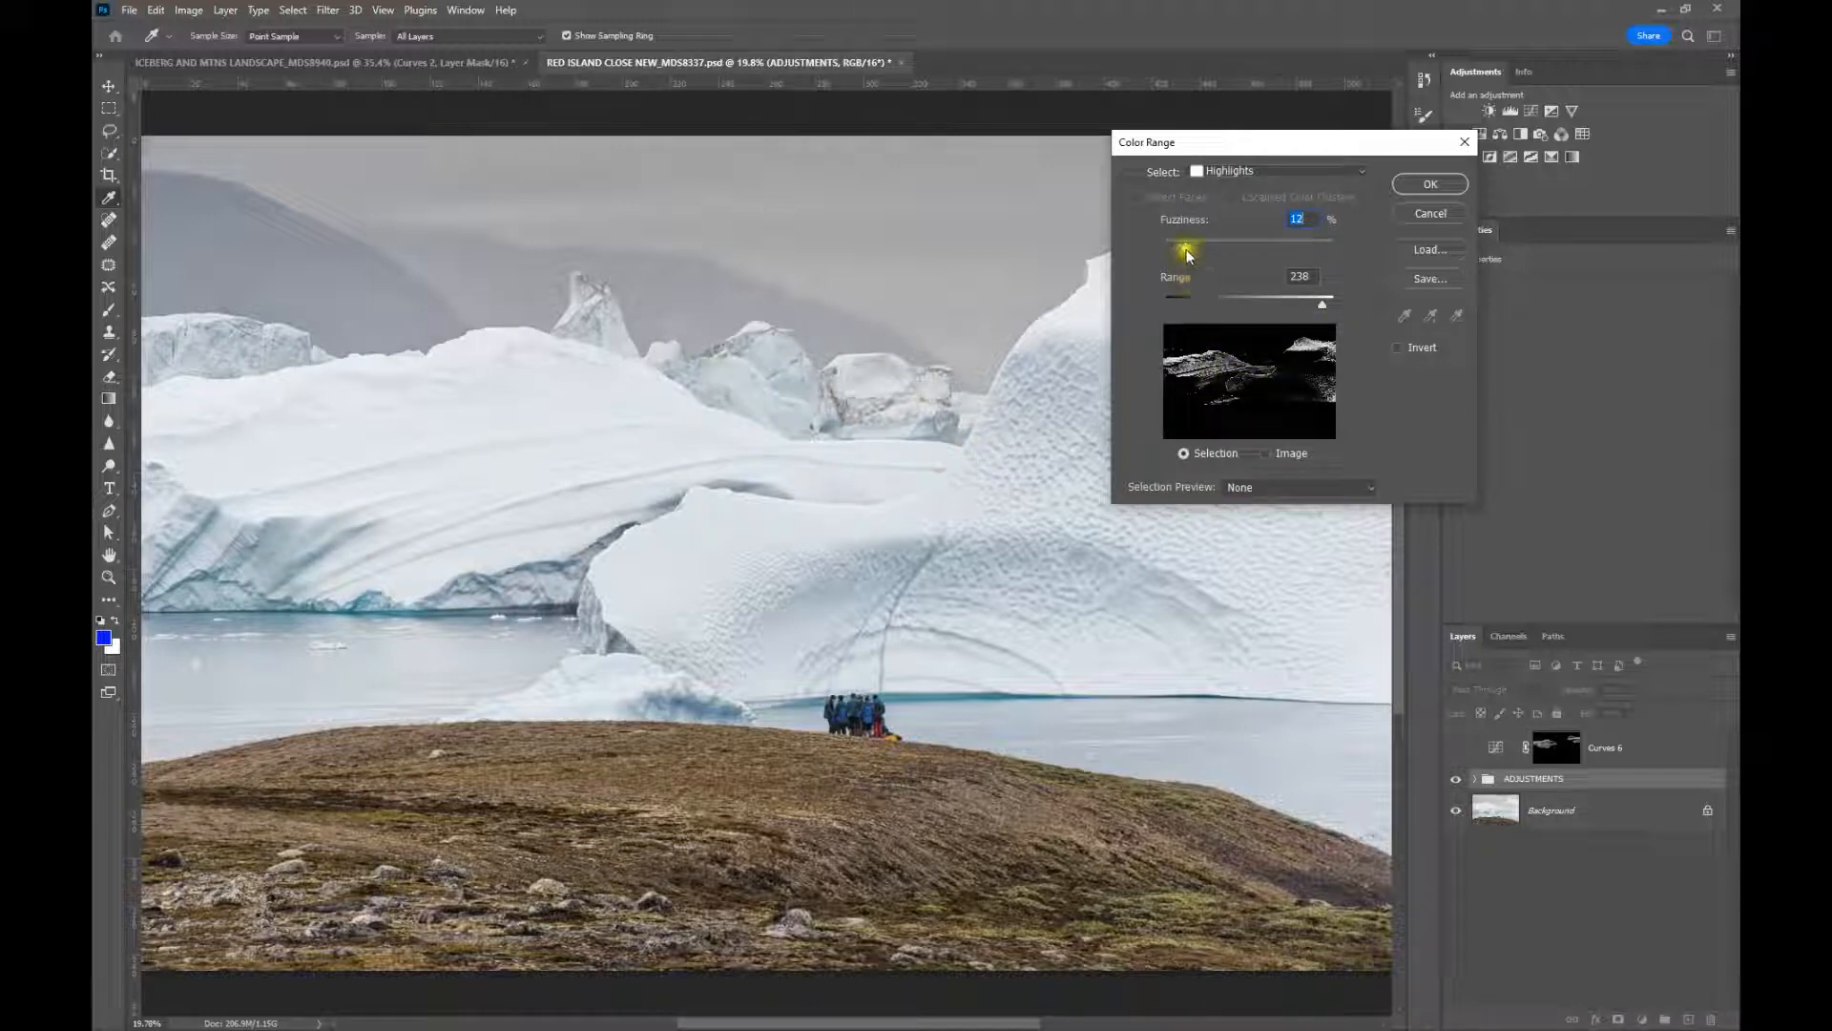
left_click_drag(1186, 248, 1185, 249)
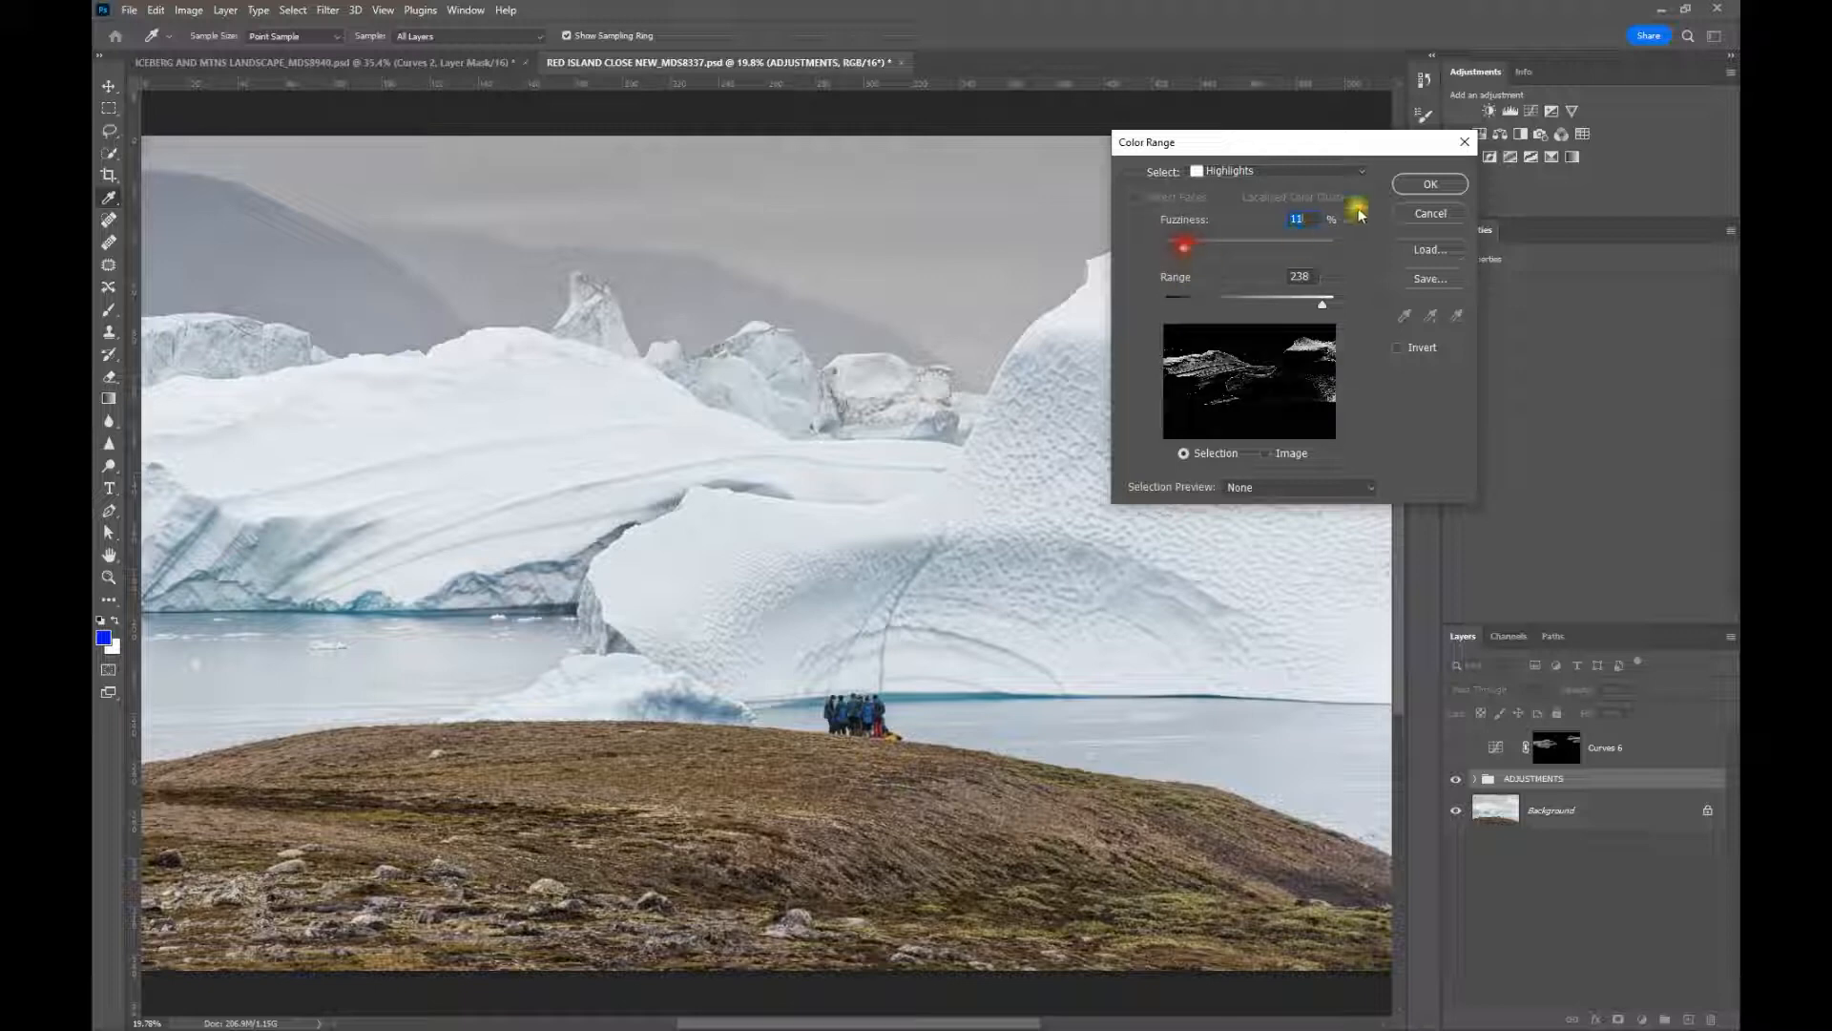
left_click(1422, 187)
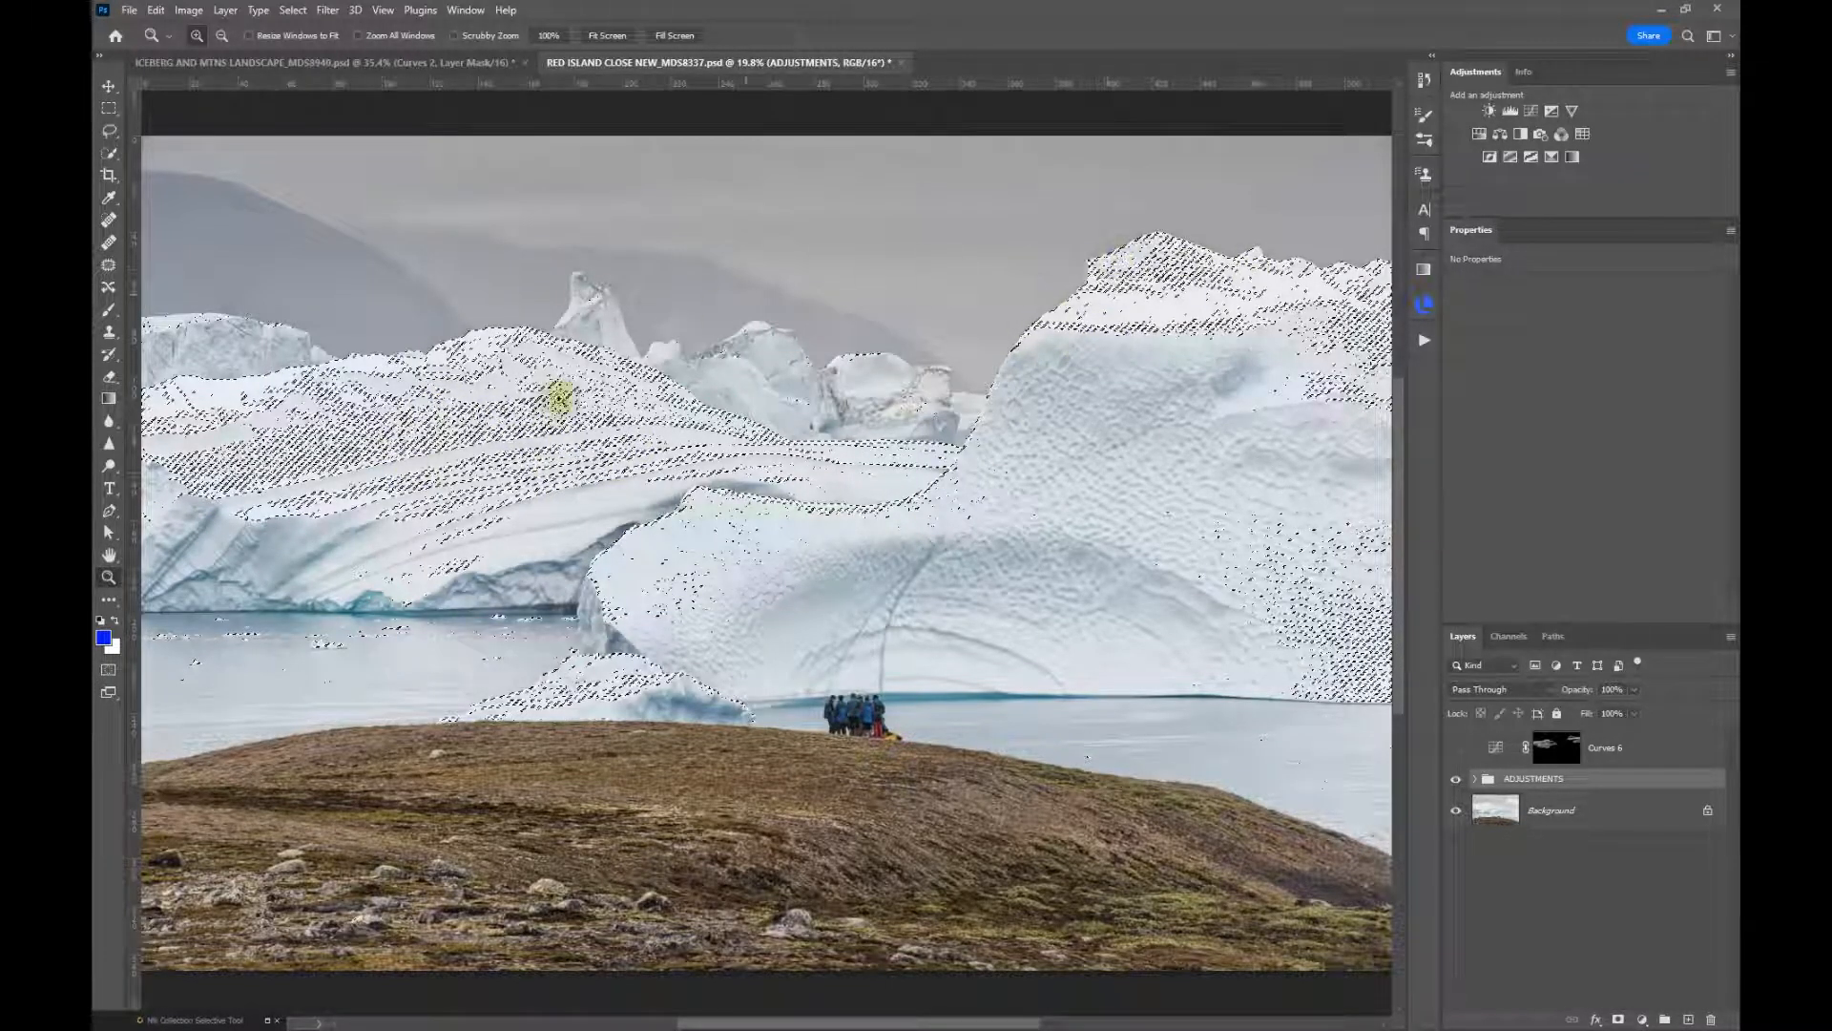
Expand the iceberg highlights selection by 3 pixels and create a Curves adjustment layer masked by it
left_click(293, 11)
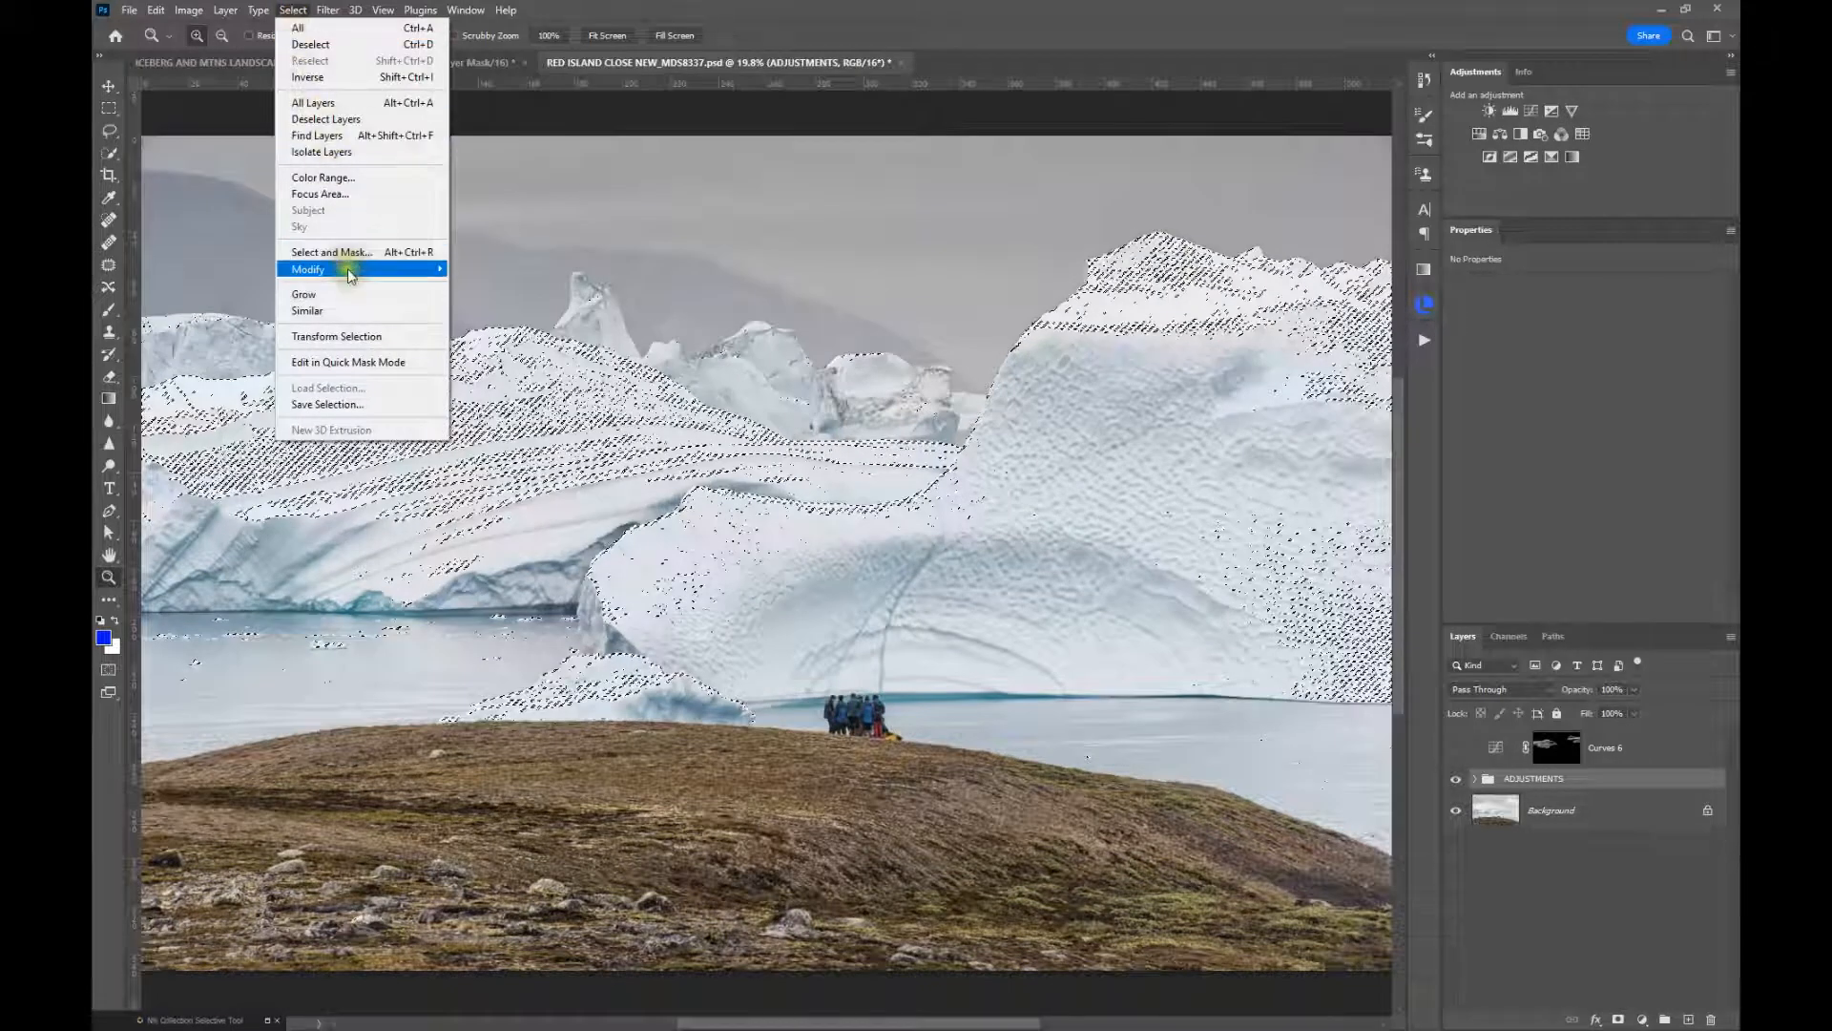
mouse_move(349, 269)
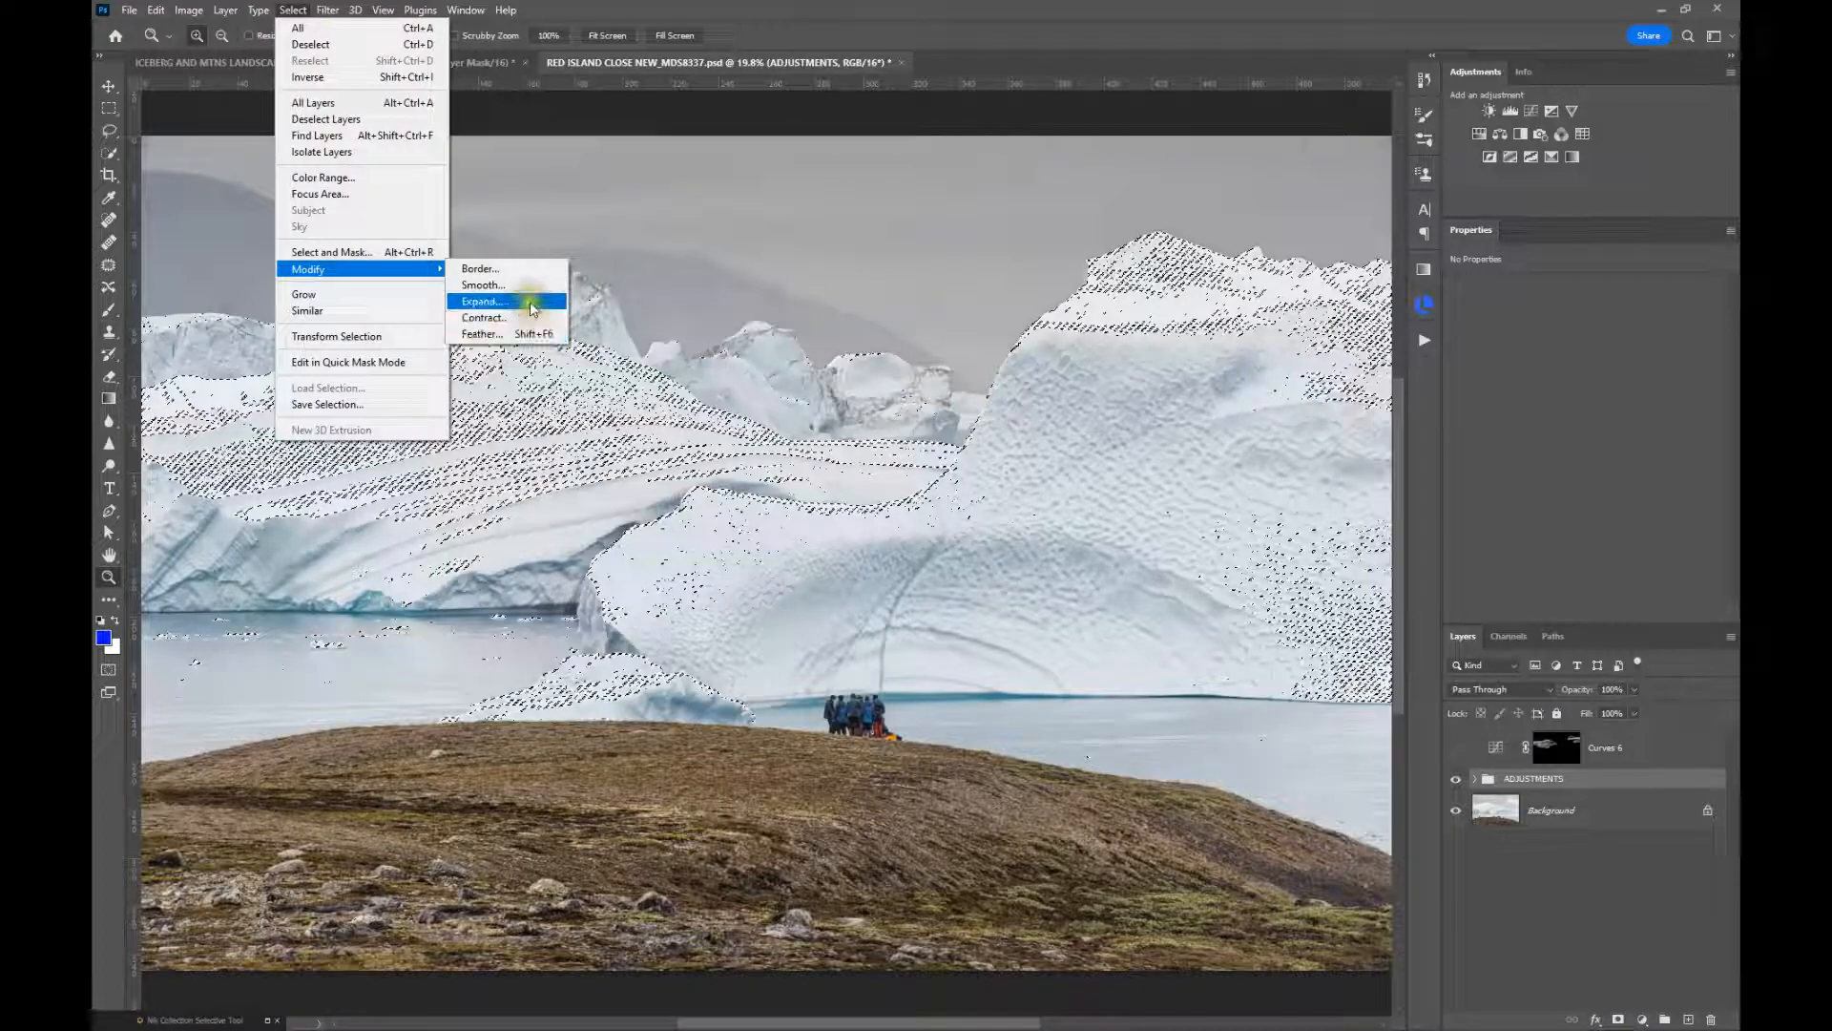
left_click(520, 301)
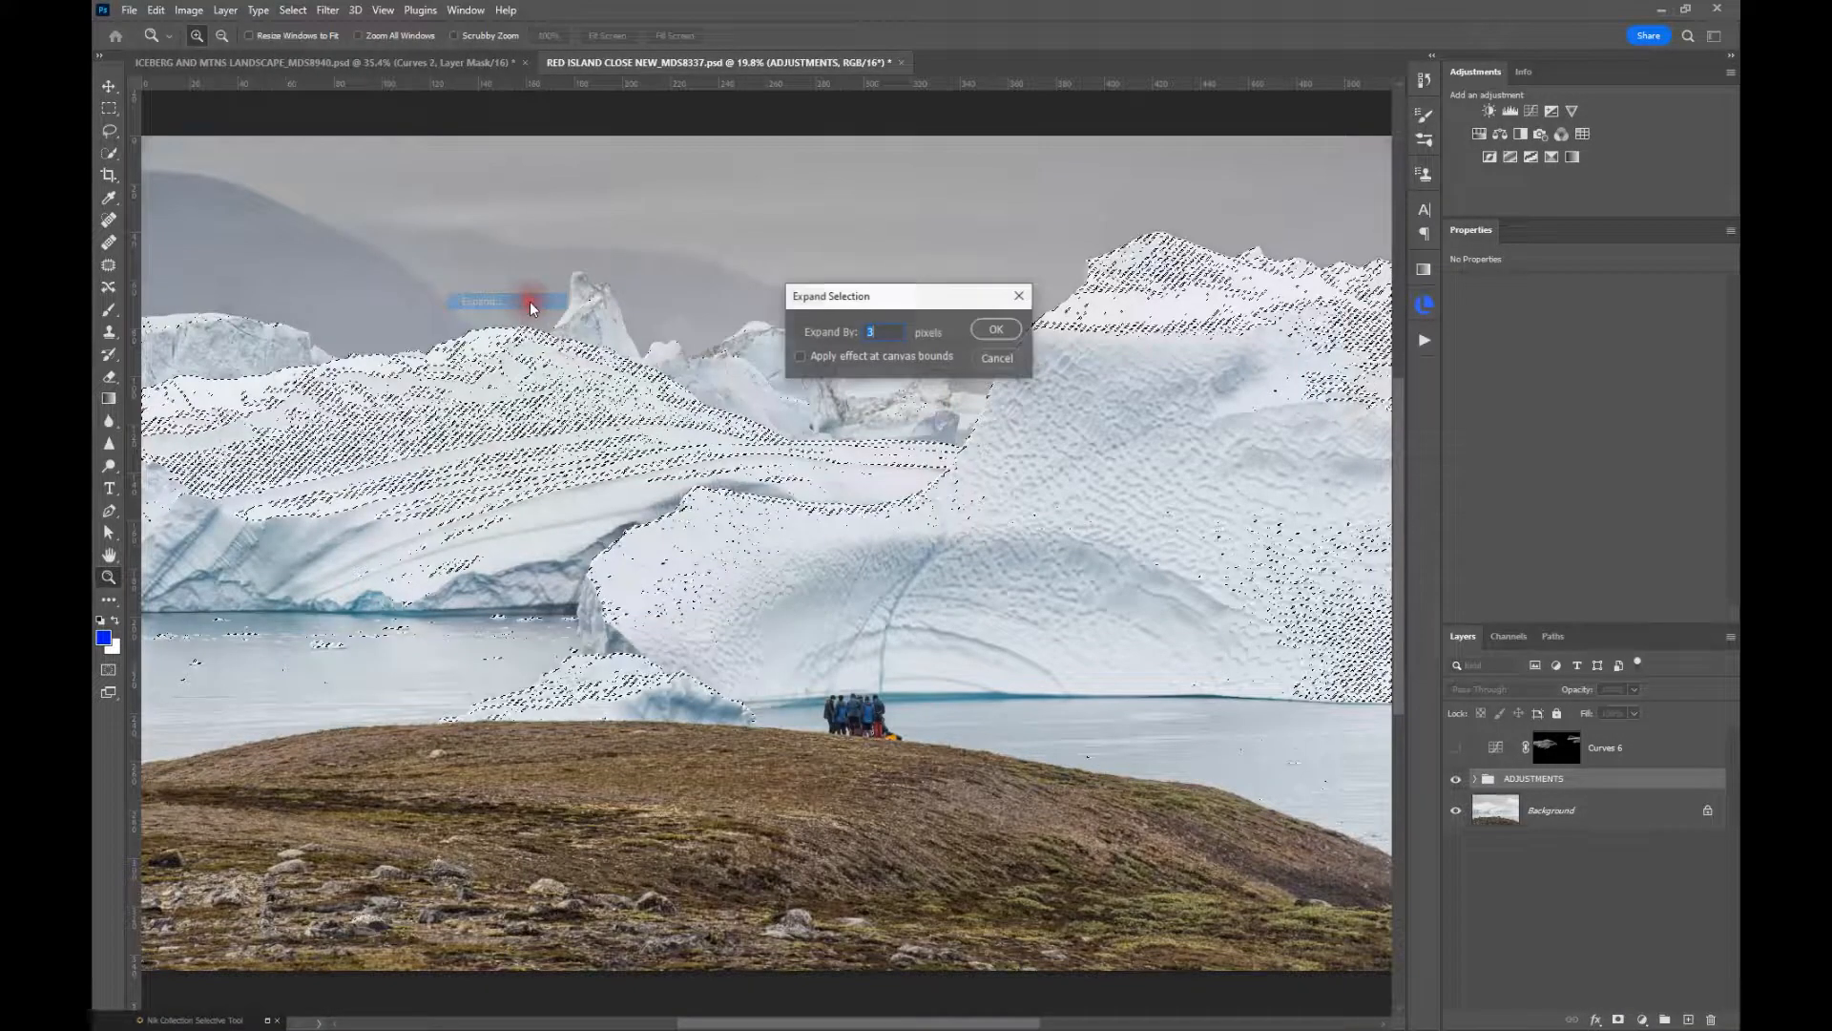
left_click(989, 332)
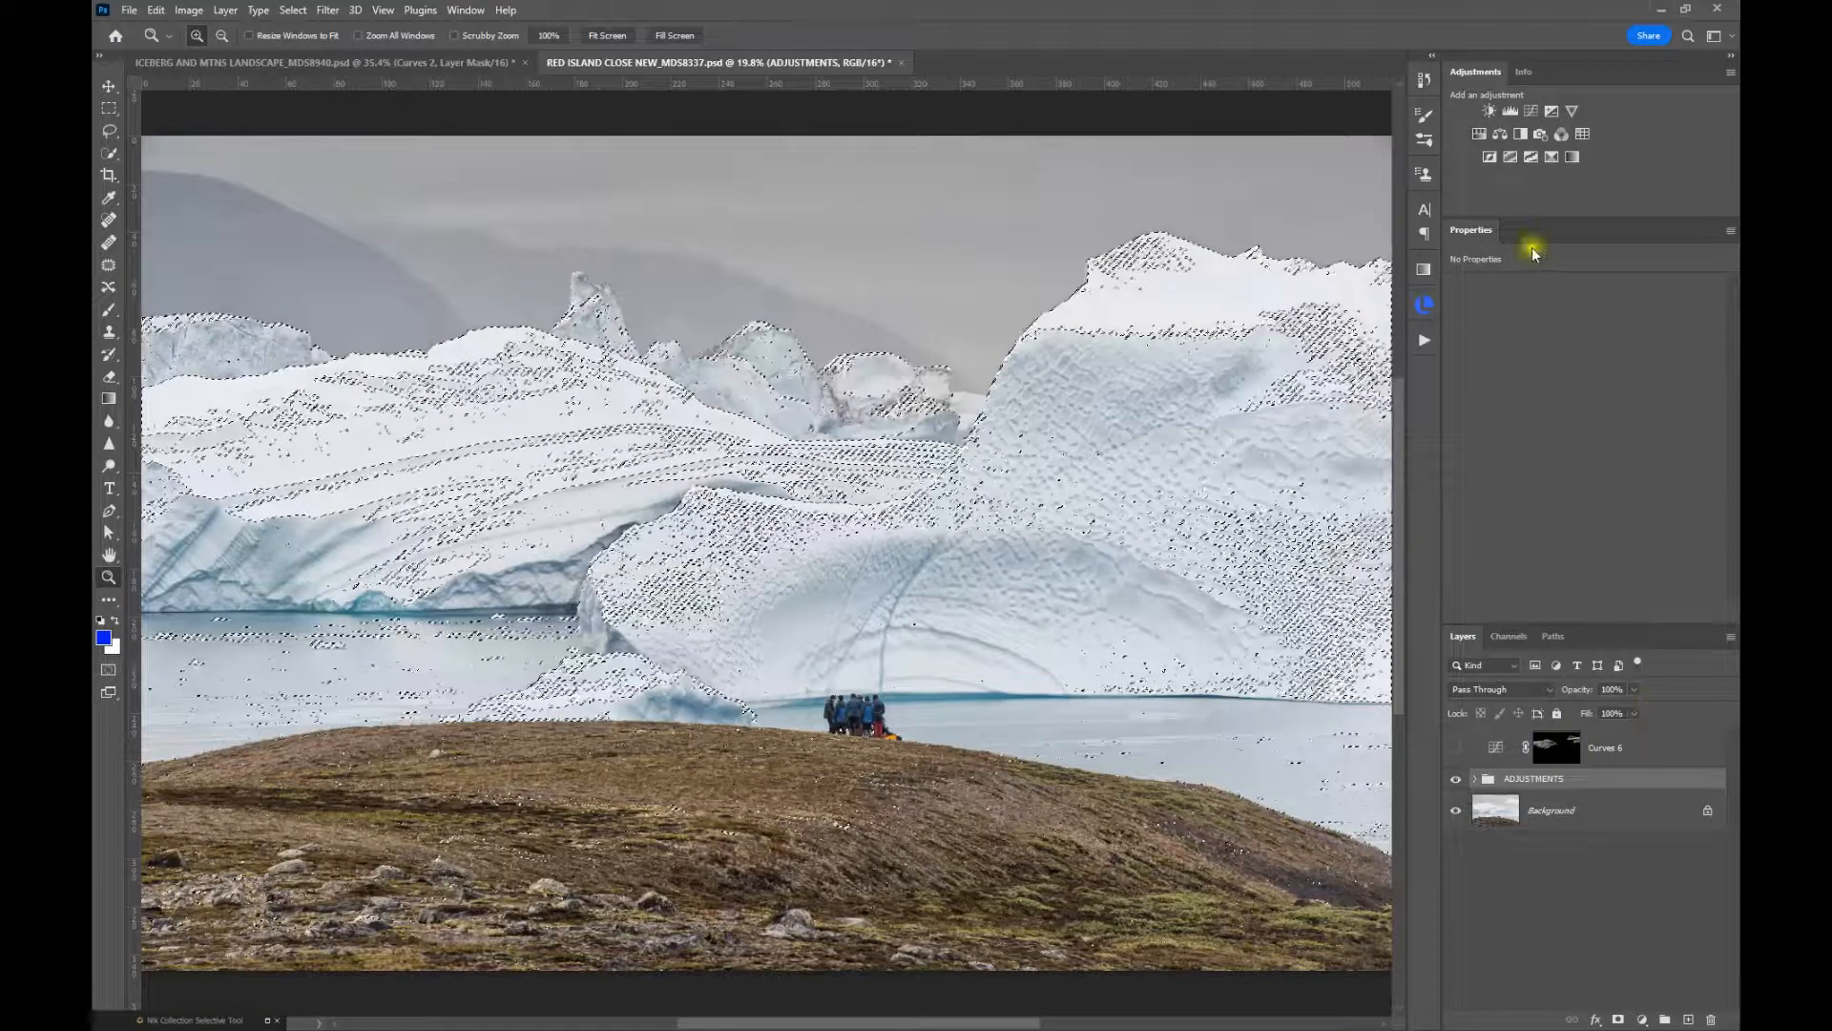
left_click(1531, 112)
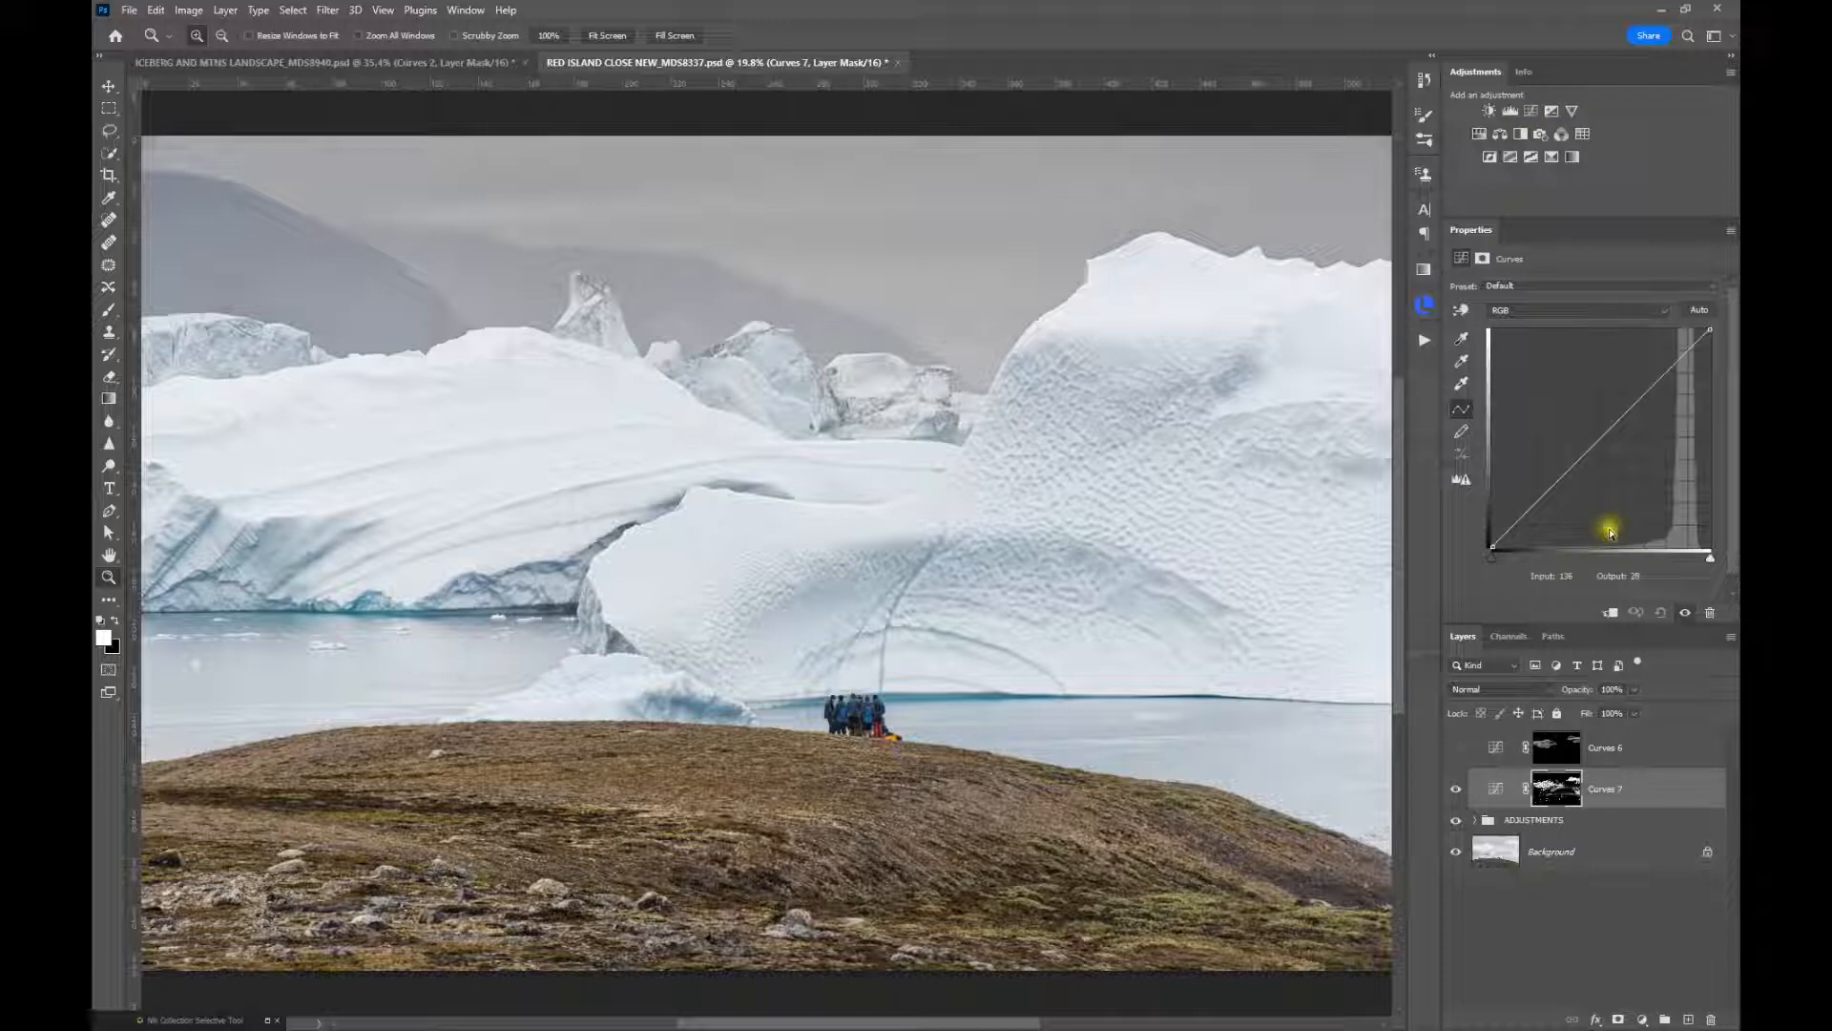
Check the Curves 7 layer mask on its own, return to the image, and set the layer's blending mode to Multiply
left_click(1562, 795, "alt")
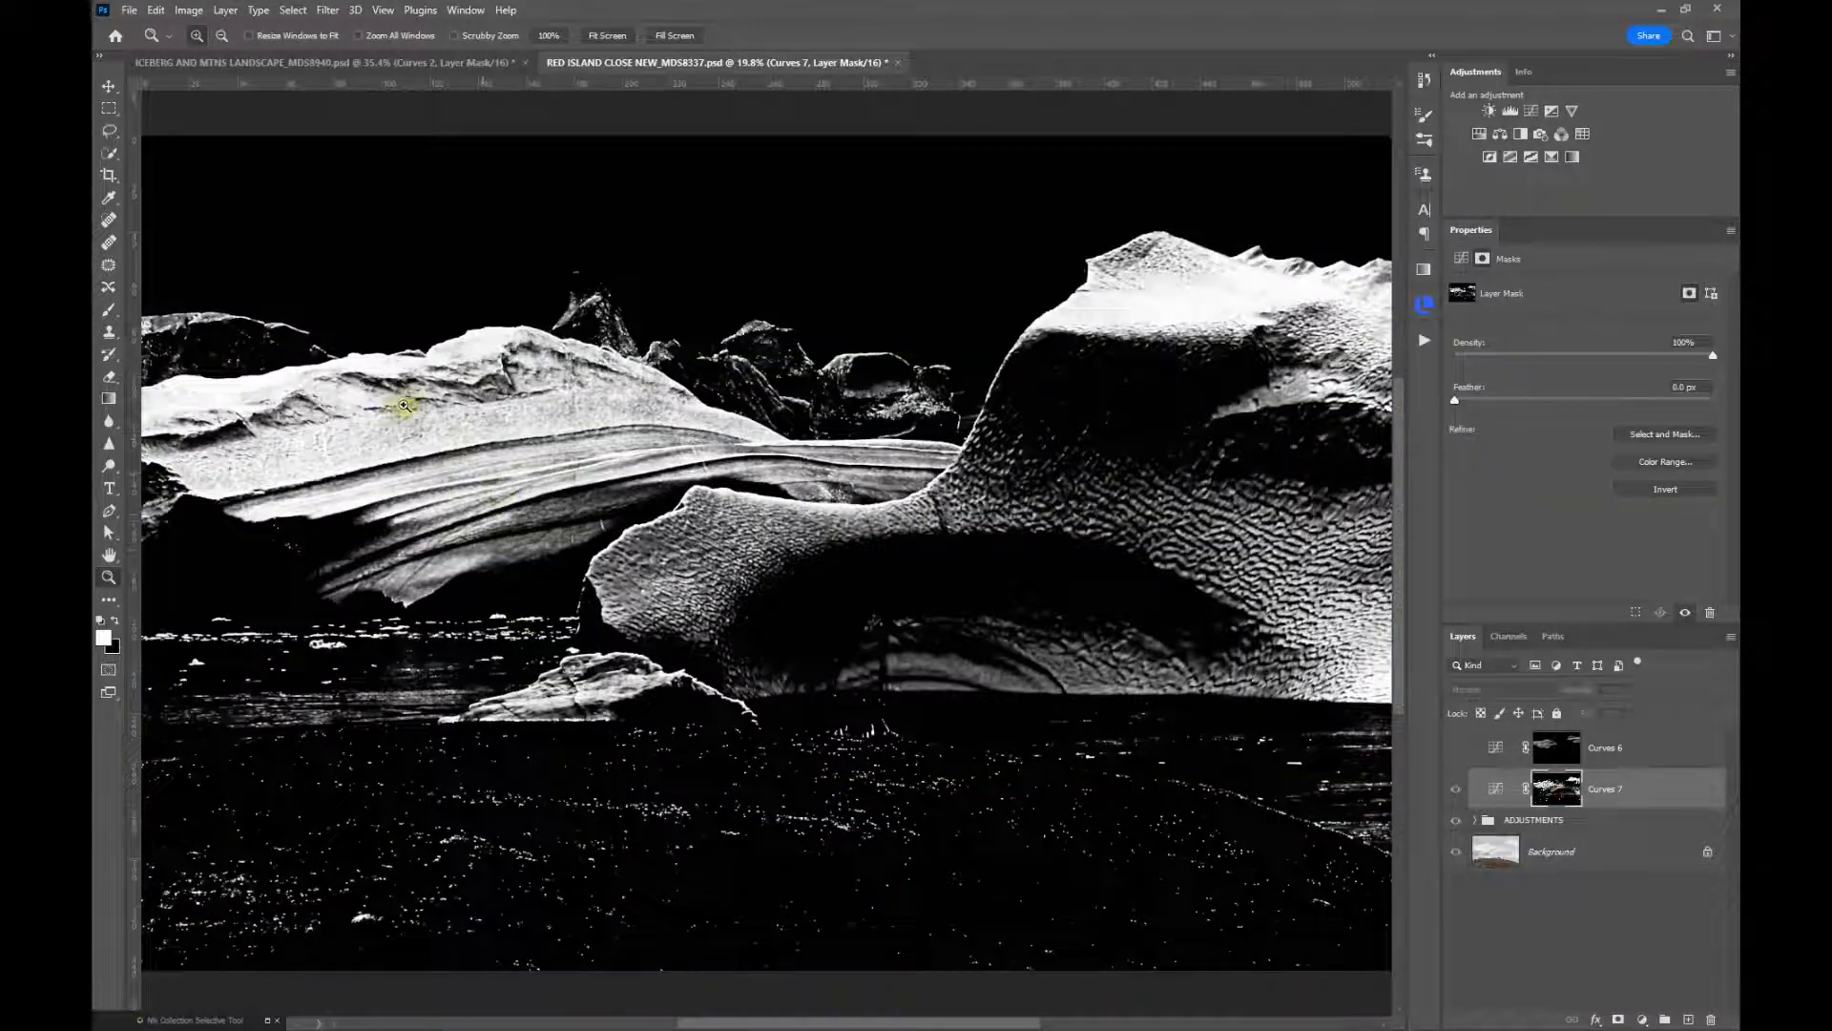
left_click(1570, 804, "alt")
left_click(1494, 795)
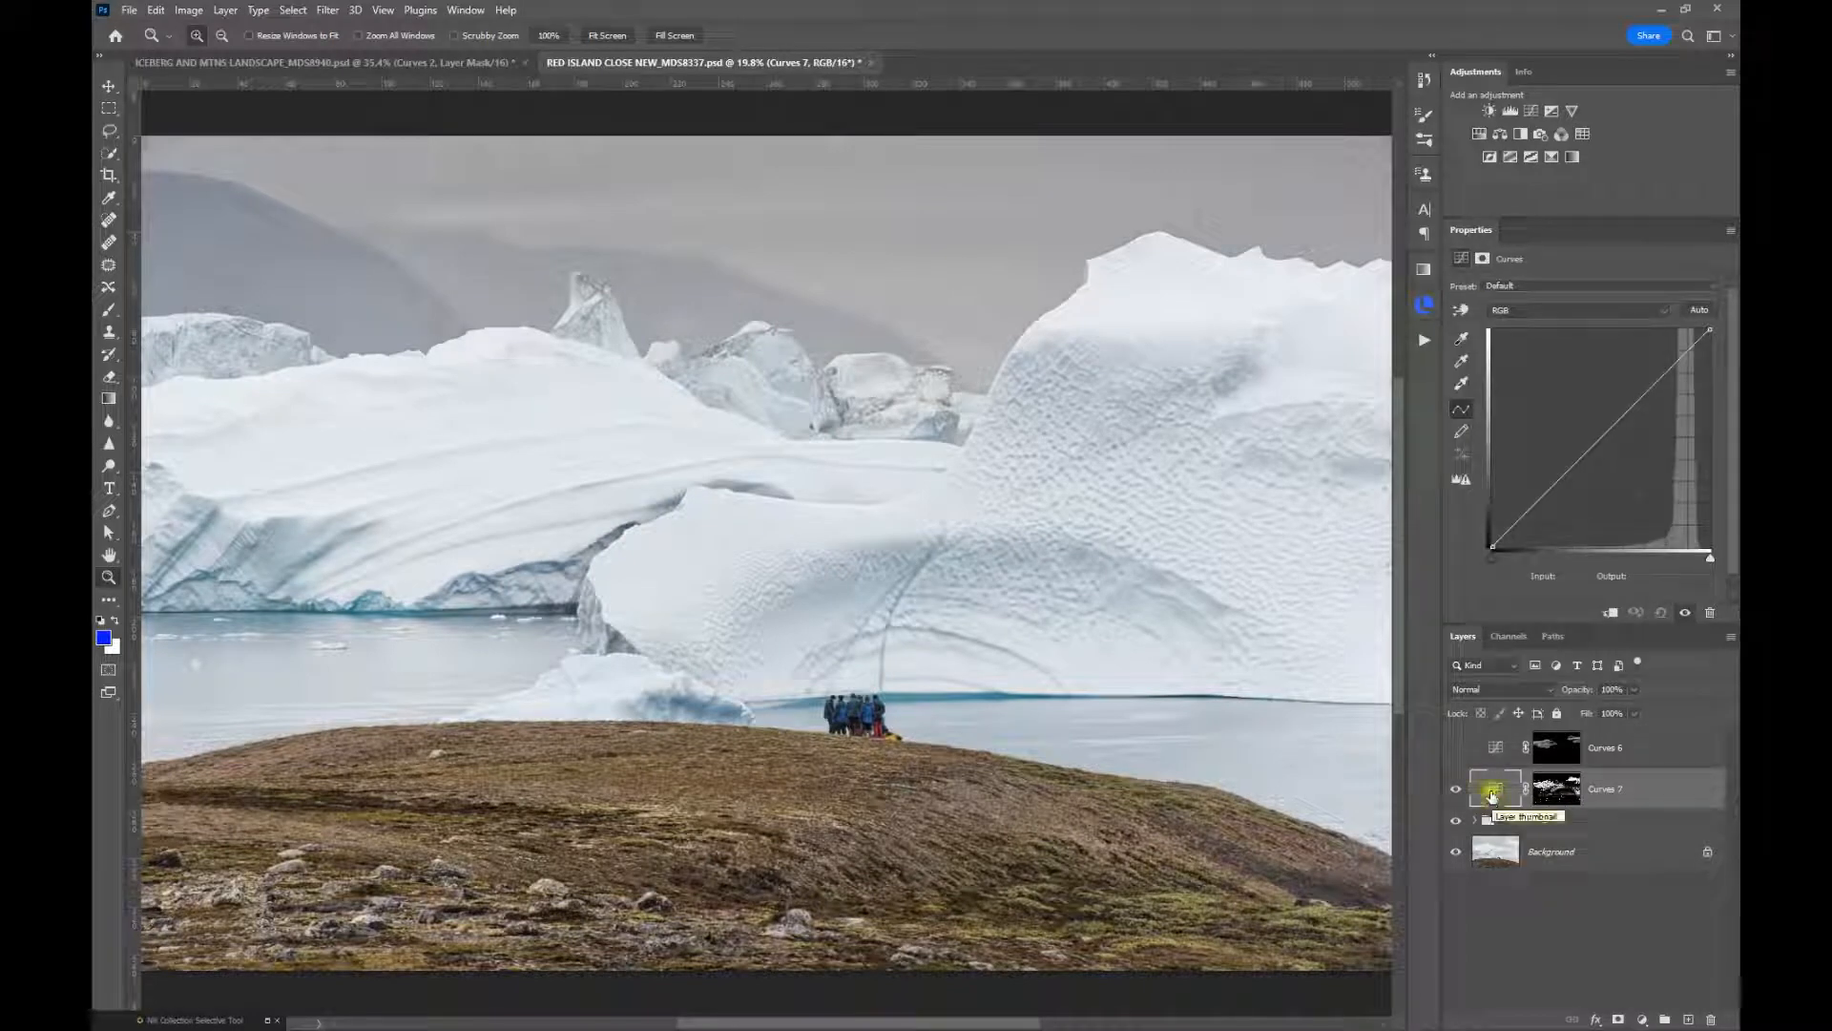
left_click(1498, 691)
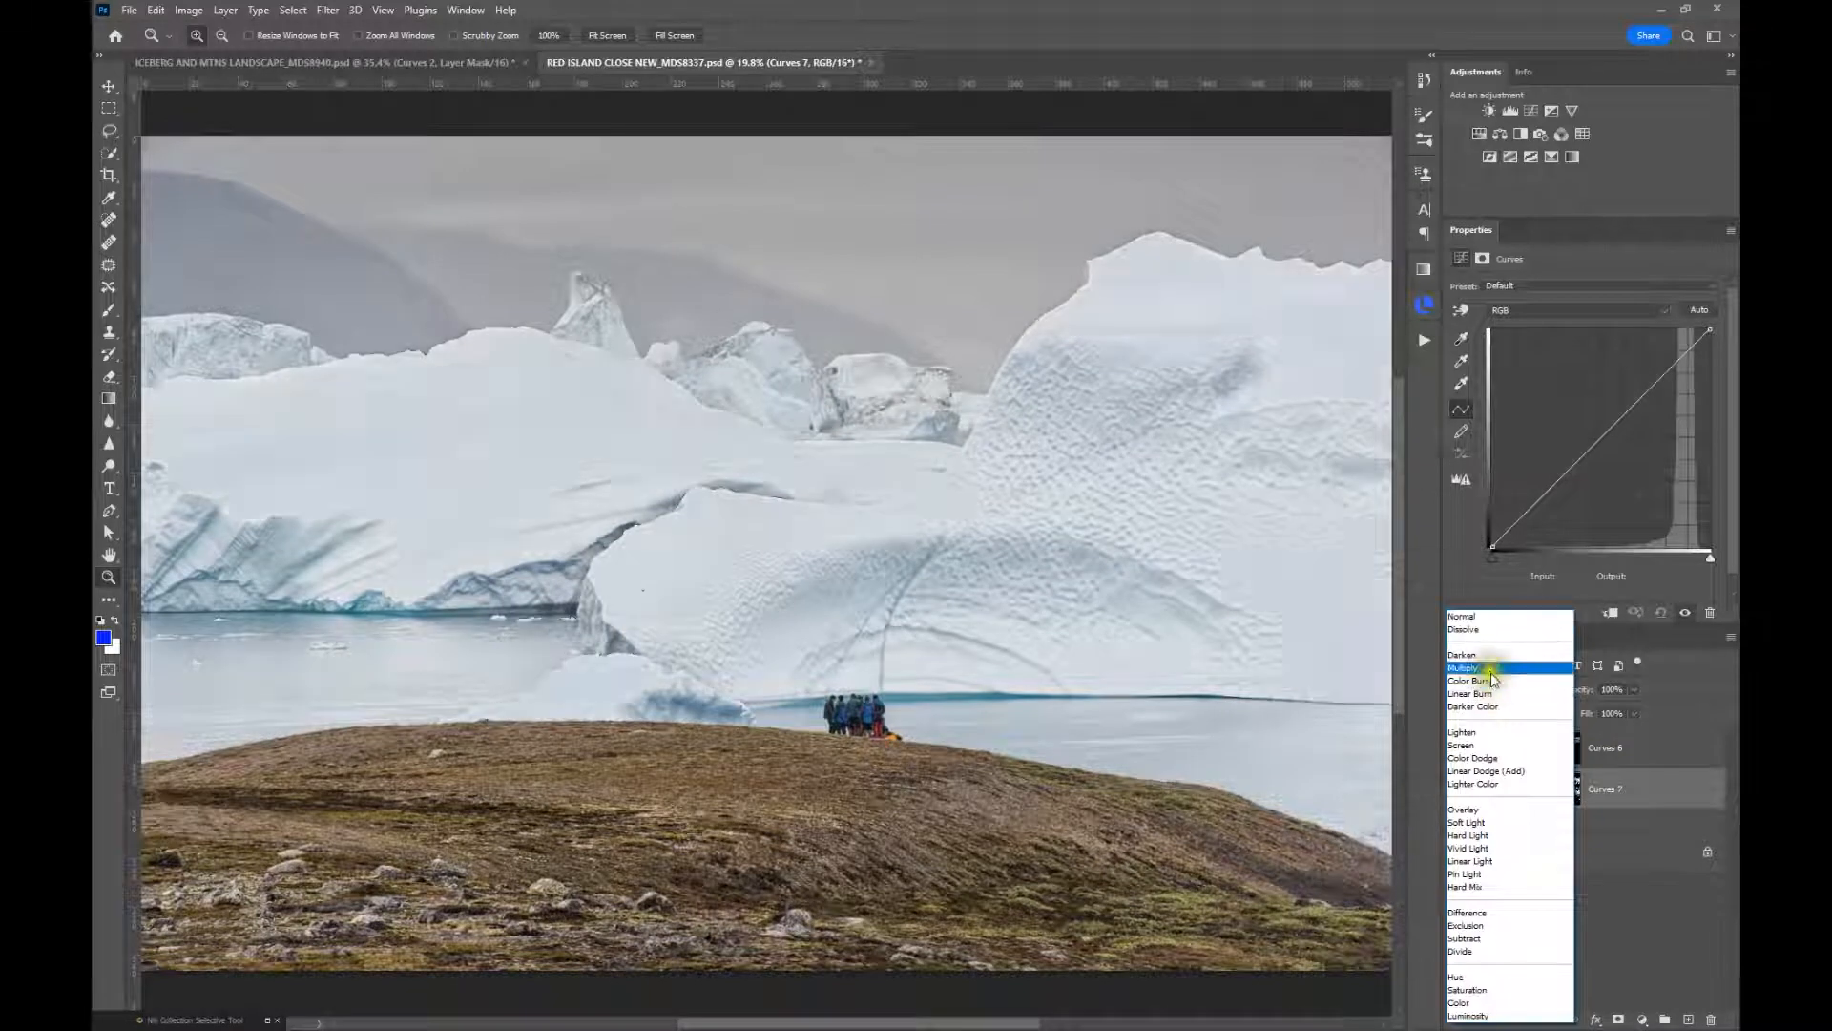
left_click(1493, 668)
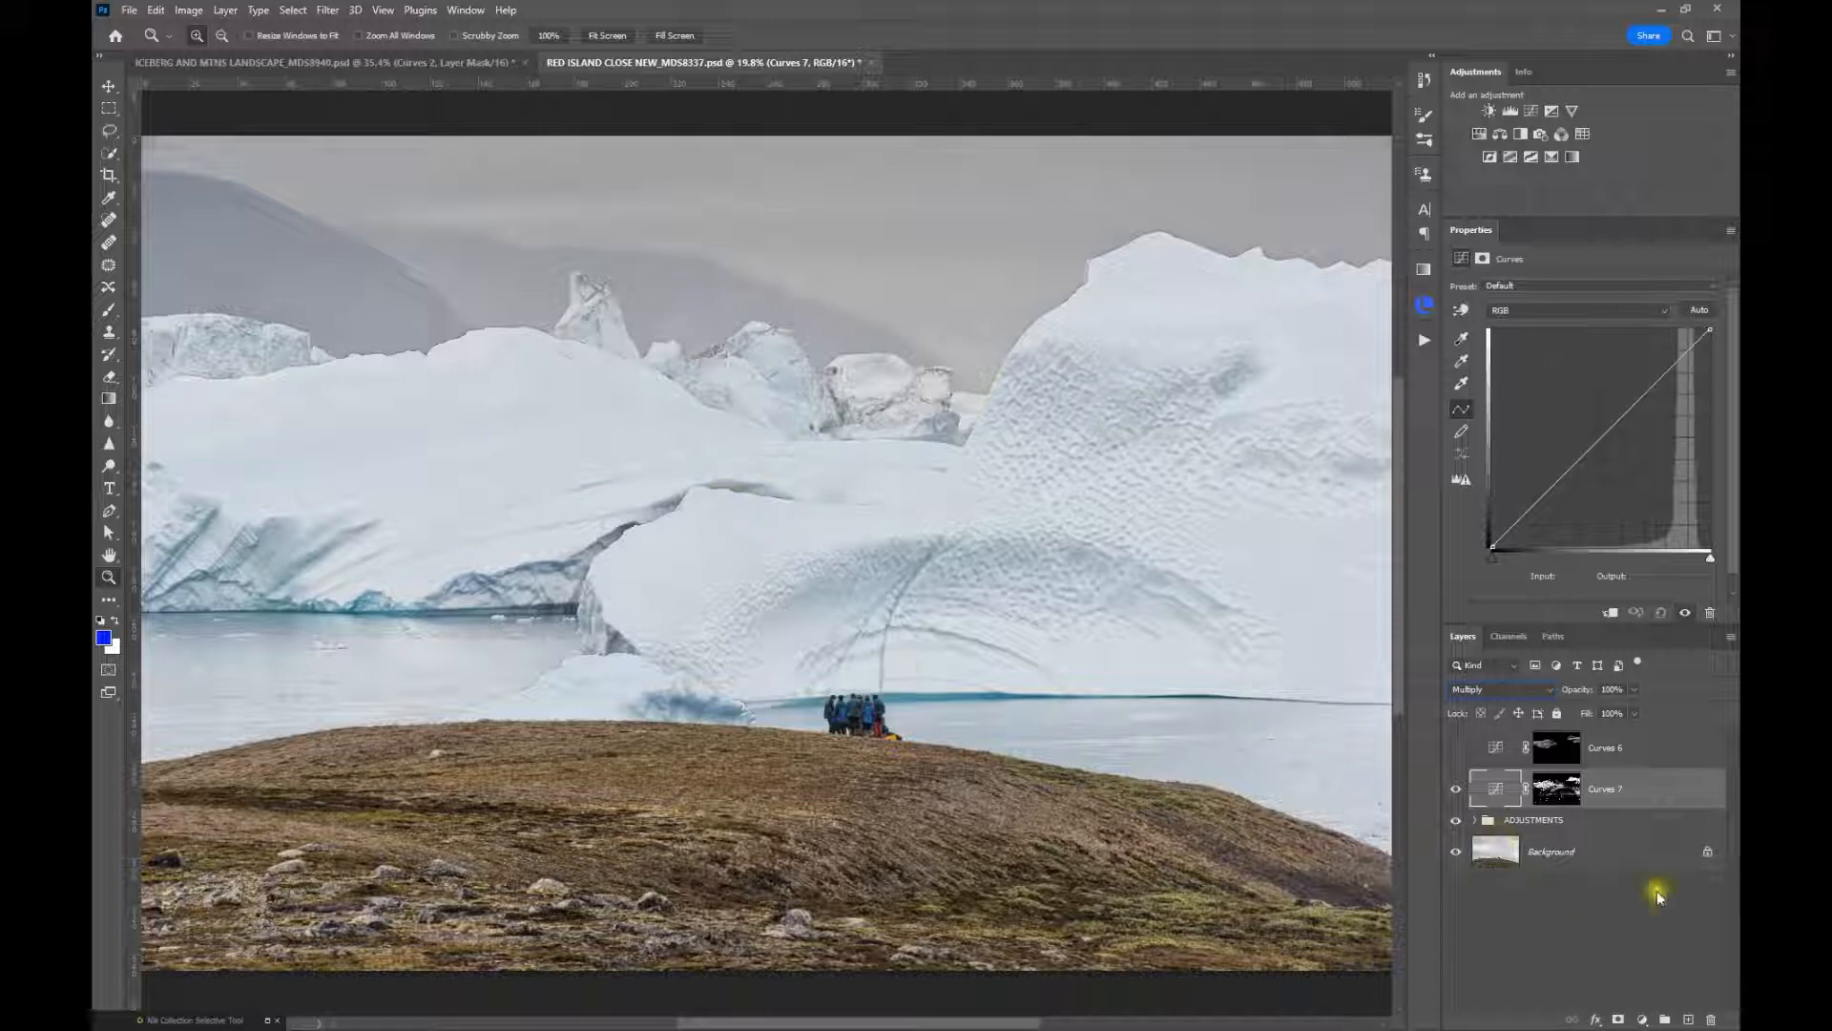
Feather the Curves 7 mask to about 39.3 px while viewing the mask alone, and return to the image view
left_click(1556, 792)
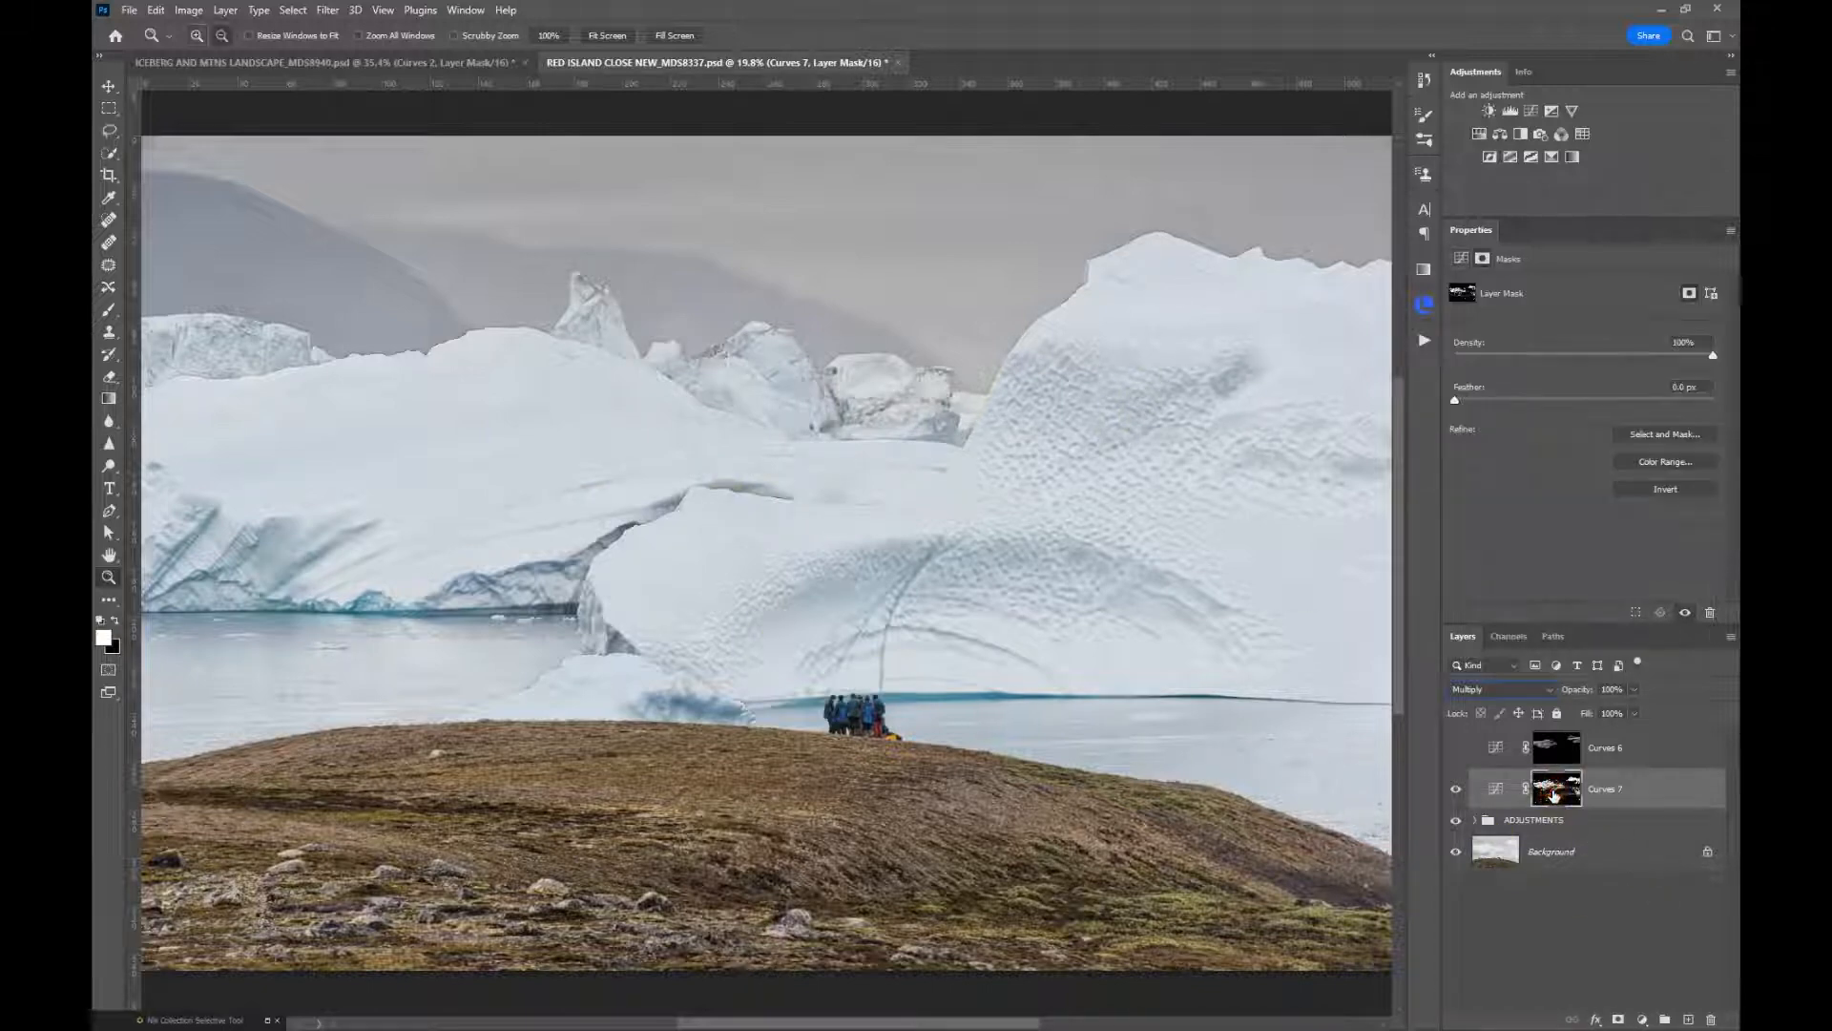
left_click(1555, 792, "alt")
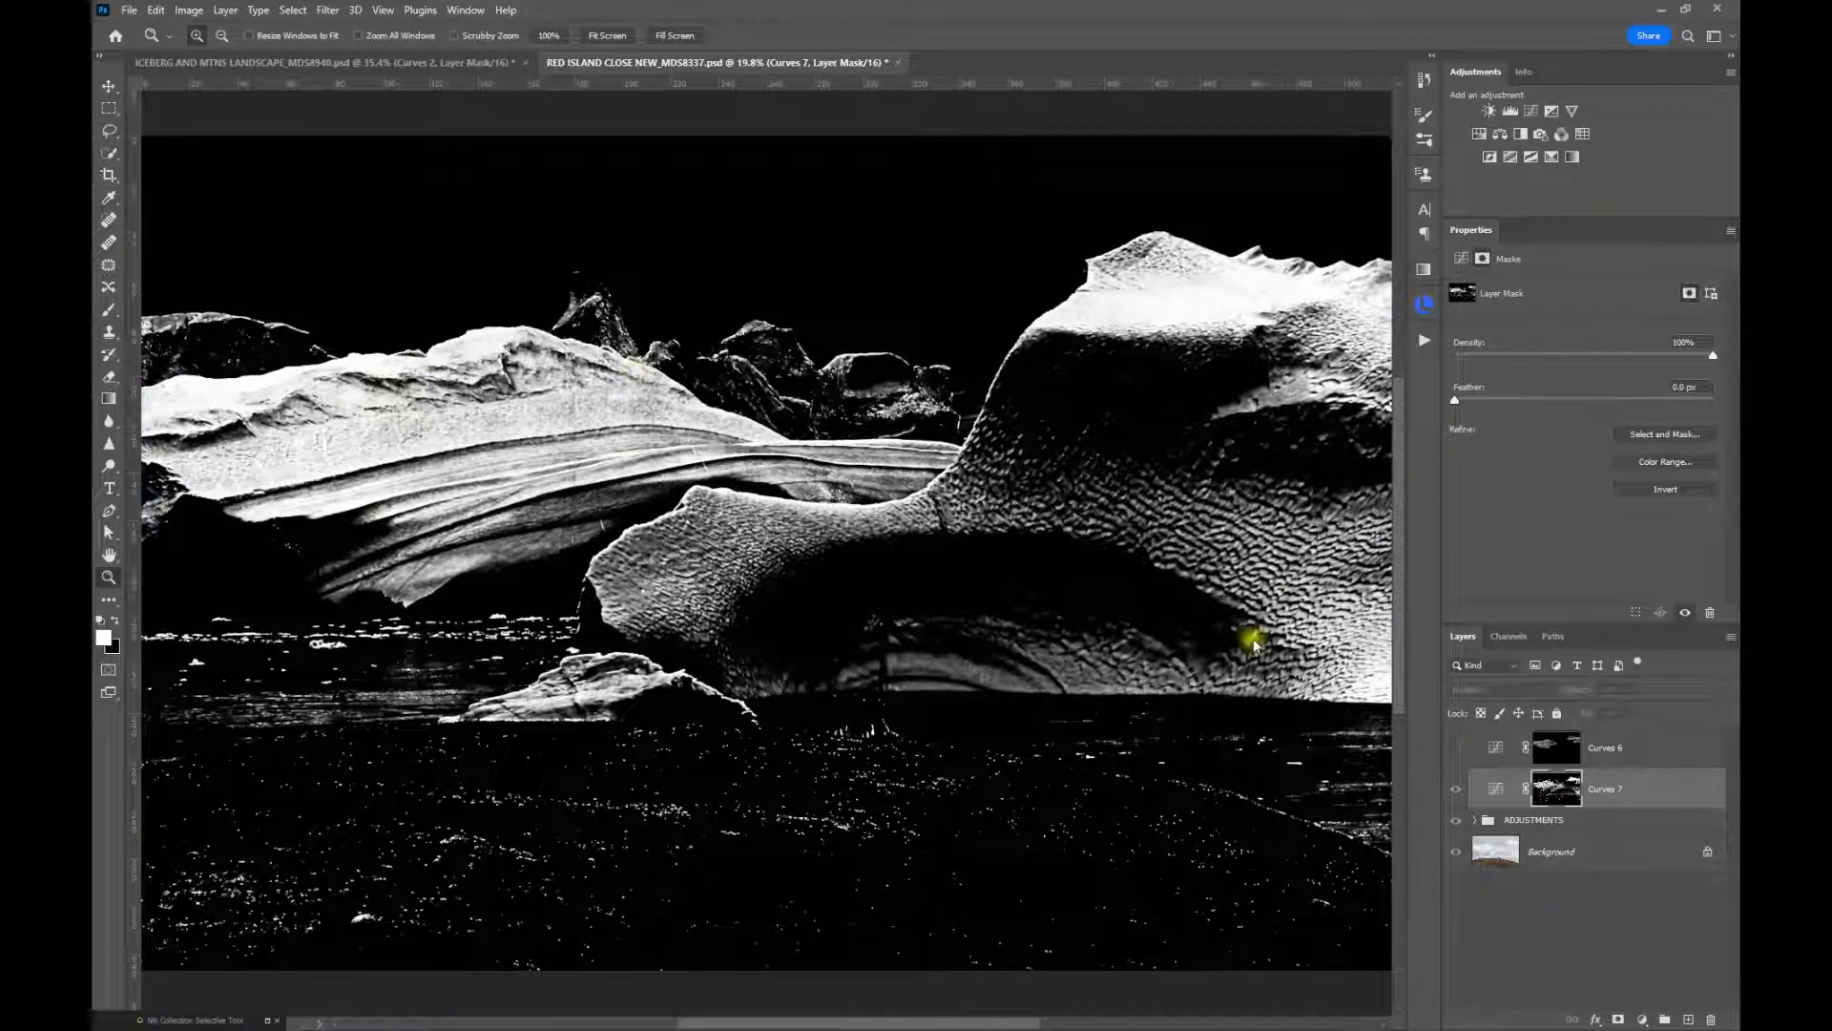
left_click_drag(1457, 408, 1597, 420)
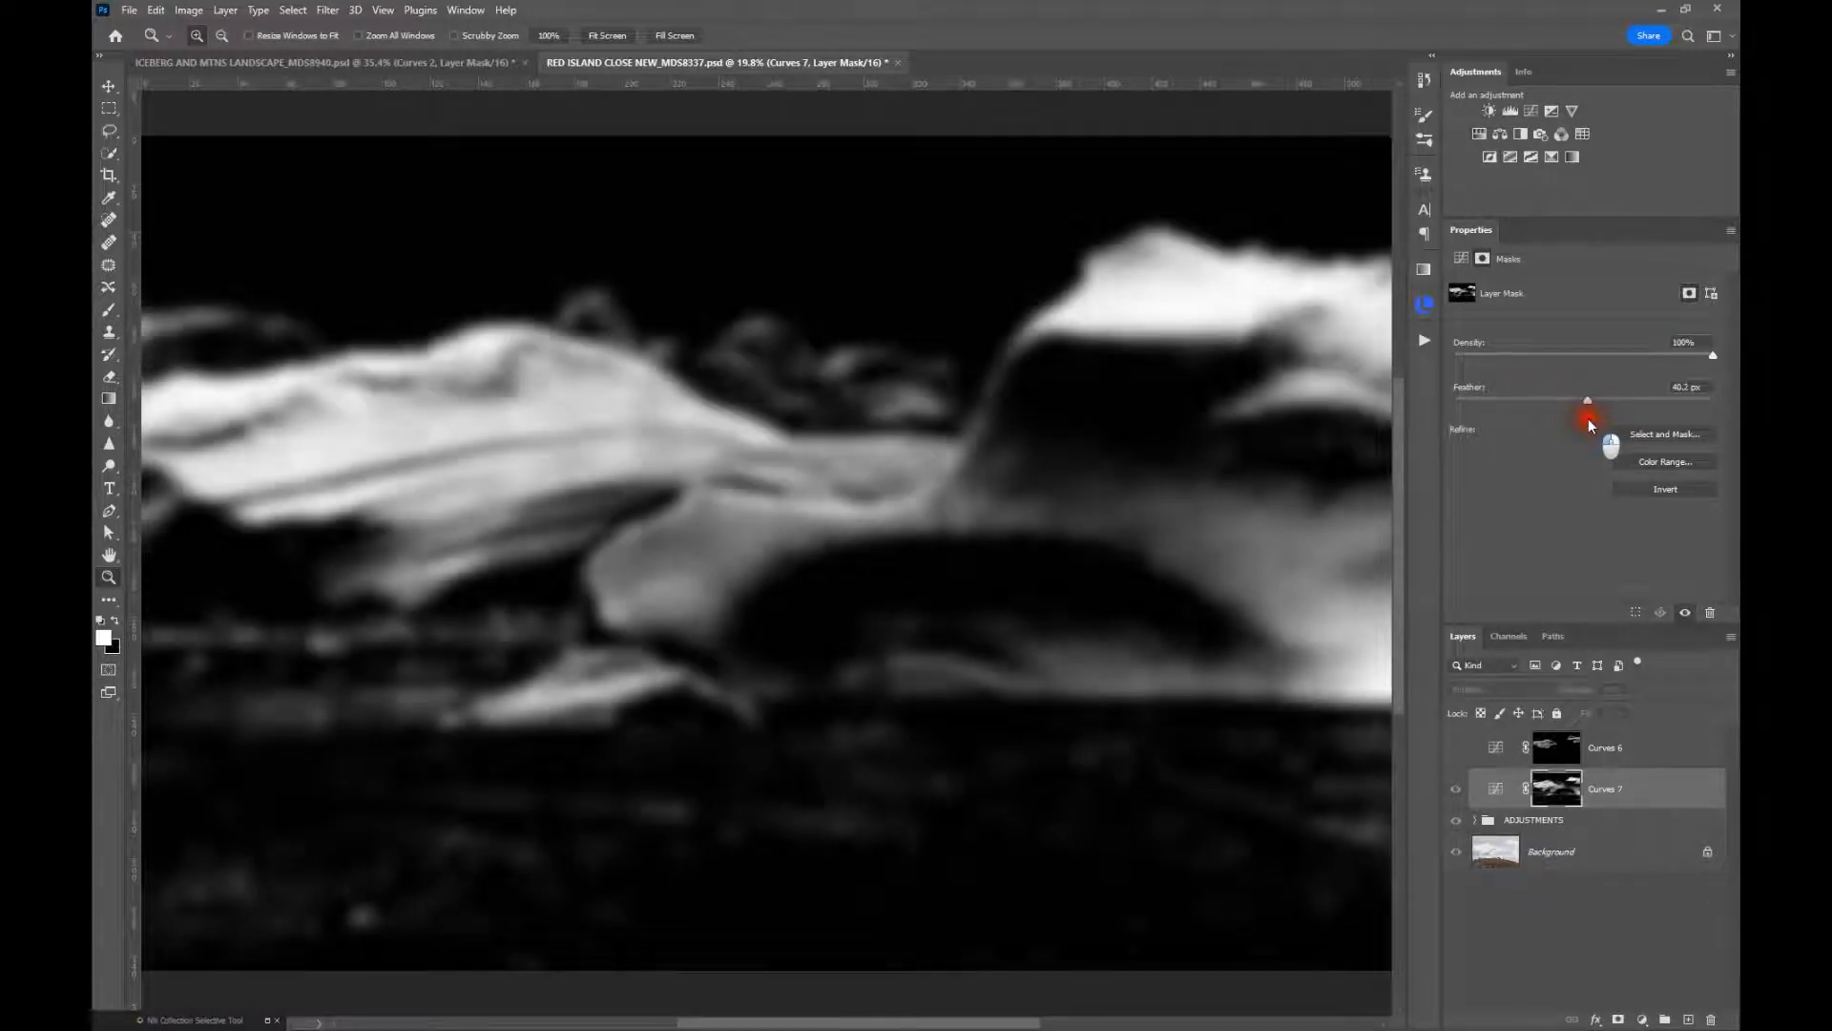
left_click(1539, 792)
left_click(1549, 798, "alt")
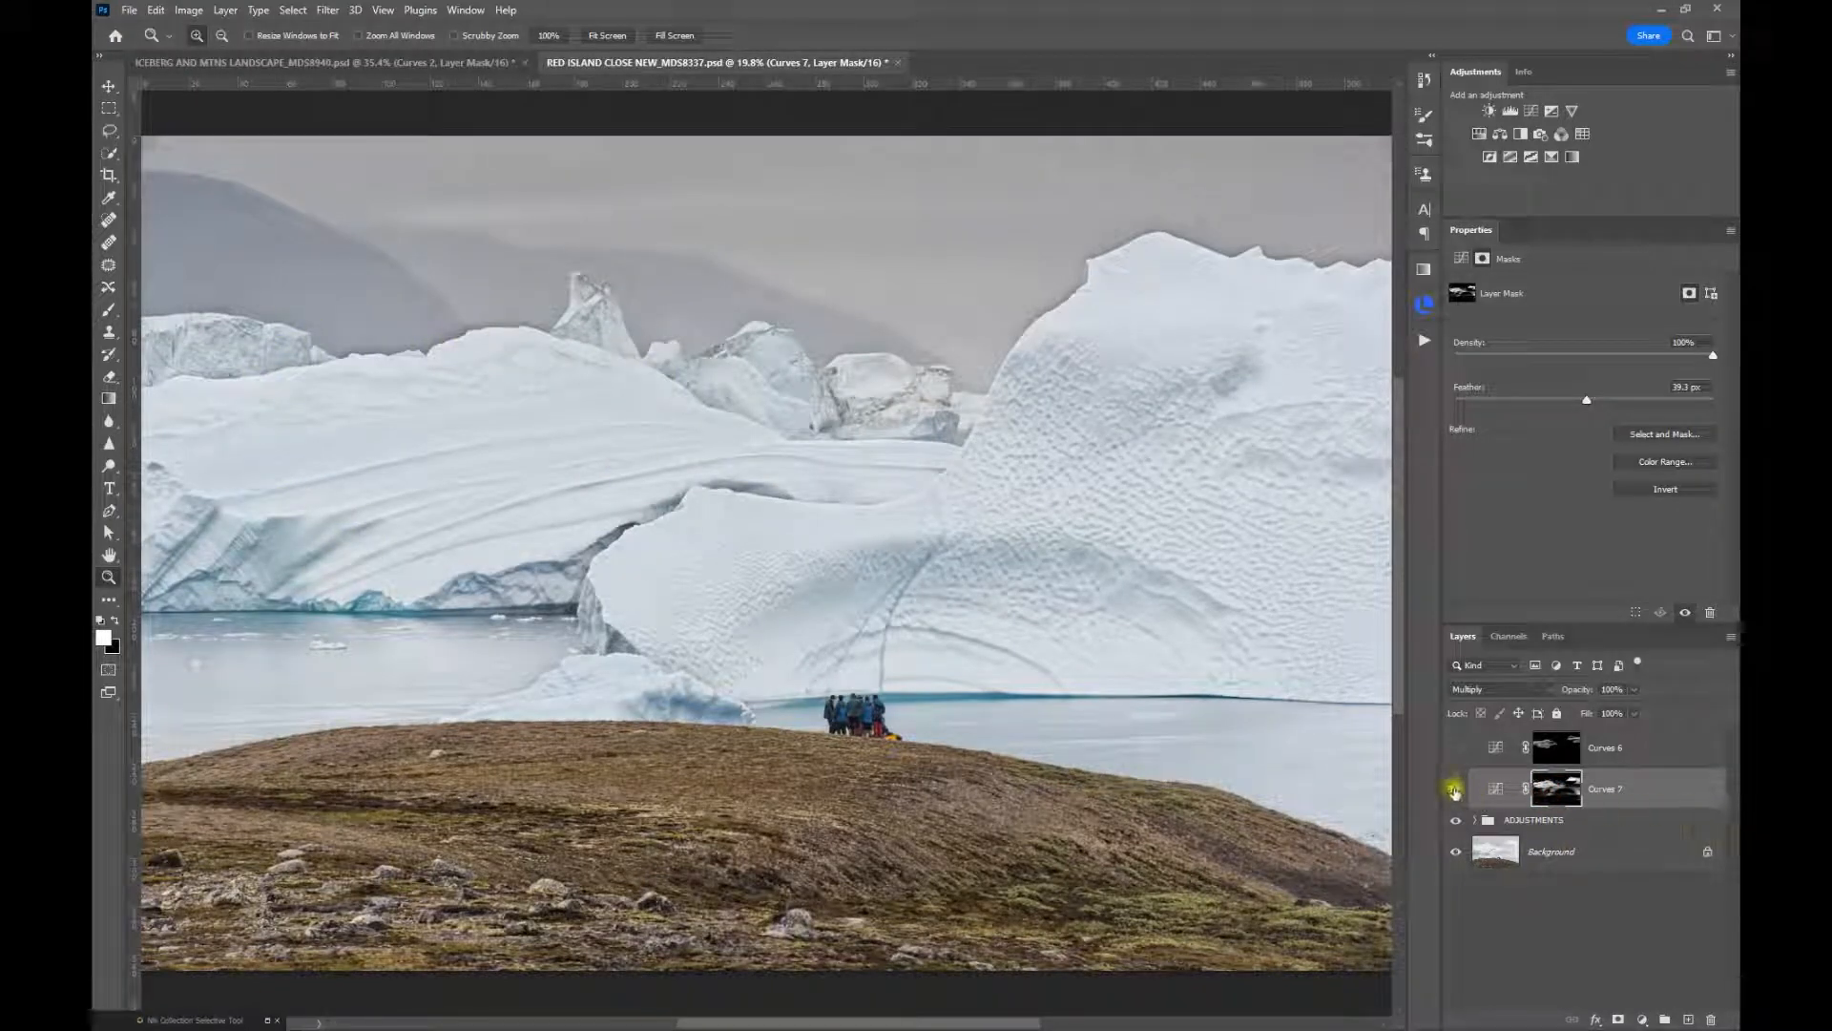
Reduce the Curves 7 opacity to 58% and further to about 51%, toggling the layer to compare, and leave it visible
left_click(1454, 791)
left_click(1455, 791)
left_click(1576, 691)
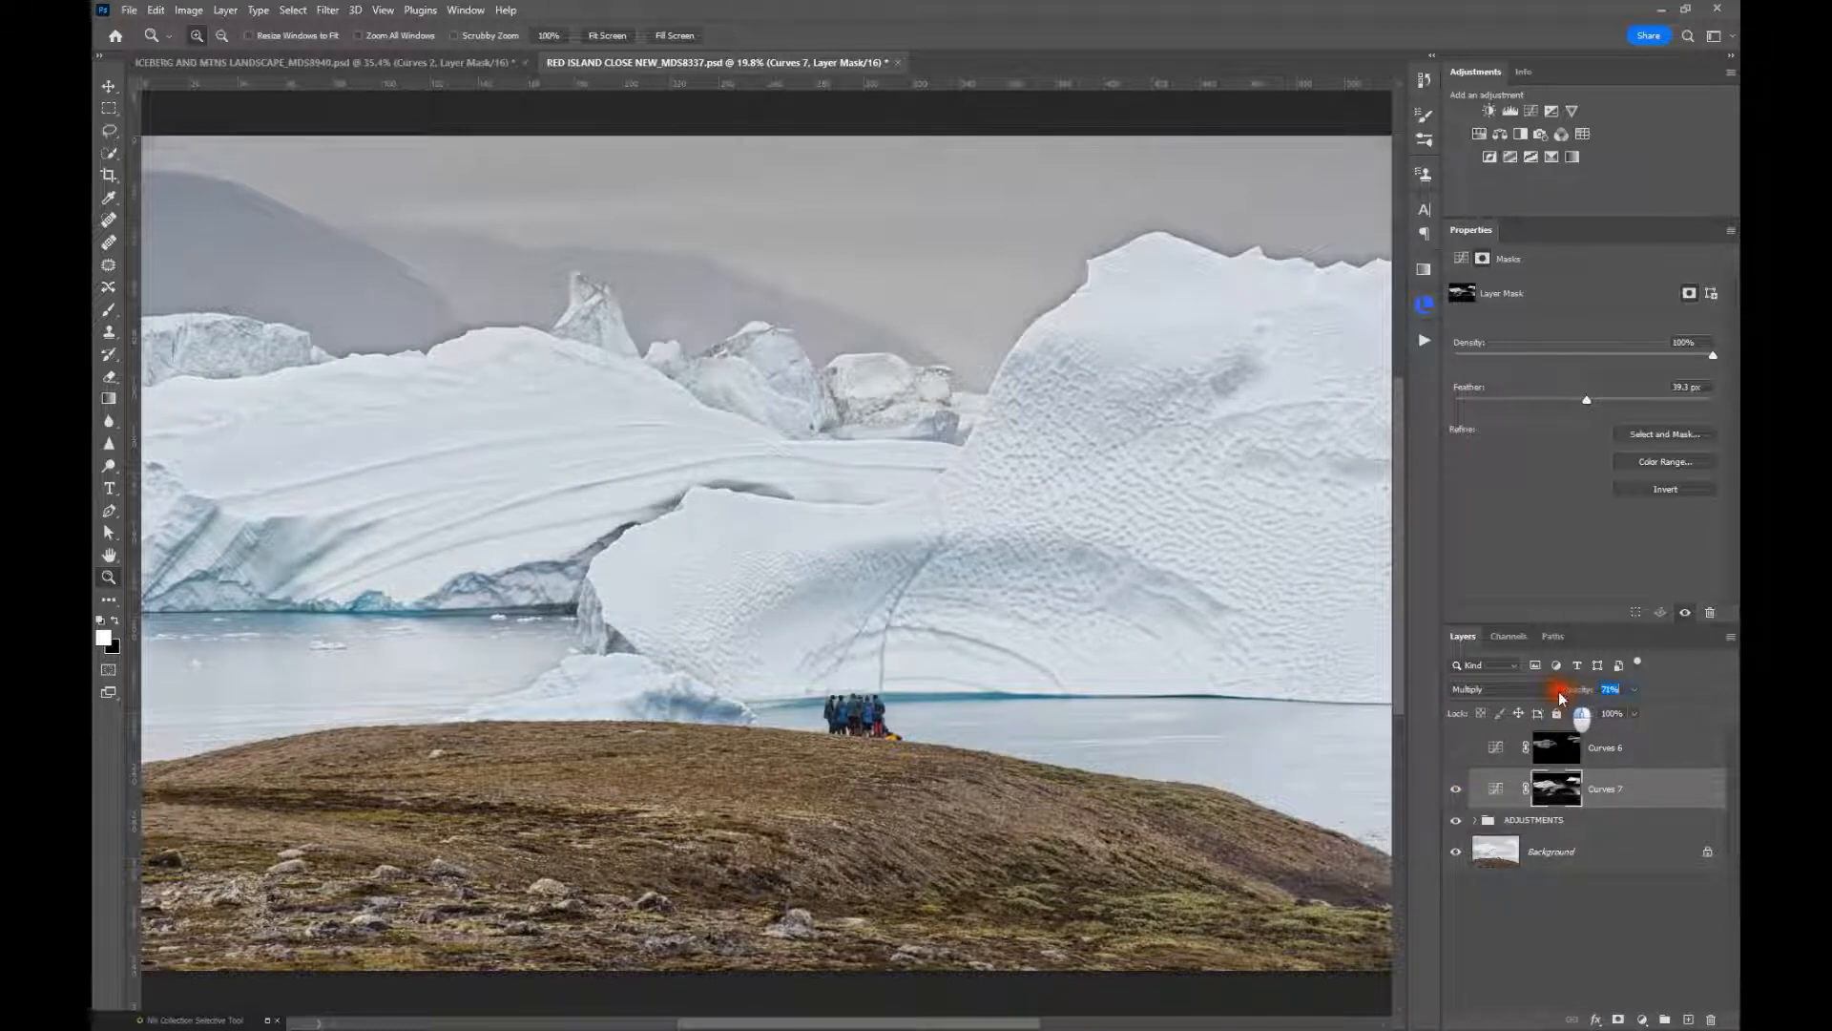
type("58")
left_click(1455, 792)
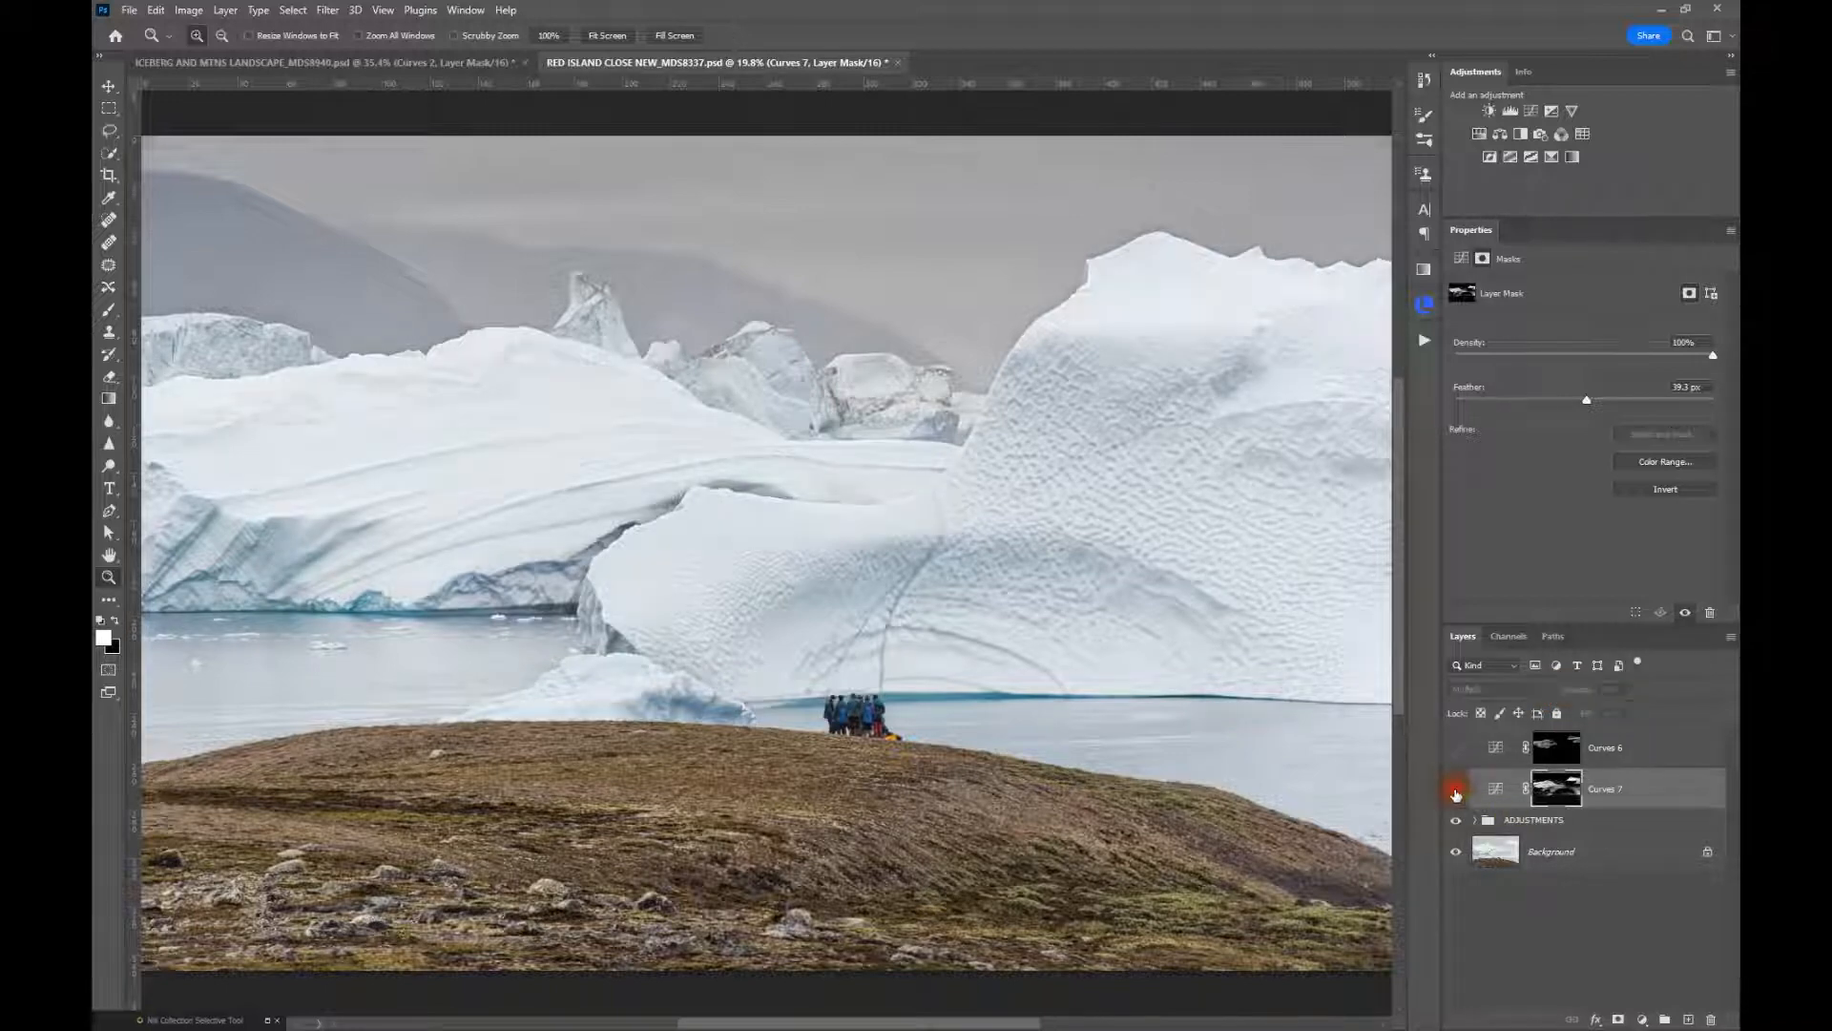
left_click(1456, 791)
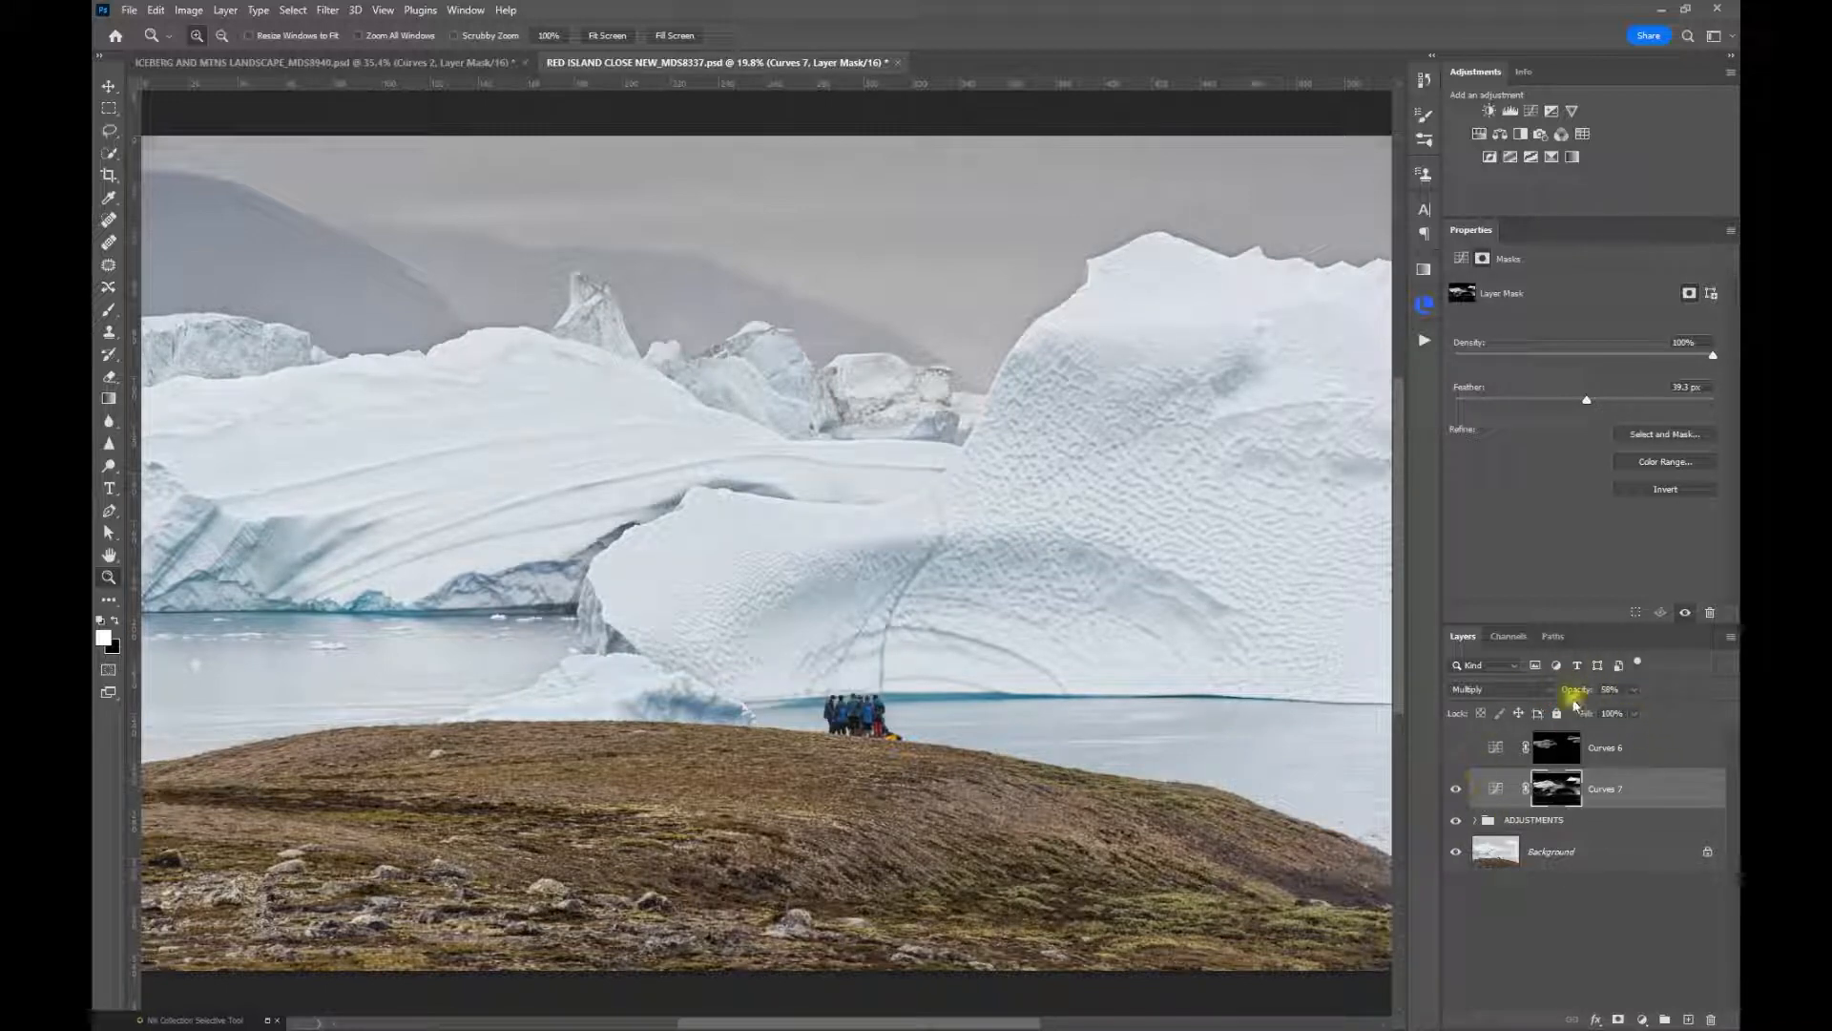
left_click_drag(1577, 694, 1573, 695)
left_click(1455, 791)
left_click(1456, 791)
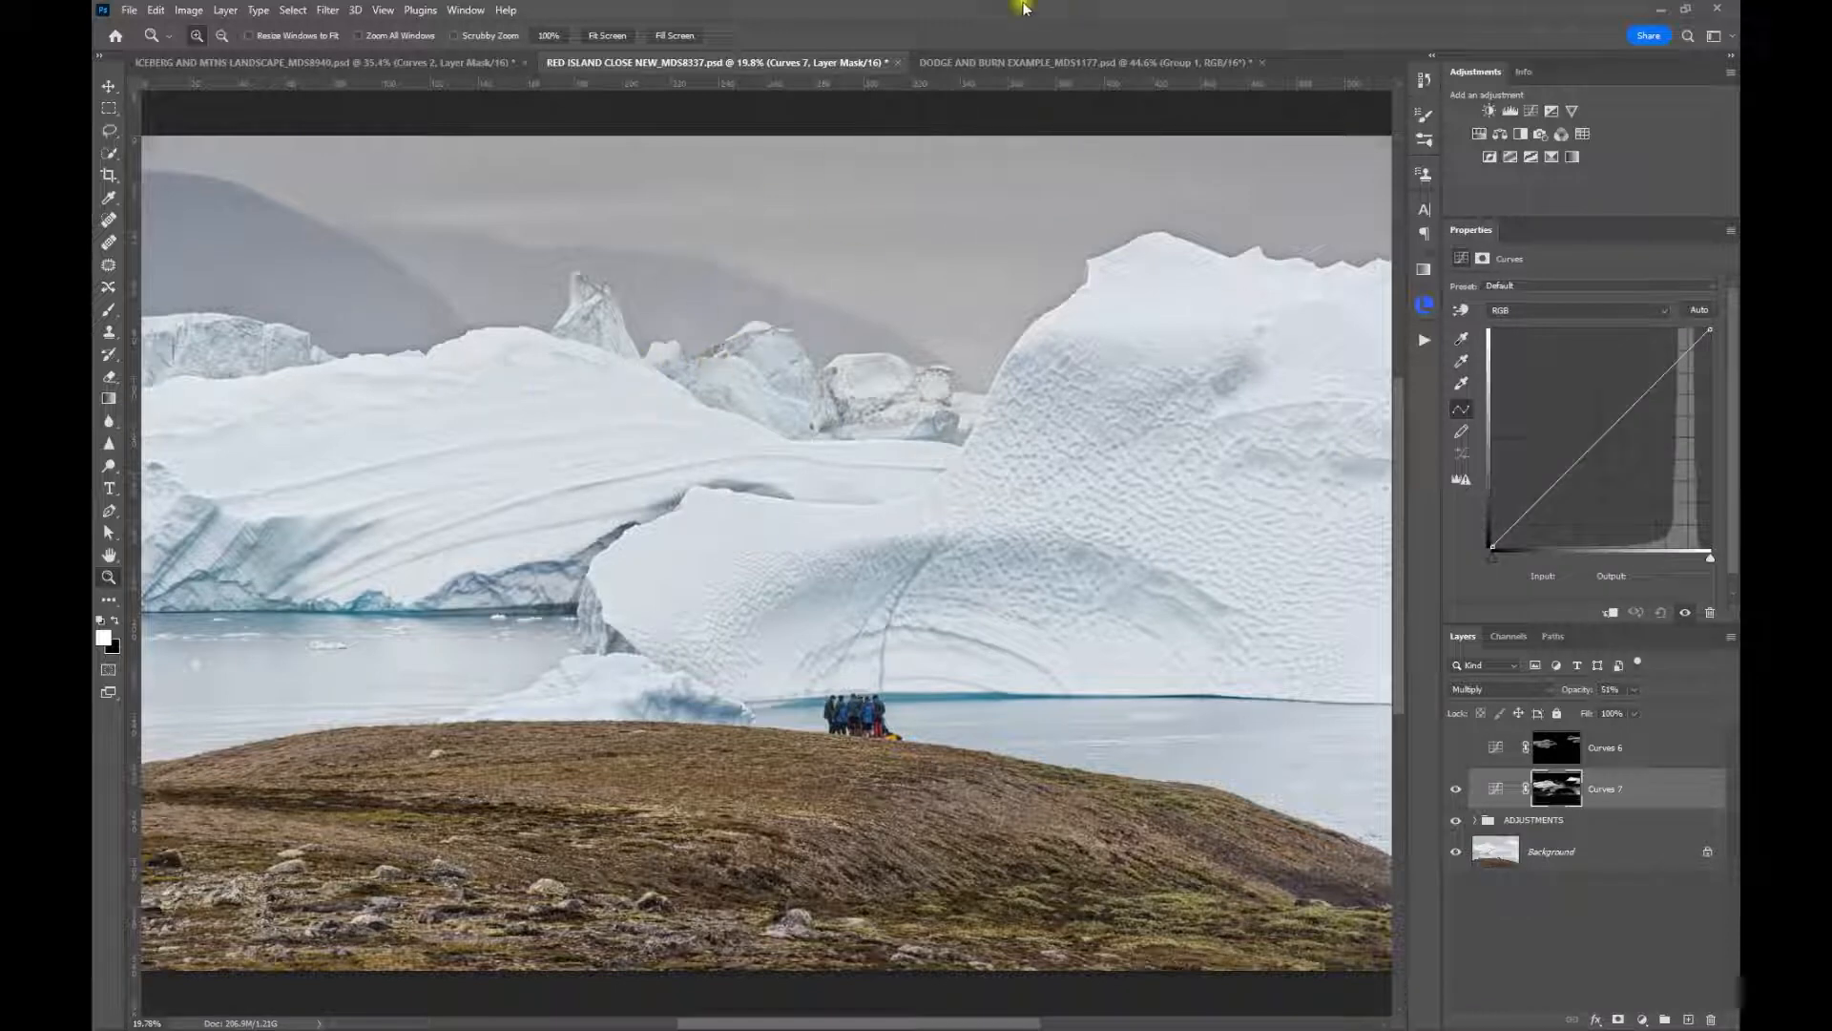
In the DODGE AND BURN EXAMPLE_MDS1177 document, create a Color Range selection of the waterfall's Highlights with fuzziness 10% and range 238
left_click(990, 65)
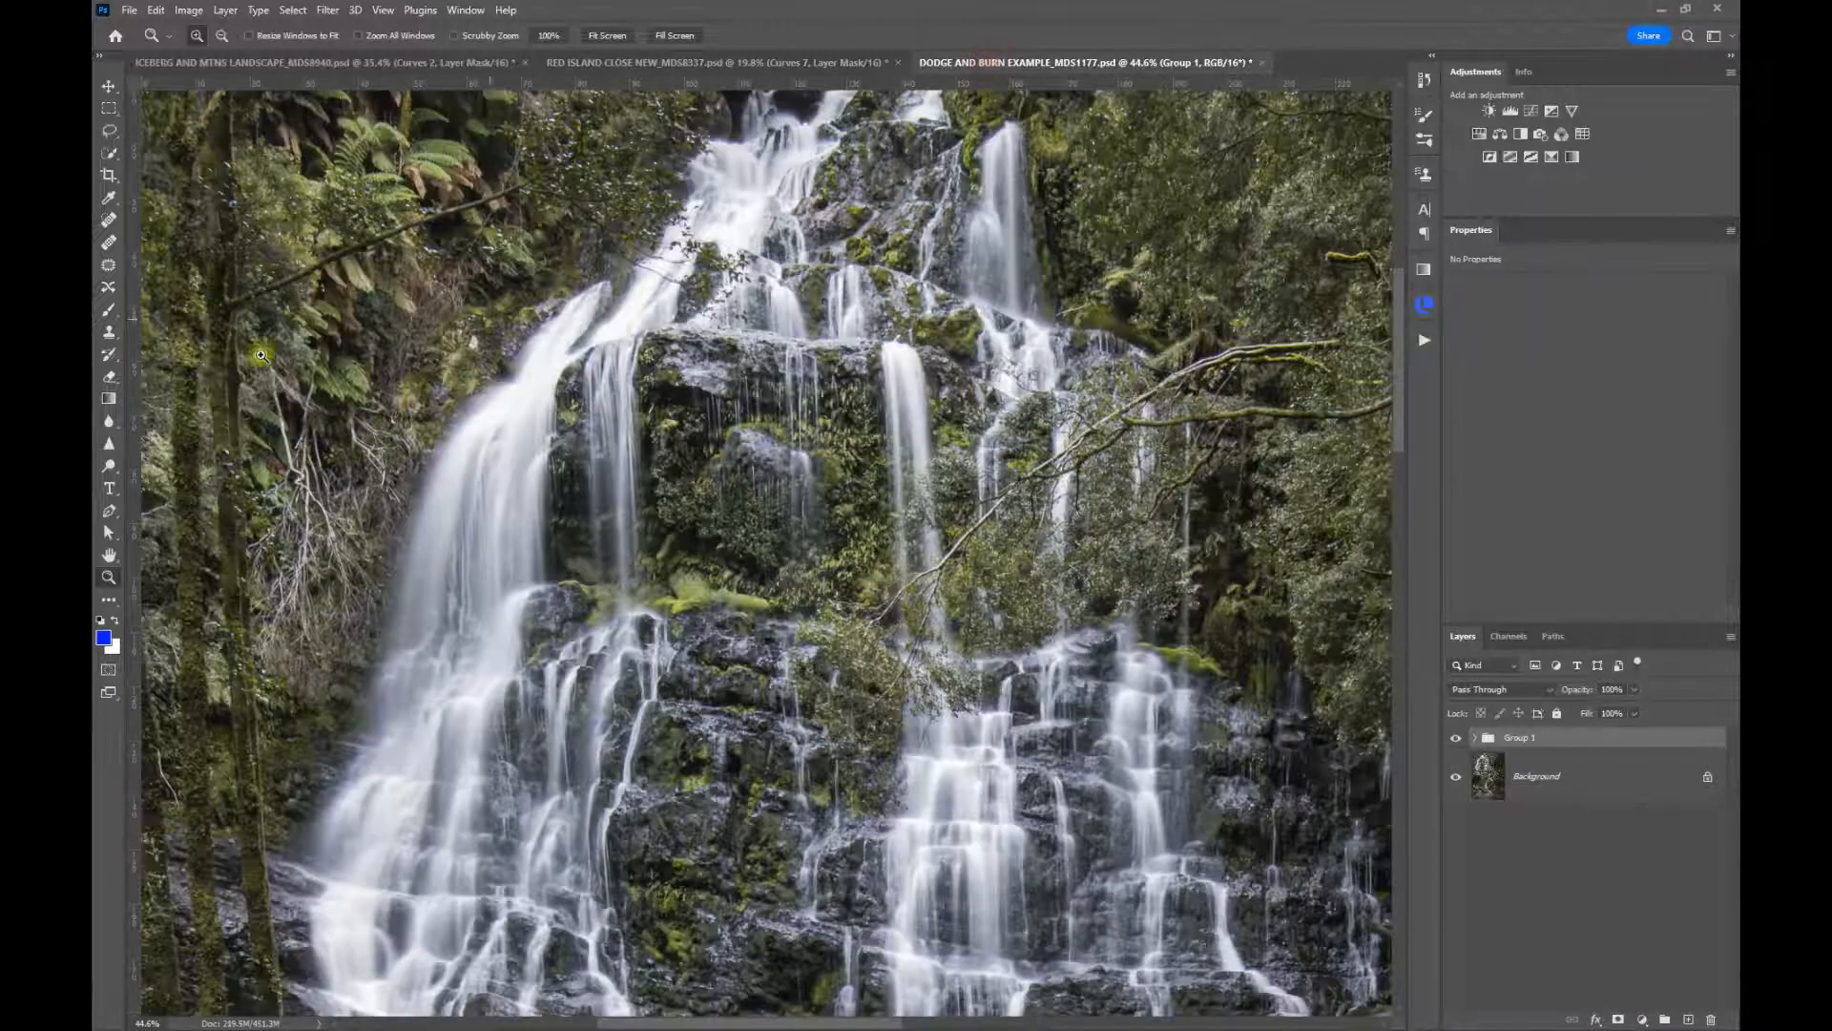
left_click(607, 35)
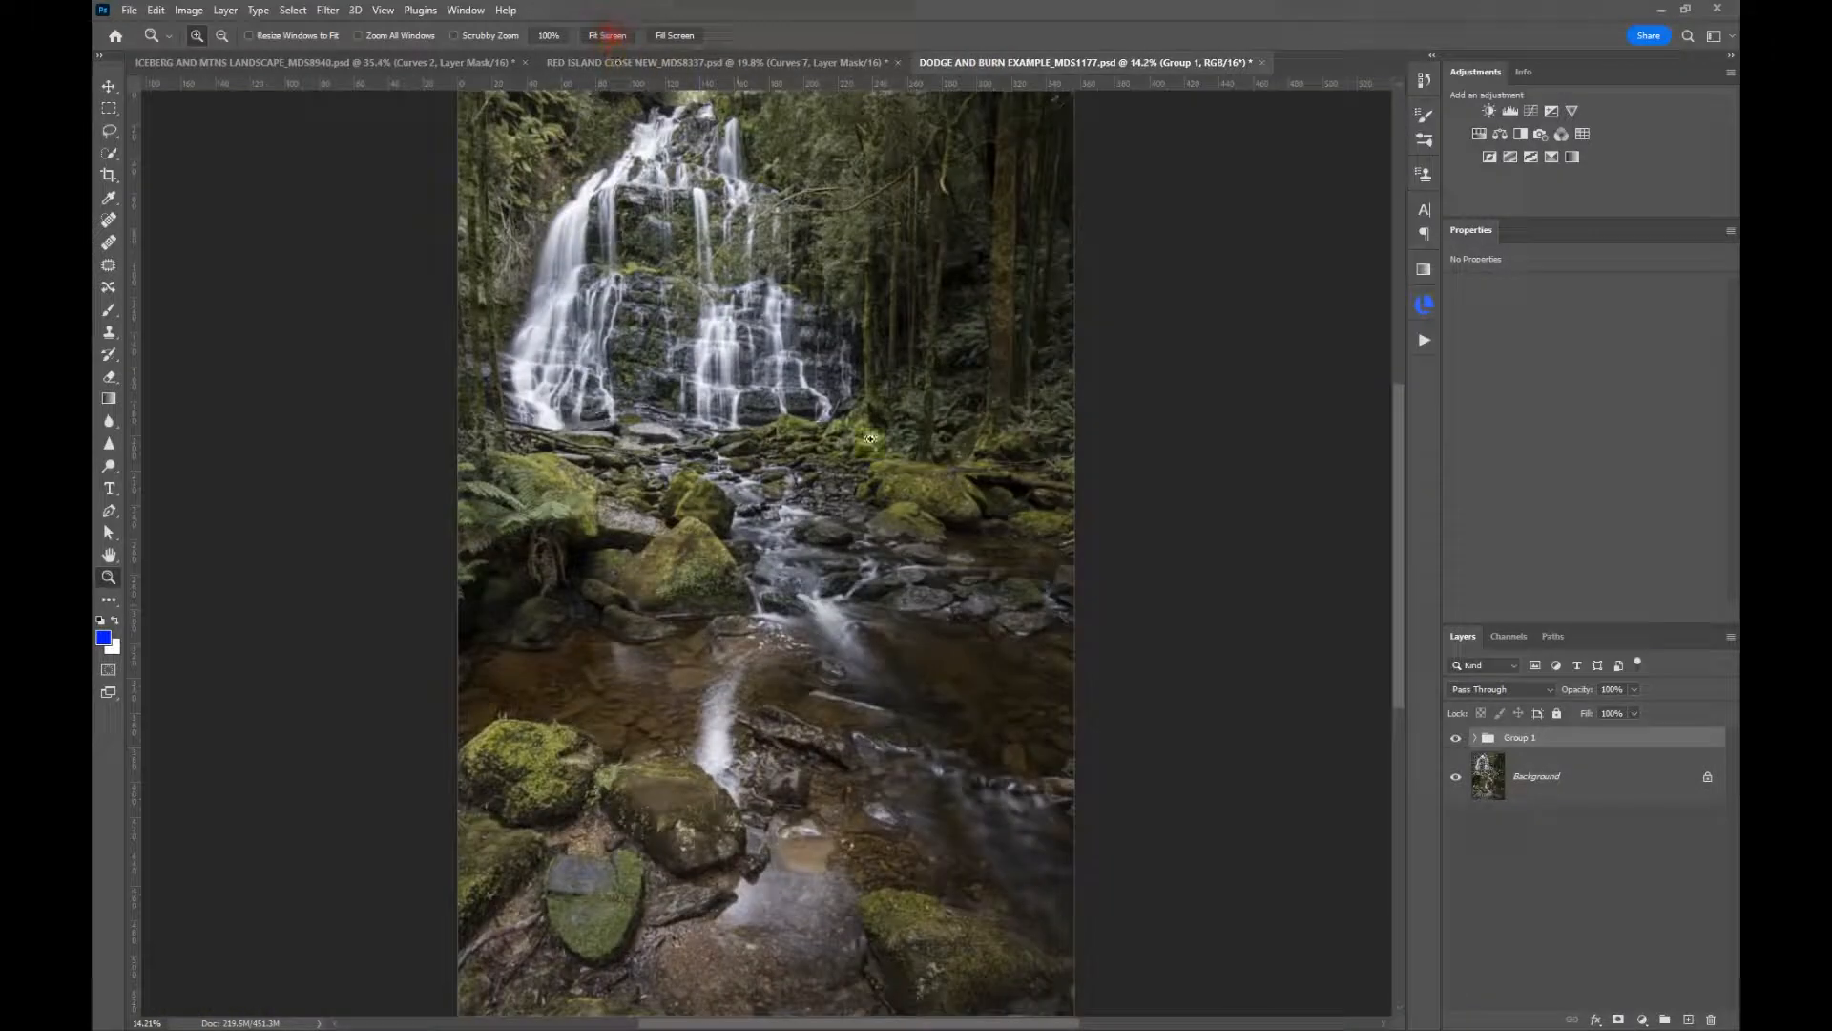
left_click_drag(599, 237, 602, 233)
left_click(601, 234)
left_click(601, 233)
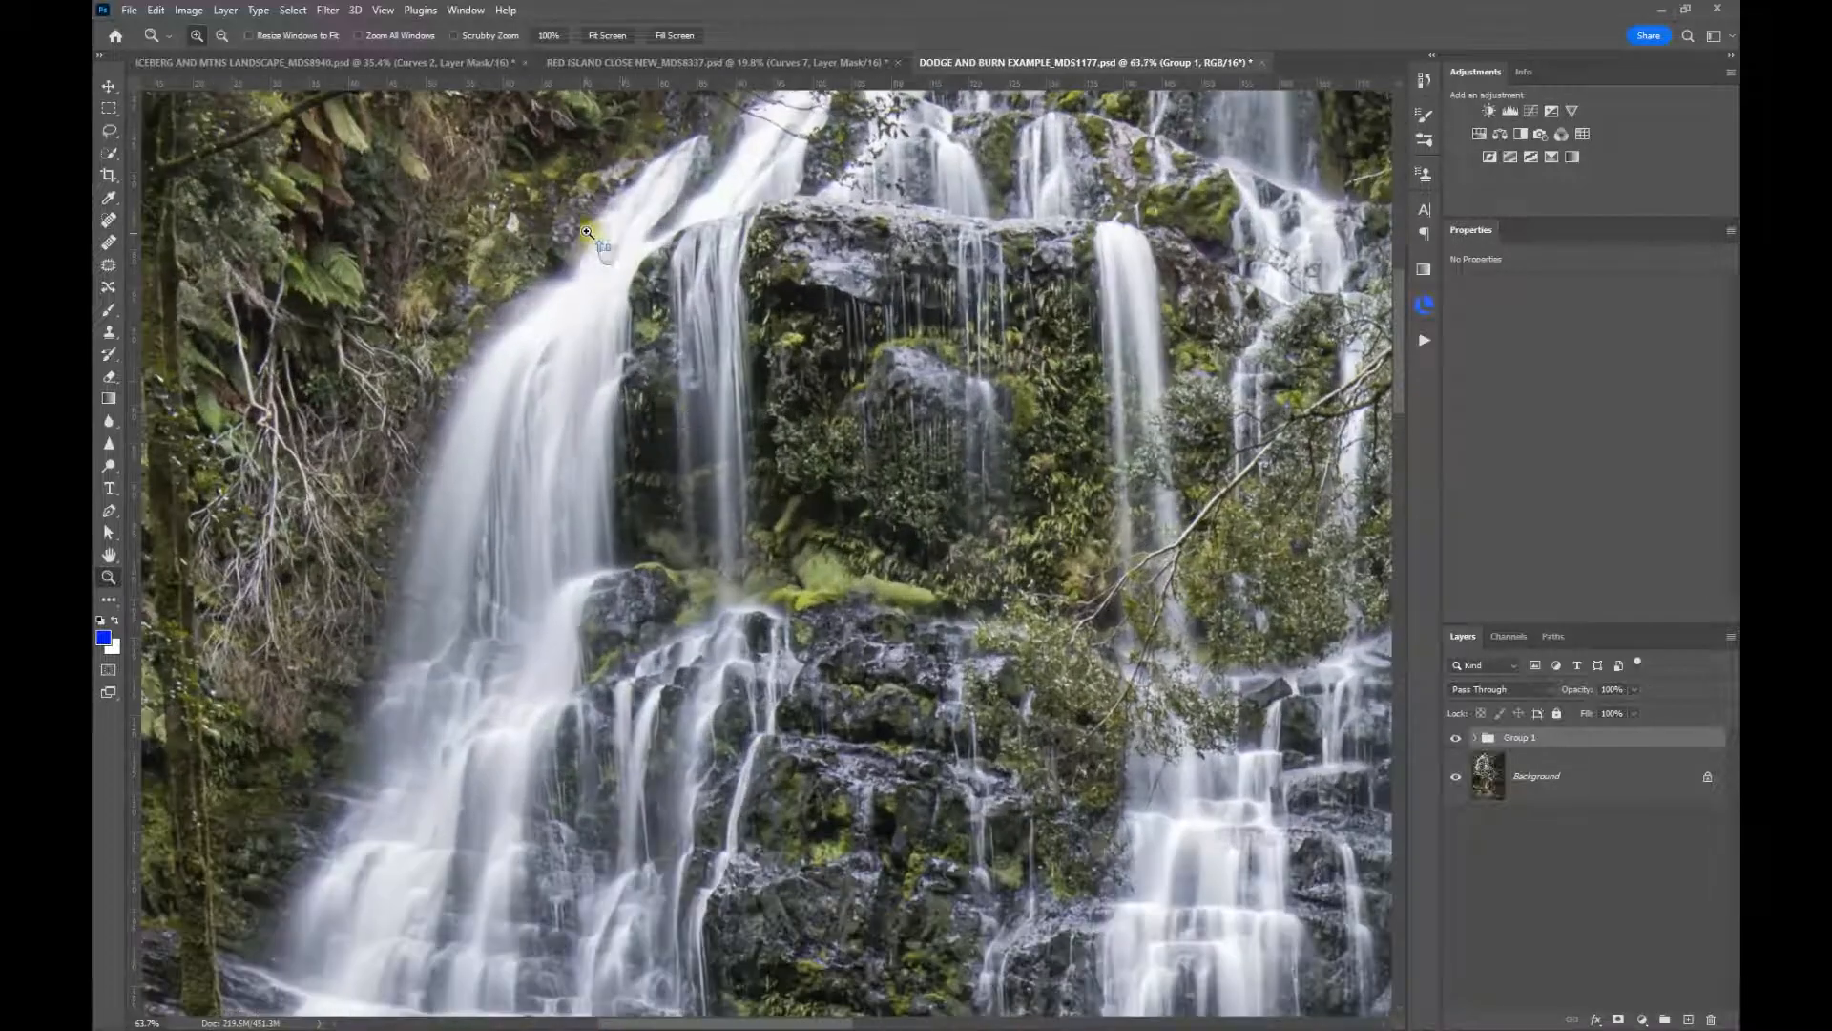
left_click_drag(715, 399, 790, 601)
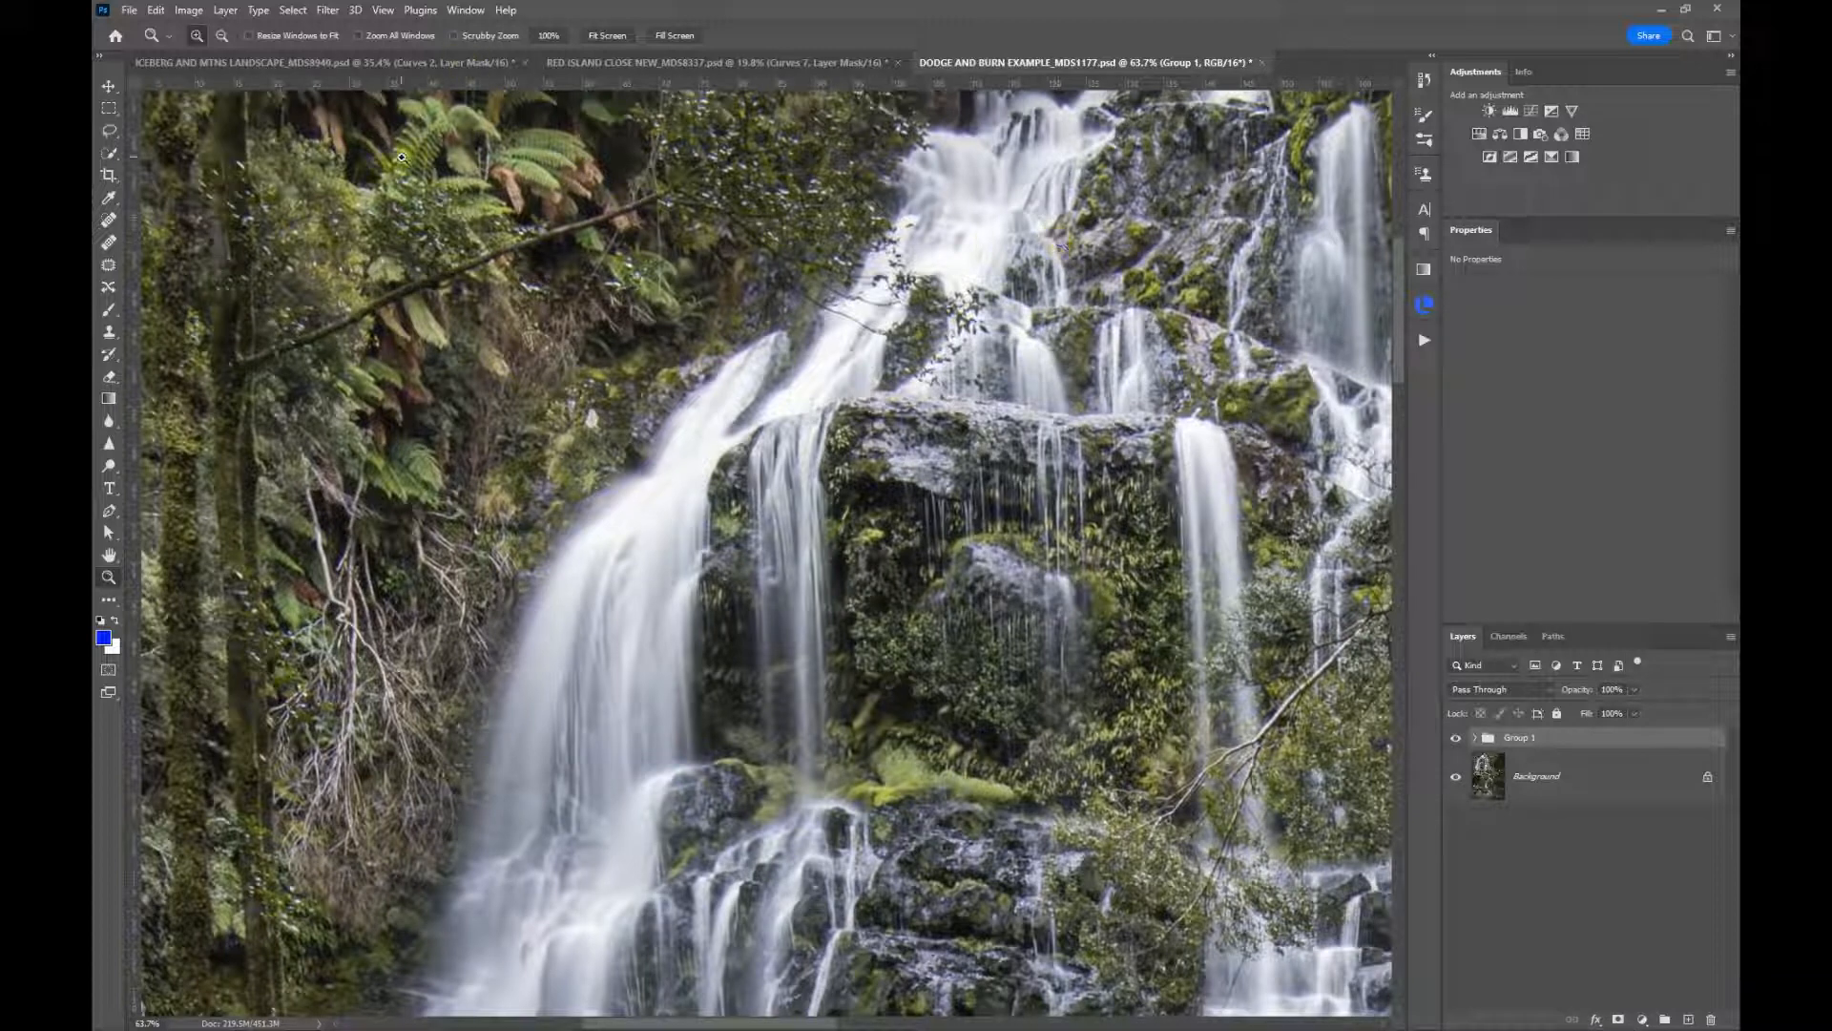
left_click(293, 10)
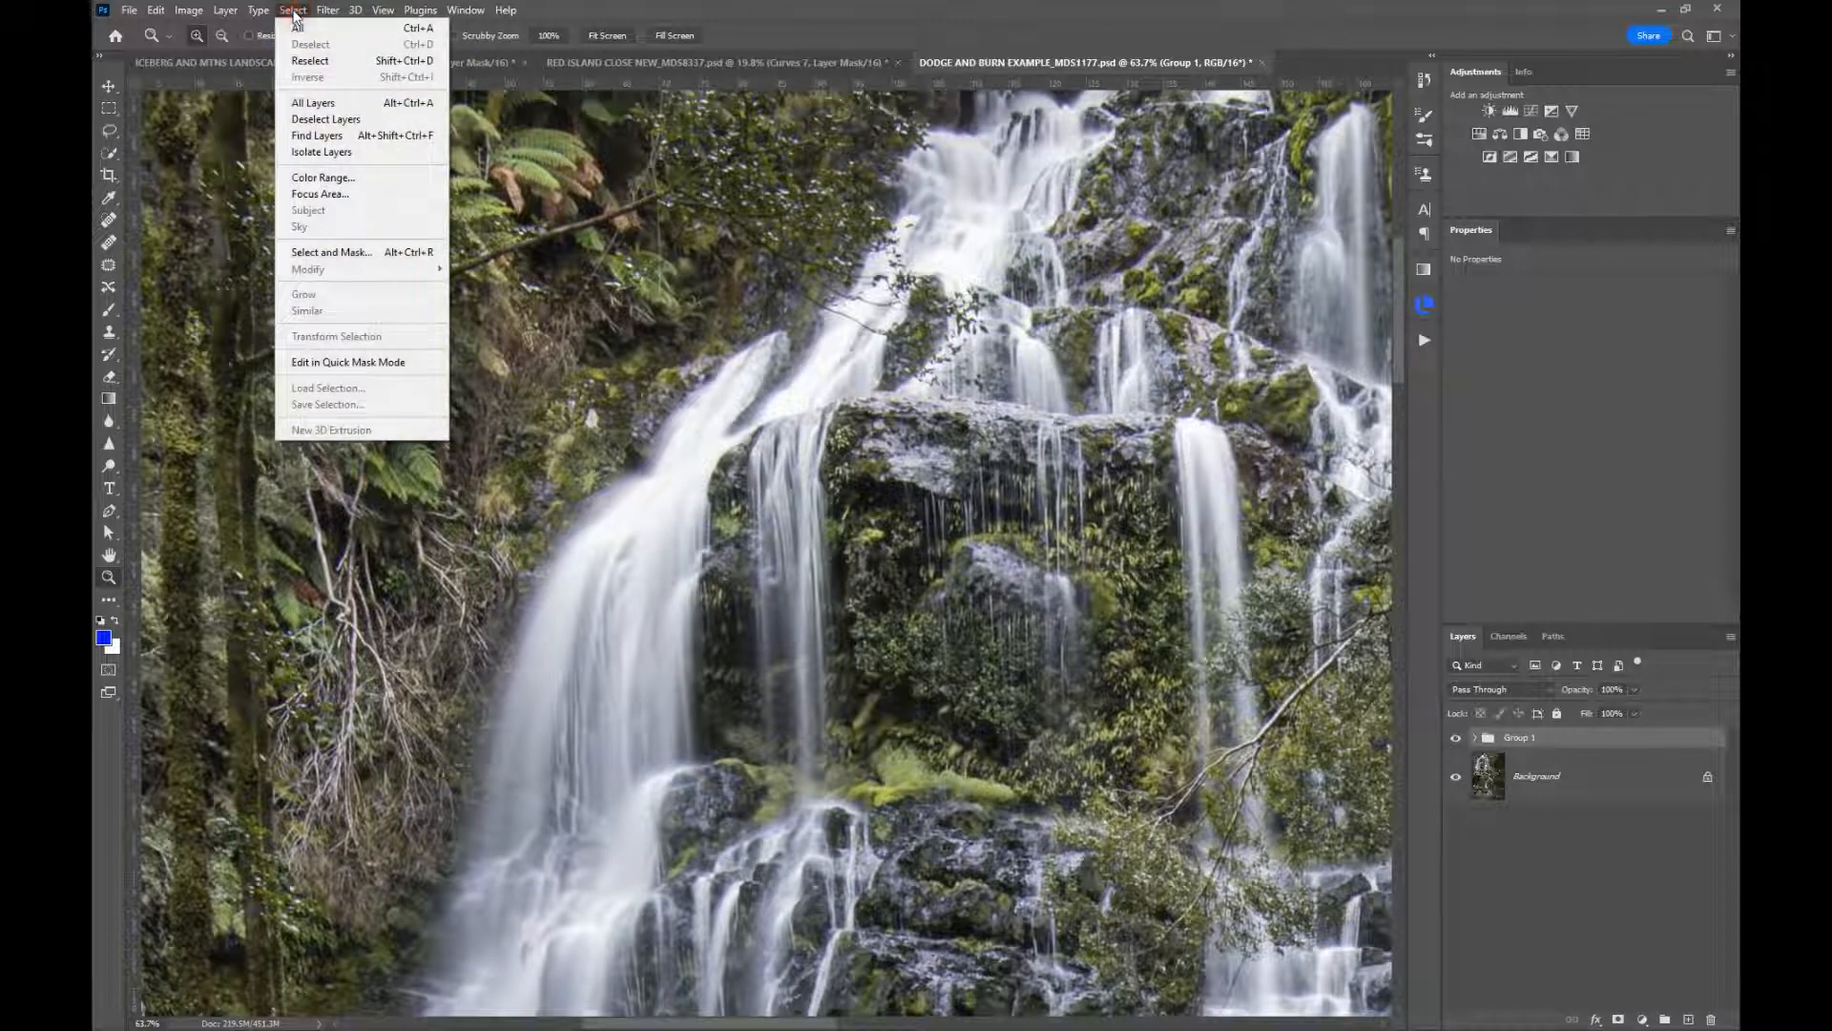
left_click(298, 180)
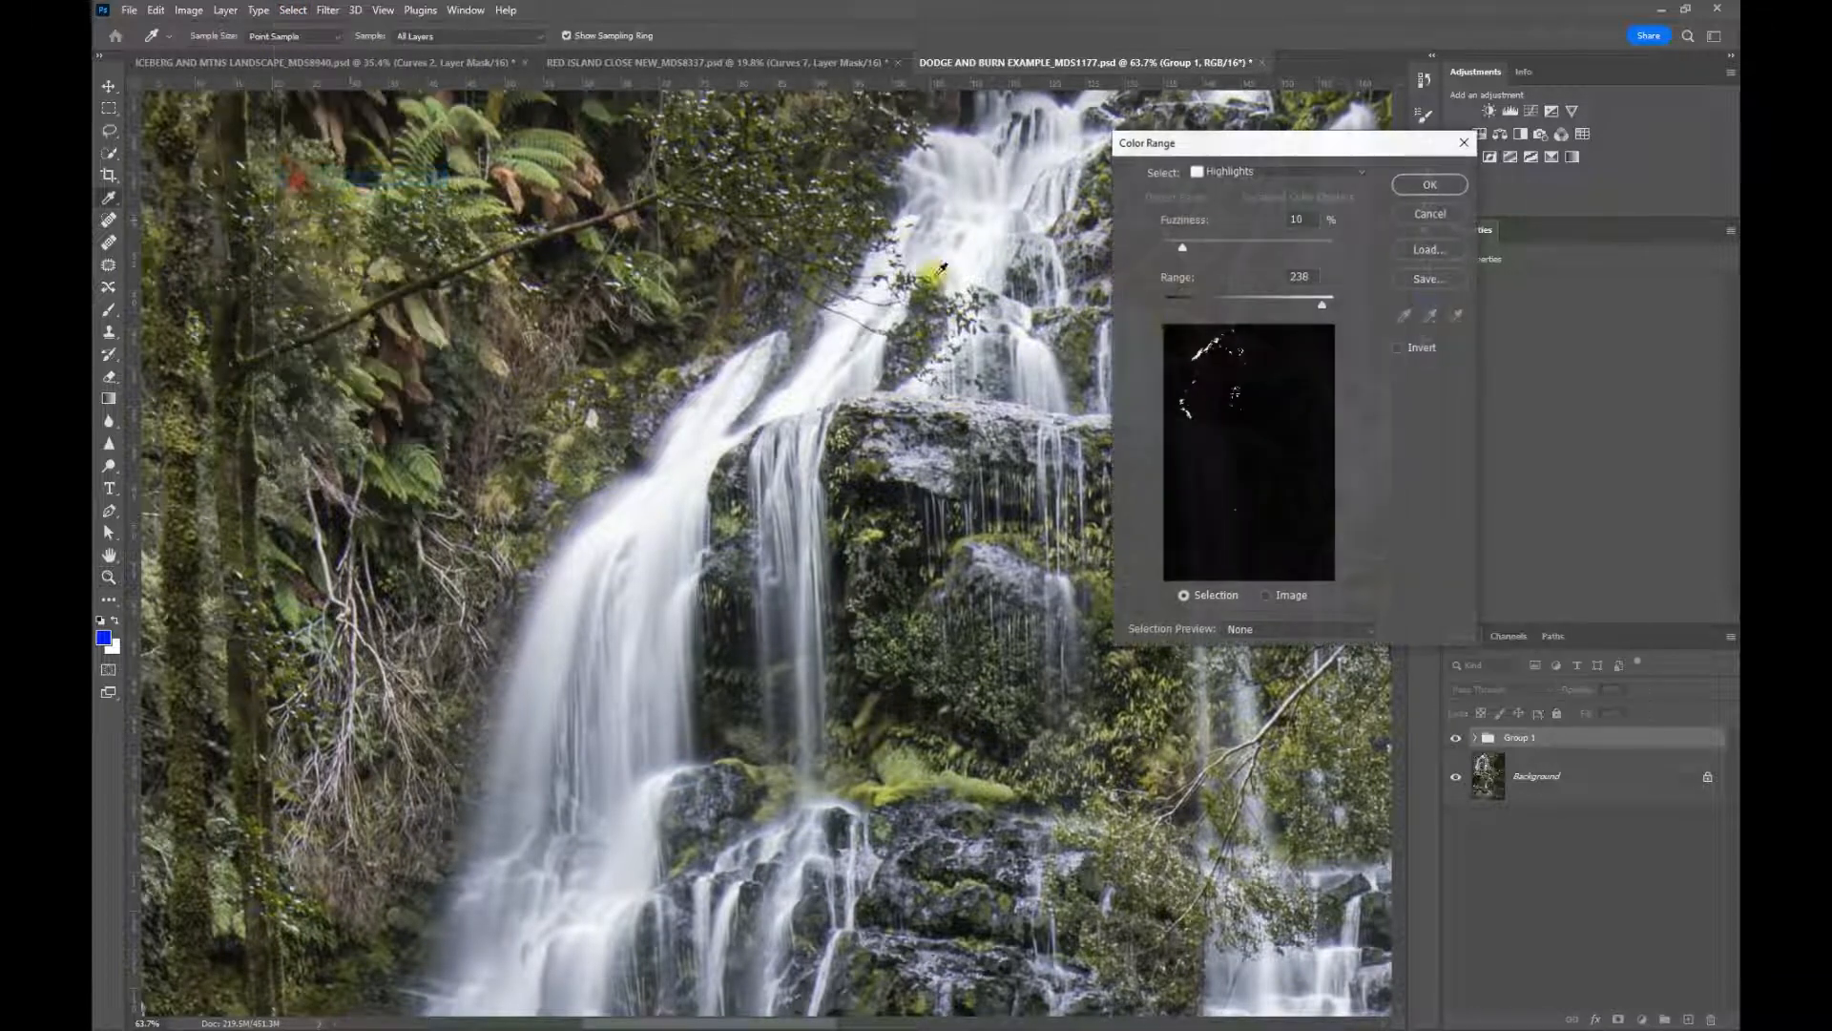
left_click(1288, 173)
left_click(1248, 336)
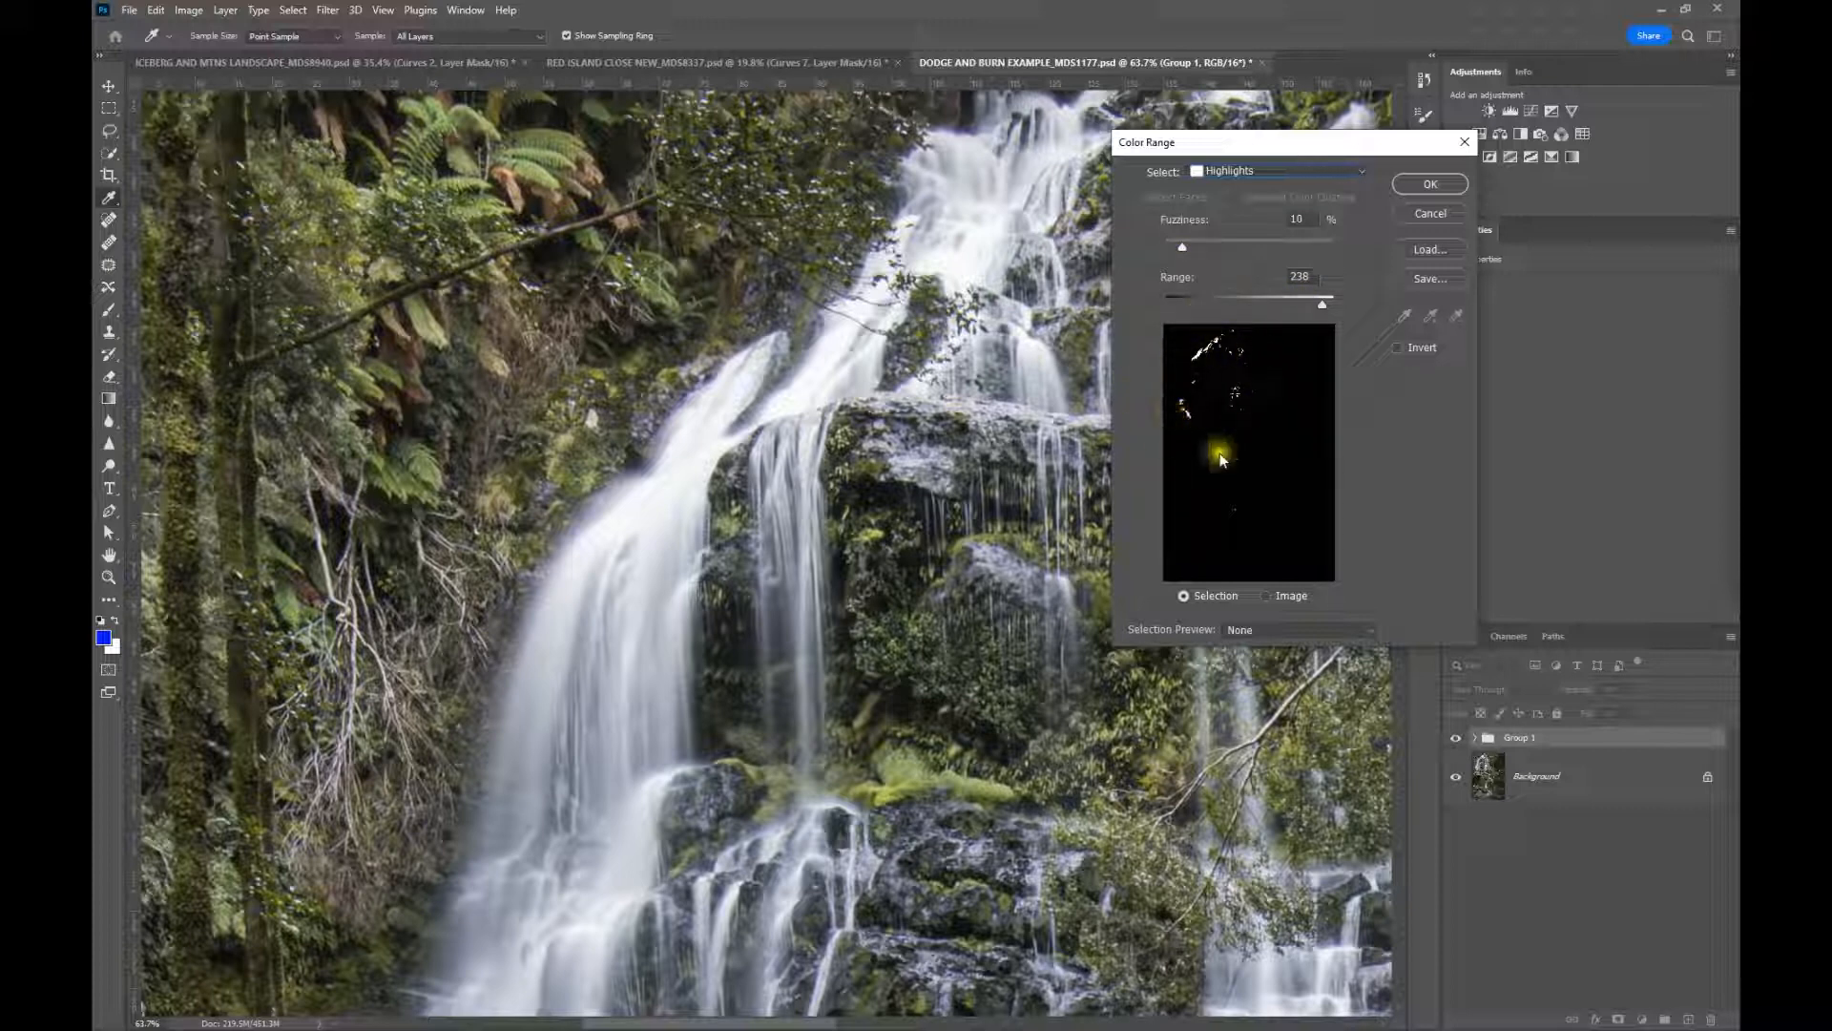
left_click(1417, 184)
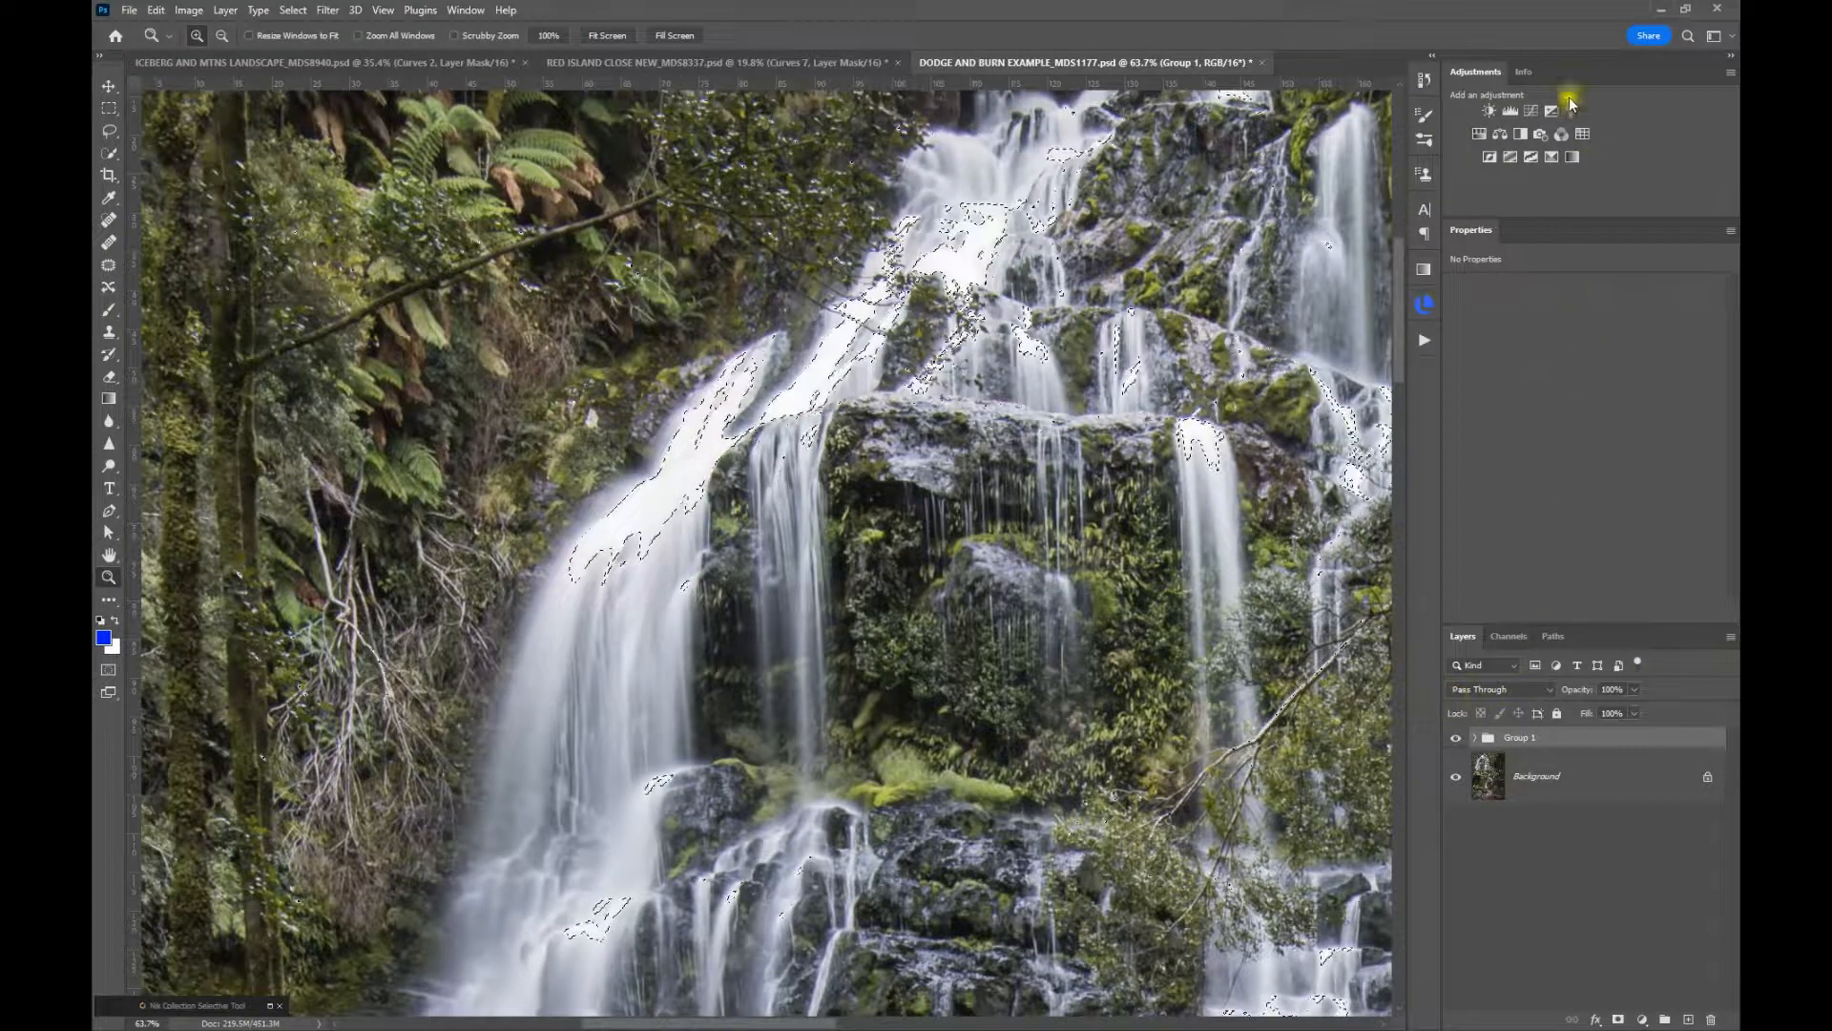
Create a Curves adjustment layer from the waterfall highlights selection, set it to Multiply, and compare the image with and without it
left_click(1533, 113)
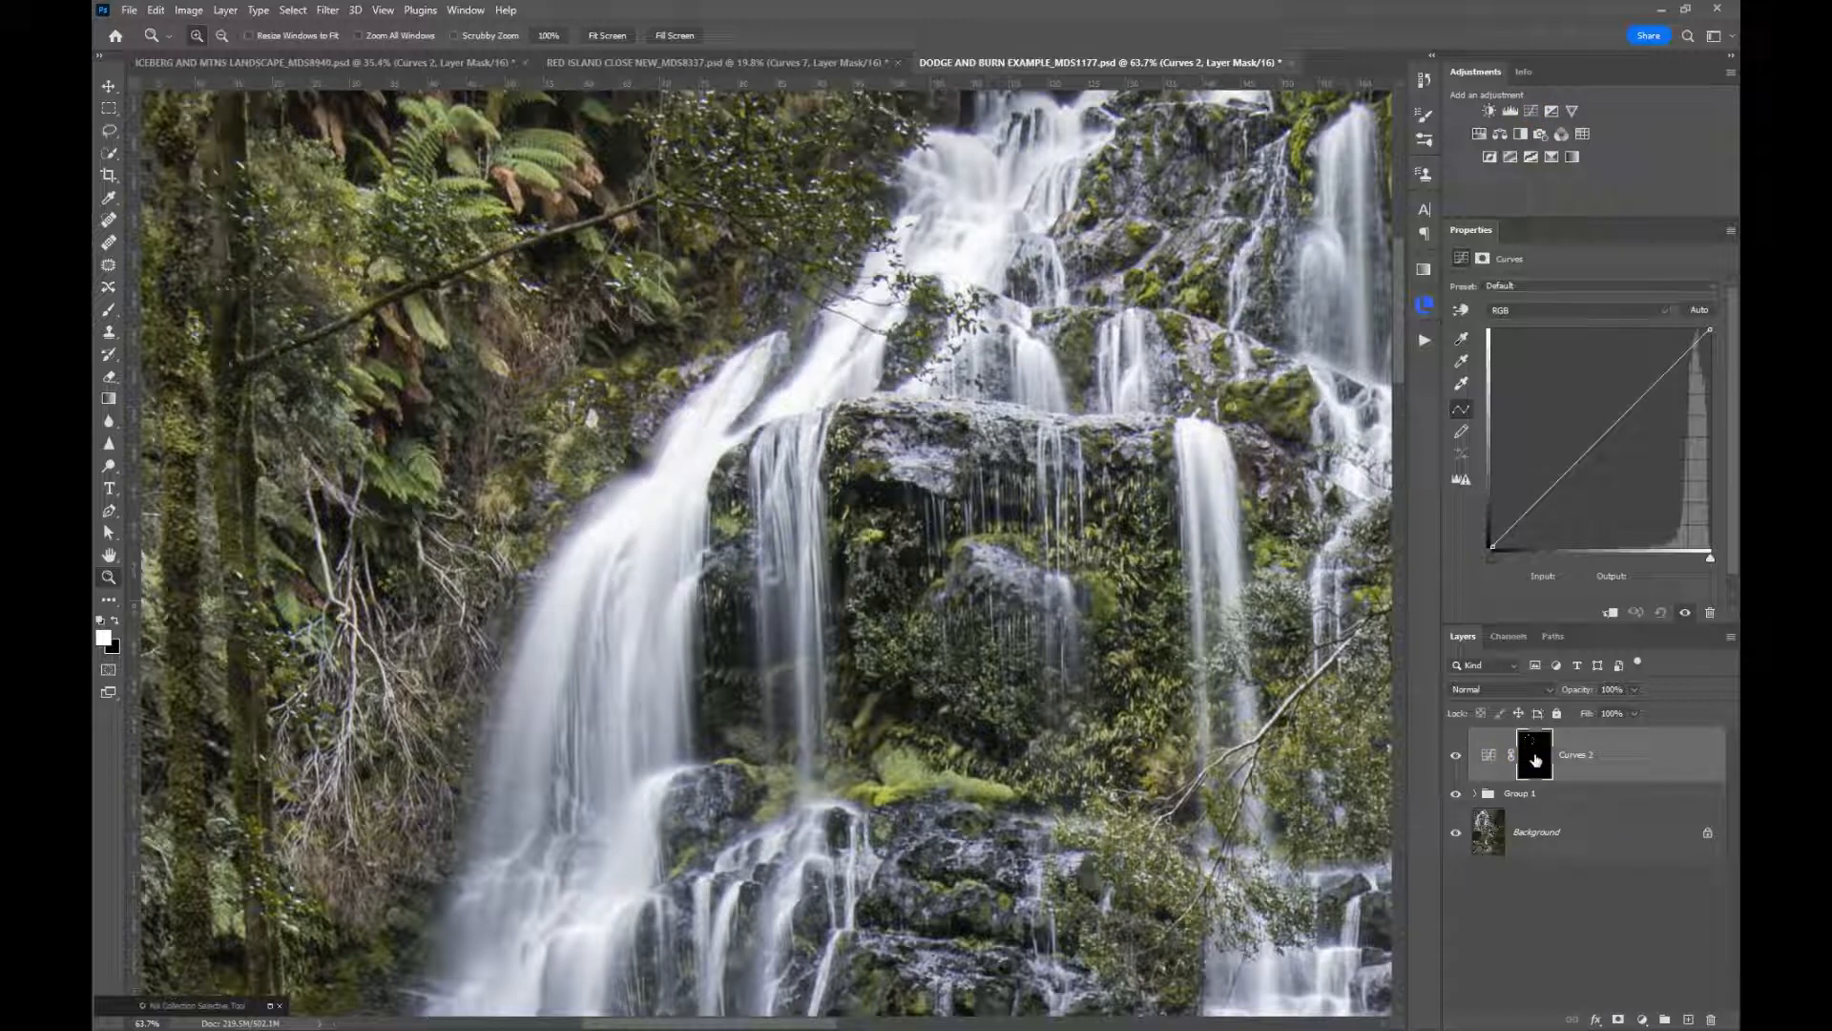
left_click(1484, 690)
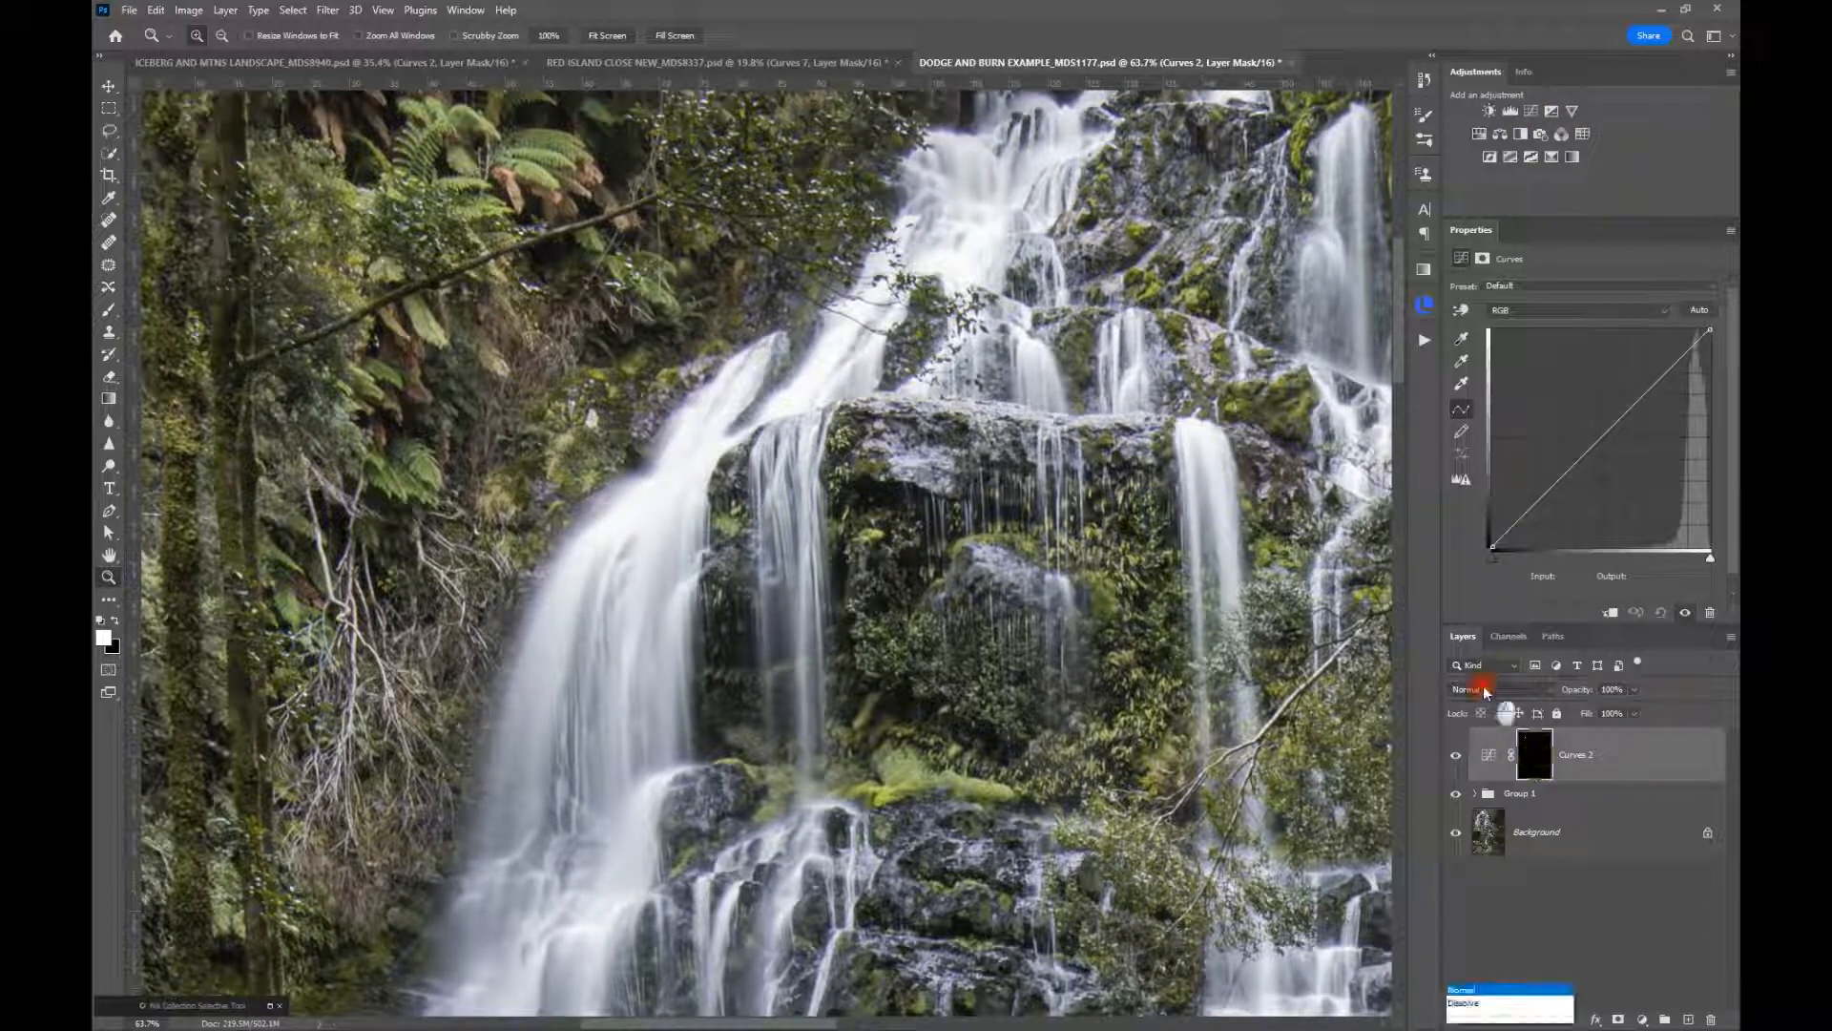
left_click(1469, 667)
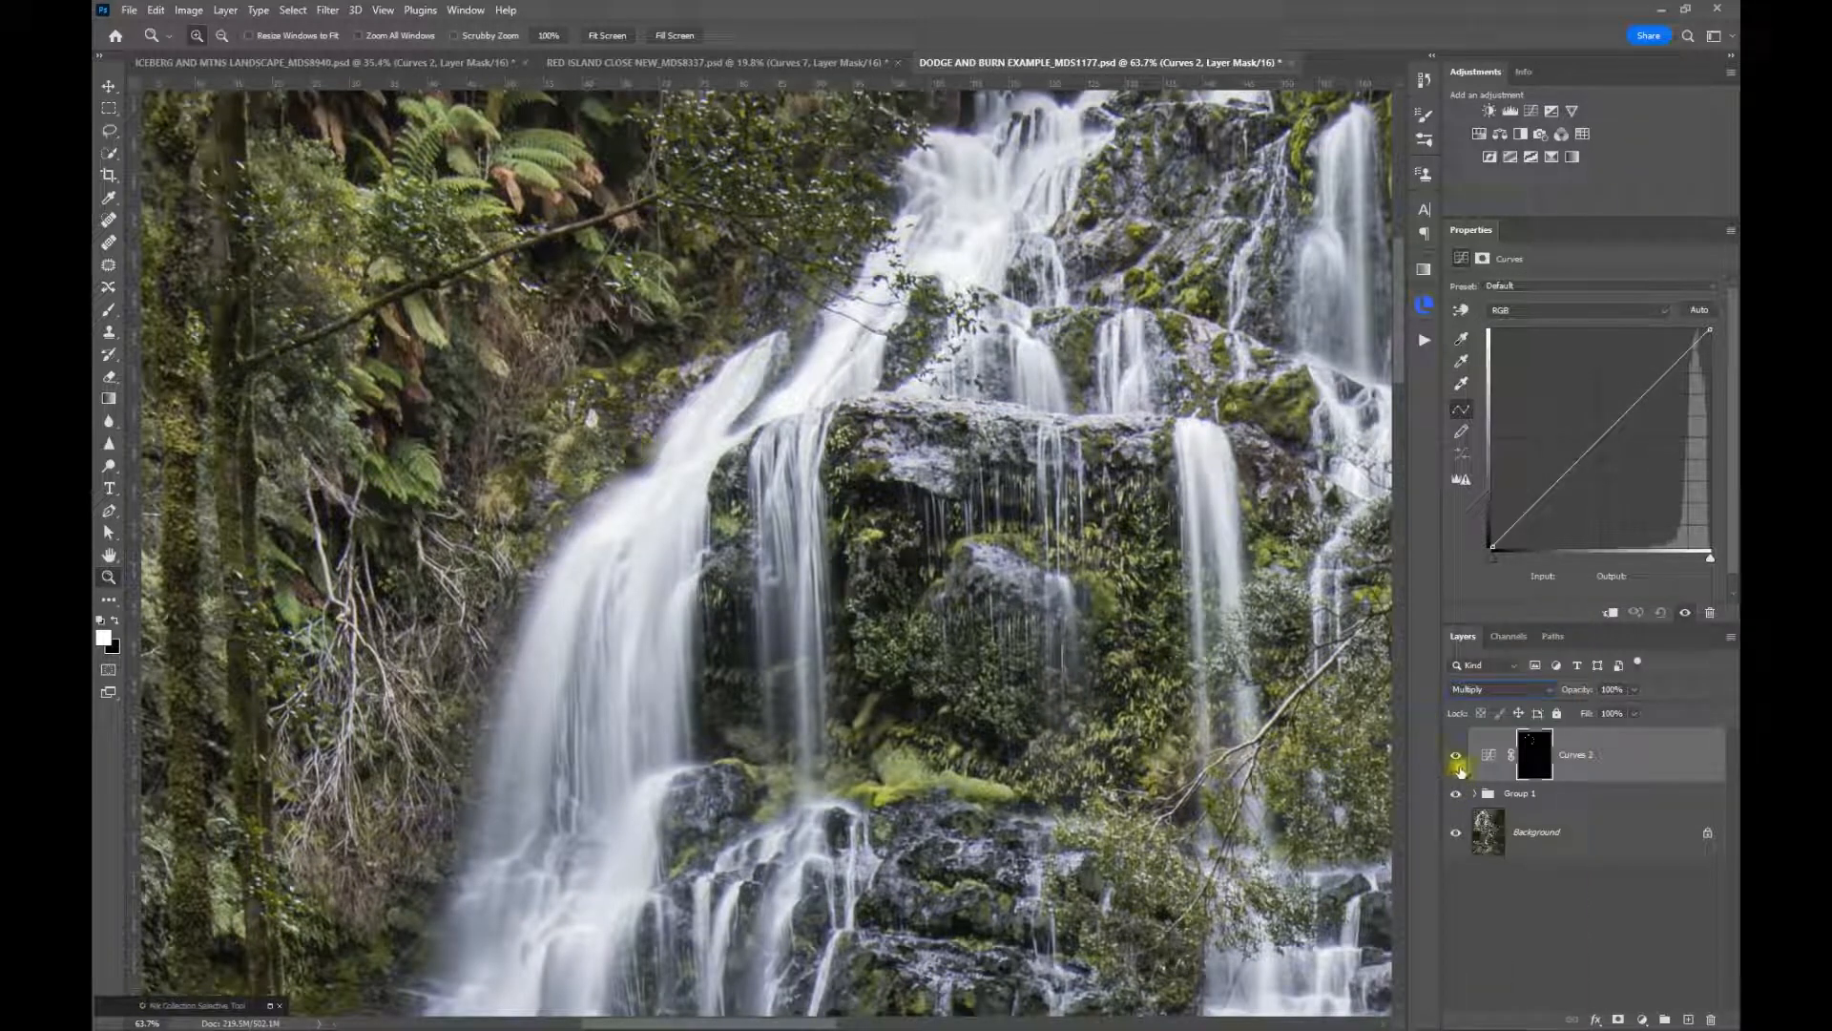
left_click(1456, 756)
left_click(1457, 756)
Feather the waterfall Curves mask to 9.5 px while viewing the mask alone, and return to the image view
left_click(1539, 759, "alt")
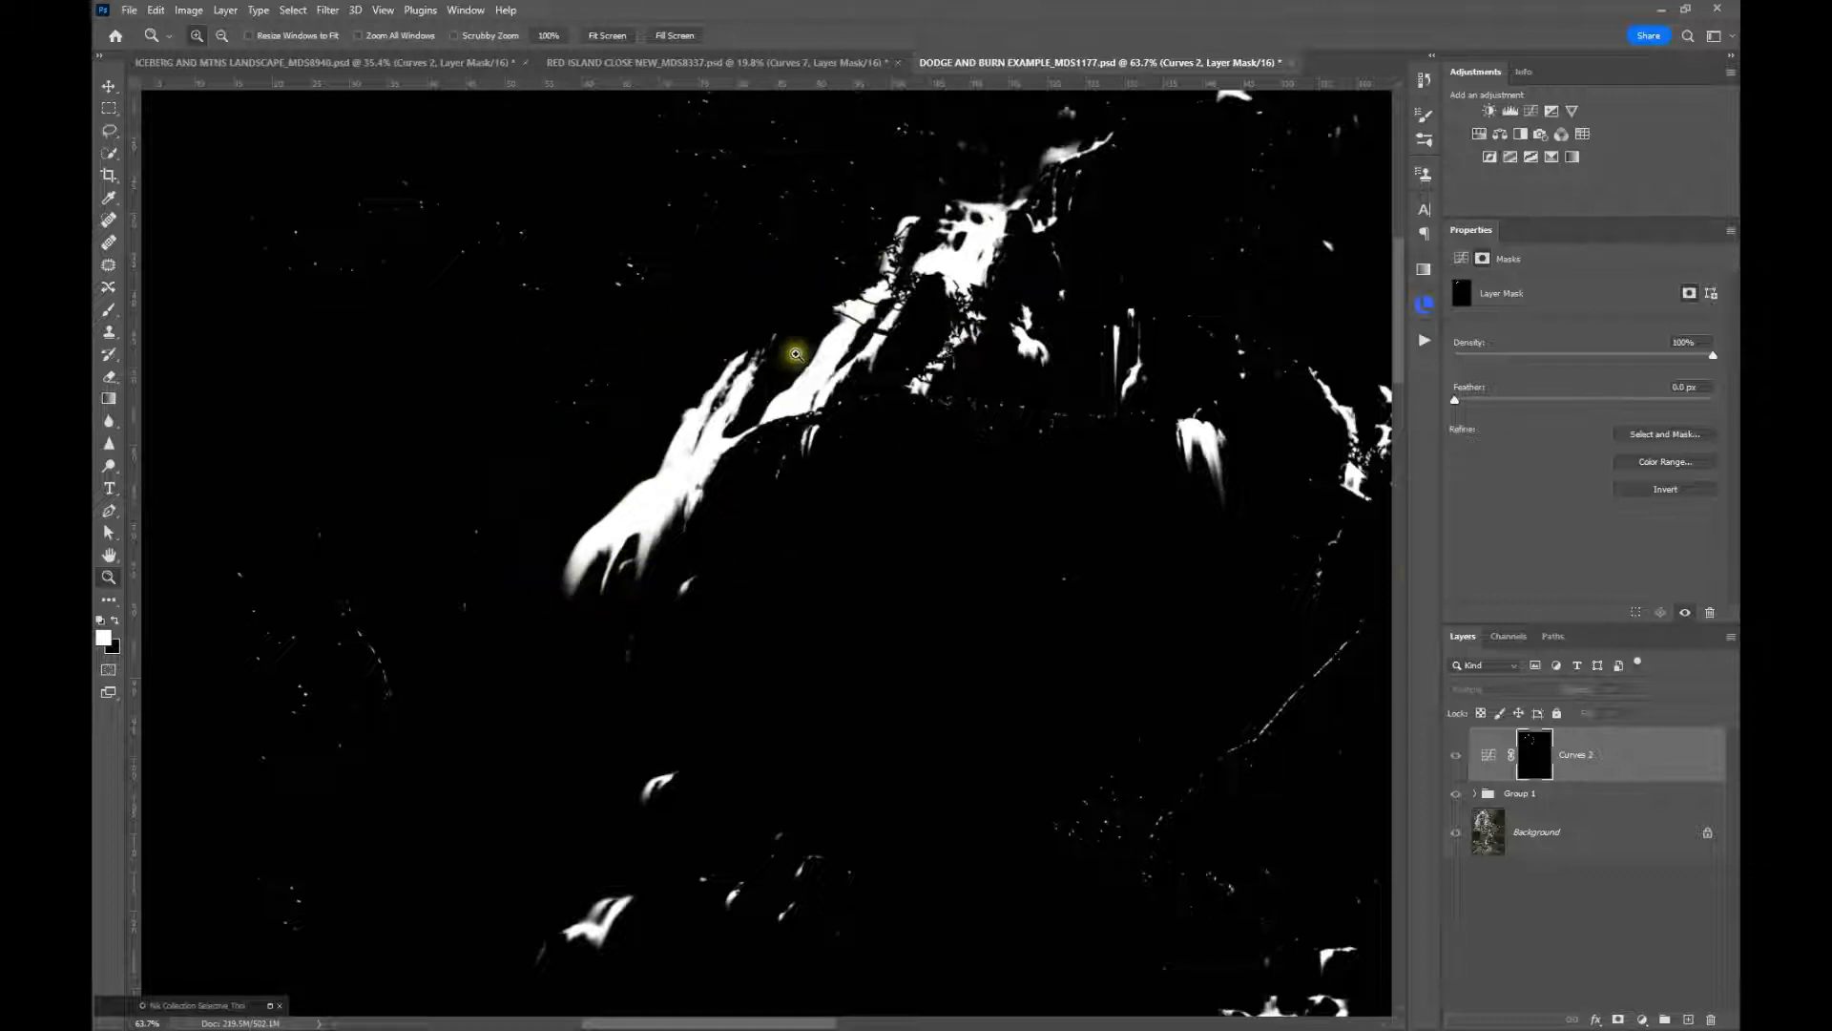
left_click_drag(1473, 412, 1524, 410)
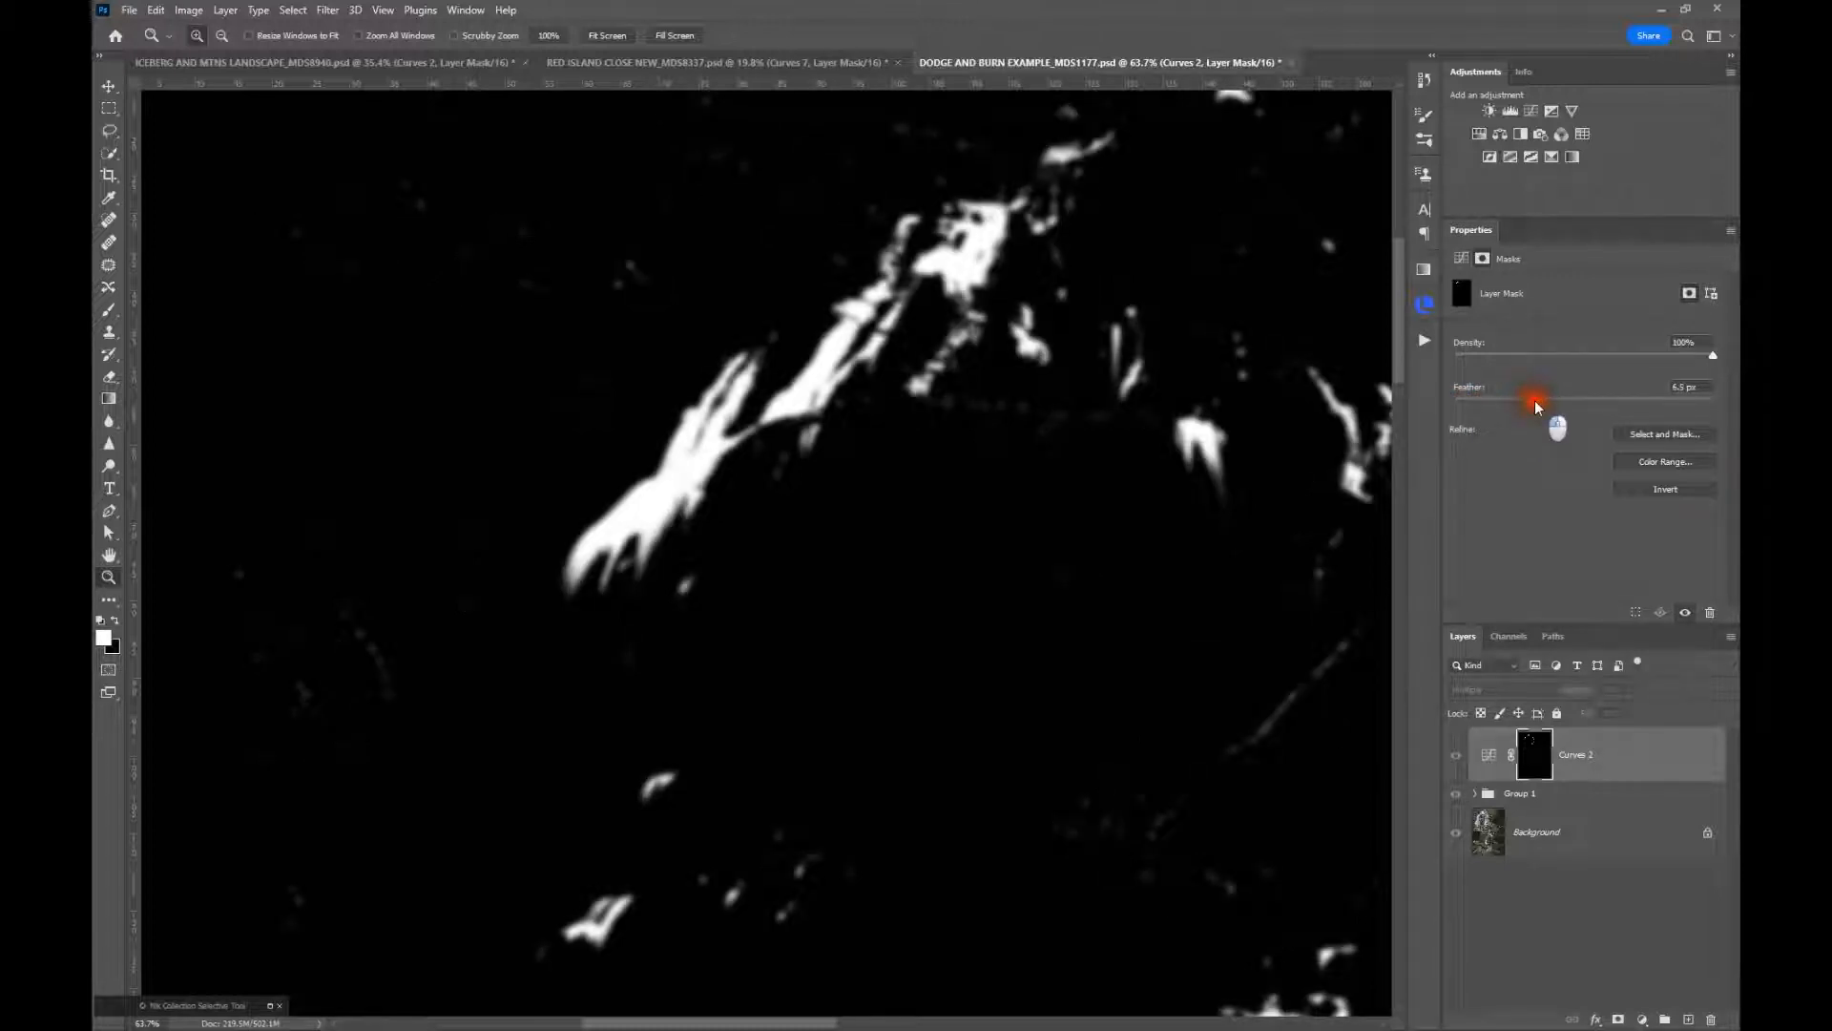
mouse_move(1536, 408)
left_mouse_down()
mouse_move(1511, 398)
mouse_move(1552, 407)
left_mouse_up()
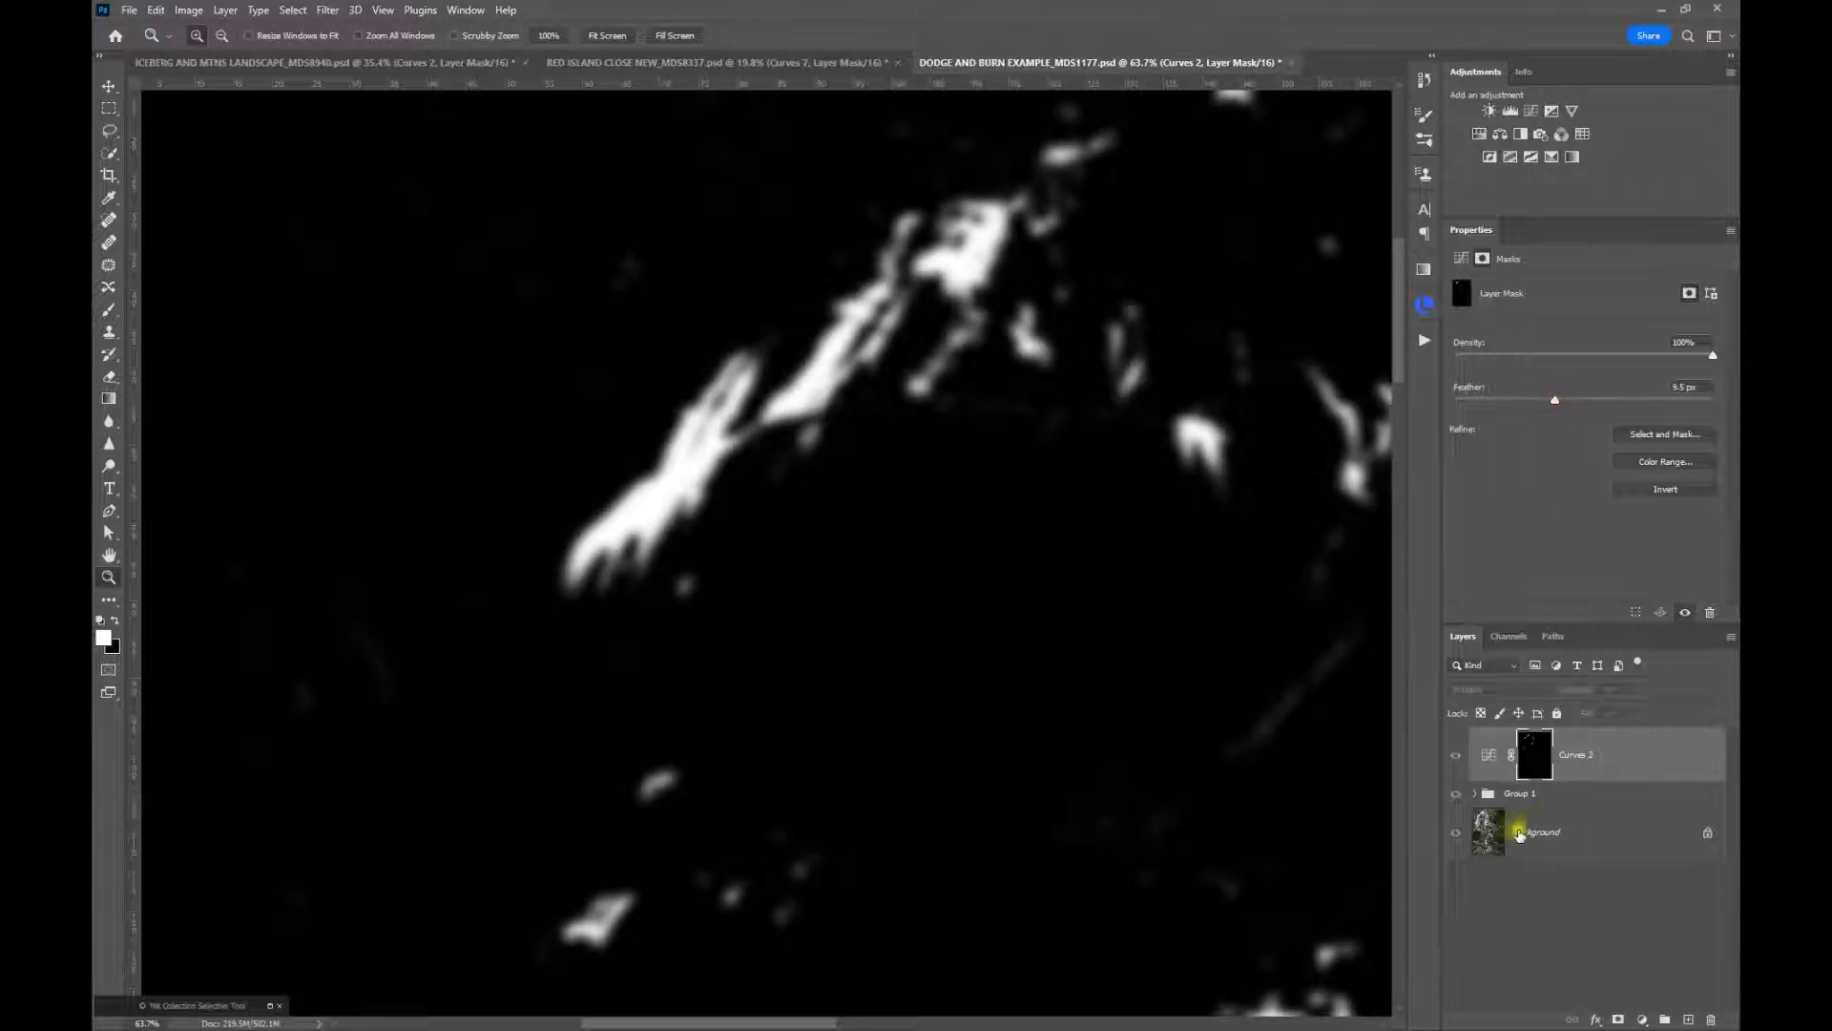
left_click(1537, 761, "alt")
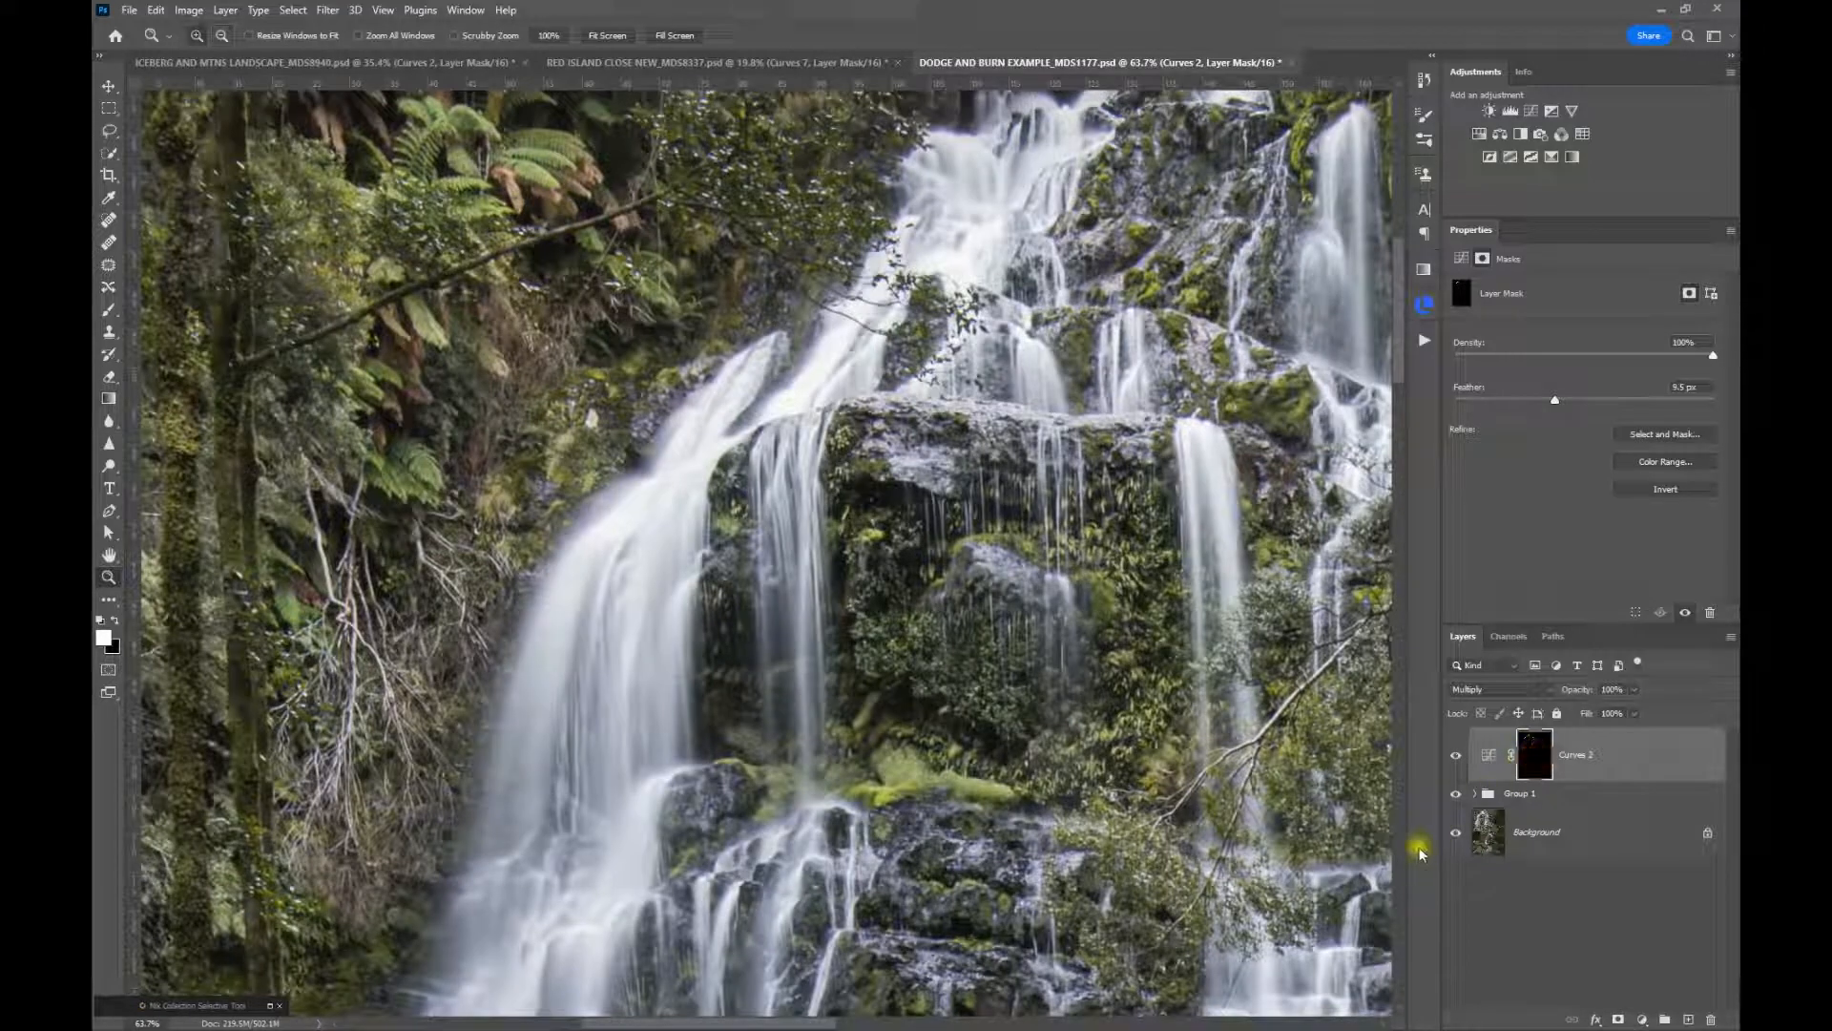
Lower the waterfall Curves layer's opacity to 89%, toggling its visibility before and after to compare, and leave it visible
left_click(1456, 756)
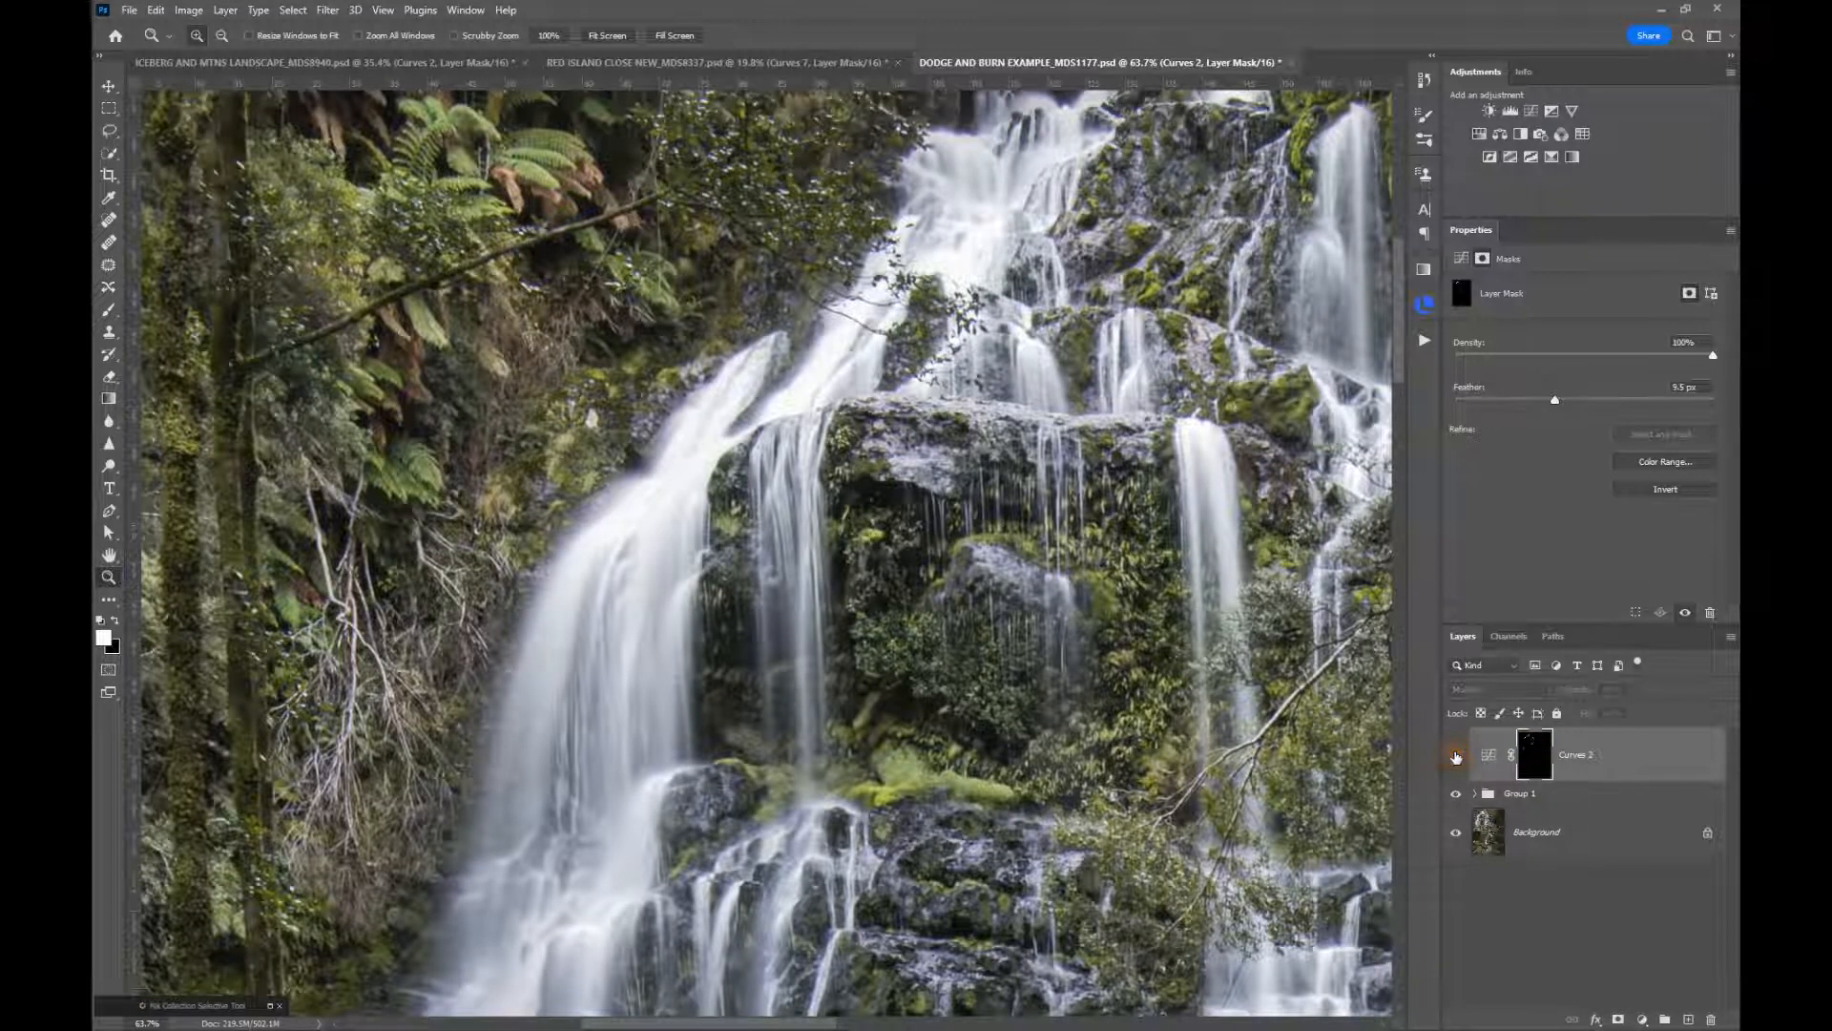
left_click(1455, 756)
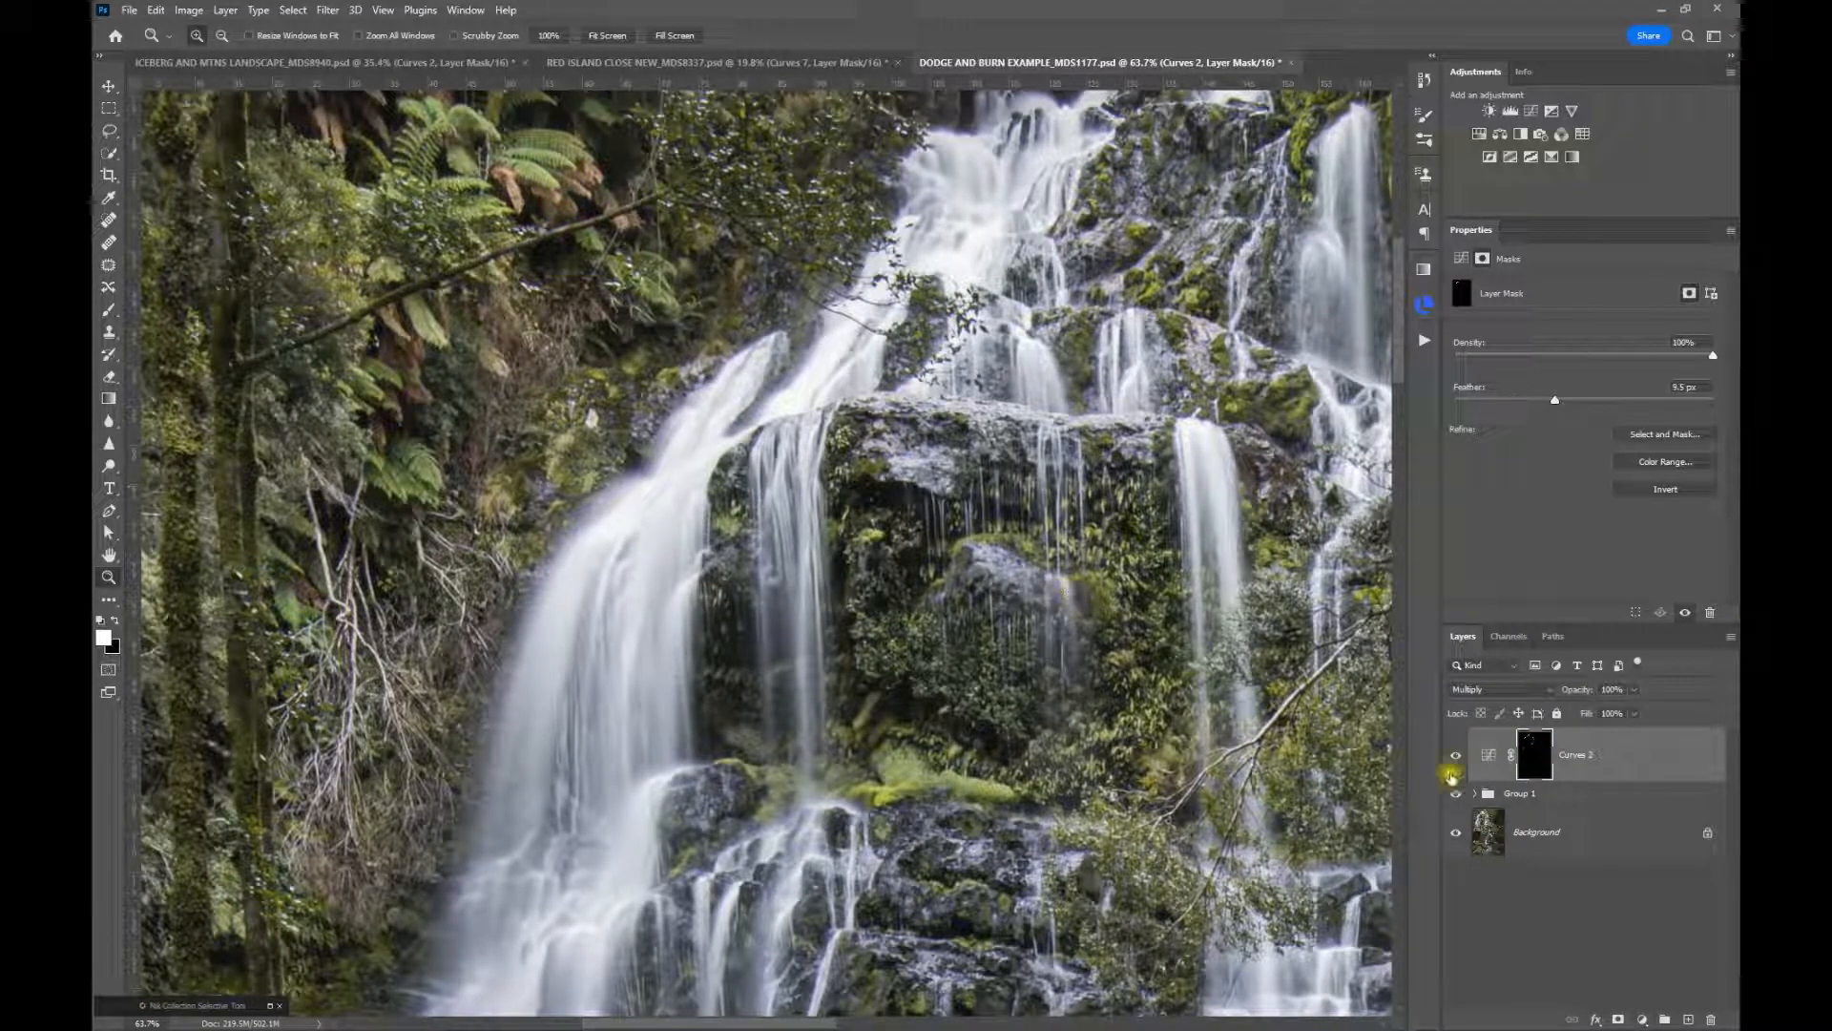
mouse_move(1585, 696)
left_mouse_down()
mouse_move(1561, 689)
mouse_move(1578, 687)
left_mouse_up()
left_click(1456, 759)
left_click(1457, 759)
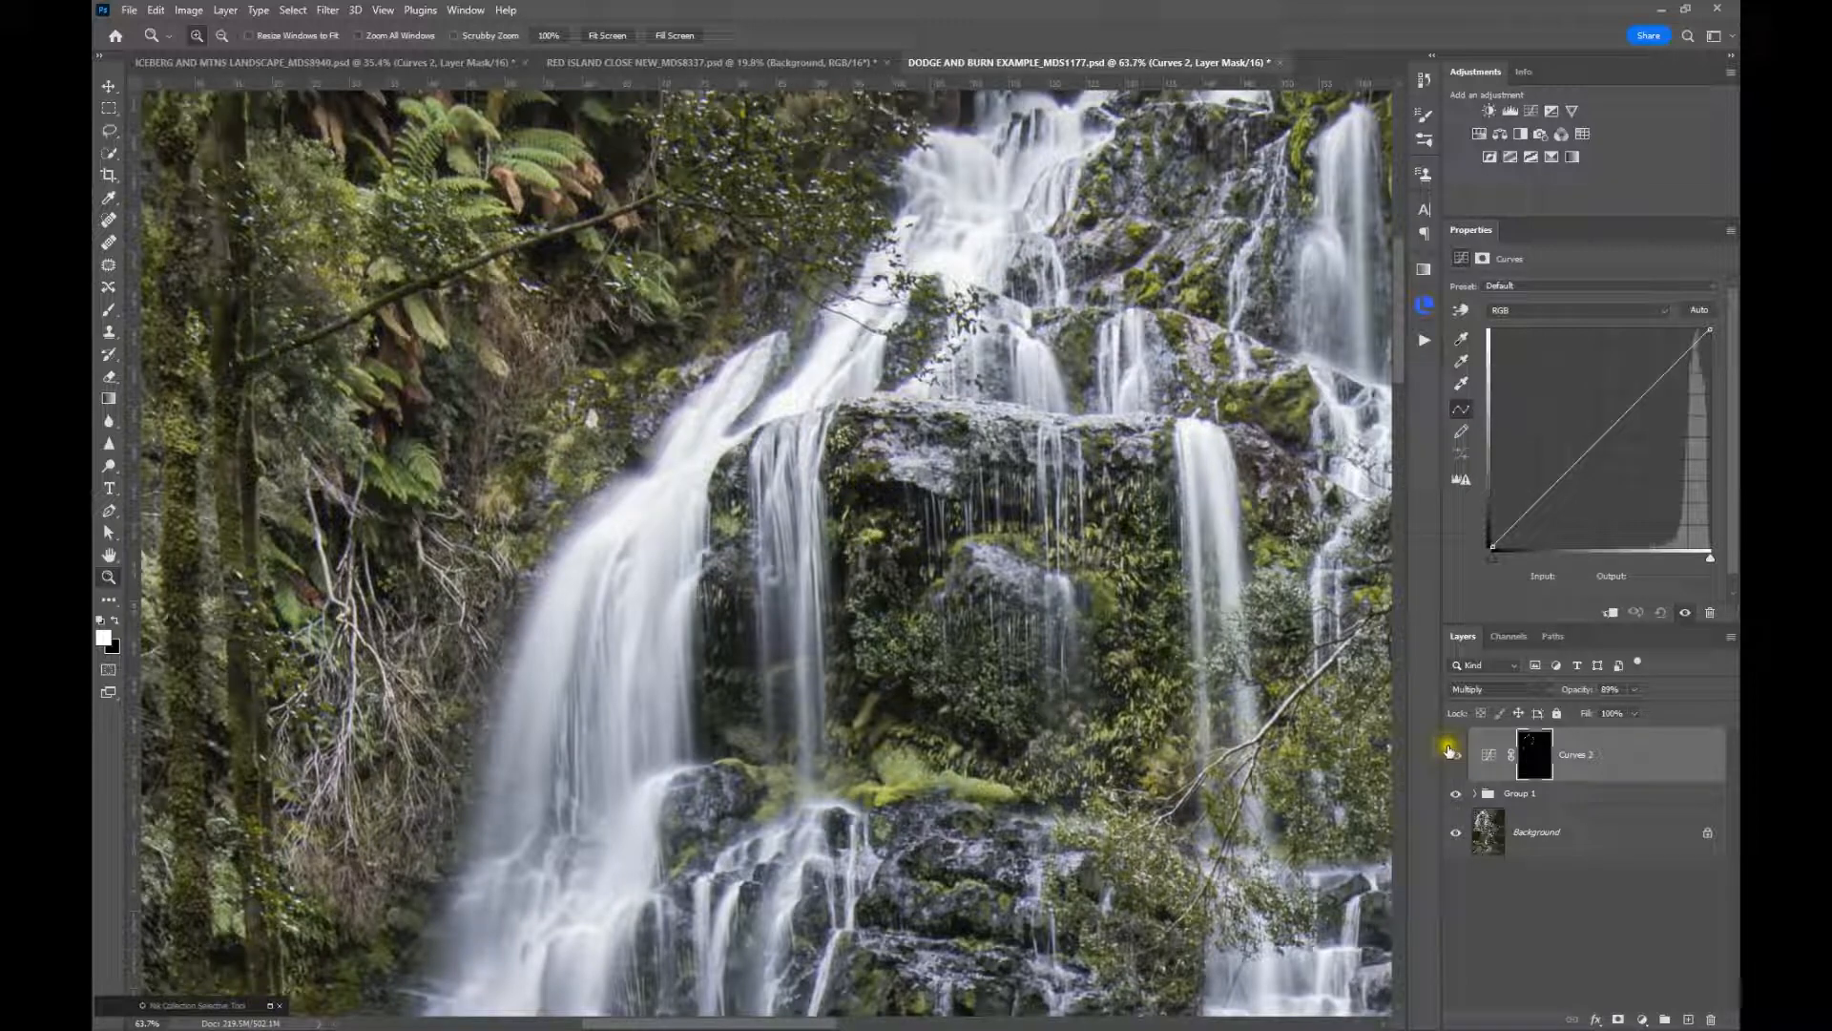
In the RED ISLAND CLOSE NEW_MDS8337 document, create a Color Range selection of the Shadows with fuzziness 10% and range 14
left_click(608, 63)
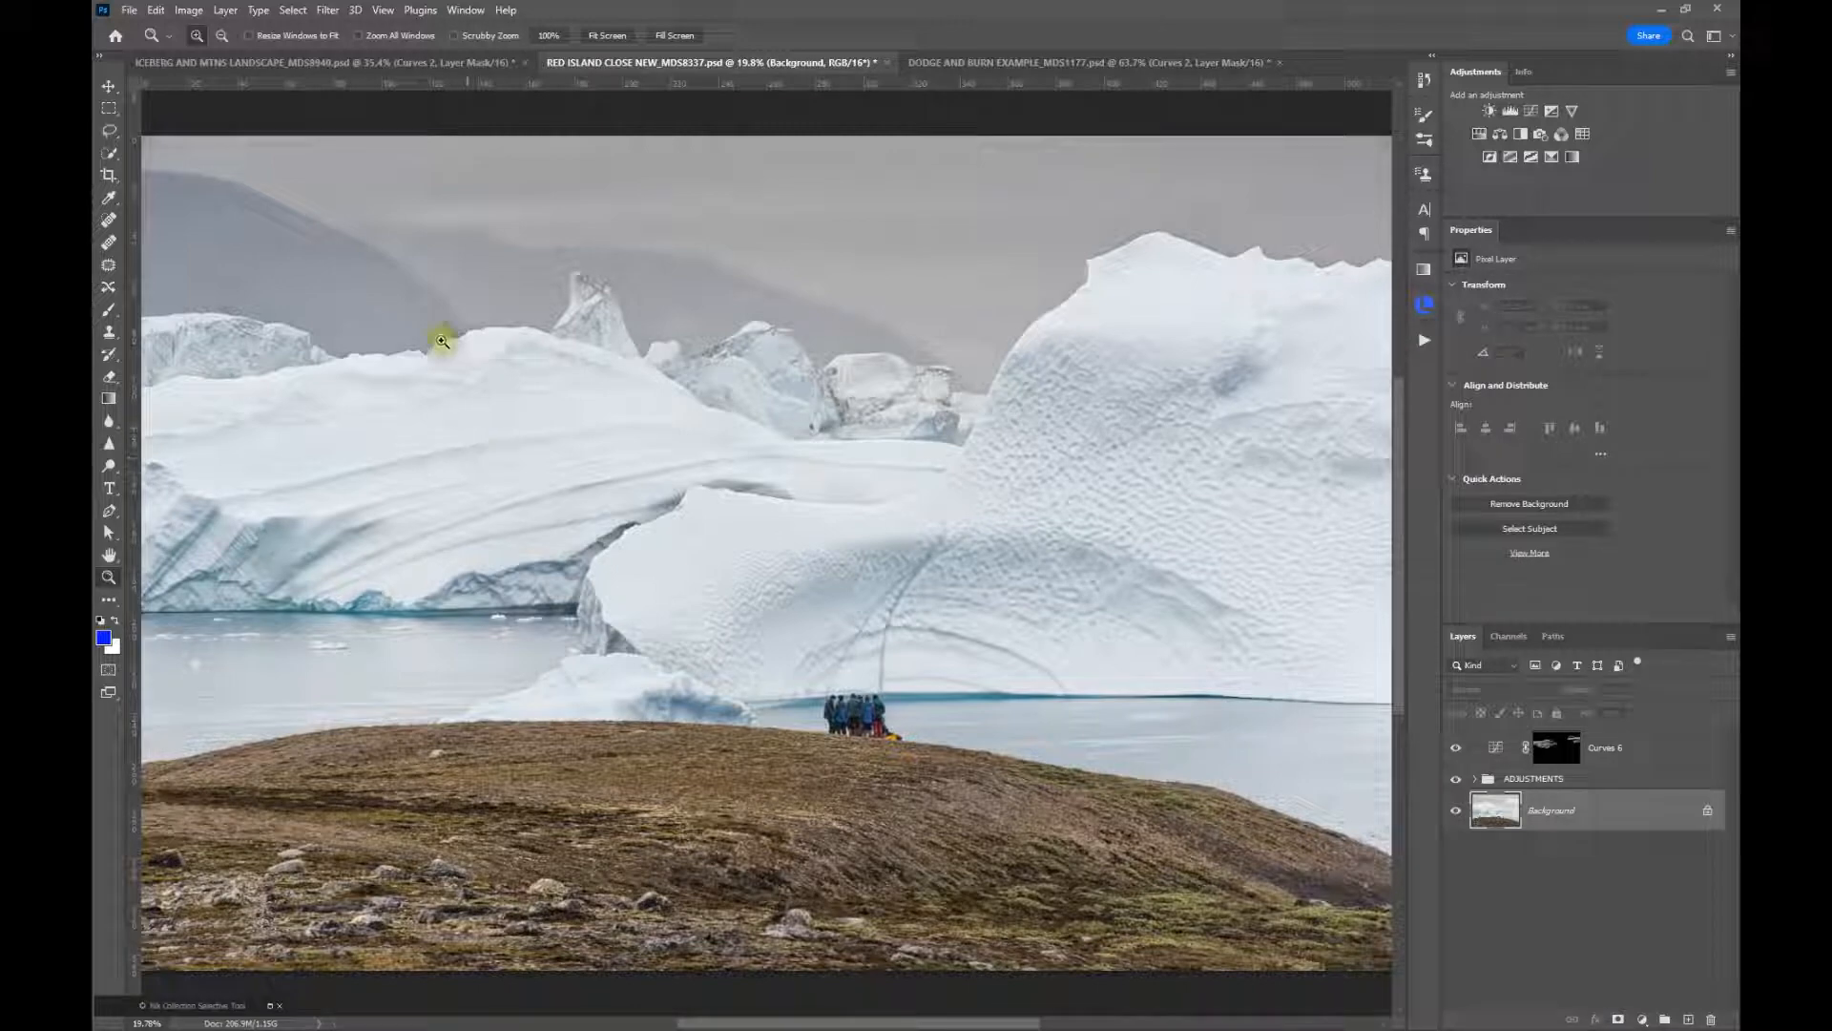
left_click(285, 12)
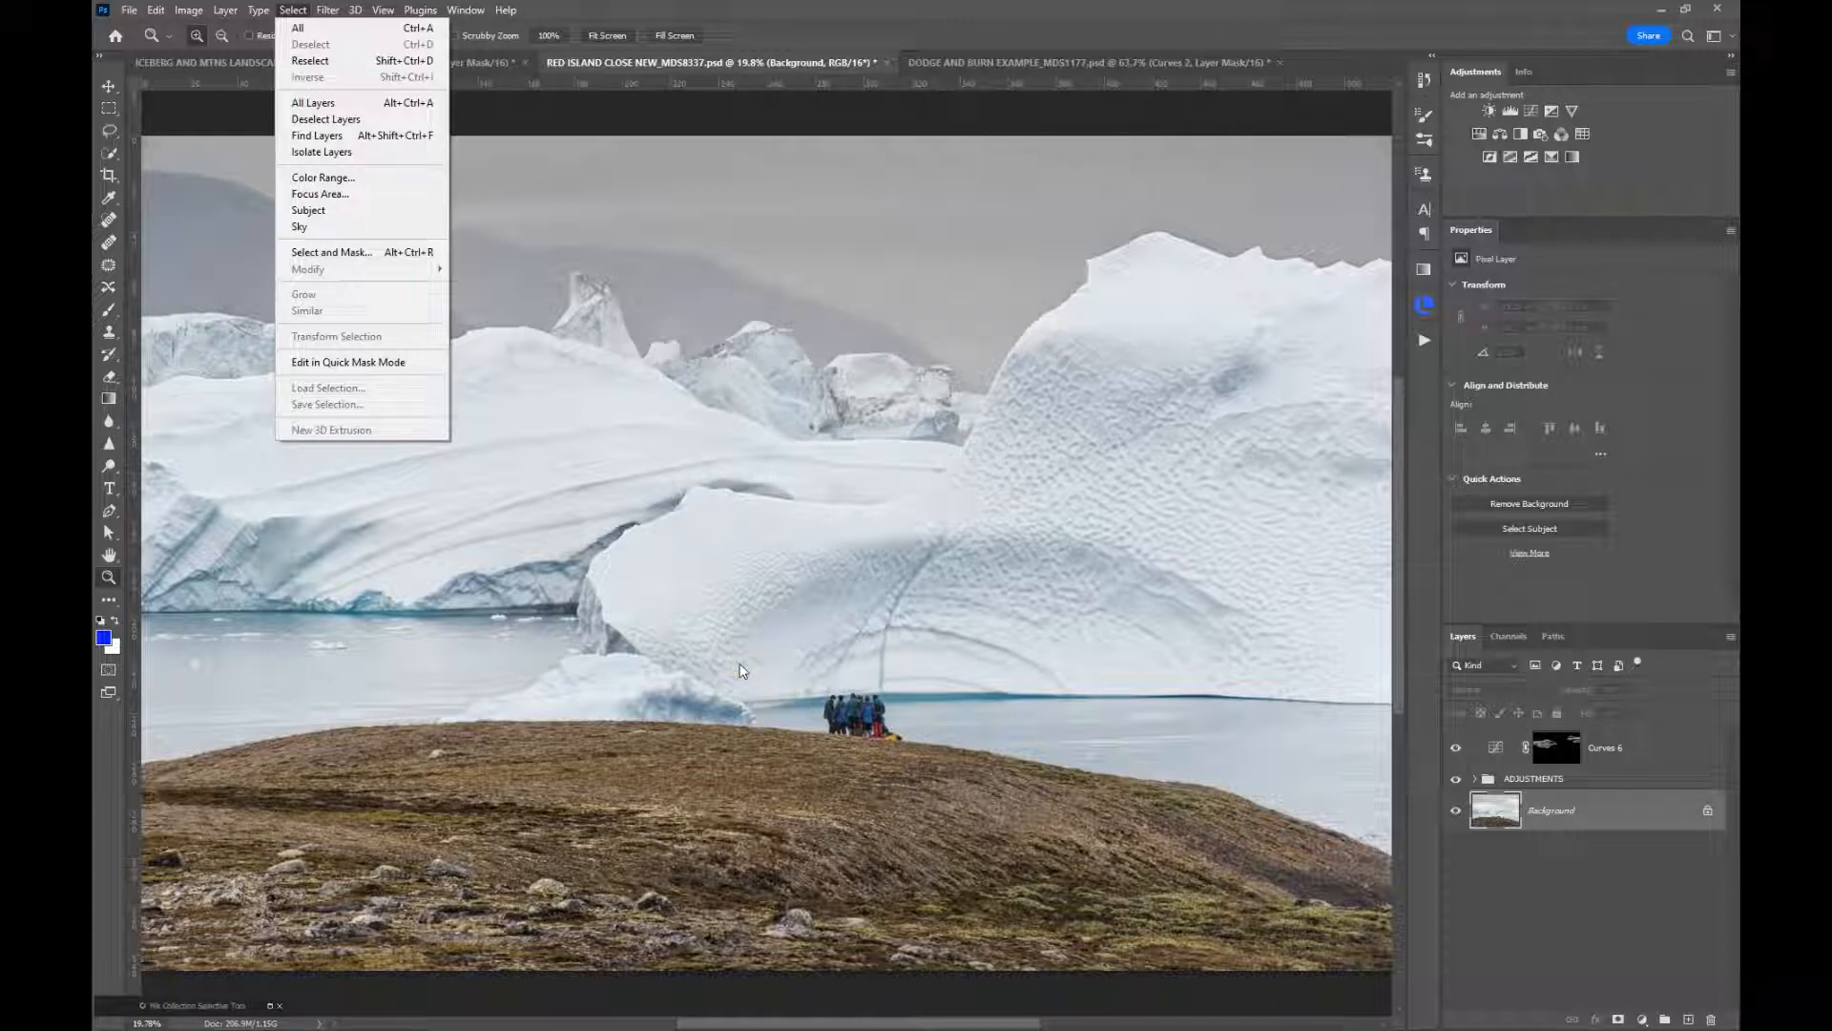
left_click(315, 179)
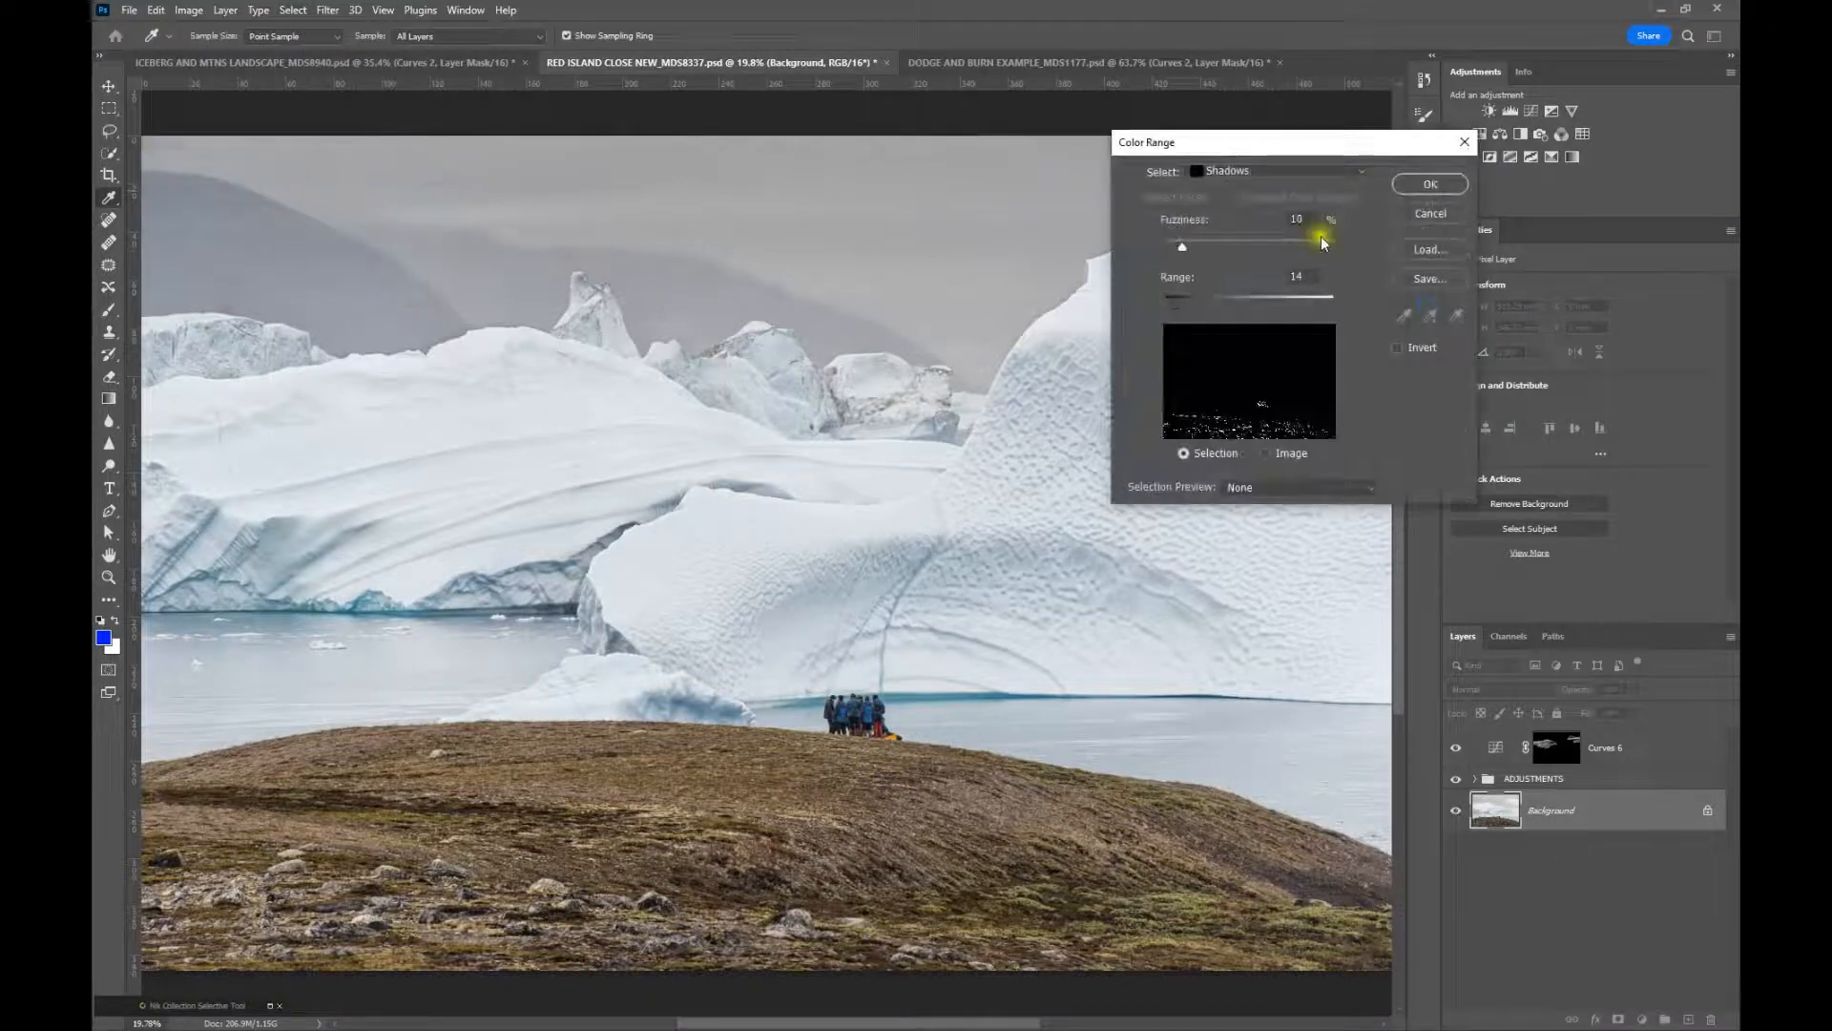
left_click(1274, 170)
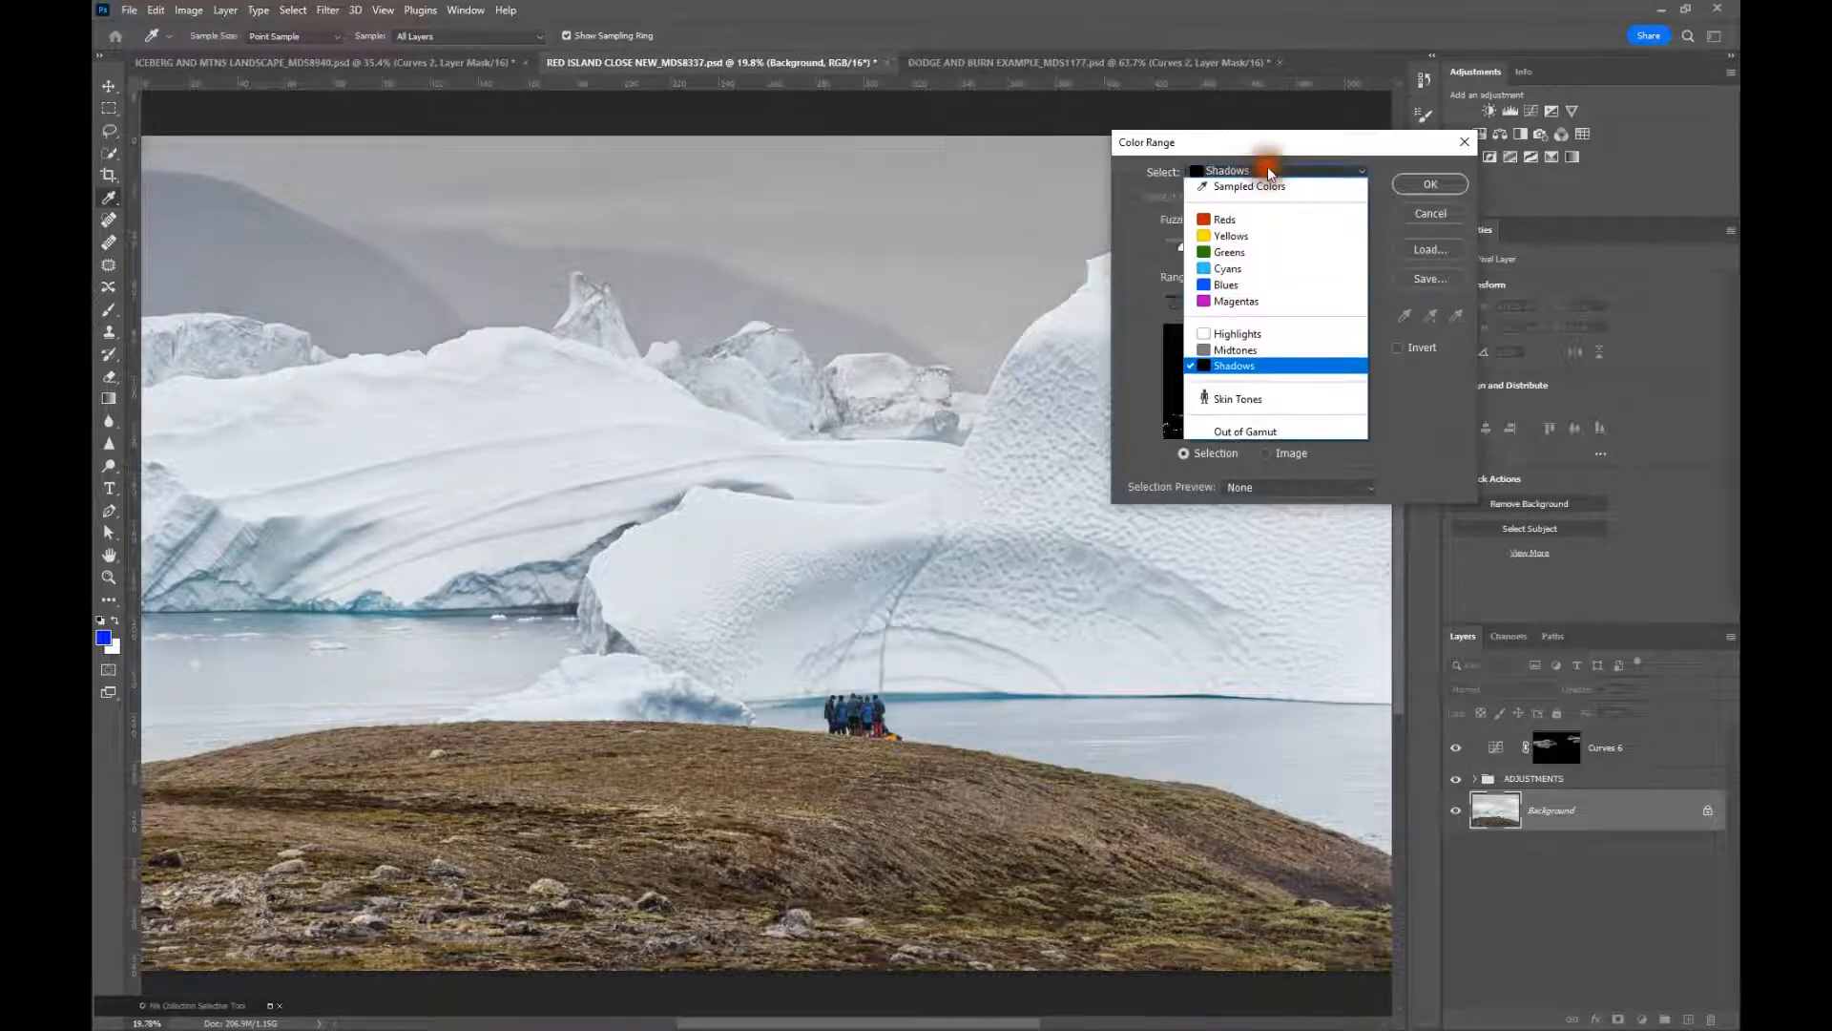
left_click(1256, 375)
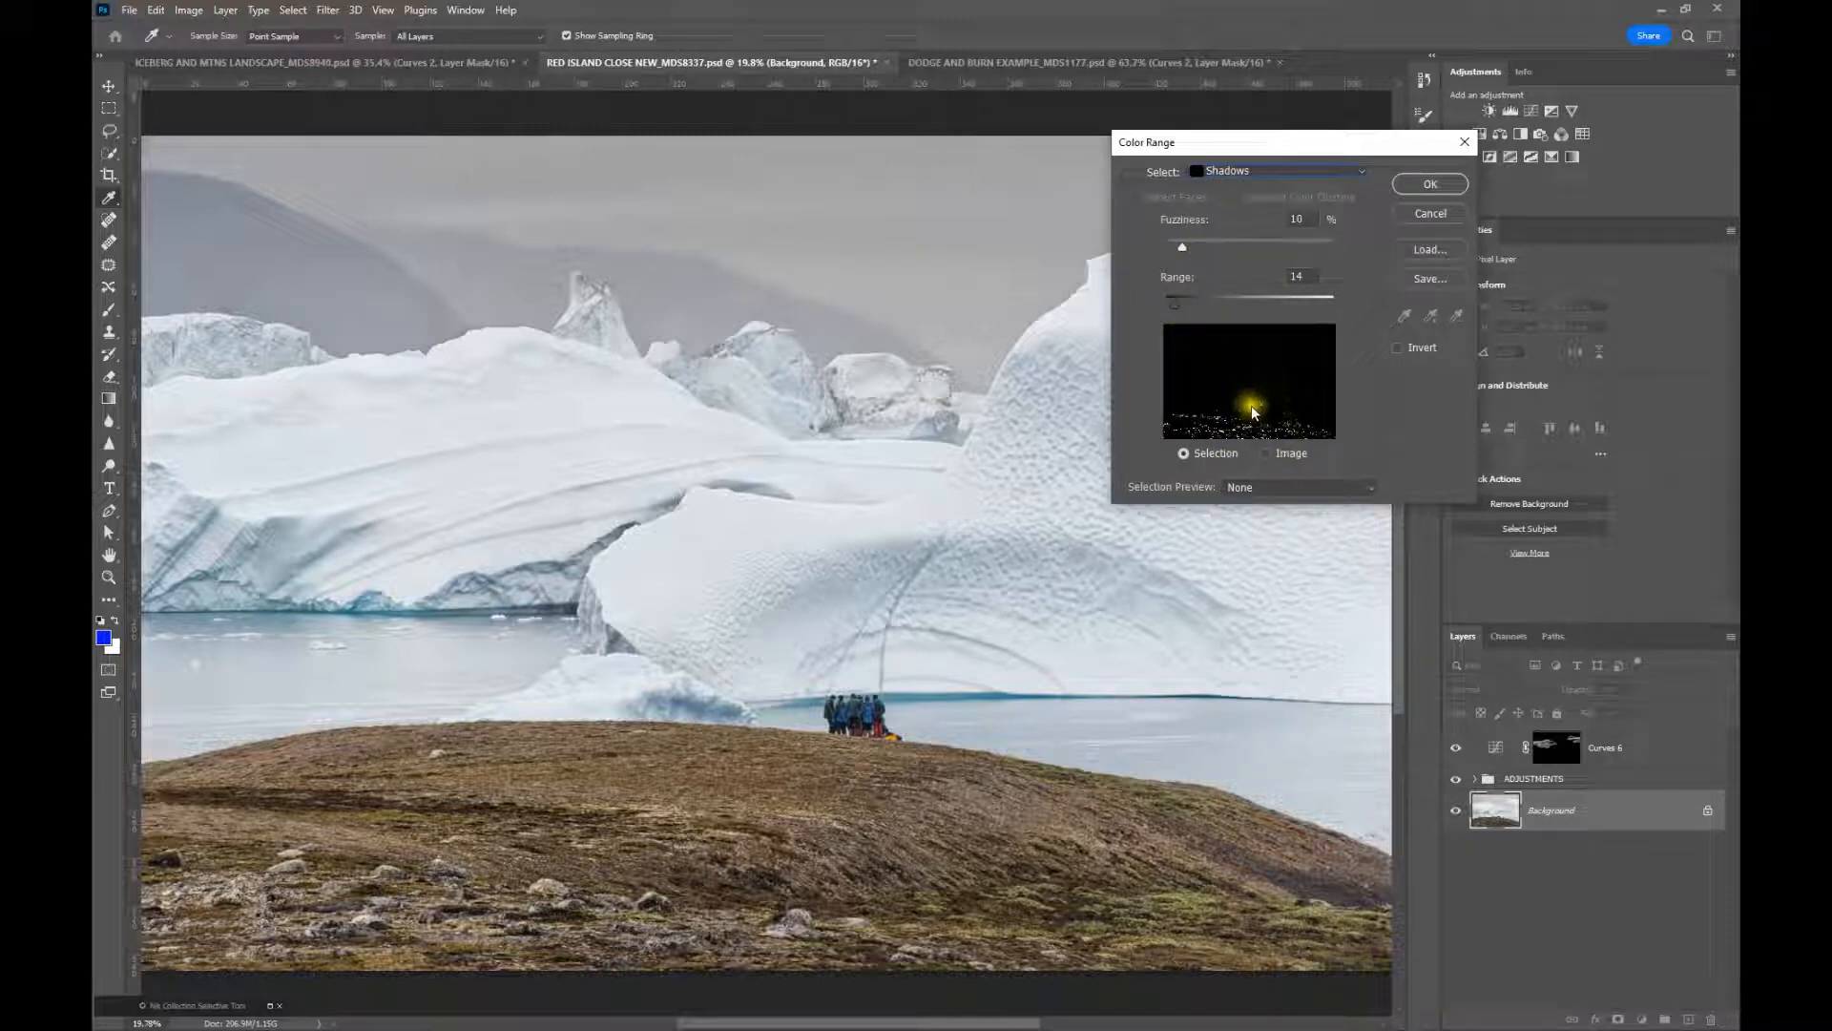
left_click(1419, 185)
key("z")
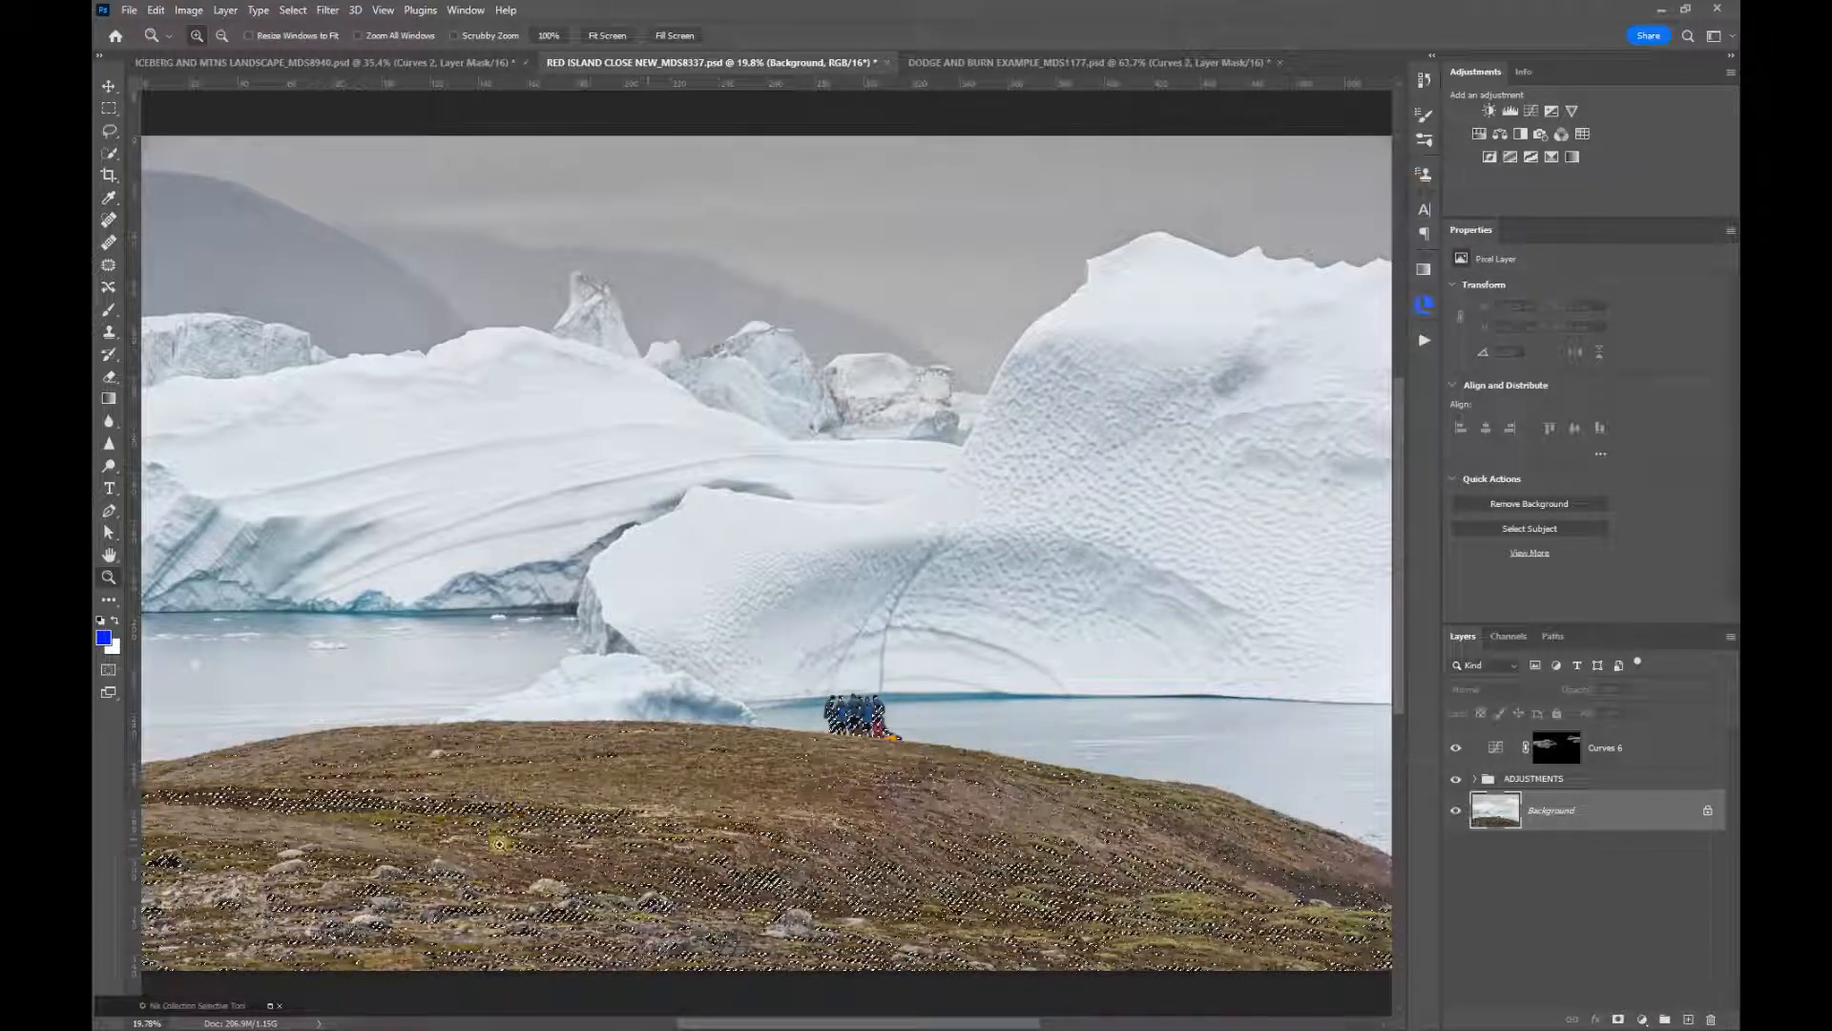
Create a Curves adjustment layer from the shadows selection above Curves 6, and view its mask alone before returning to the image
left_click(1546, 747)
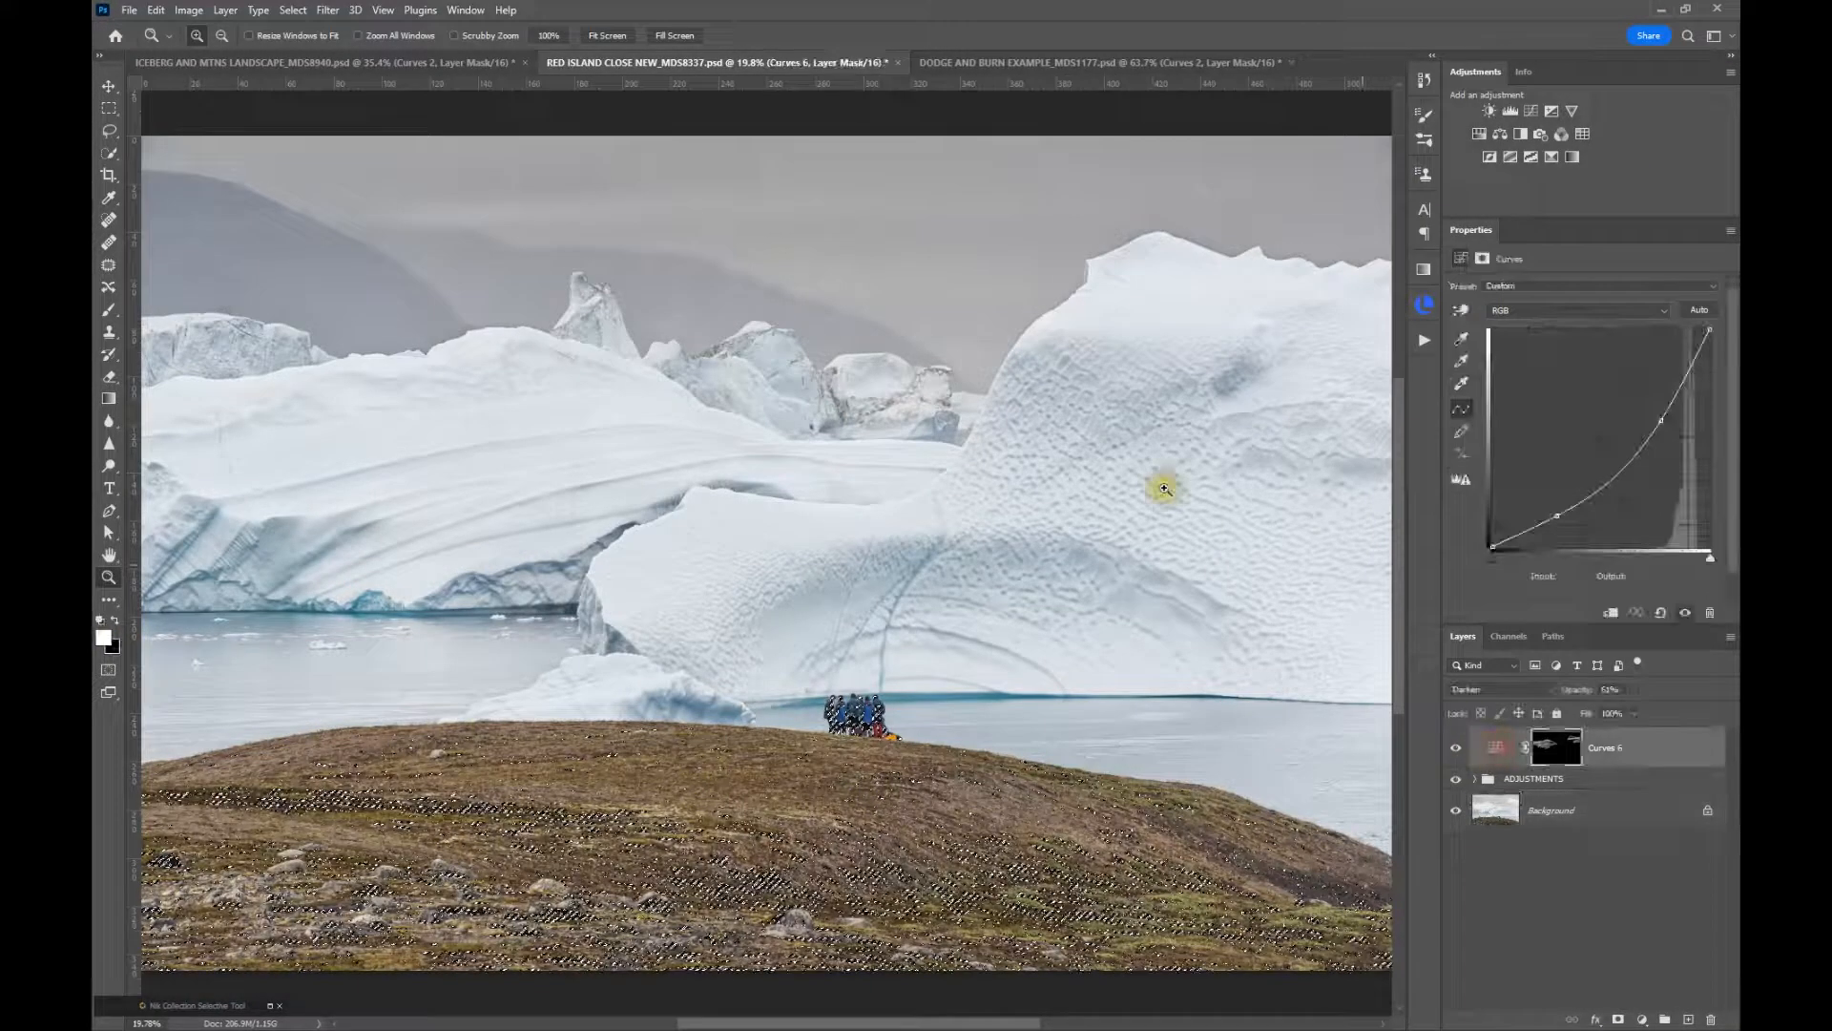
left_click(1530, 110)
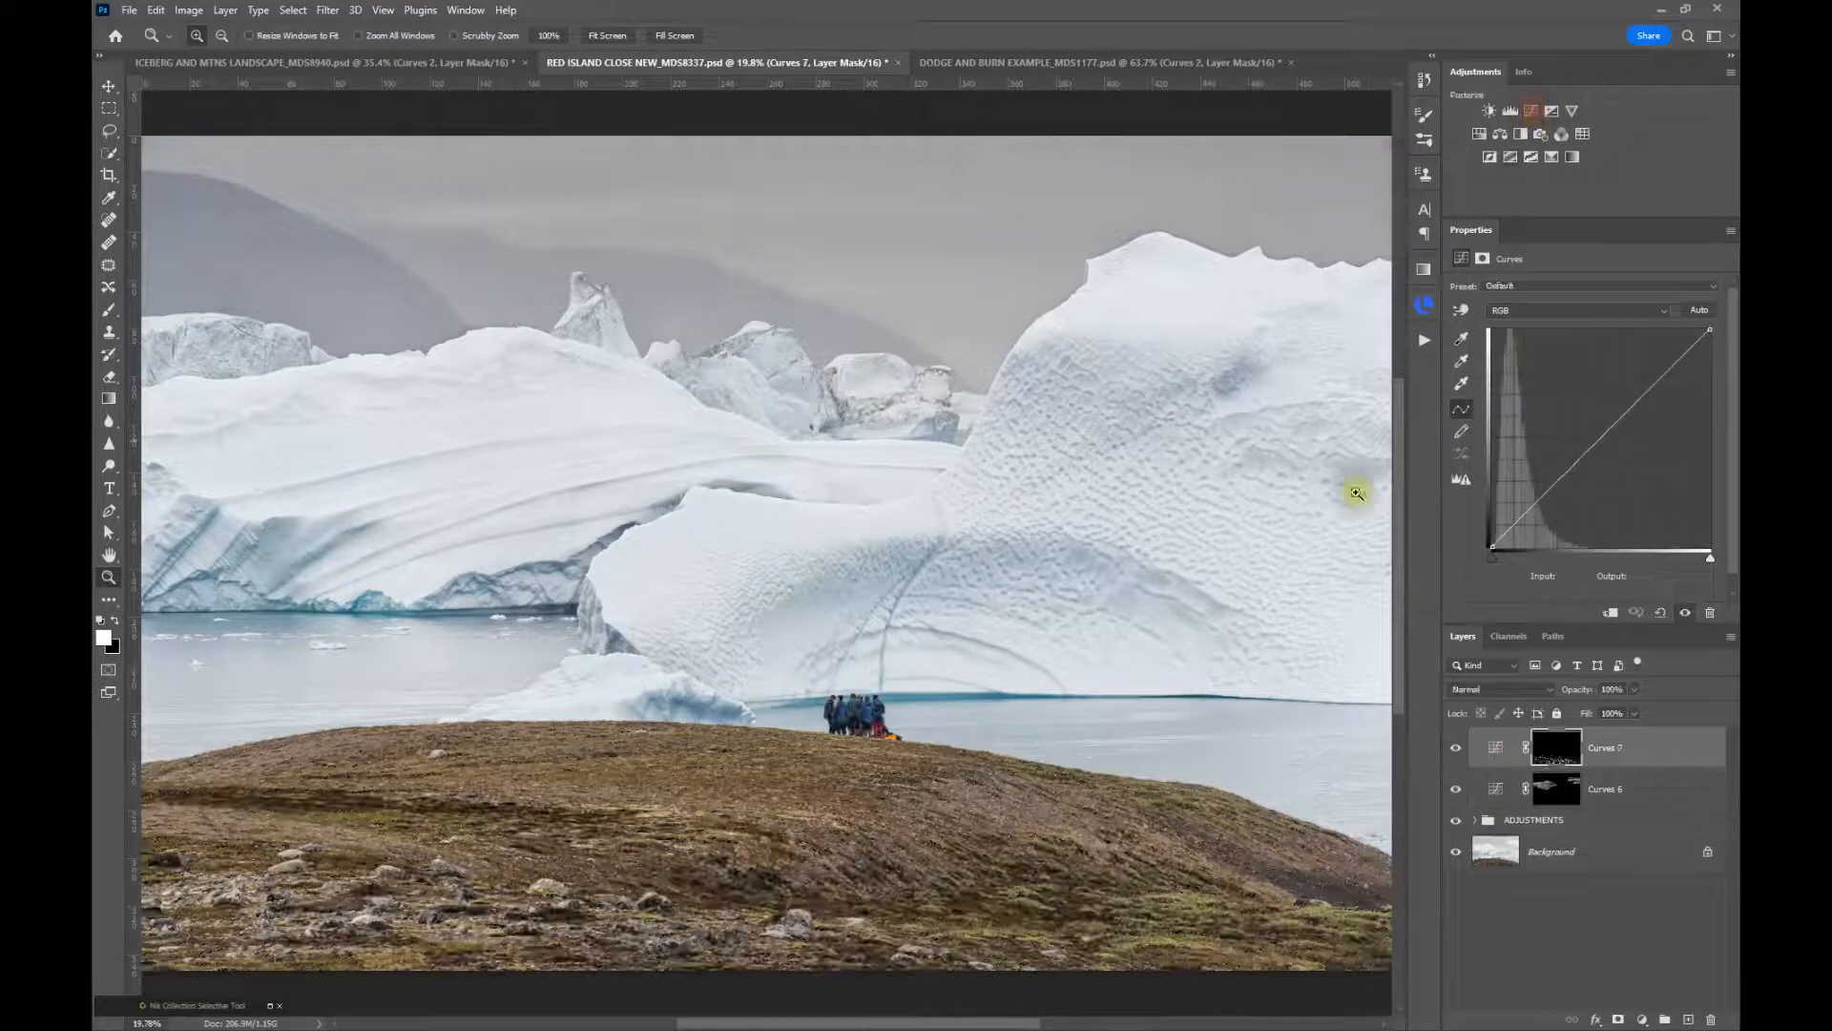
left_click(1550, 758, "alt")
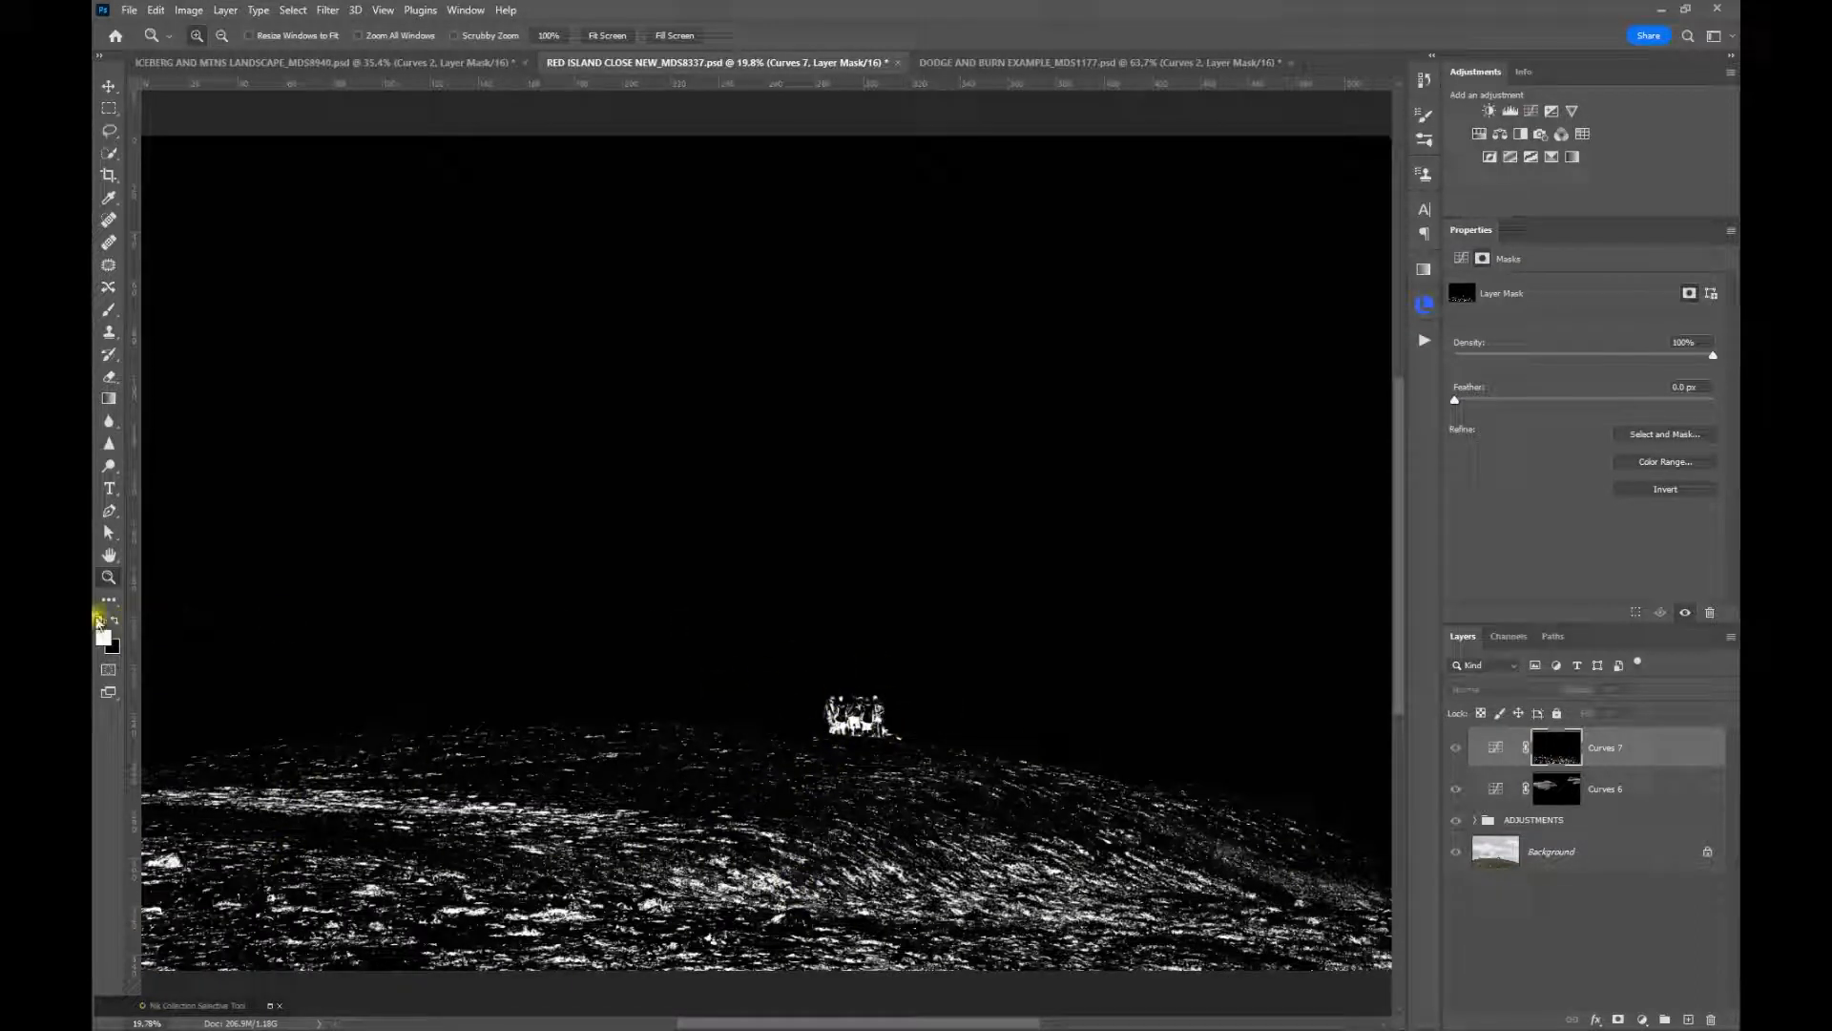
left_click(1556, 748, "alt")
left_click(1498, 748)
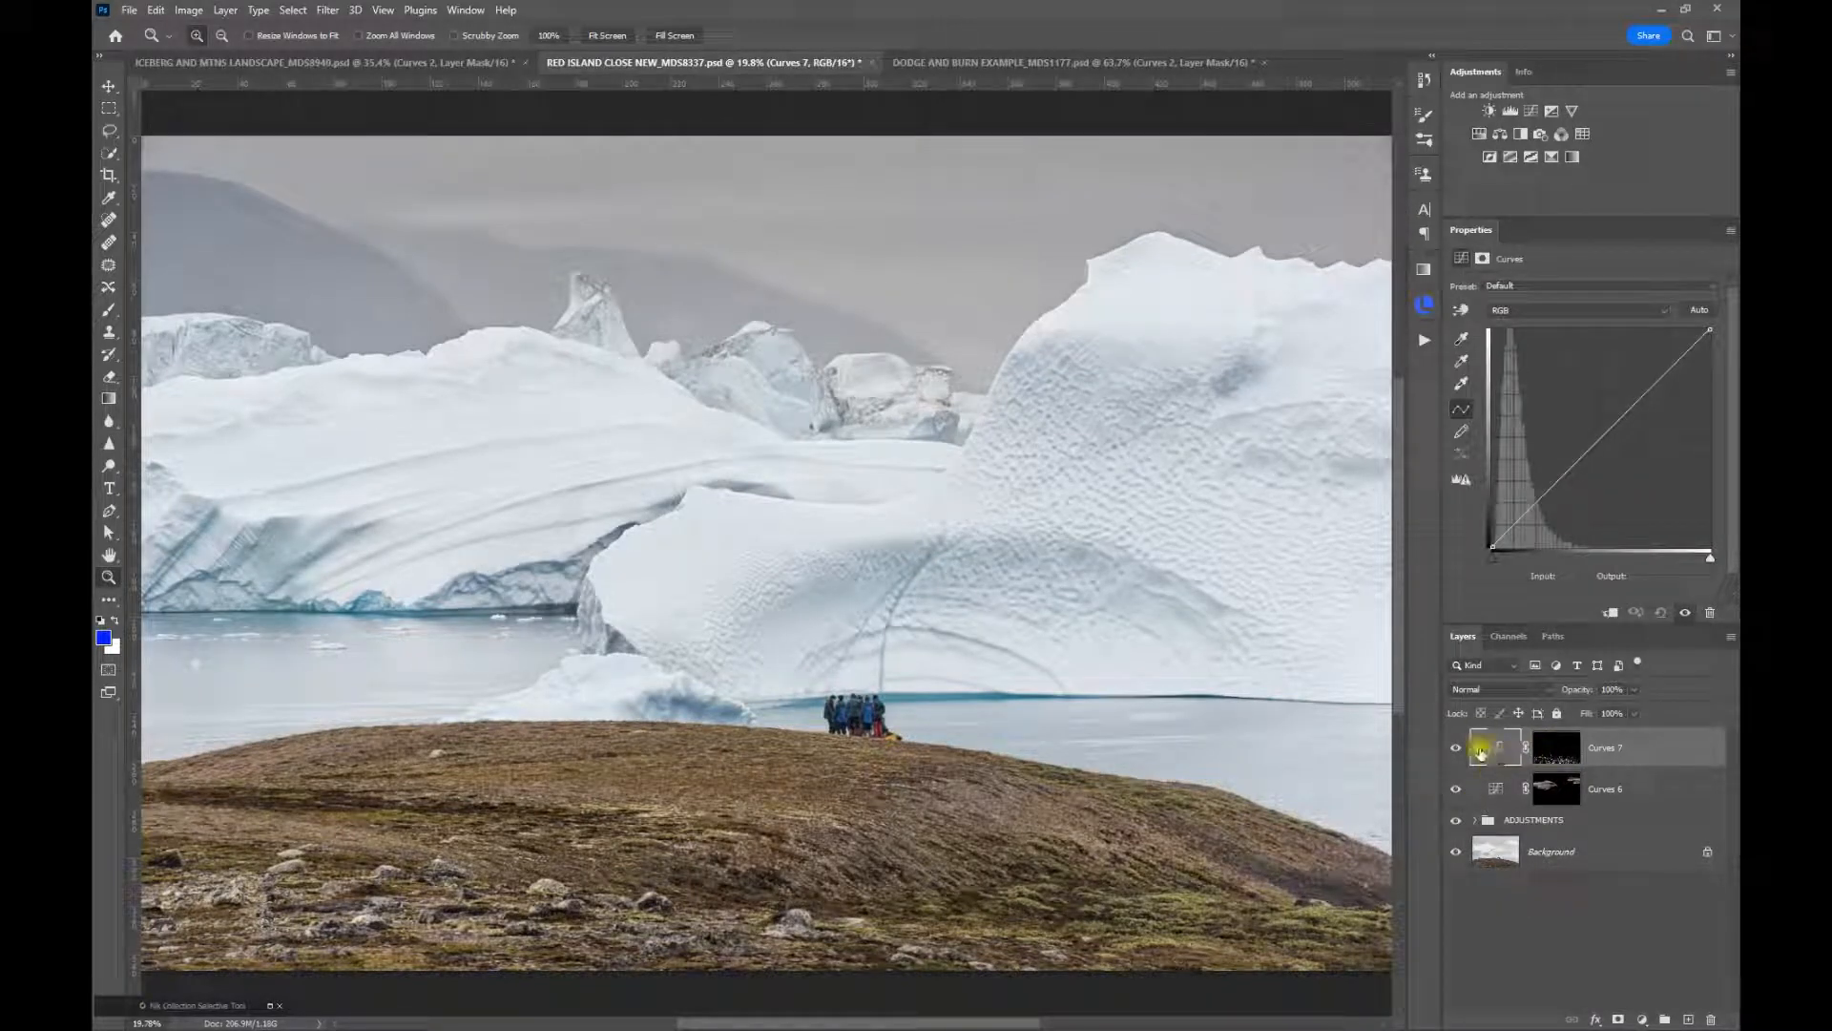
Set the shadows Curves layer to Screen and compare the group of people with and without it
left_click(1483, 693)
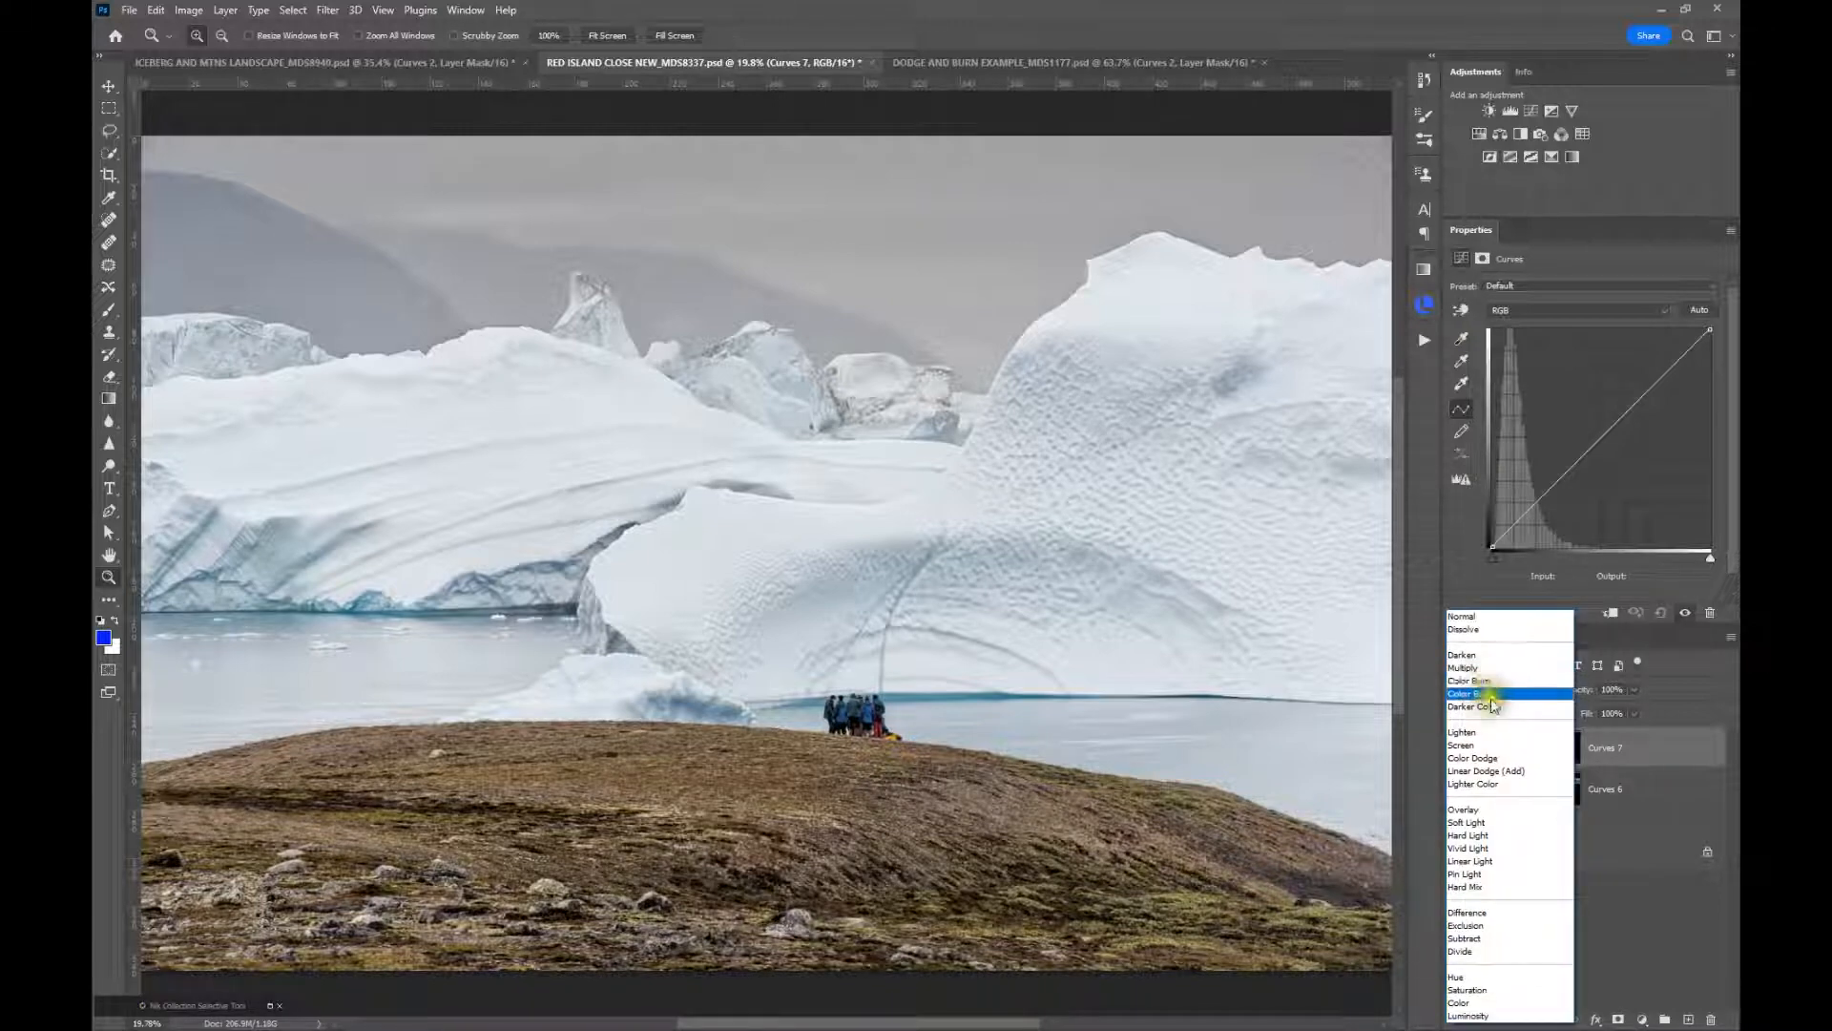
left_click(1486, 745)
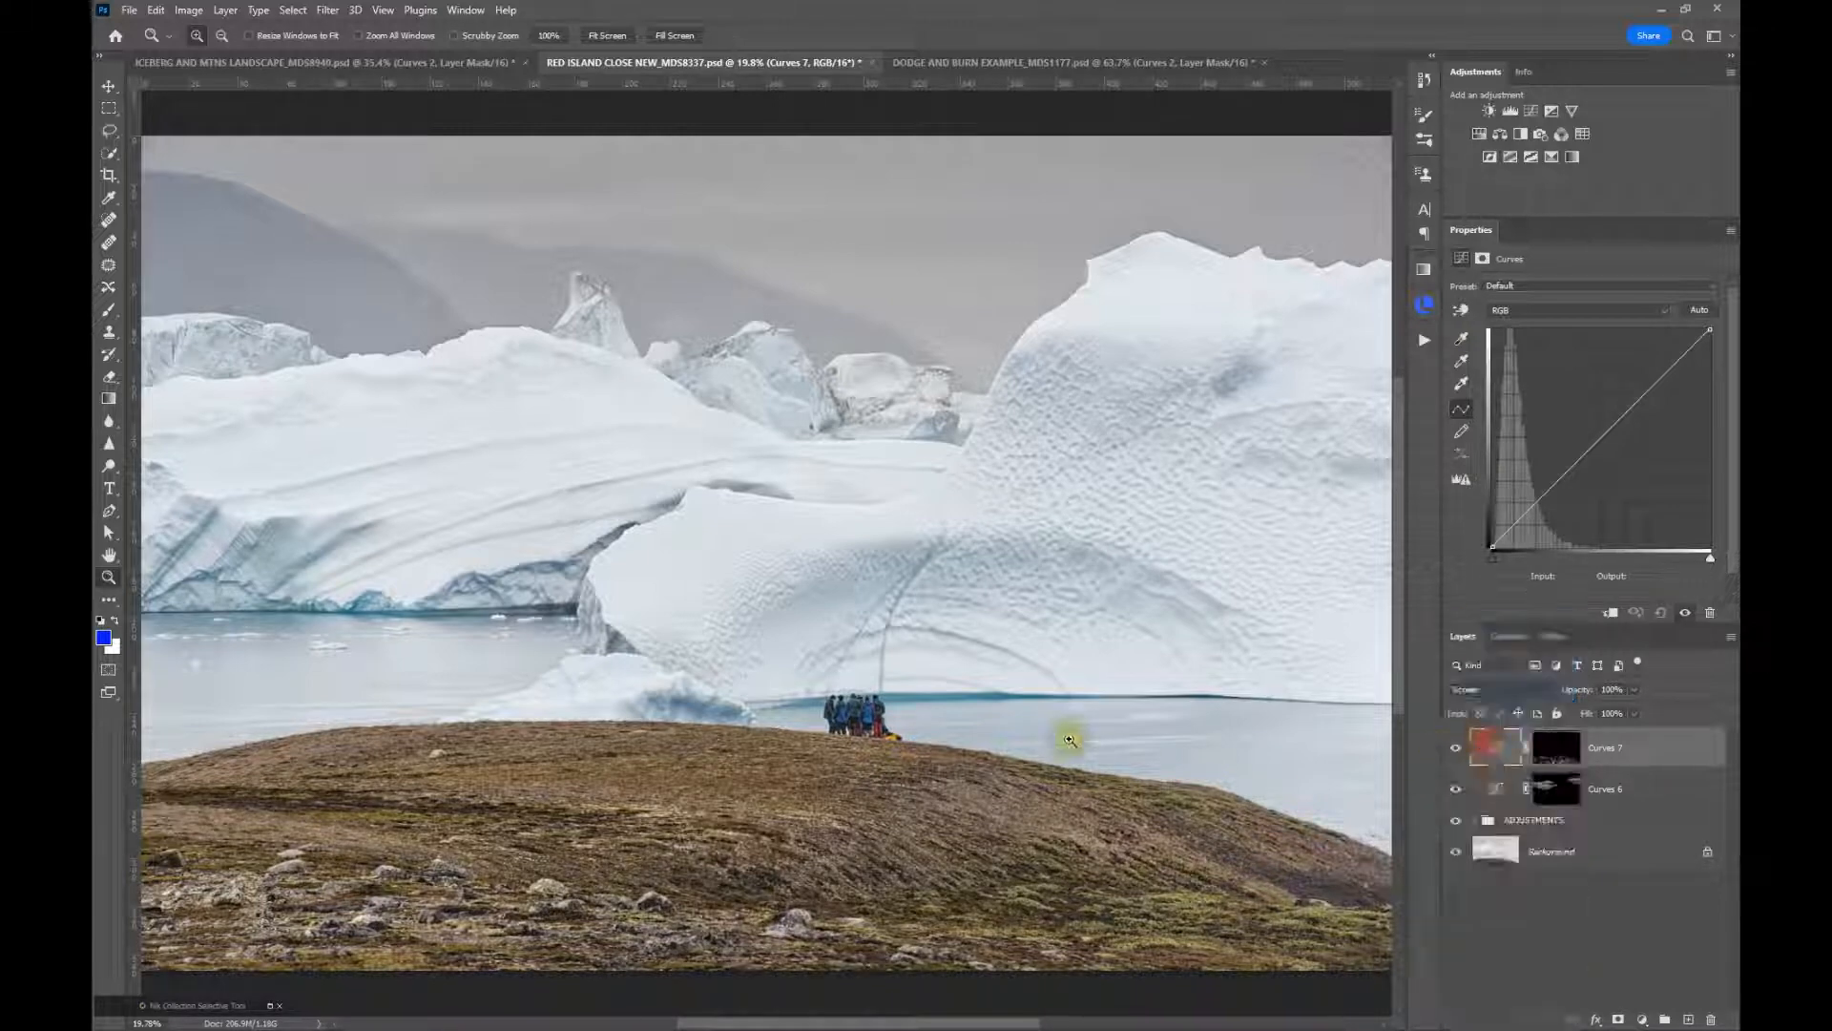
left_click(860, 729)
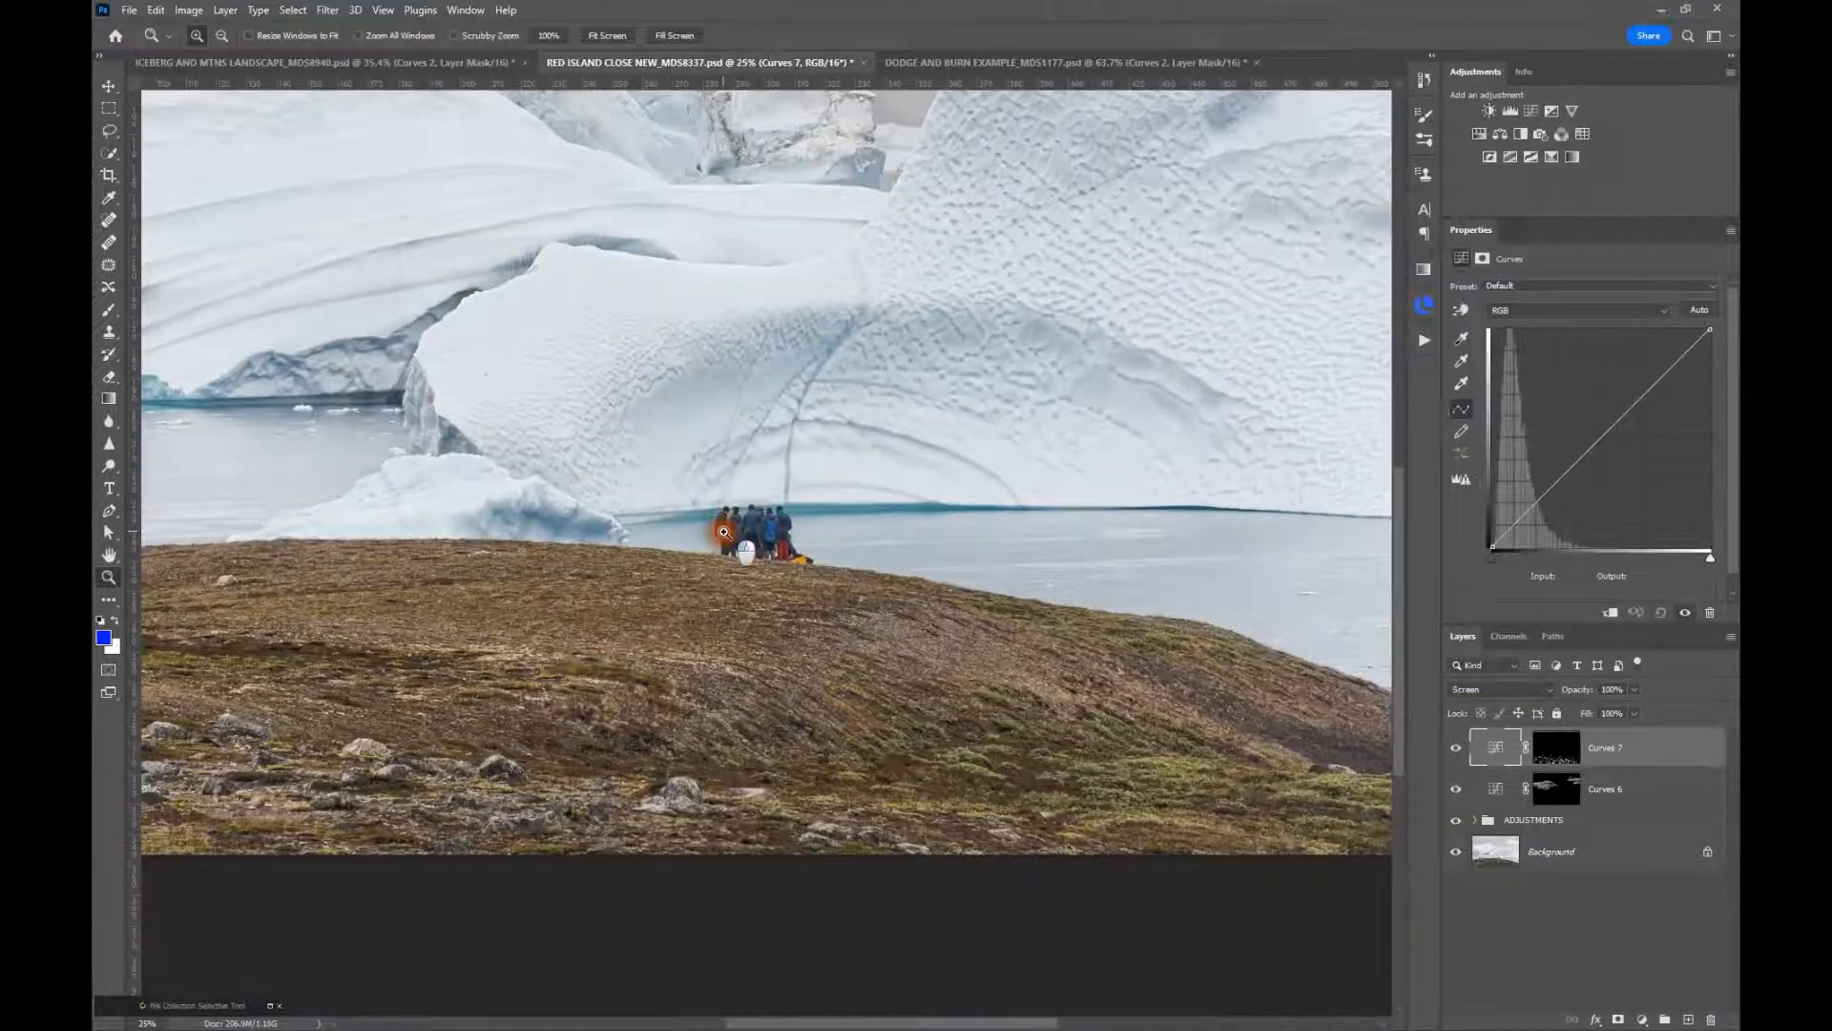
left_click(759, 551)
left_click_drag(900, 572, 873, 595)
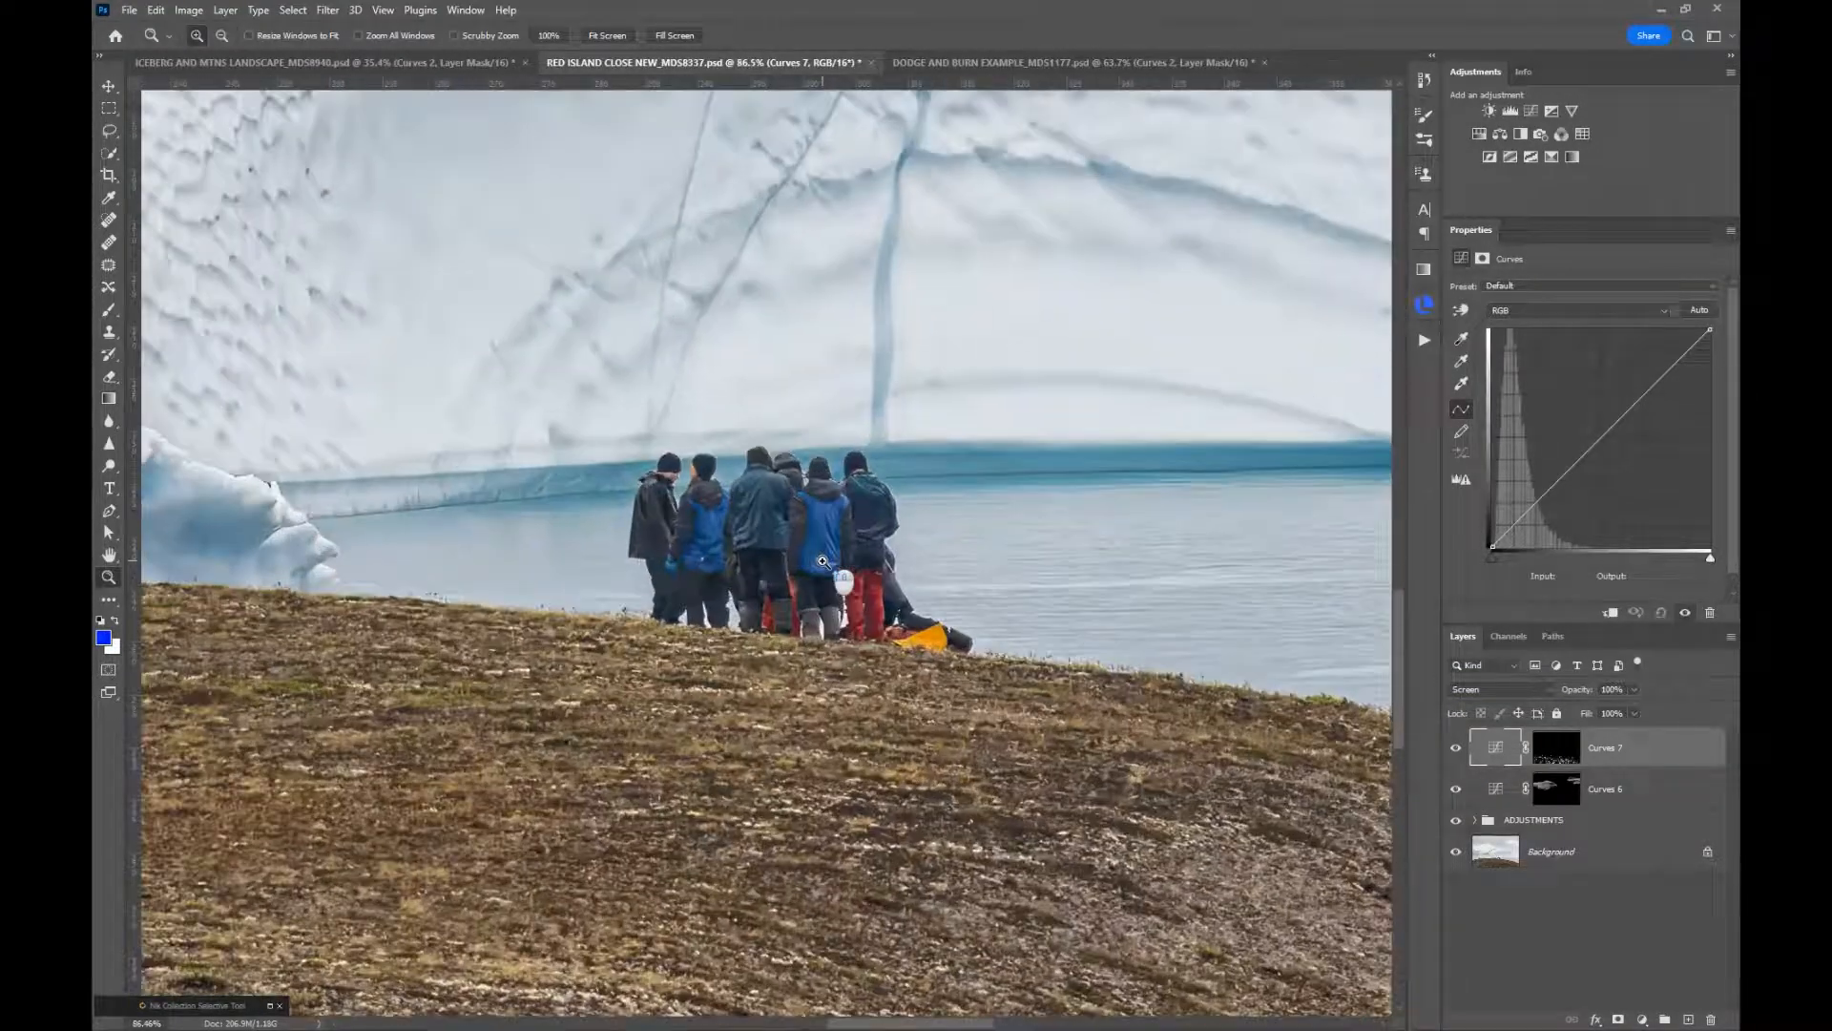
left_click(1455, 748)
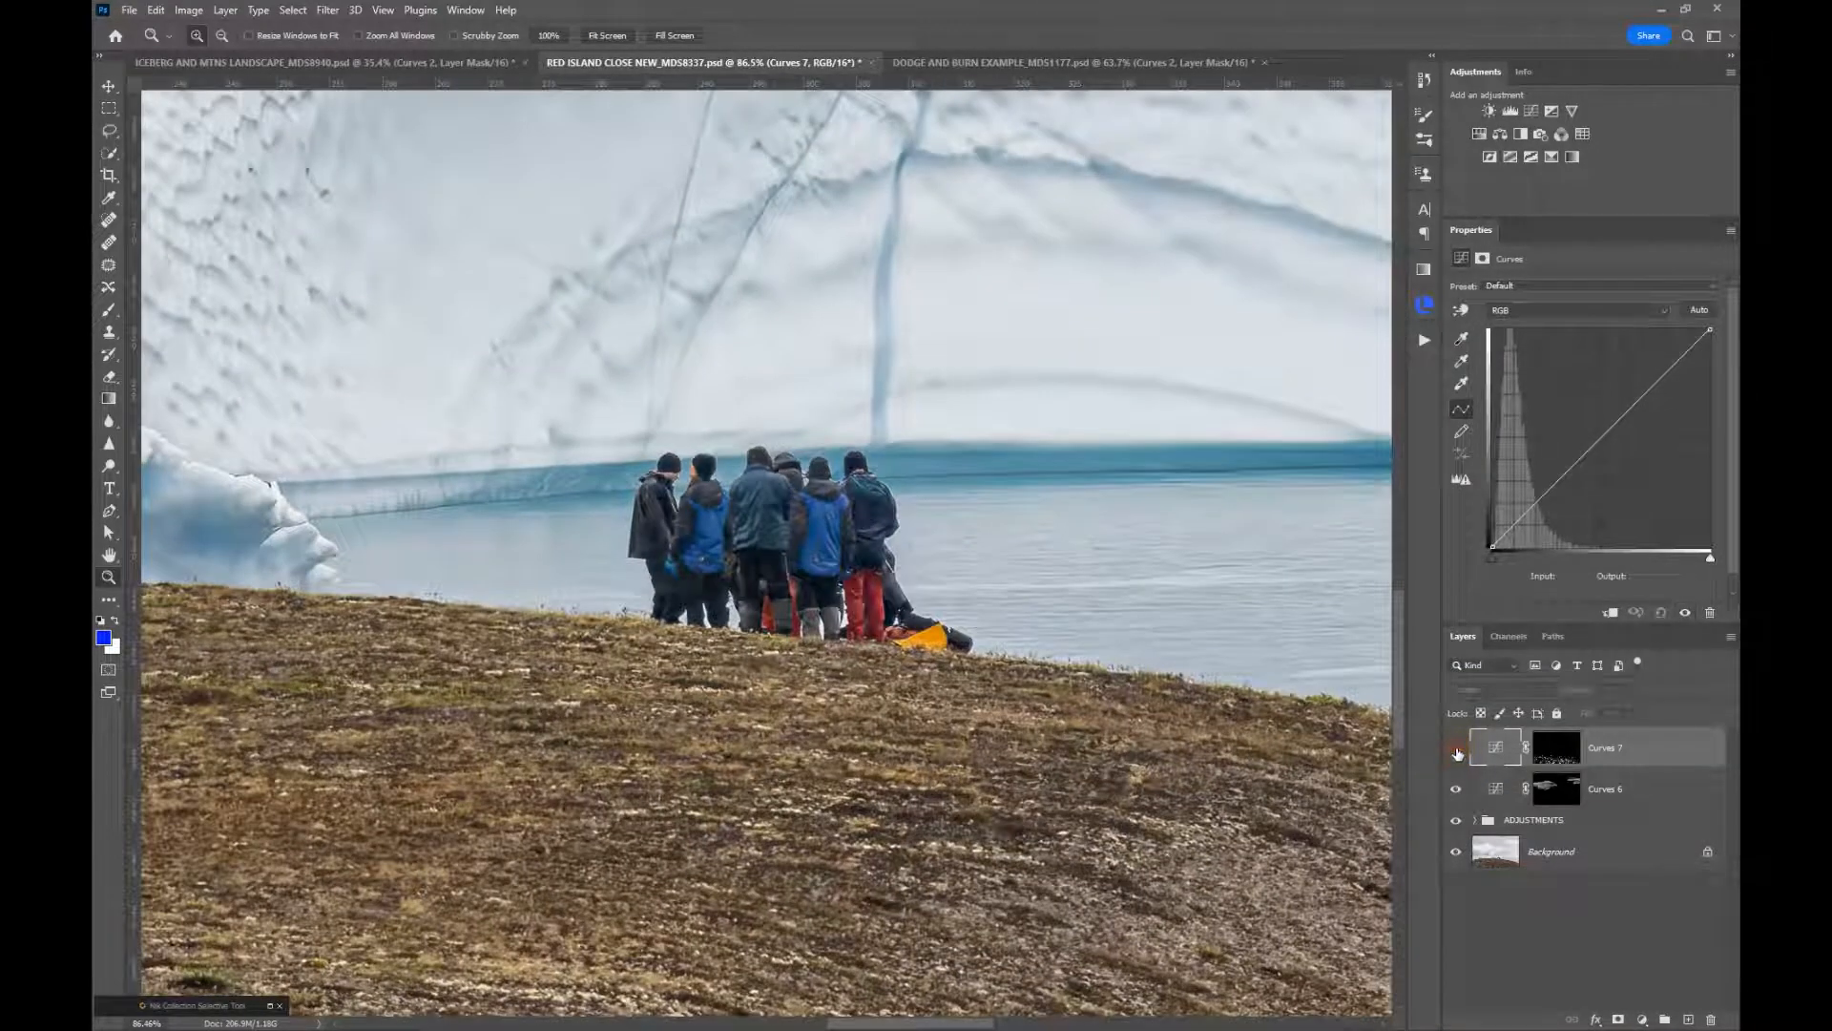
left_click(1455, 749)
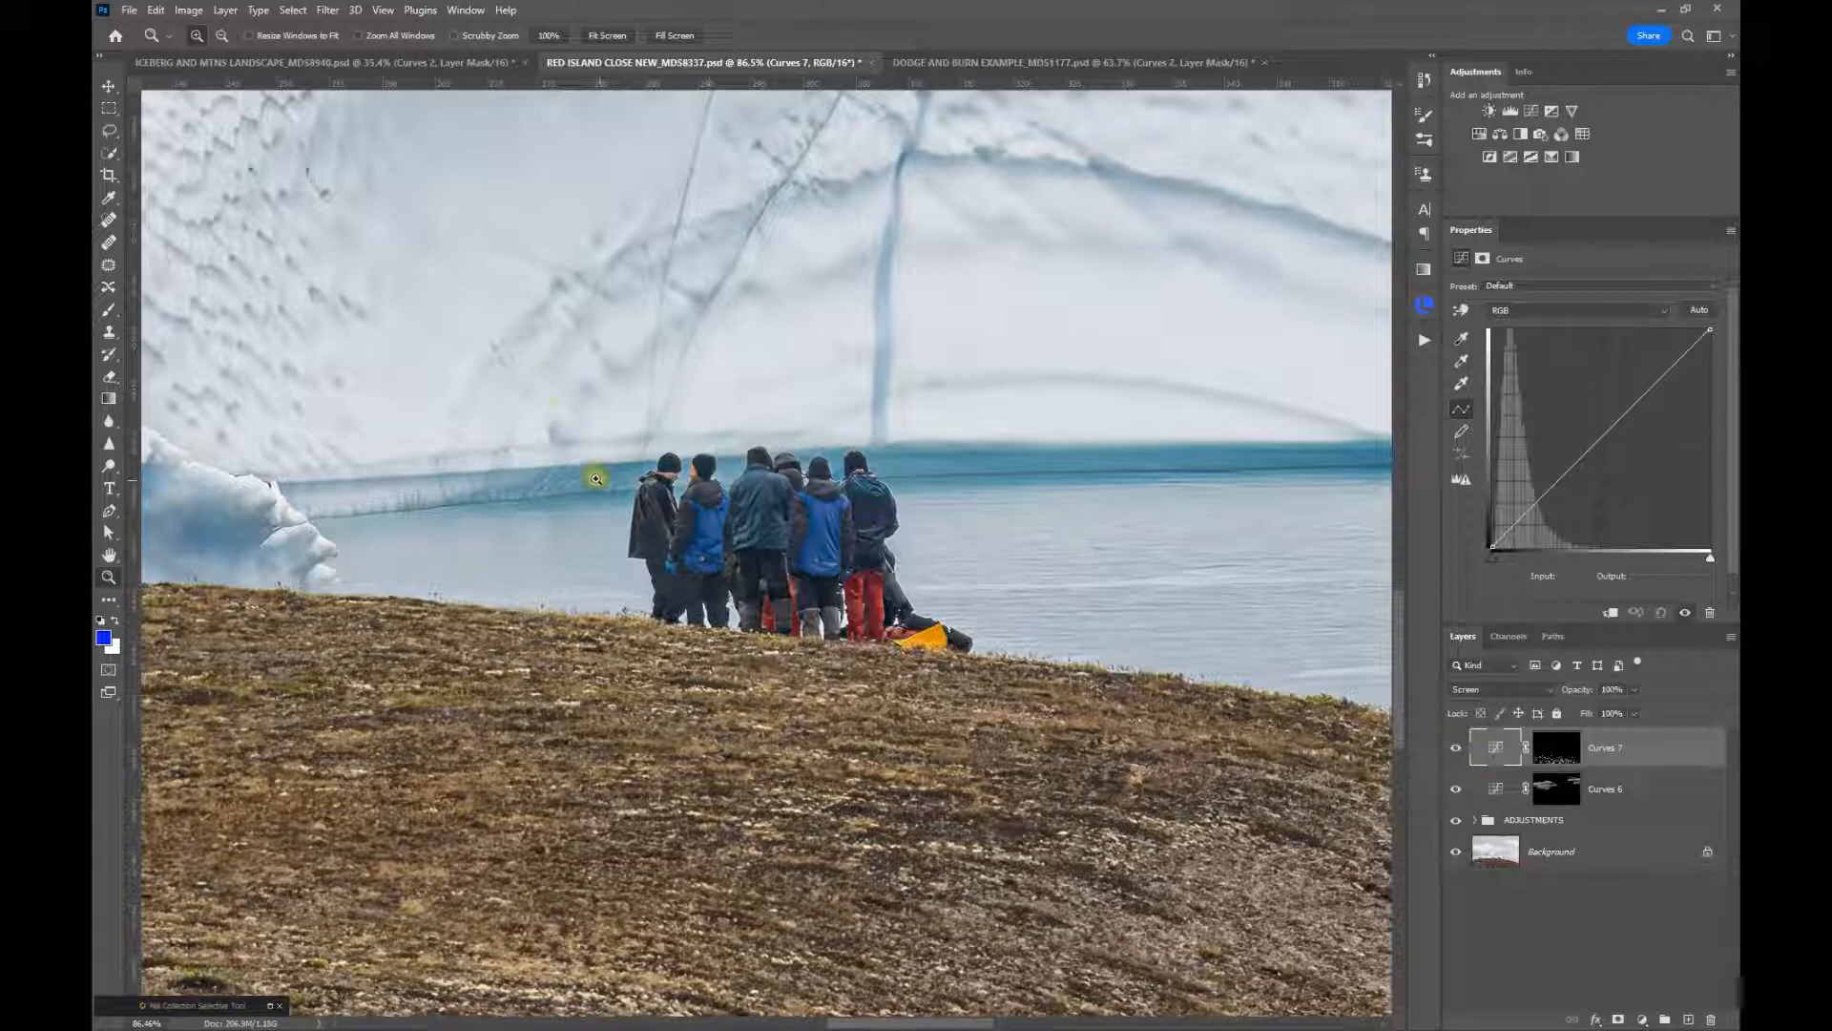
Feather the shadows Curves mask to 3.7 px while viewing the mask alone, and return to the image view
left_click(1550, 744)
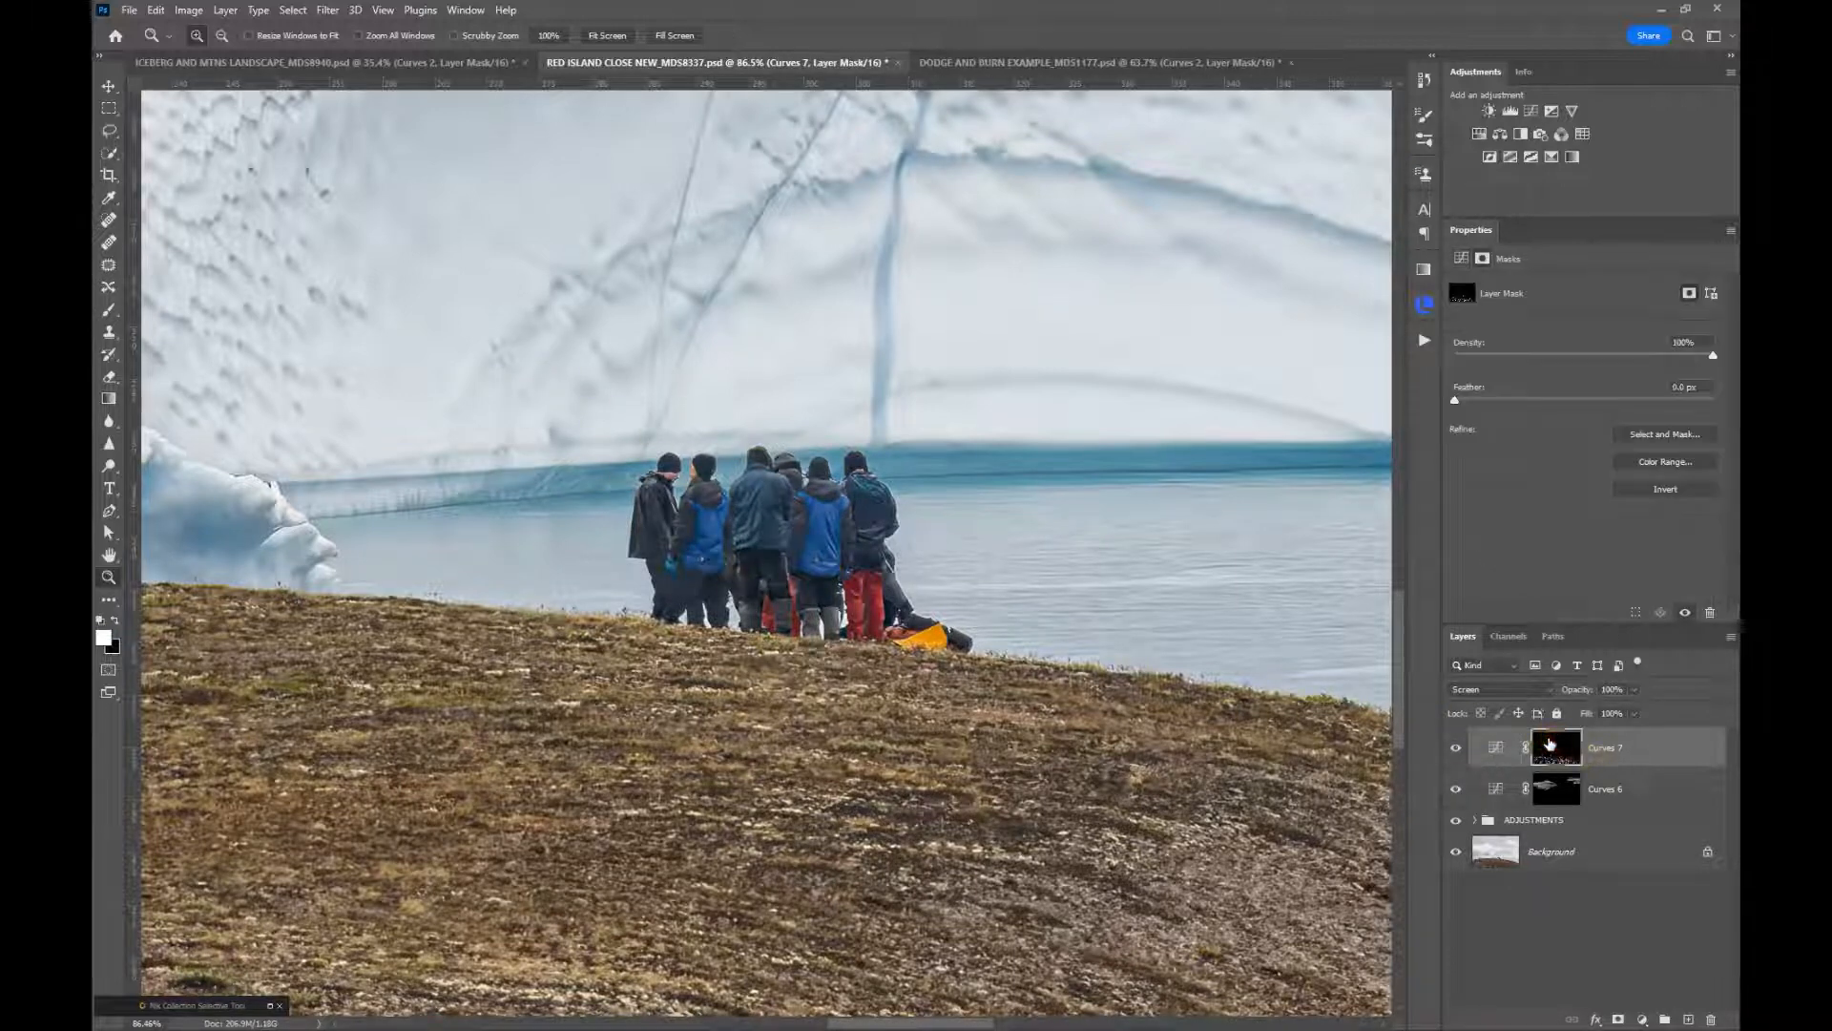
left_click(1551, 744, "alt")
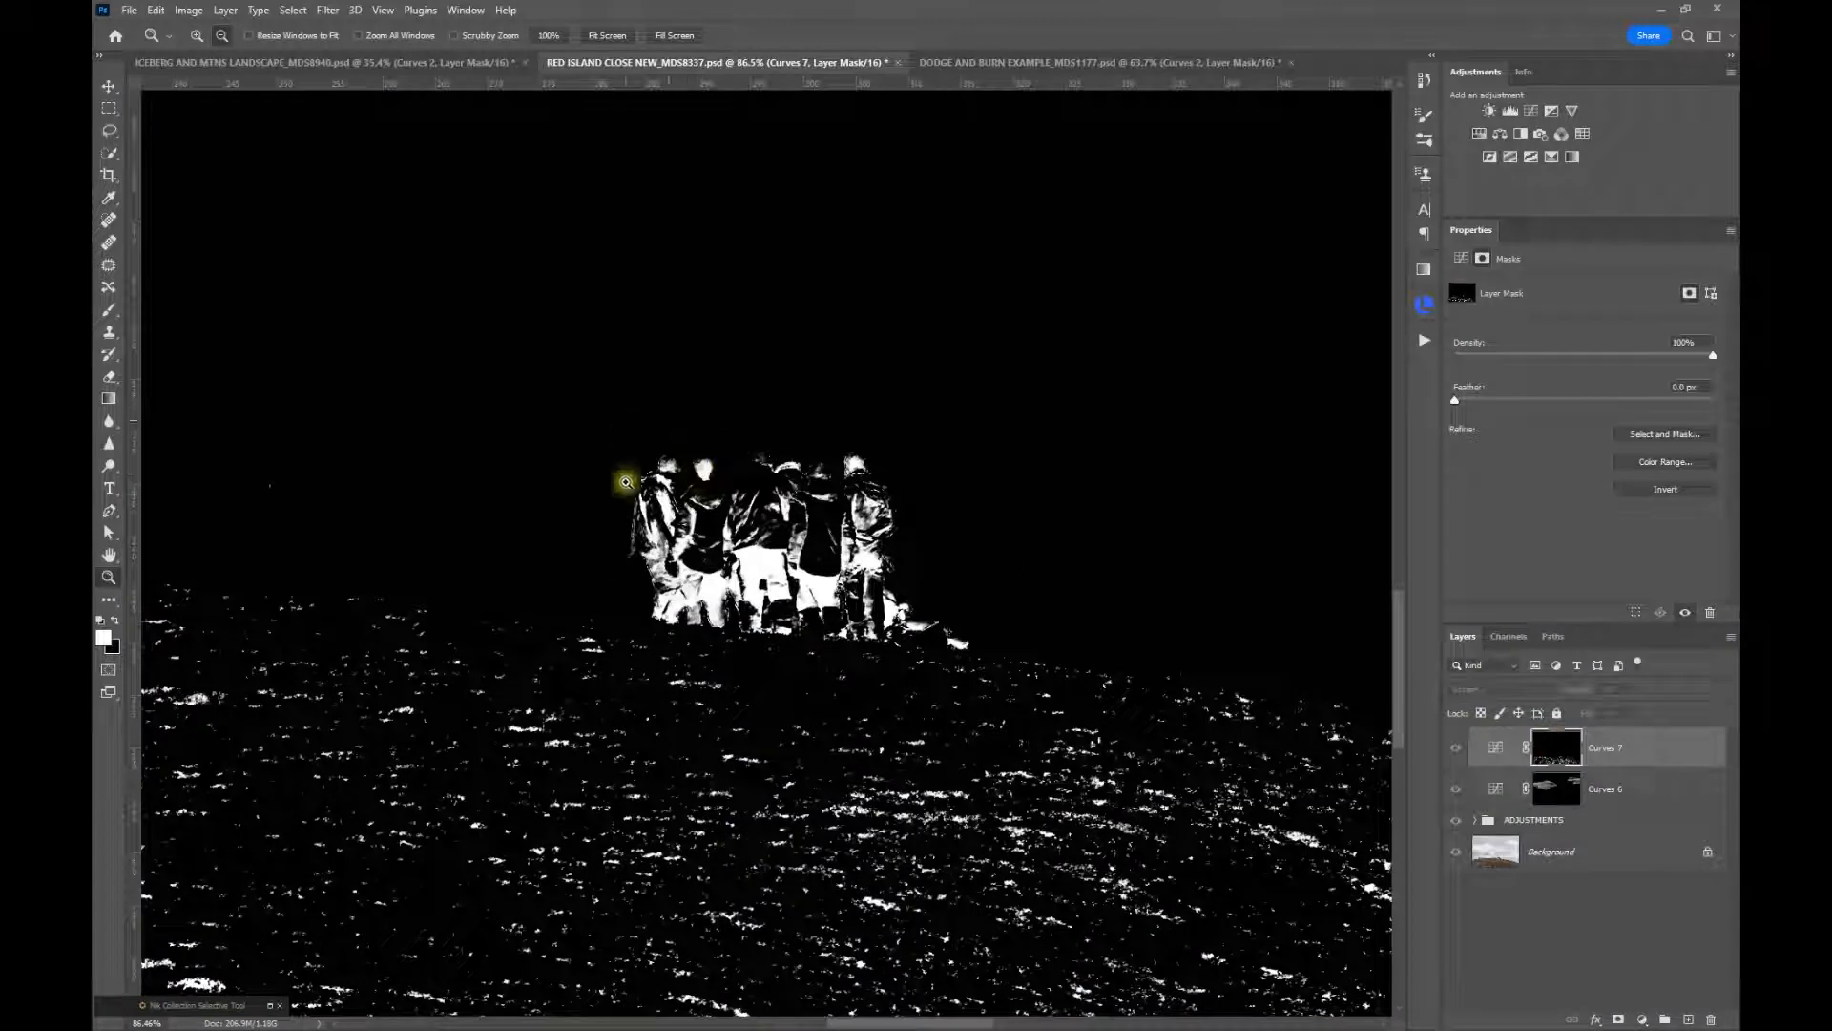
left_click_drag(1461, 406, 1506, 410)
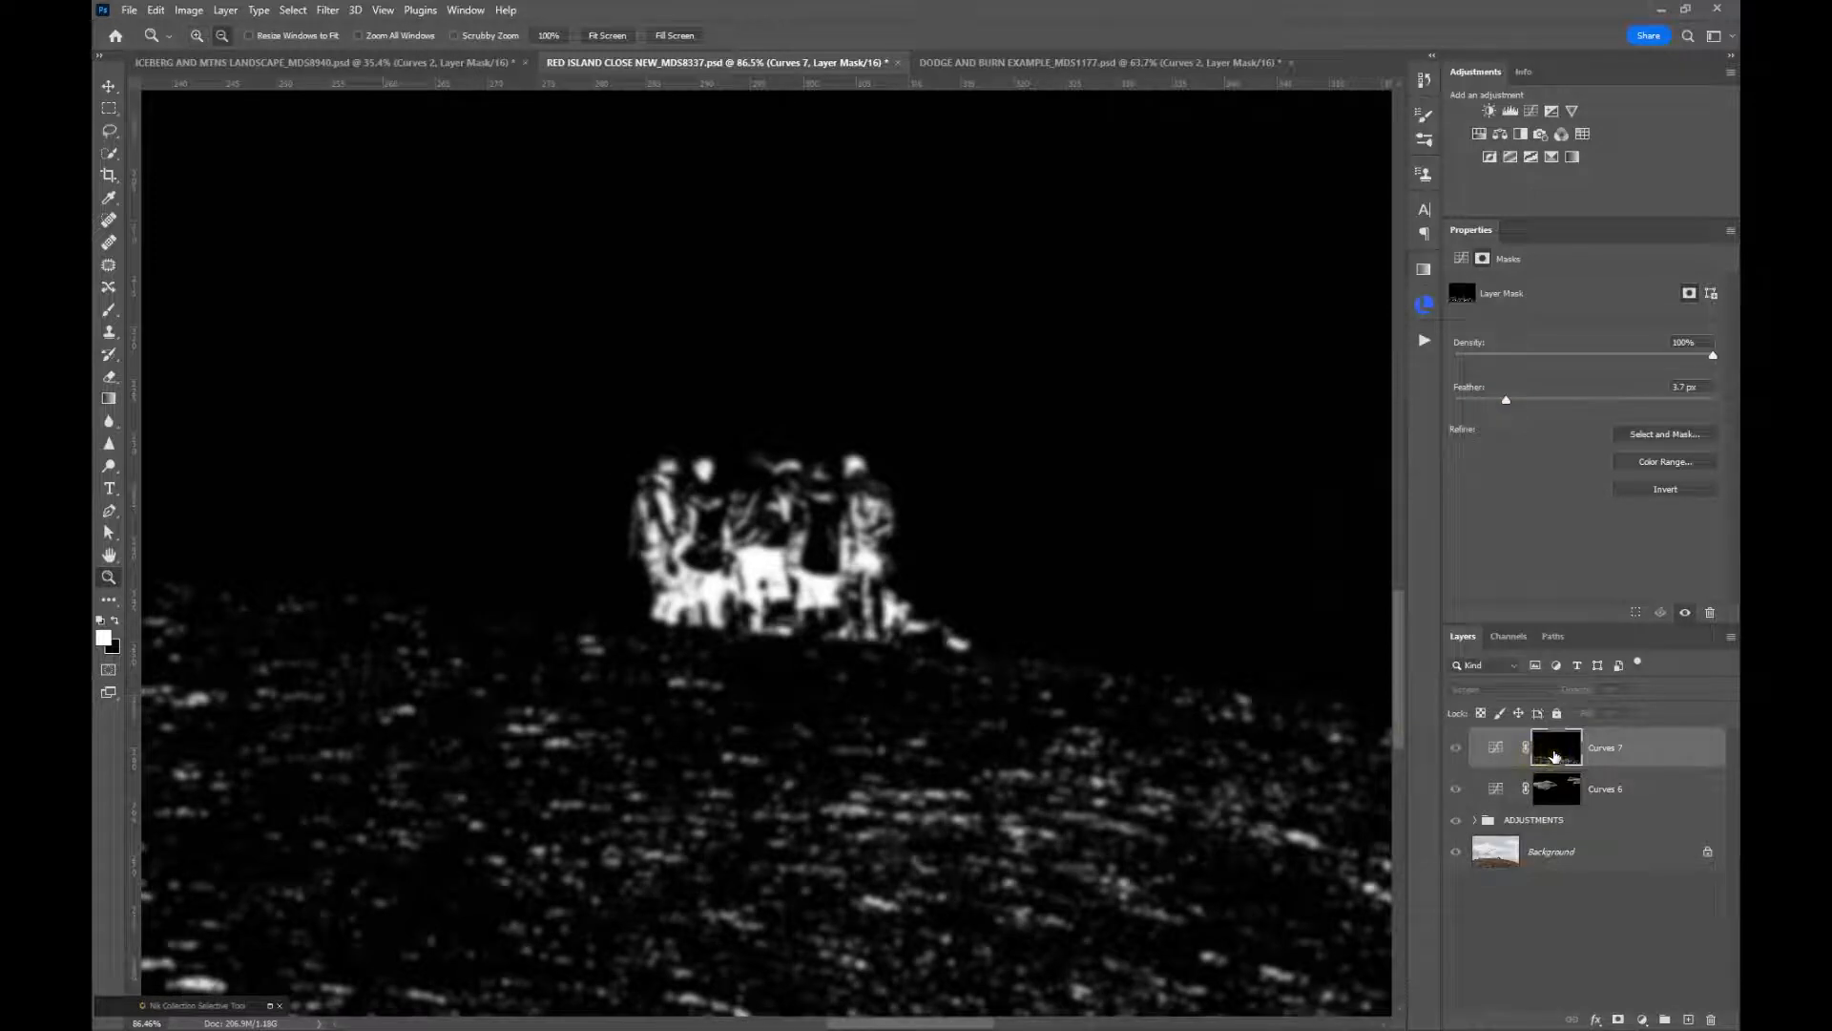
left_click(1539, 754, "alt")
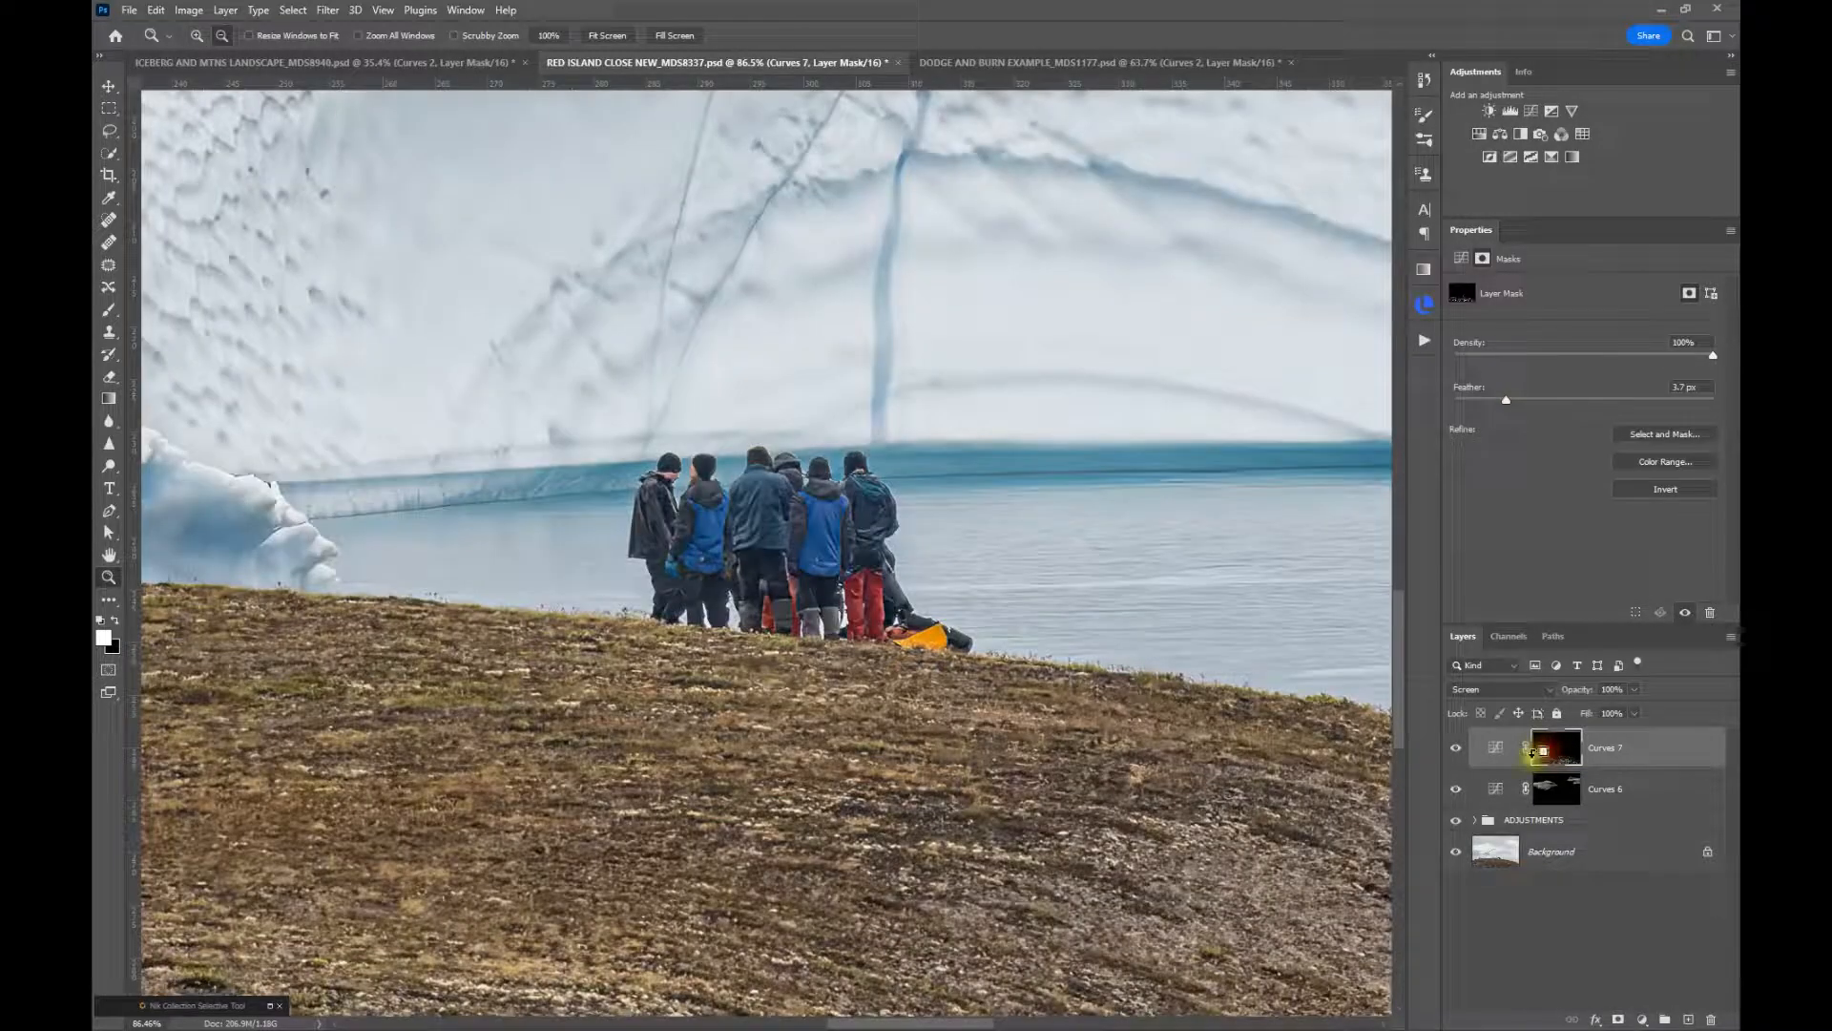
Lower the shadows Curves layer's opacity to 83%, toggling its visibility to compare up close and across the whole image
left_click(1456, 750)
left_click(1455, 751)
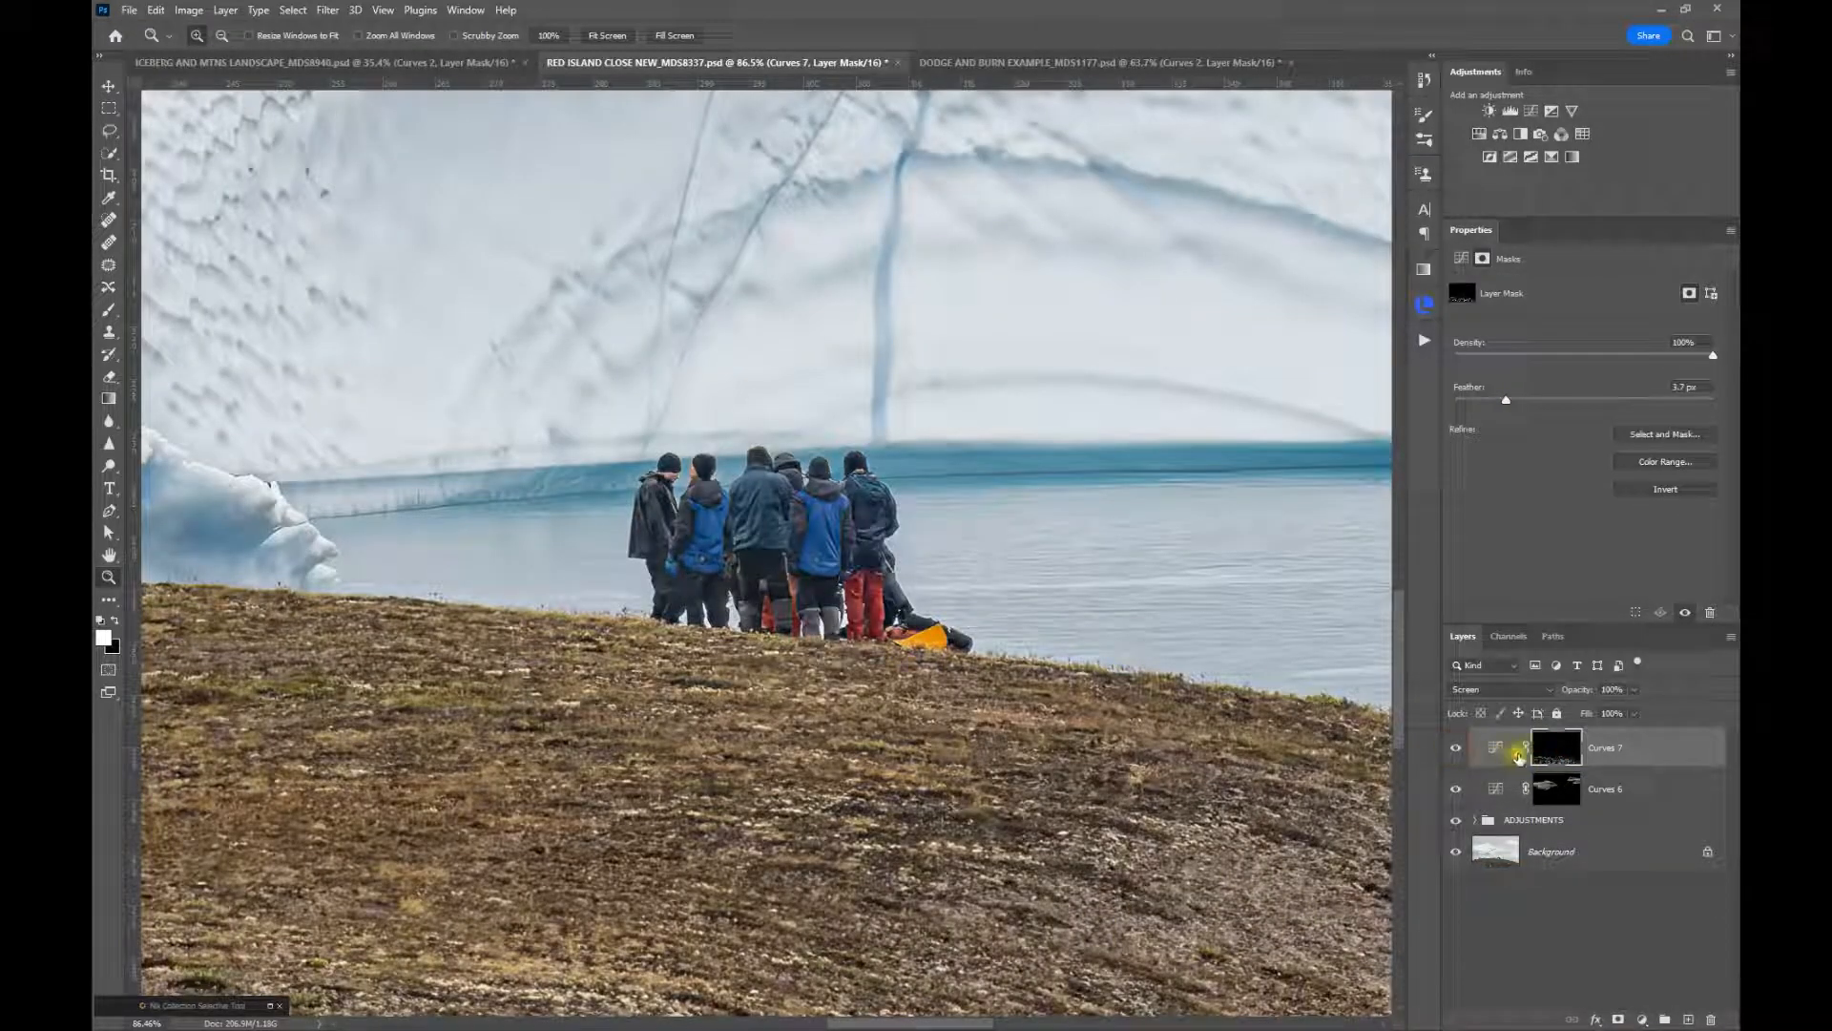
left_click_drag(1589, 694, 1420, 787)
left_click(1457, 751)
left_click(1456, 749)
left_click(525, 485, "alt")
left_click(525, 484, "alt")
left_click(525, 485, "alt")
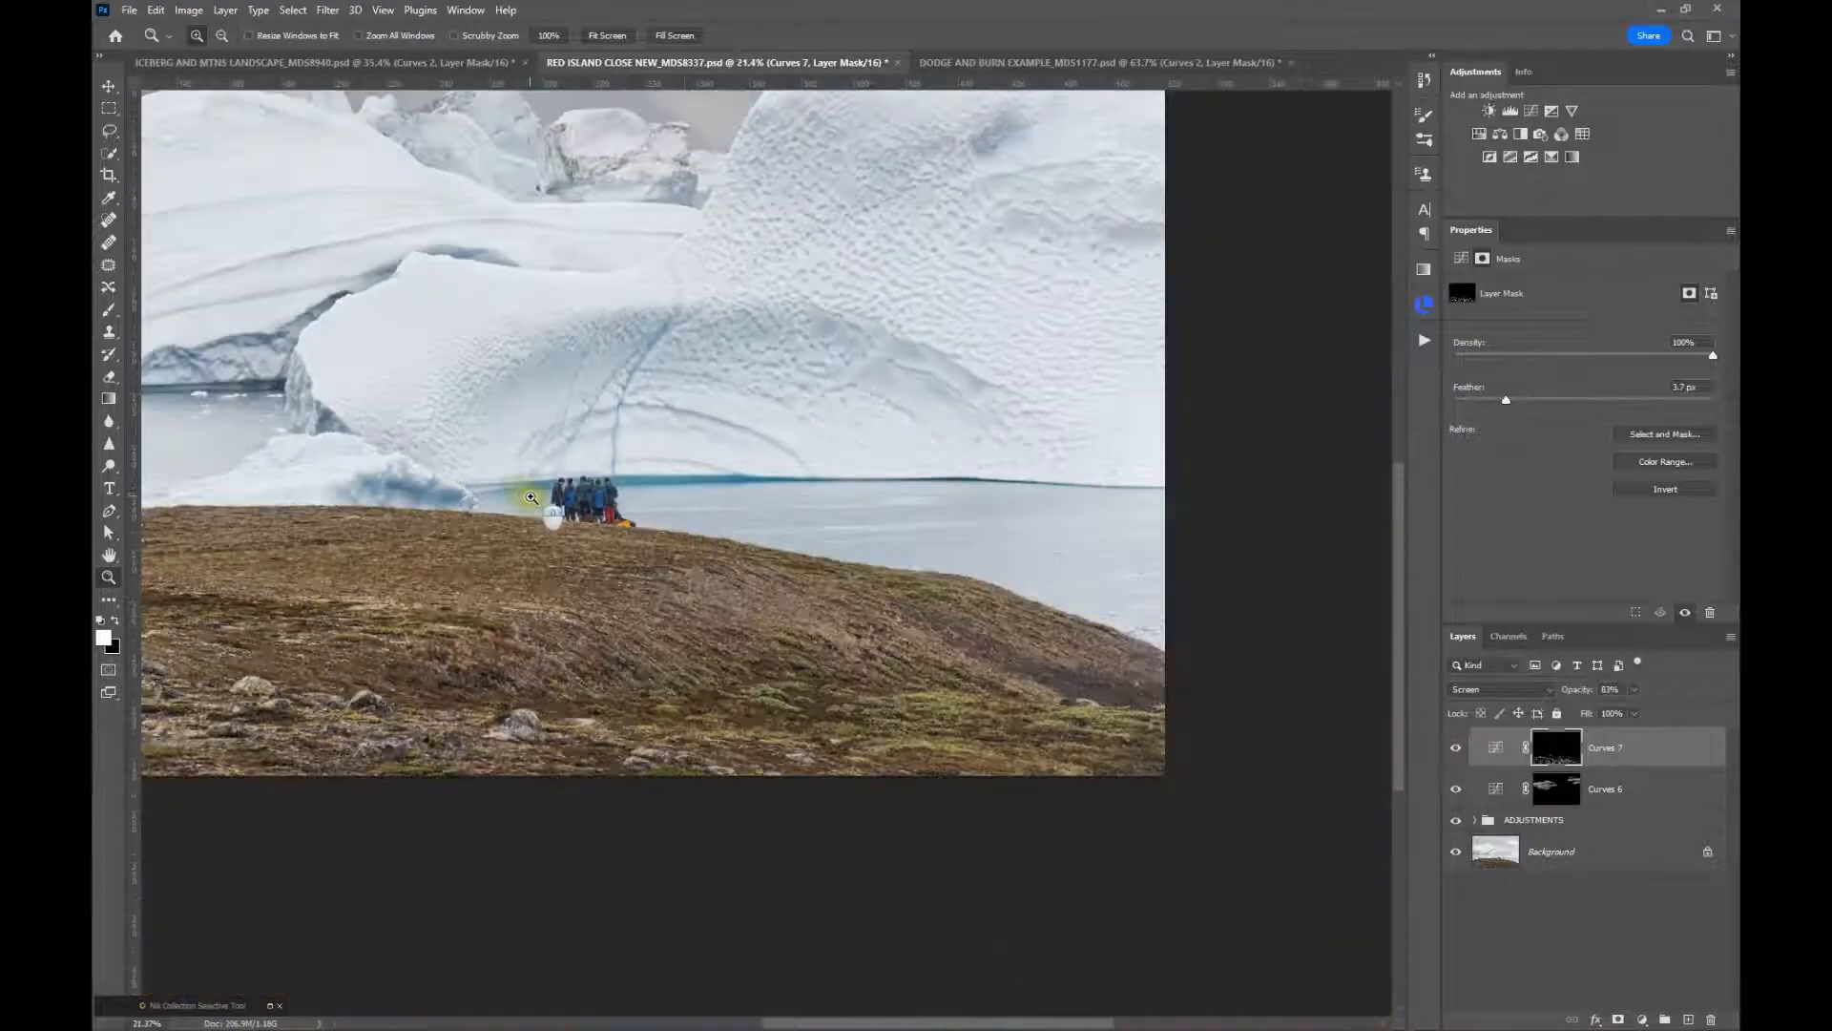
left_click(611, 38)
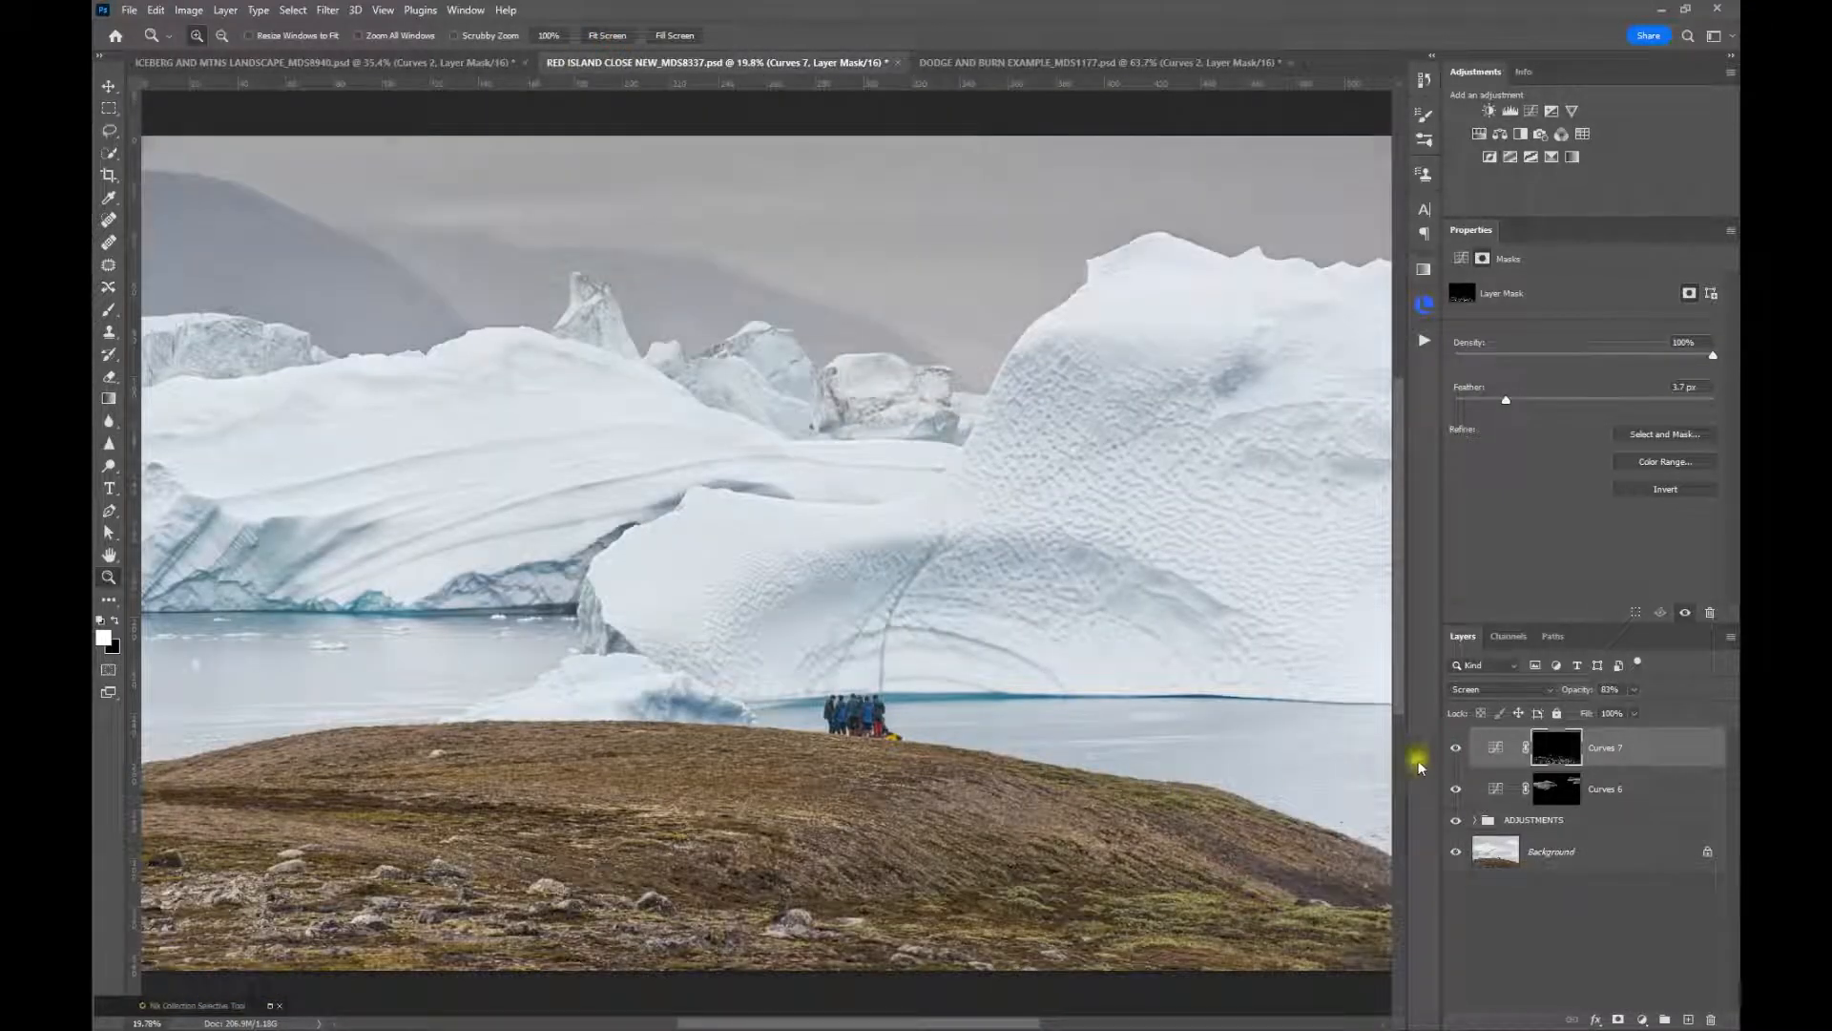
left_click(1459, 751)
View the shadows Curves mask alone and paint its land area black with a large soft brush, sparing the people
left_click(1570, 754)
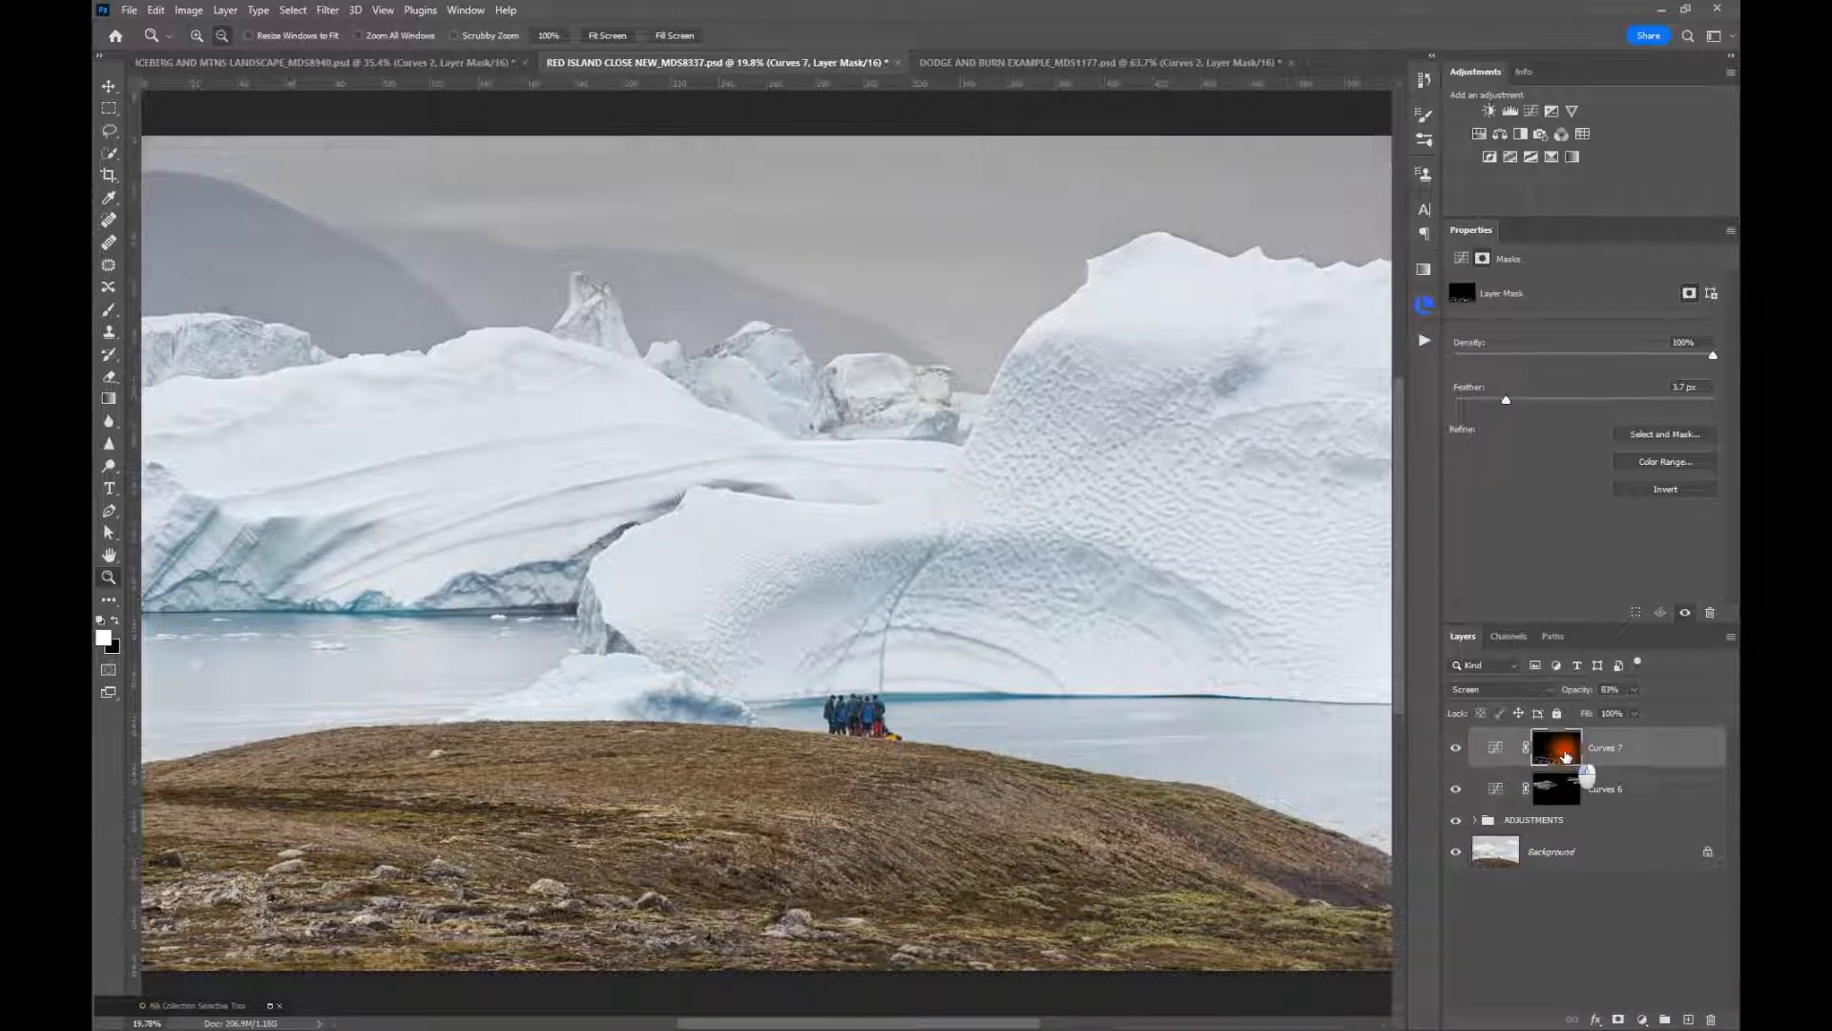
left_click(1565, 756, "alt")
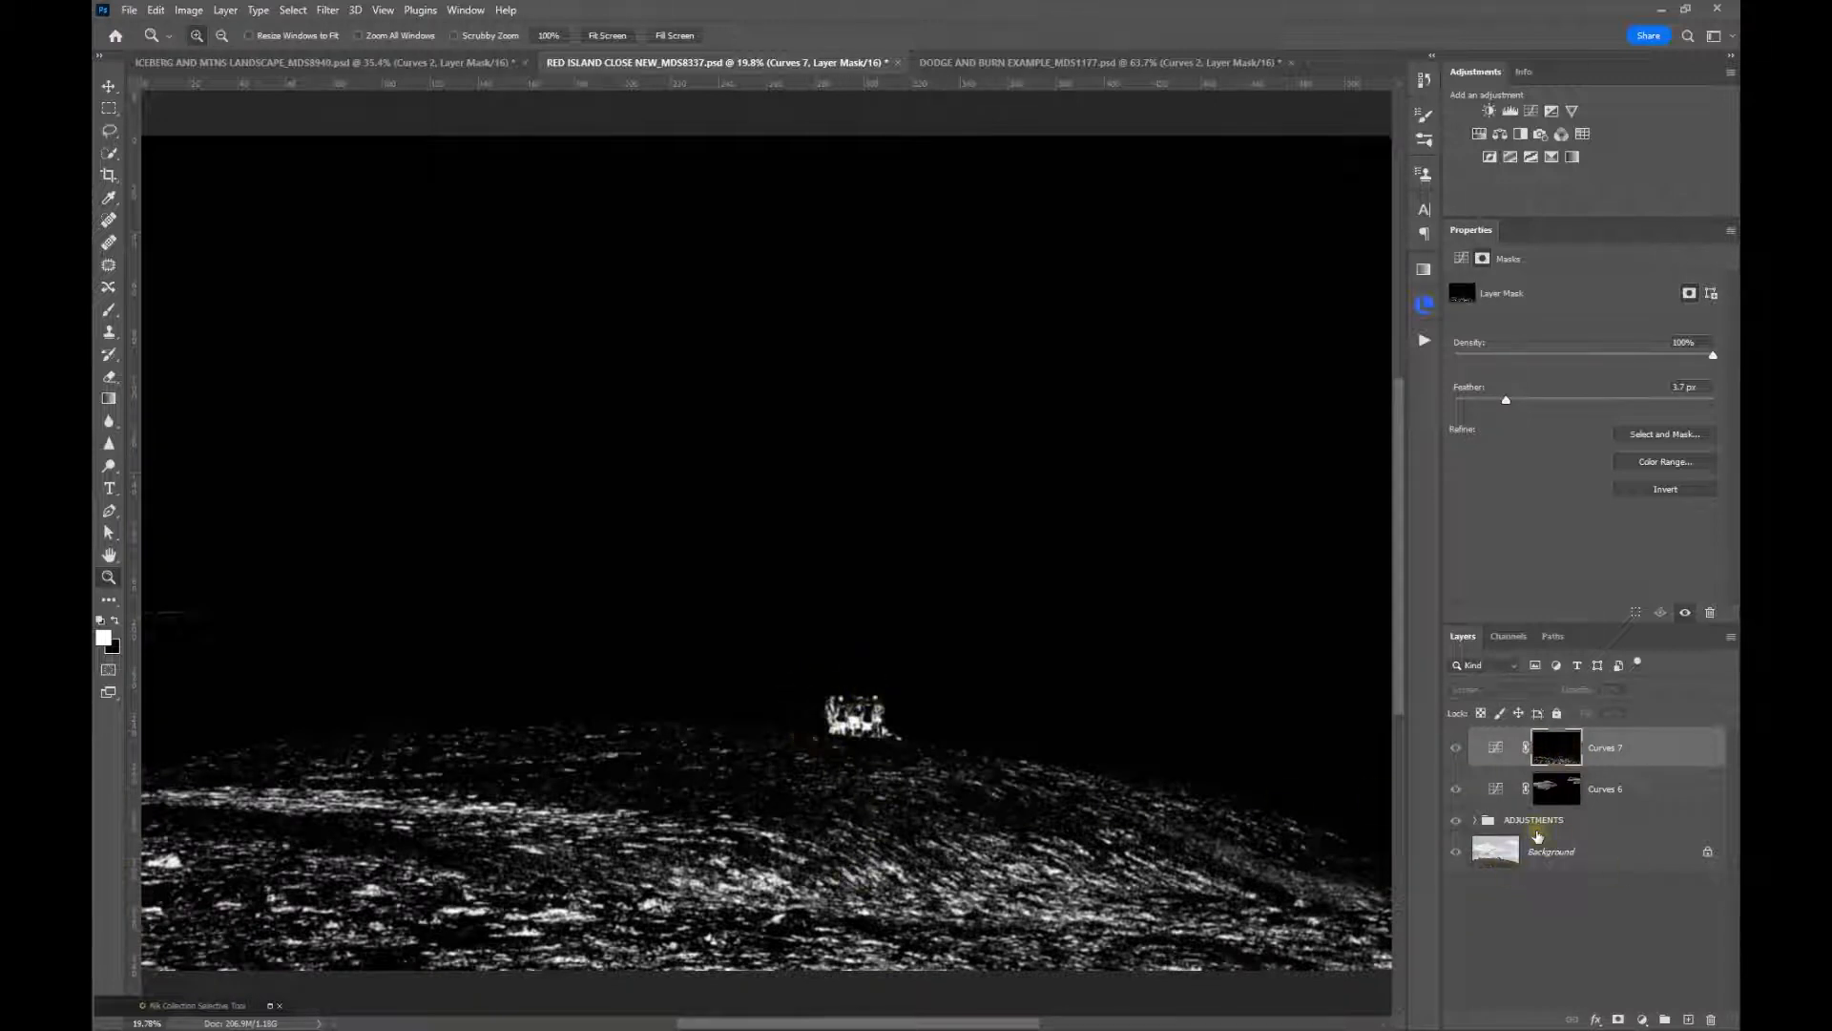
left_click(106, 311)
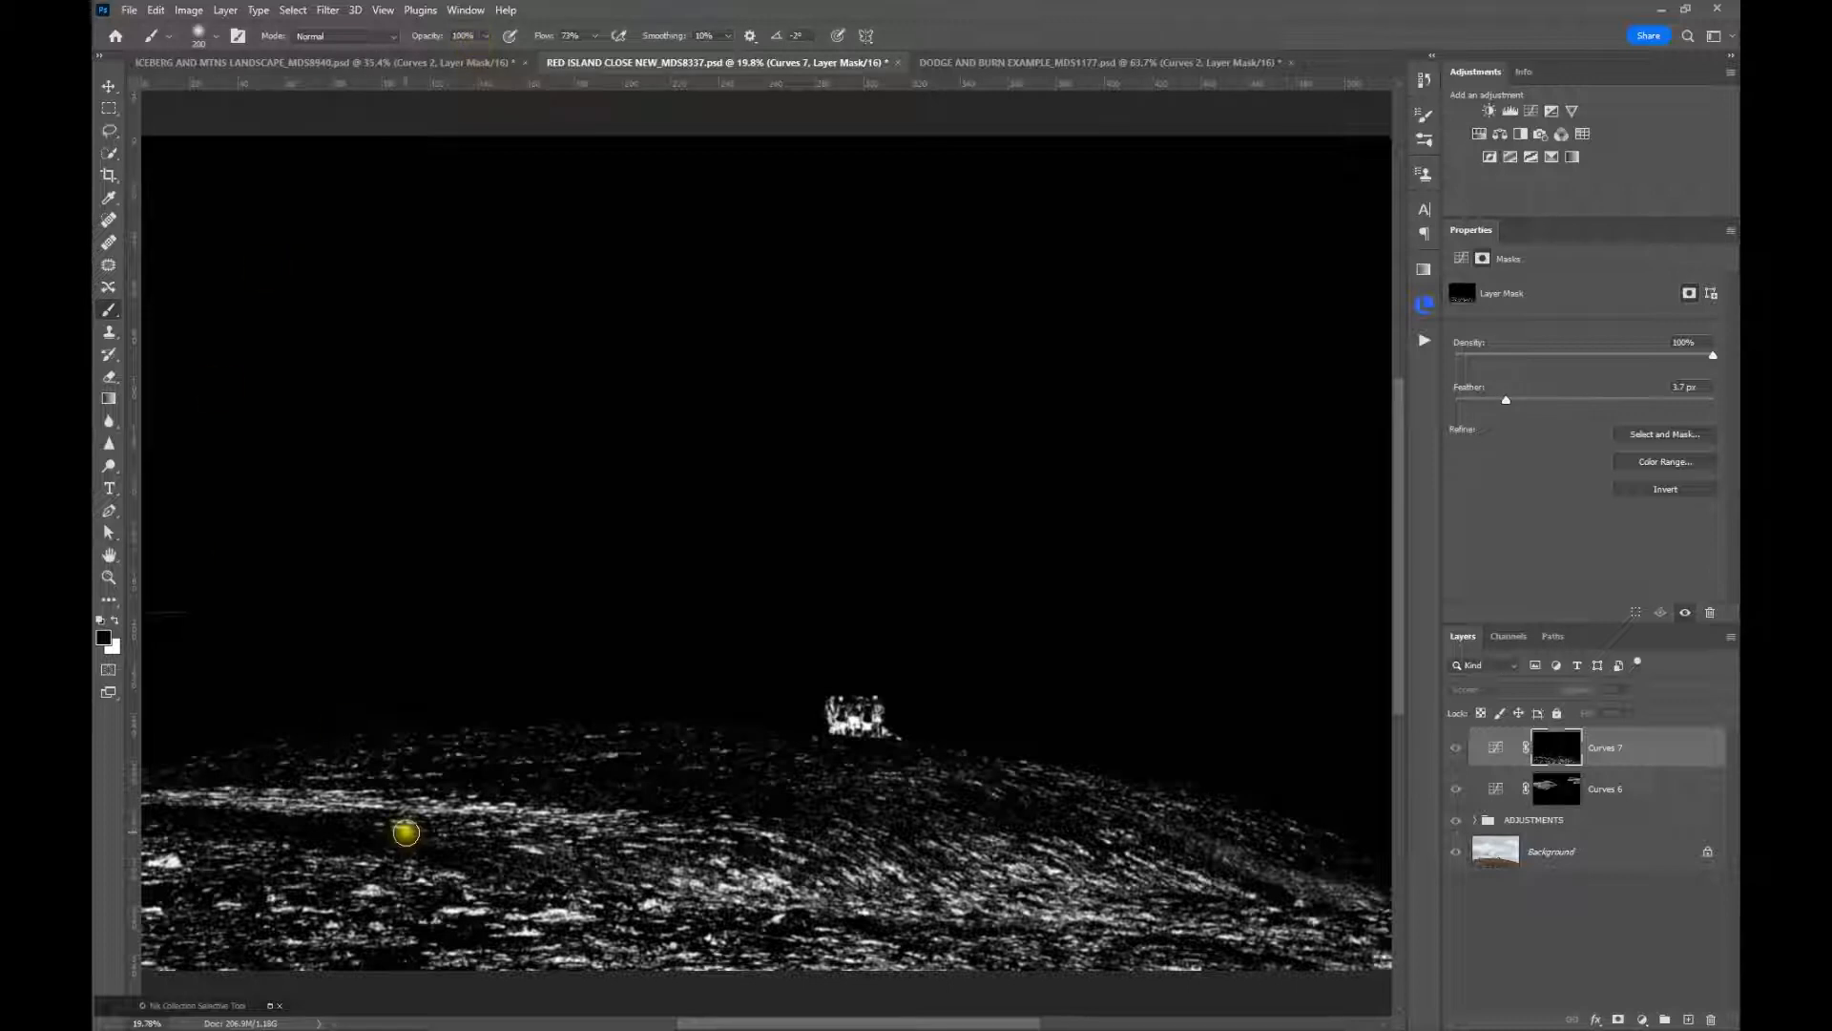
key("bracketright")
key("bracketright")
key("bracketright")
key("bracketright")
key("bracketright")
mouse_move(507, 770)
left_mouse_down()
mouse_move(263, 841)
mouse_move(346, 745)
mouse_move(192, 856)
mouse_move(190, 783)
mouse_move(166, 940)
mouse_move(816, 983)
mouse_move(1362, 924)
mouse_move(1352, 965)
mouse_move(1386, 863)
mouse_move(1357, 823)
mouse_move(782, 894)
mouse_move(1225, 914)
mouse_move(1299, 945)
mouse_move(759, 938)
mouse_move(337, 960)
mouse_move(1014, 955)
mouse_move(400, 895)
mouse_move(826, 889)
mouse_move(237, 850)
mouse_move(346, 905)
mouse_move(229, 899)
mouse_move(113, 932)
mouse_move(185, 946)
mouse_move(383, 791)
mouse_move(592, 752)
mouse_move(293, 727)
mouse_move(567, 767)
mouse_move(787, 872)
mouse_move(982, 882)
mouse_move(1200, 789)
mouse_move(1099, 777)
mouse_move(1340, 875)
mouse_move(1141, 864)
mouse_move(977, 775)
mouse_move(967, 838)
mouse_move(873, 848)
mouse_move(726, 821)
mouse_move(662, 726)
mouse_move(686, 769)
mouse_move(591, 769)
mouse_move(563, 813)
mouse_move(687, 802)
left_mouse_up()
Paint out the remaining white specks on the mask around the people in black, adjusting the brush size as needed
scroll(777, 785, "up", 3)
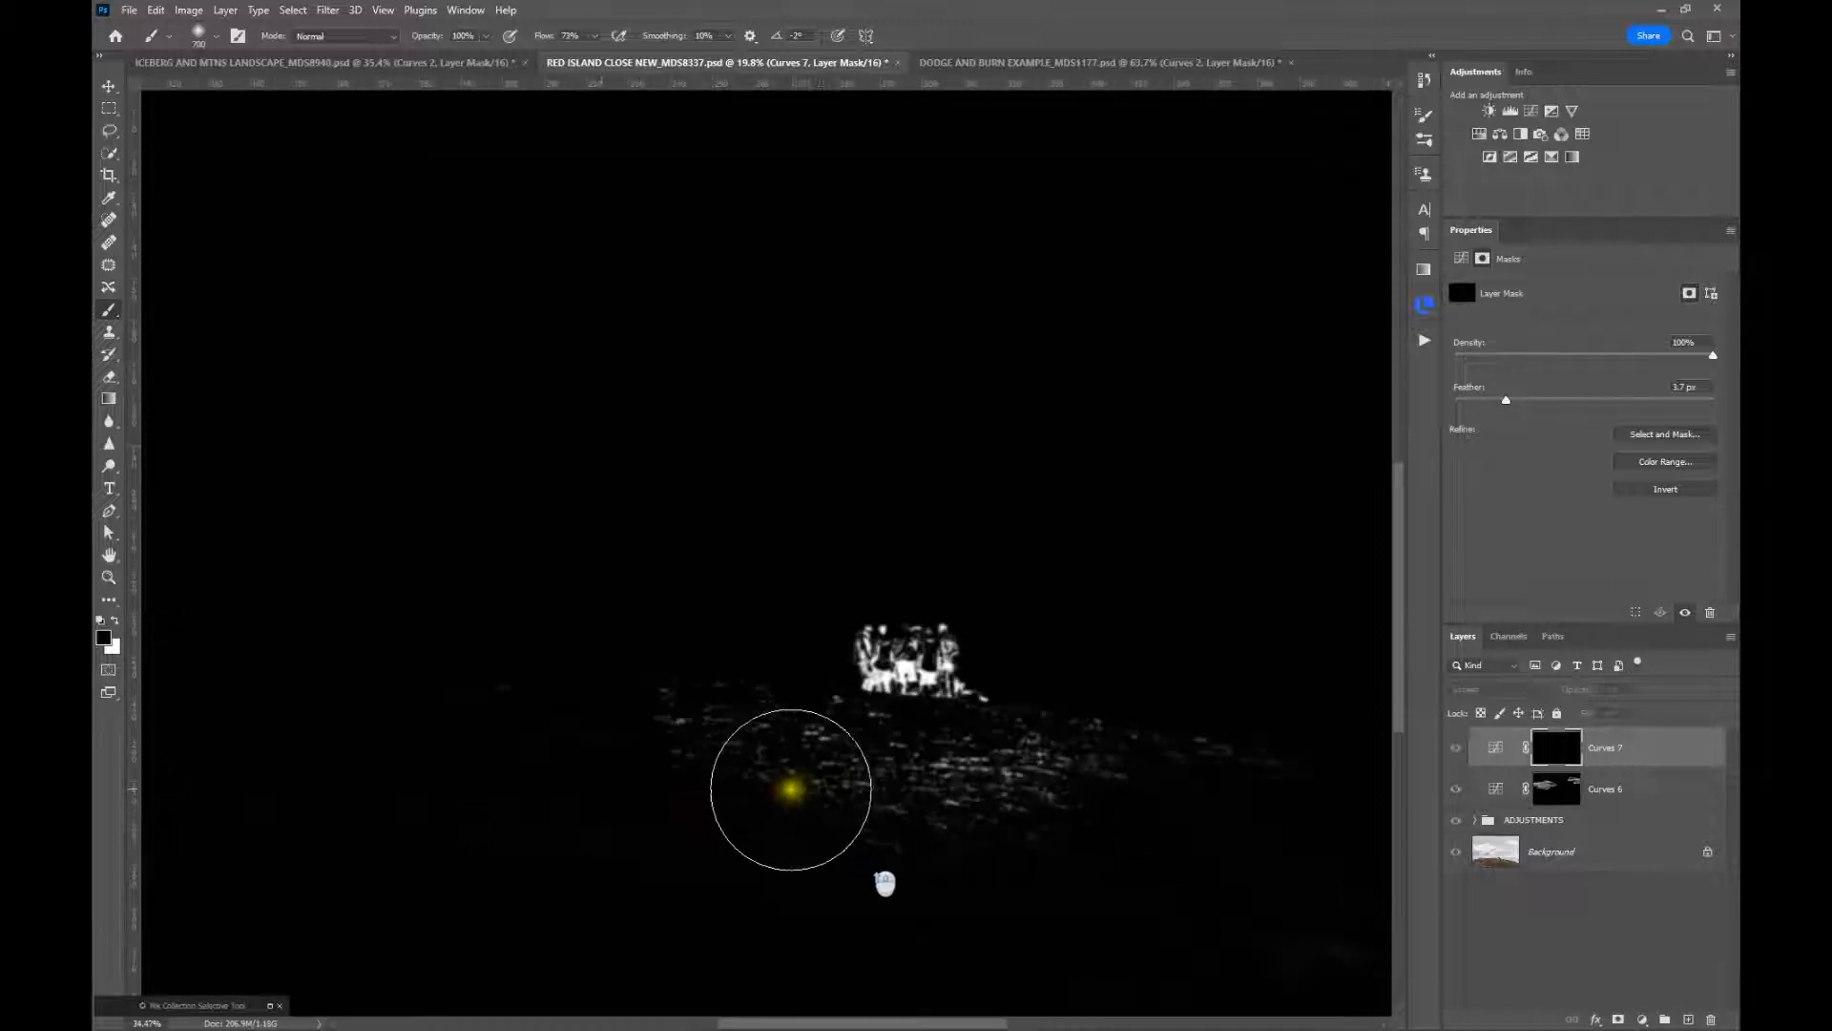
key("bracketleft")
key("bracketleft")
key("bracketleft")
key("bracketleft")
key("bracketleft")
key("bracketleft")
key("bracketleft")
key("bracketleft")
key("bracketleft")
key("bracketleft")
key("bracketleft")
key("bracketleft")
key("bracketleft")
mouse_move(551, 678)
left_mouse_down()
mouse_move(587, 667)
mouse_move(601, 688)
mouse_move(297, 670)
mouse_move(252, 684)
mouse_move(671, 743)
mouse_move(580, 756)
mouse_move(798, 788)
mouse_move(710, 710)
mouse_move(774, 648)
mouse_move(916, 708)
mouse_move(1317, 725)
mouse_move(1388, 762)
mouse_move(911, 817)
mouse_move(1317, 742)
mouse_move(621, 732)
mouse_move(597, 715)
mouse_move(693, 691)
mouse_move(552, 693)
mouse_move(965, 826)
mouse_move(596, 782)
mouse_move(845, 809)
mouse_move(808, 850)
left_mouse_up()
key("bracketright")
key("bracketright")
key("bracketright")
key("bracketright")
mouse_move(1115, 788)
left_mouse_down()
mouse_move(941, 777)
mouse_move(1157, 838)
mouse_move(948, 941)
mouse_move(837, 863)
mouse_move(749, 703)
mouse_move(471, 646)
mouse_move(662, 850)
mouse_move(1296, 830)
mouse_move(1308, 777)
left_mouse_up()
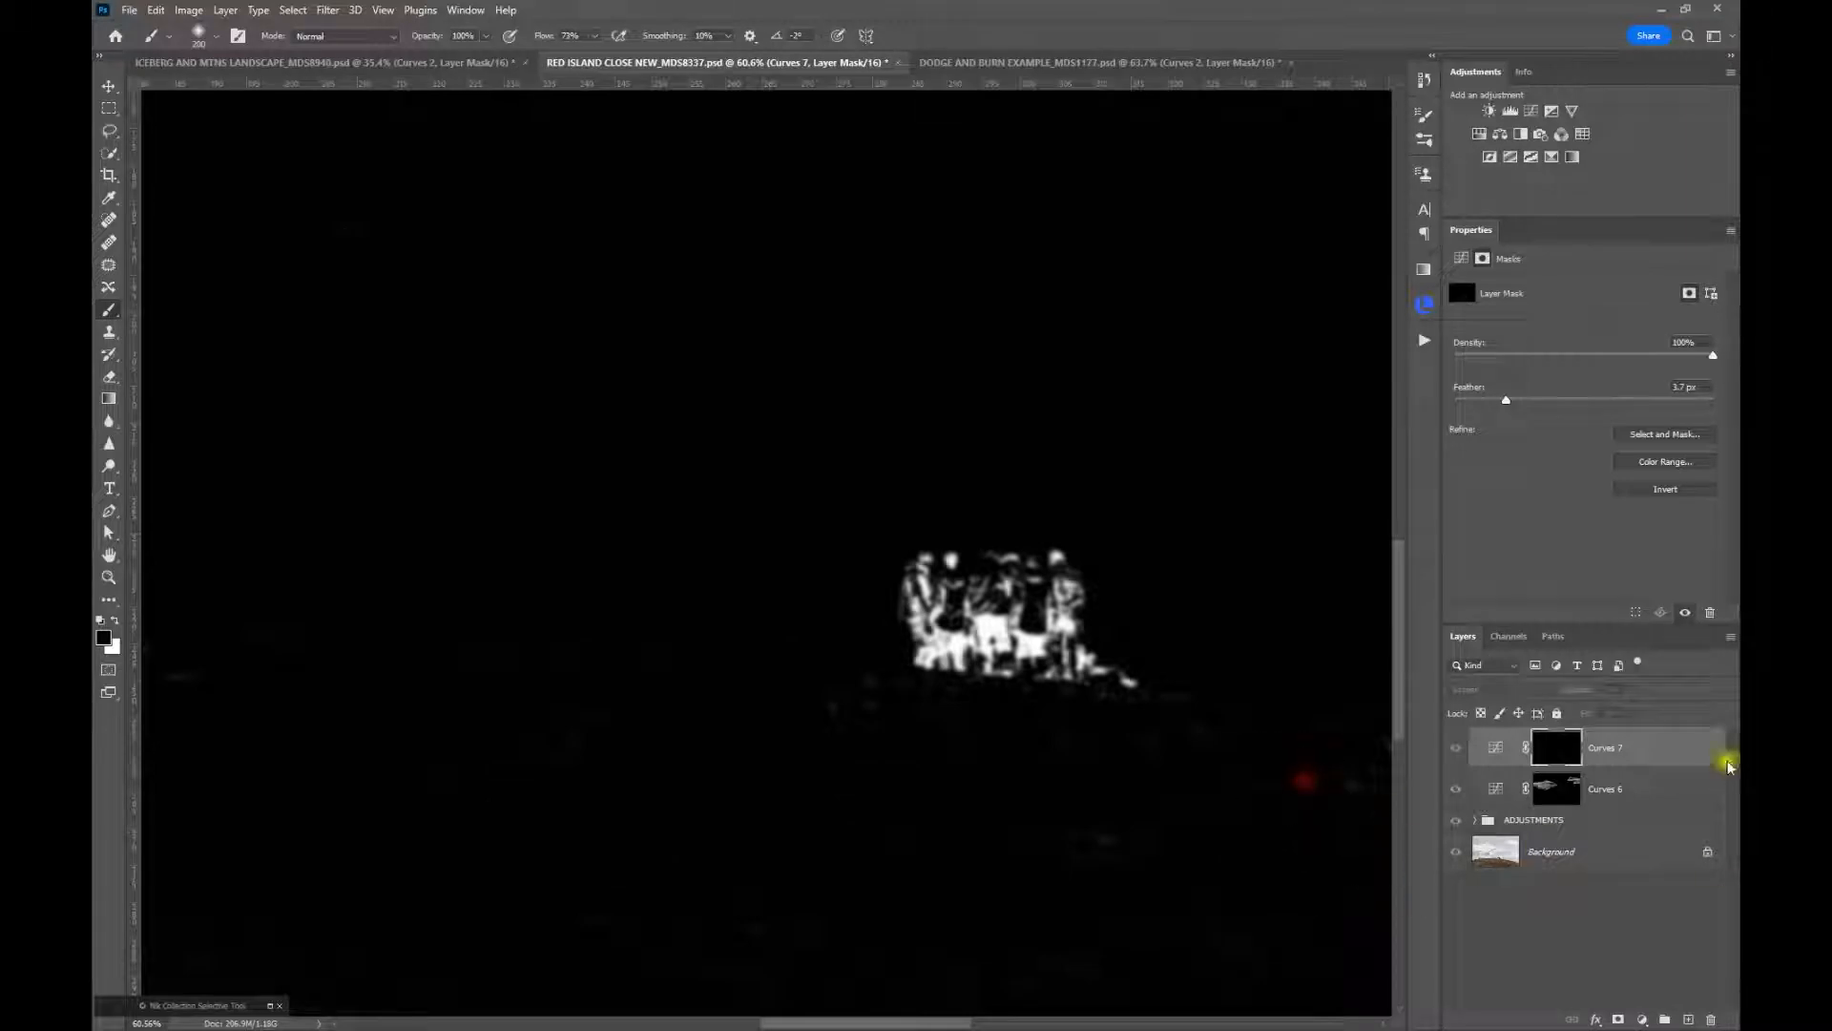
Return to the image view and compare the people with and without the shadows Curves layer, up close and at full view
left_click(1555, 756, "alt")
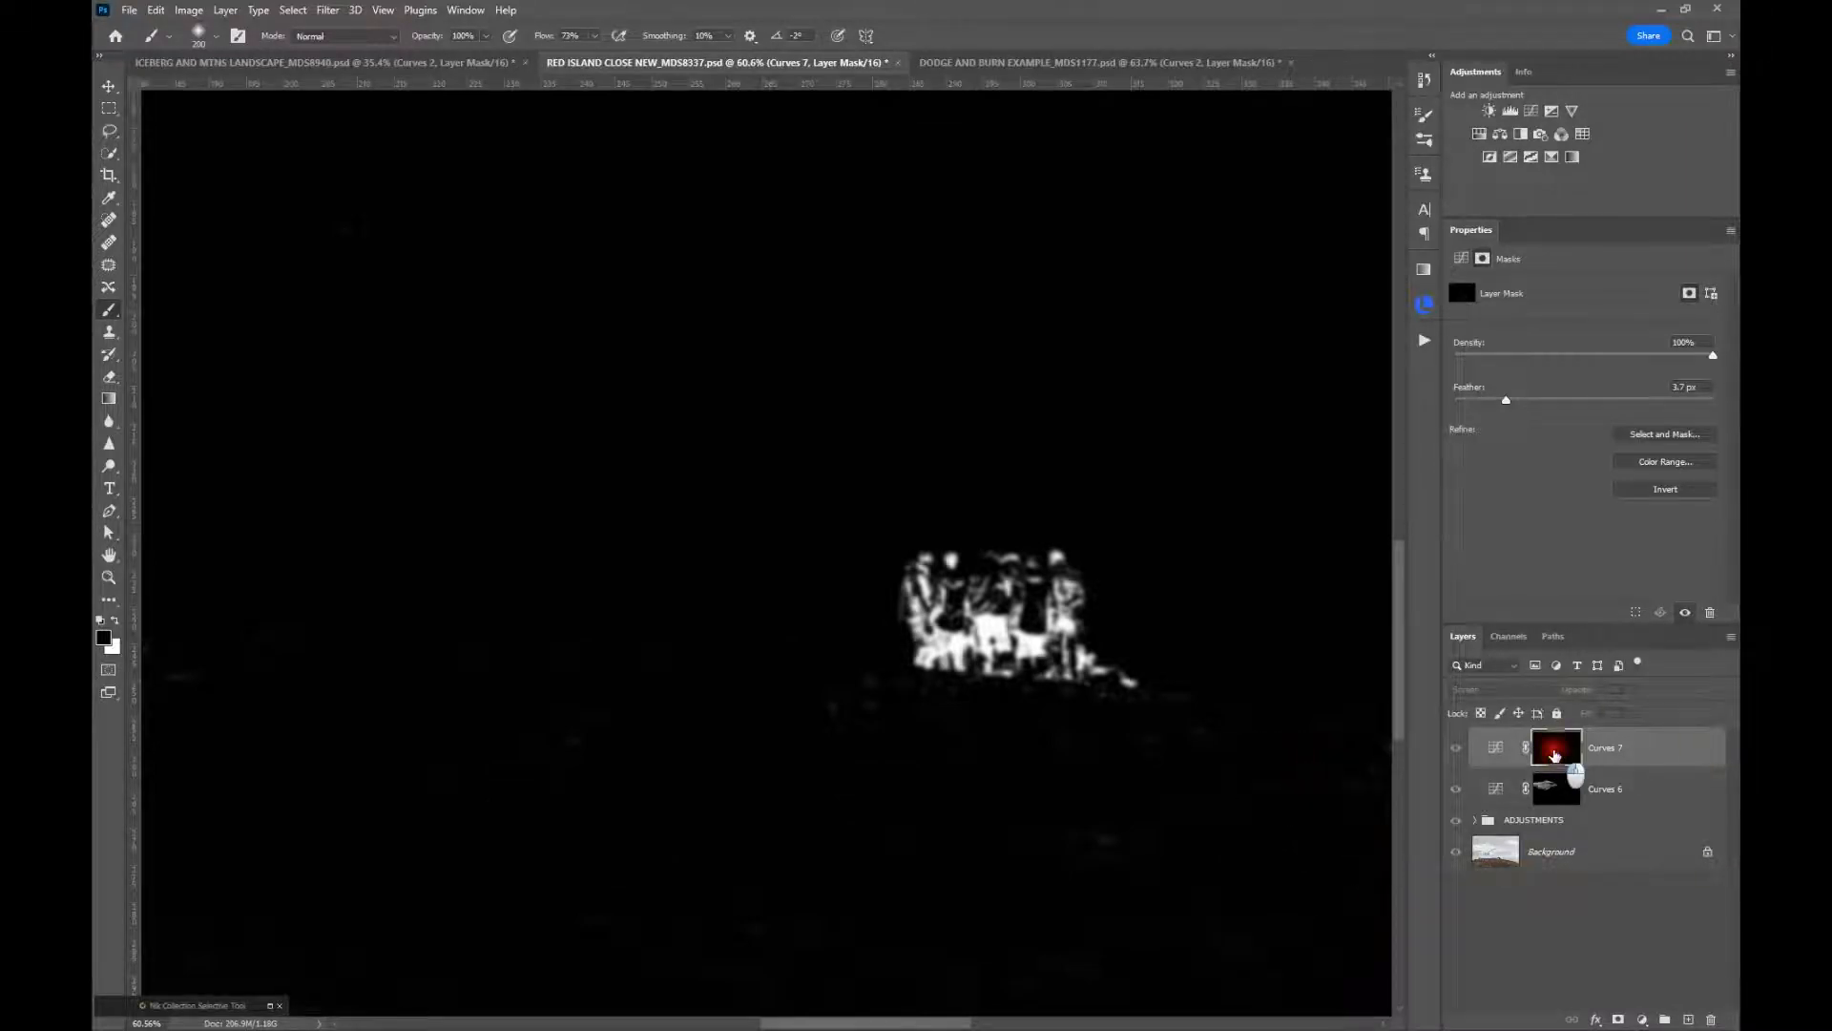
left_click(1455, 748)
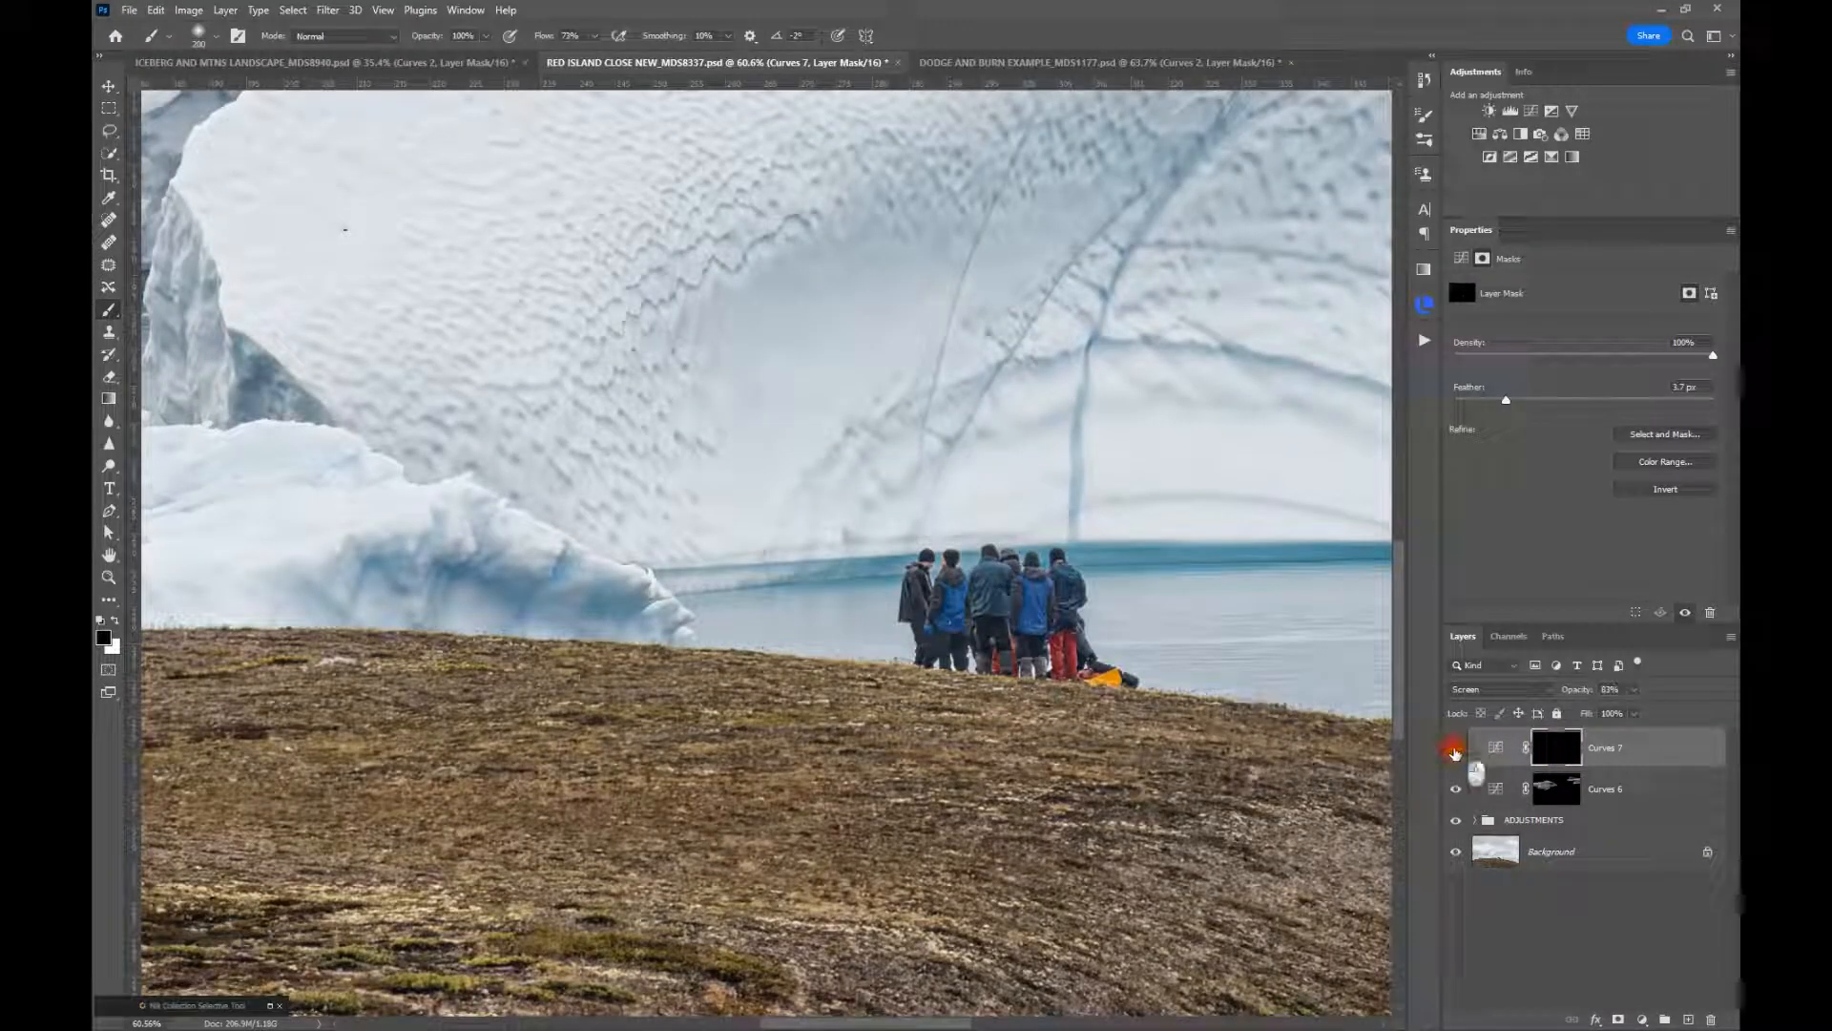
left_click(1455, 748)
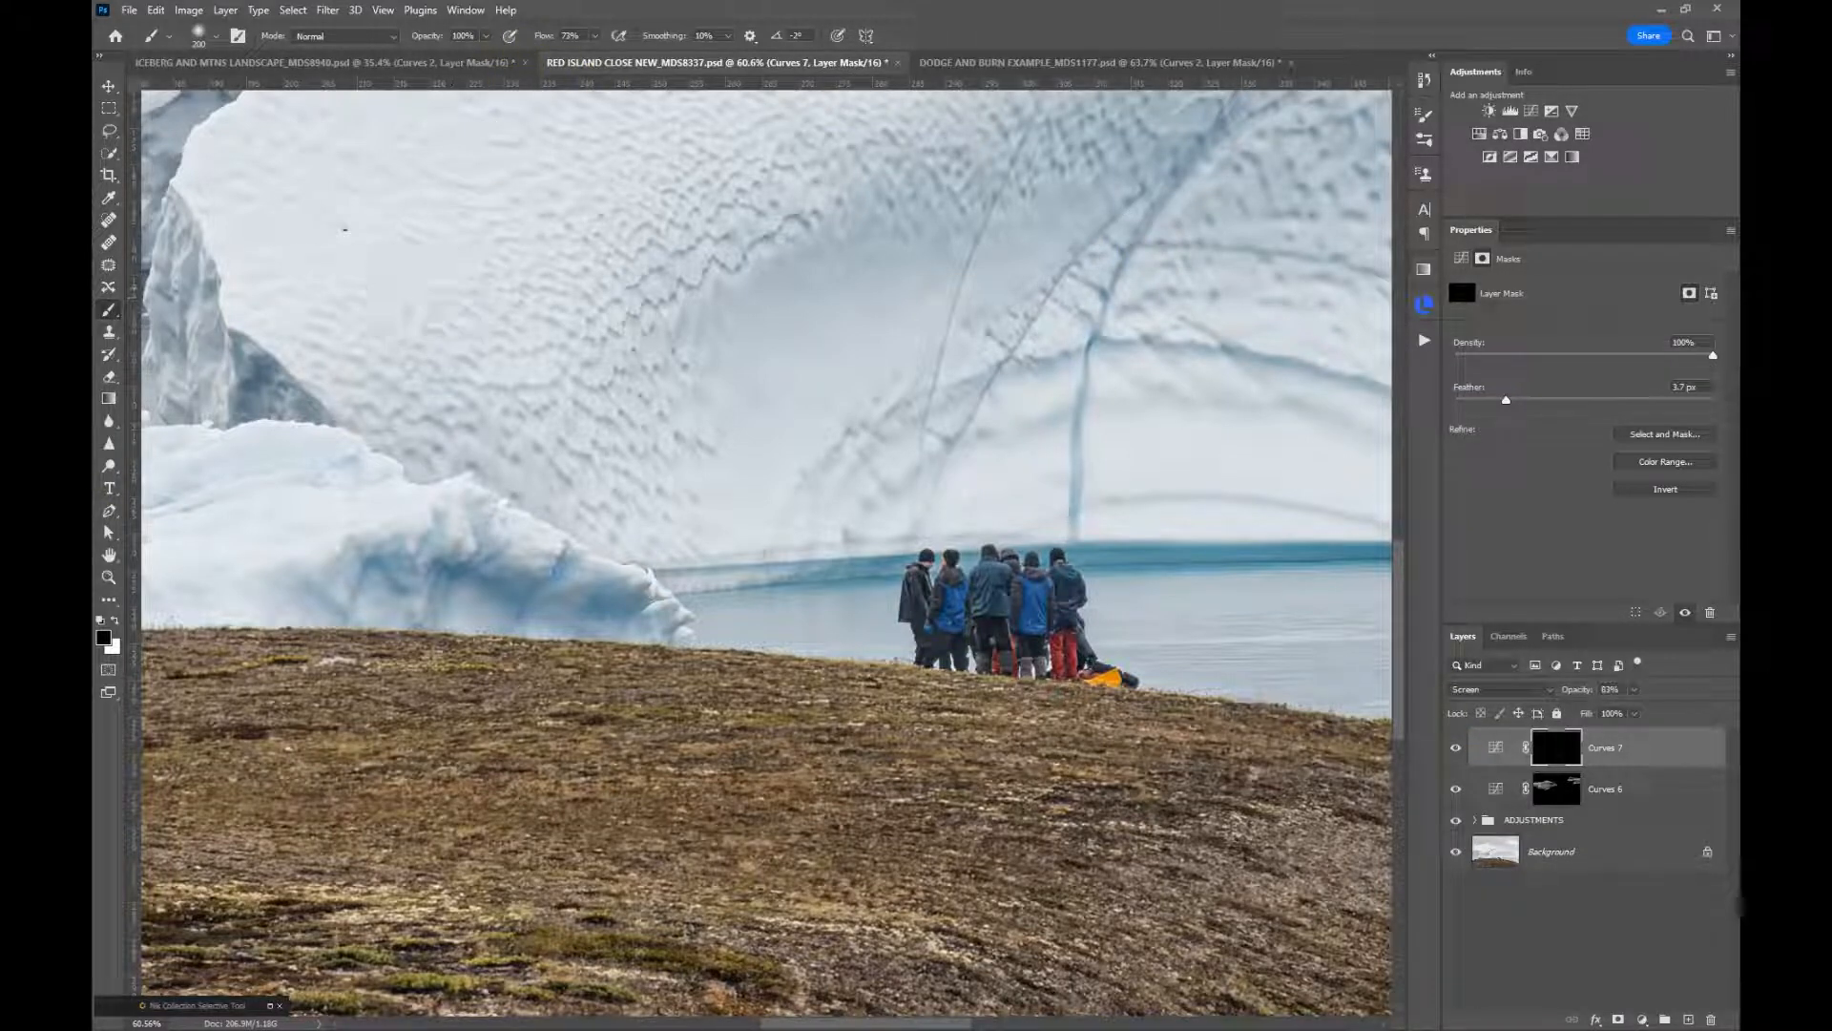
left_click(109, 577)
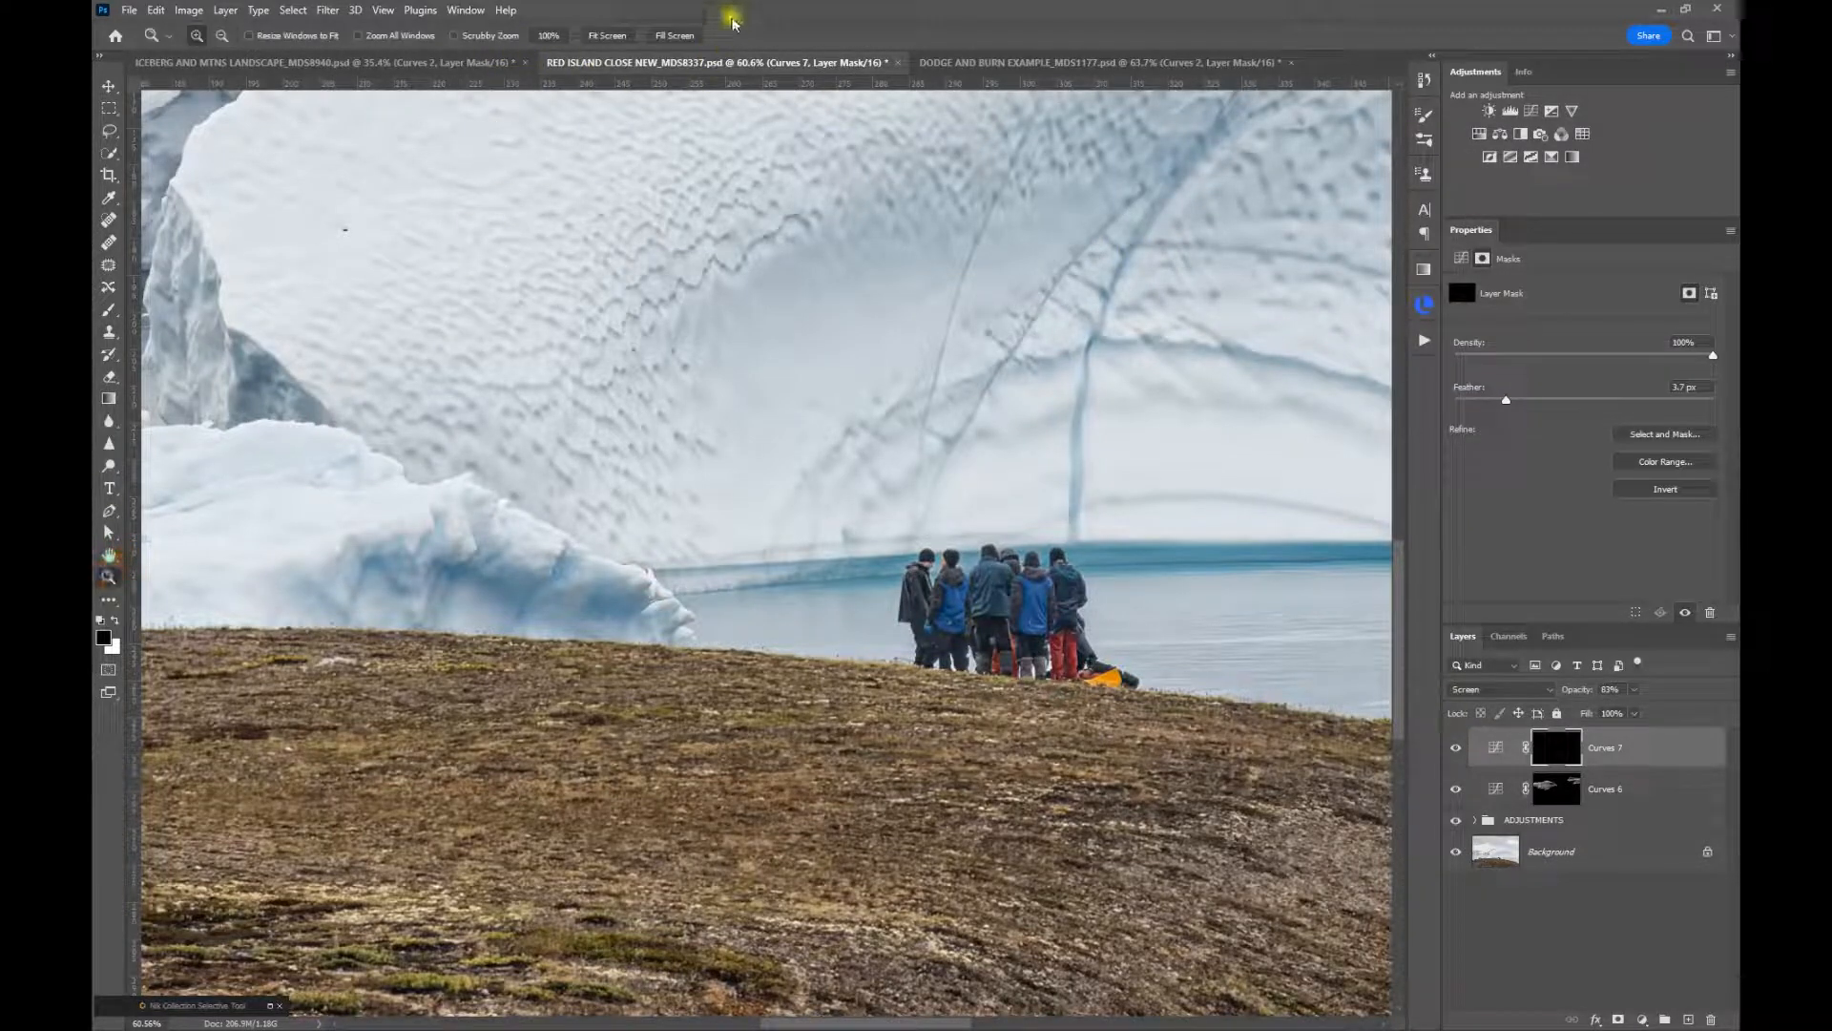
left_click(607, 36)
left_click(1457, 750)
left_click(1456, 751)
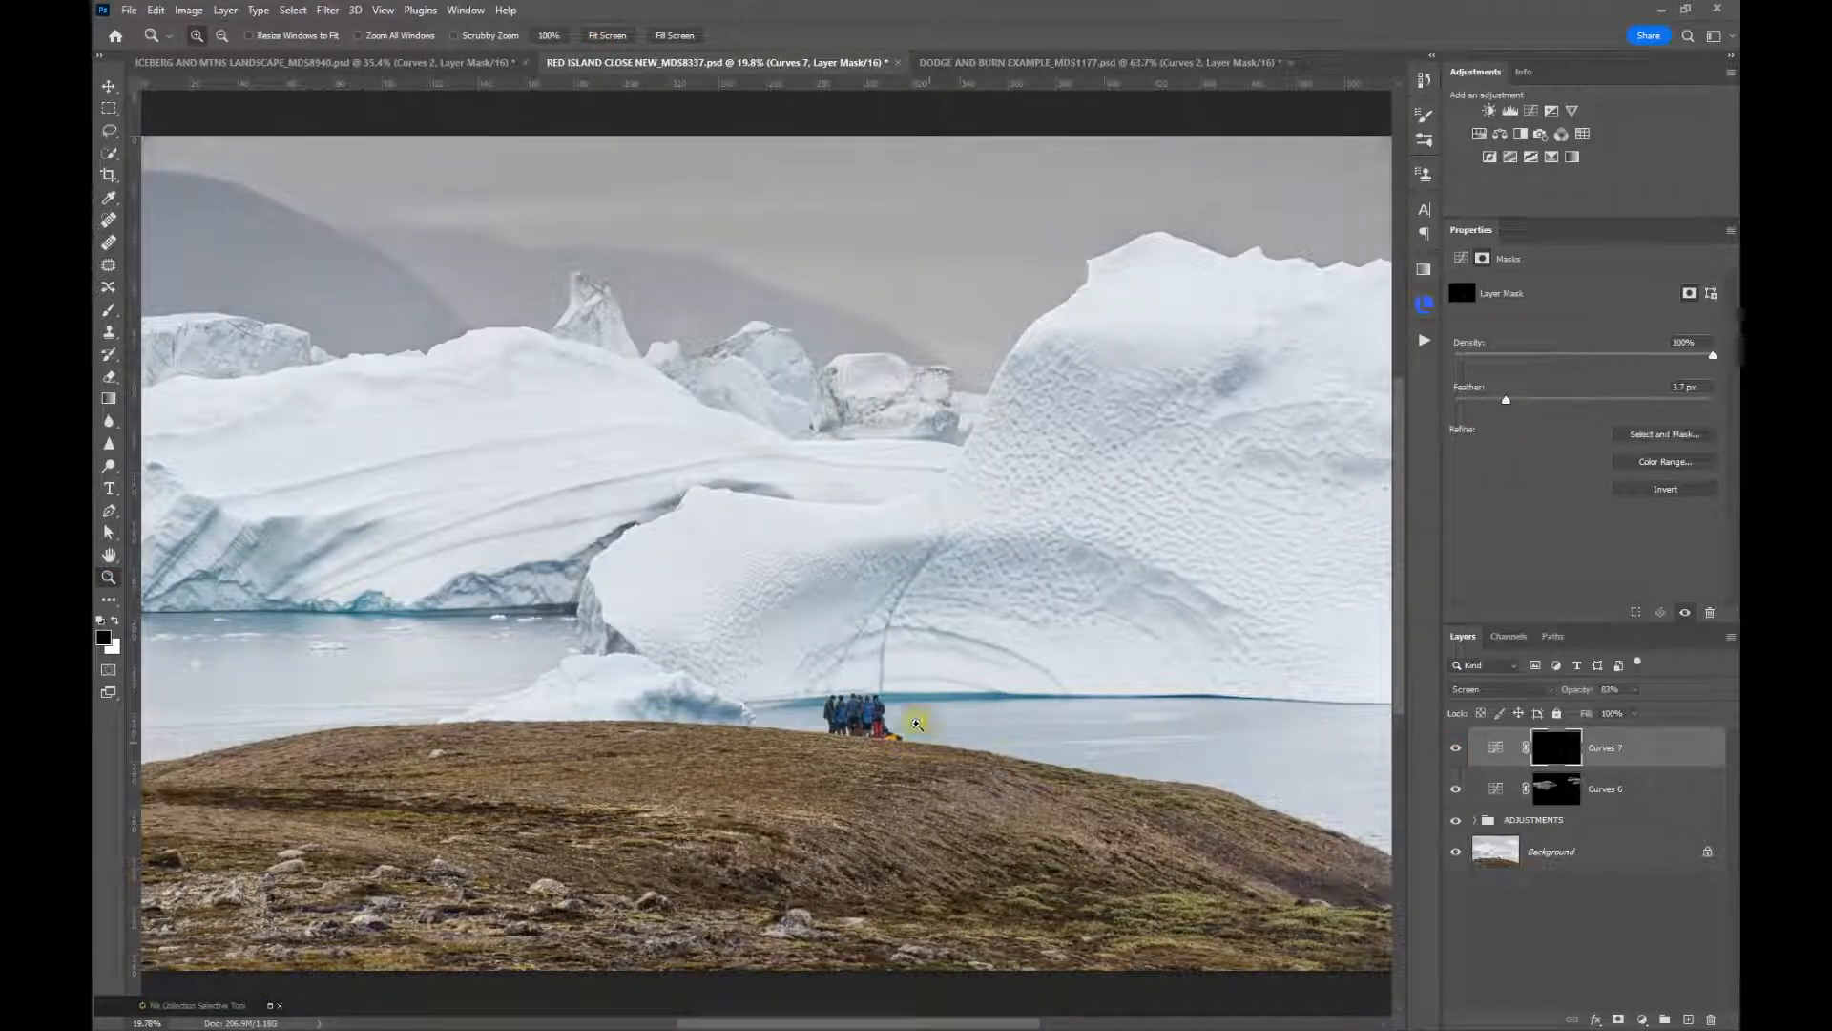